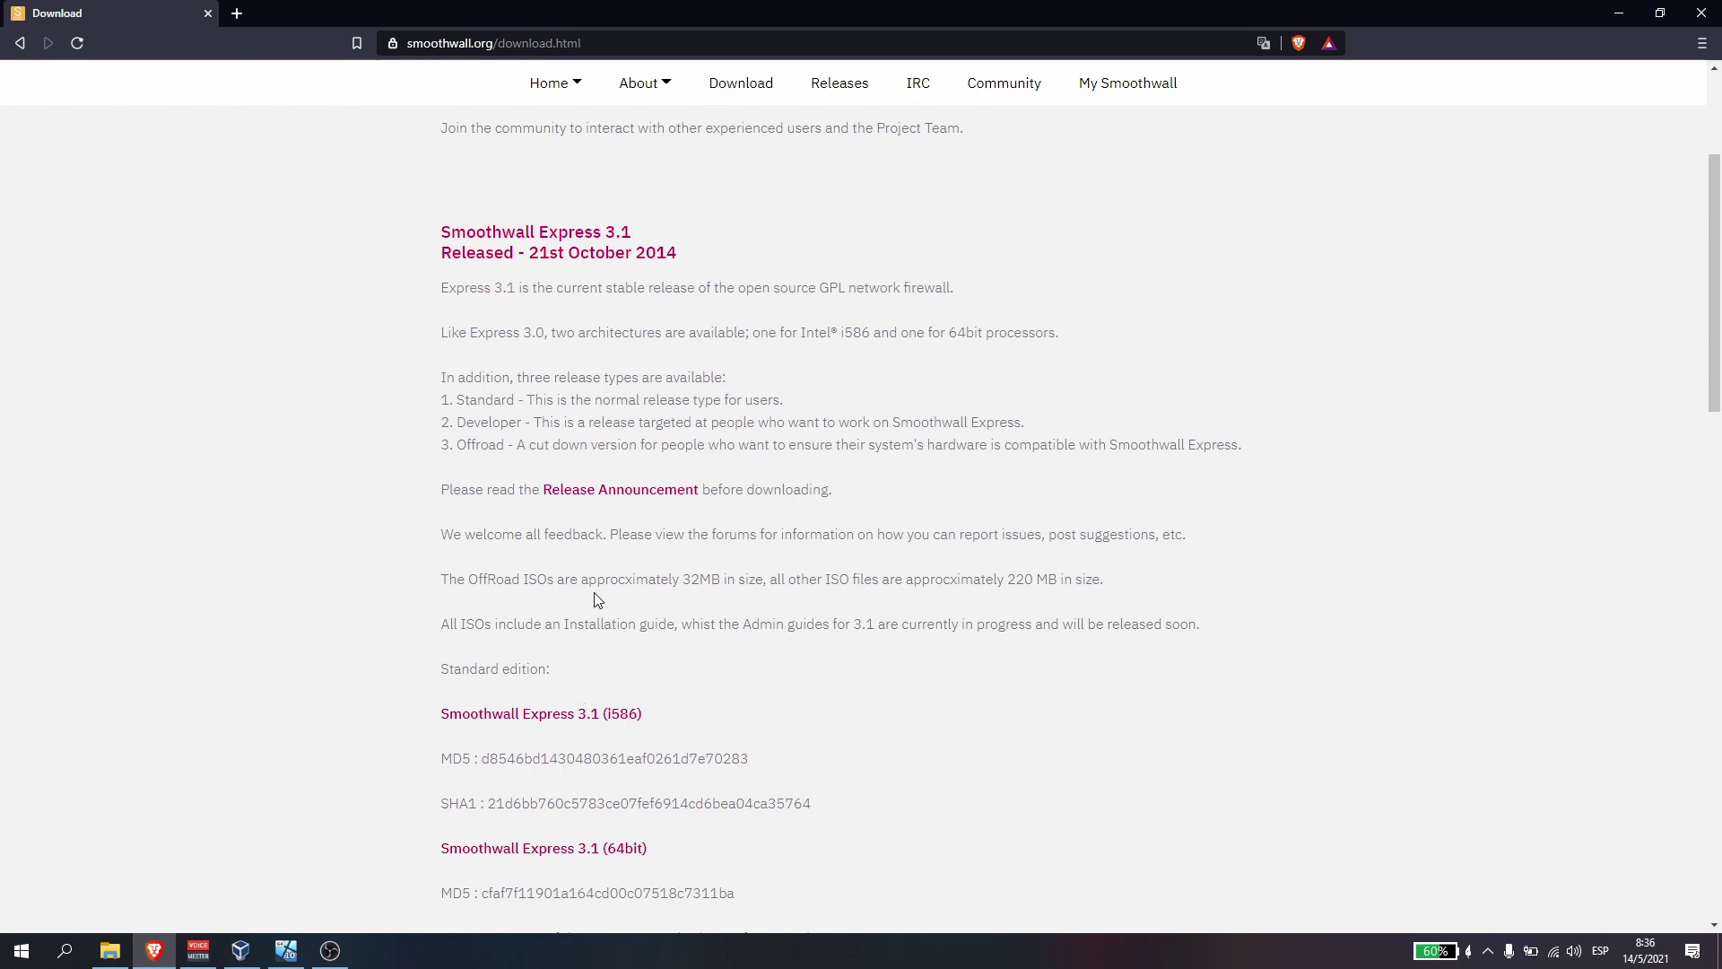
scroll(574, 619, down, 1)
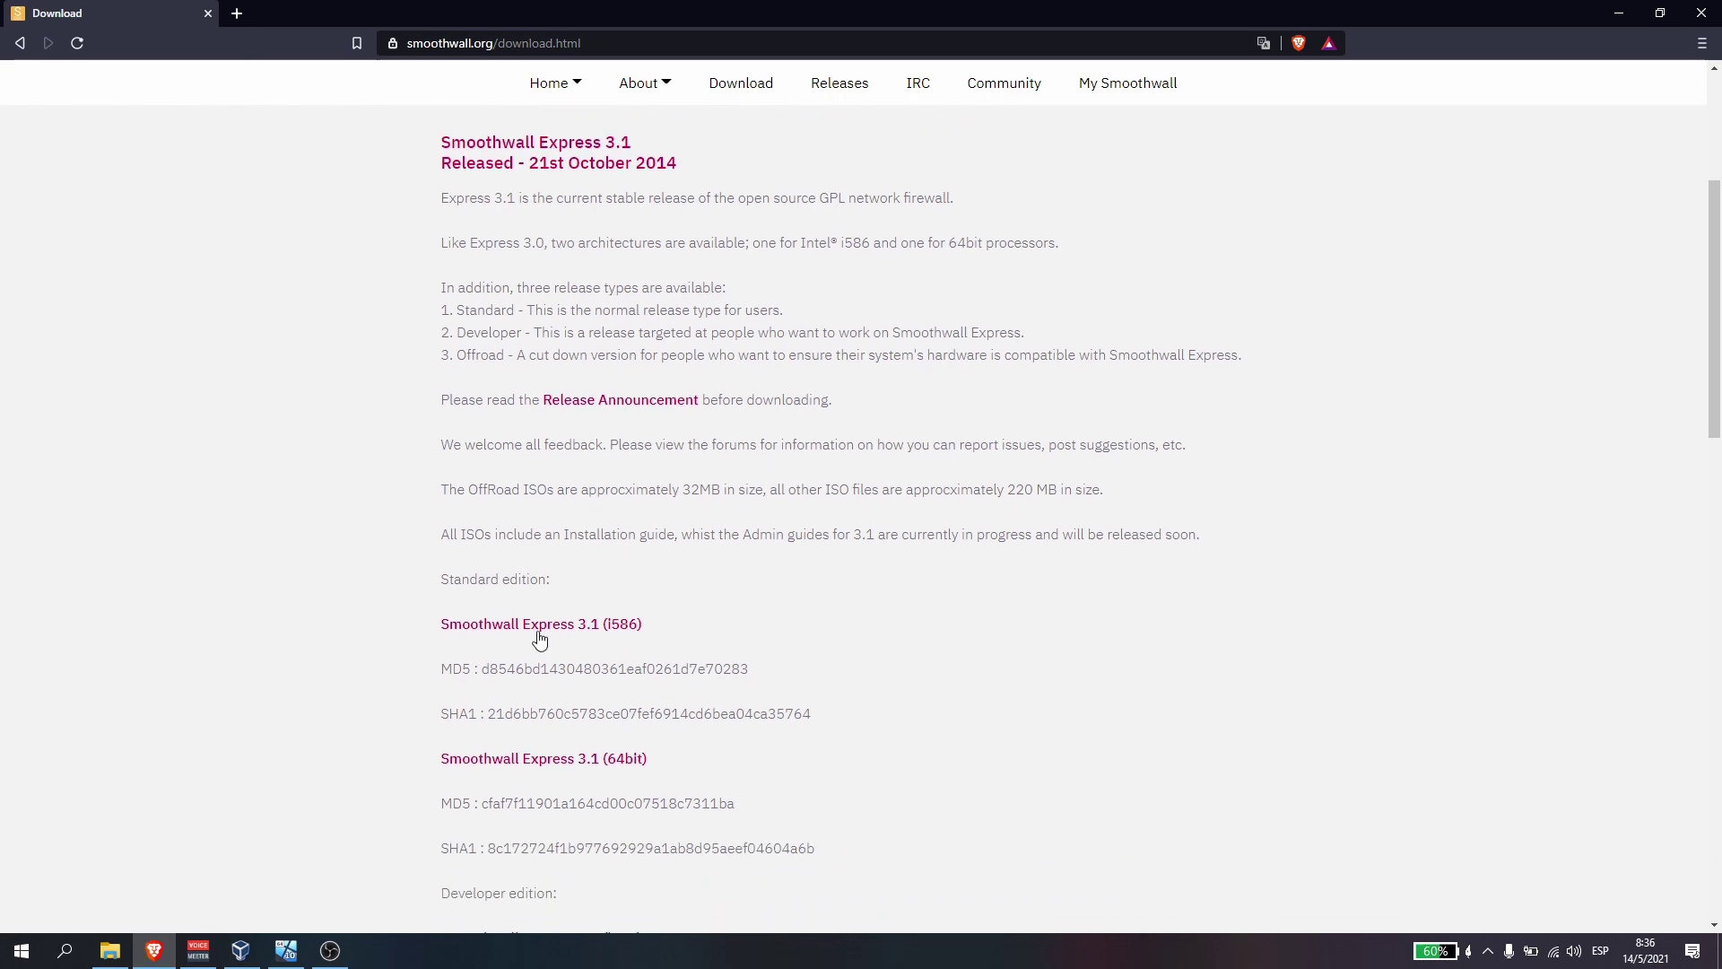
click(602, 625)
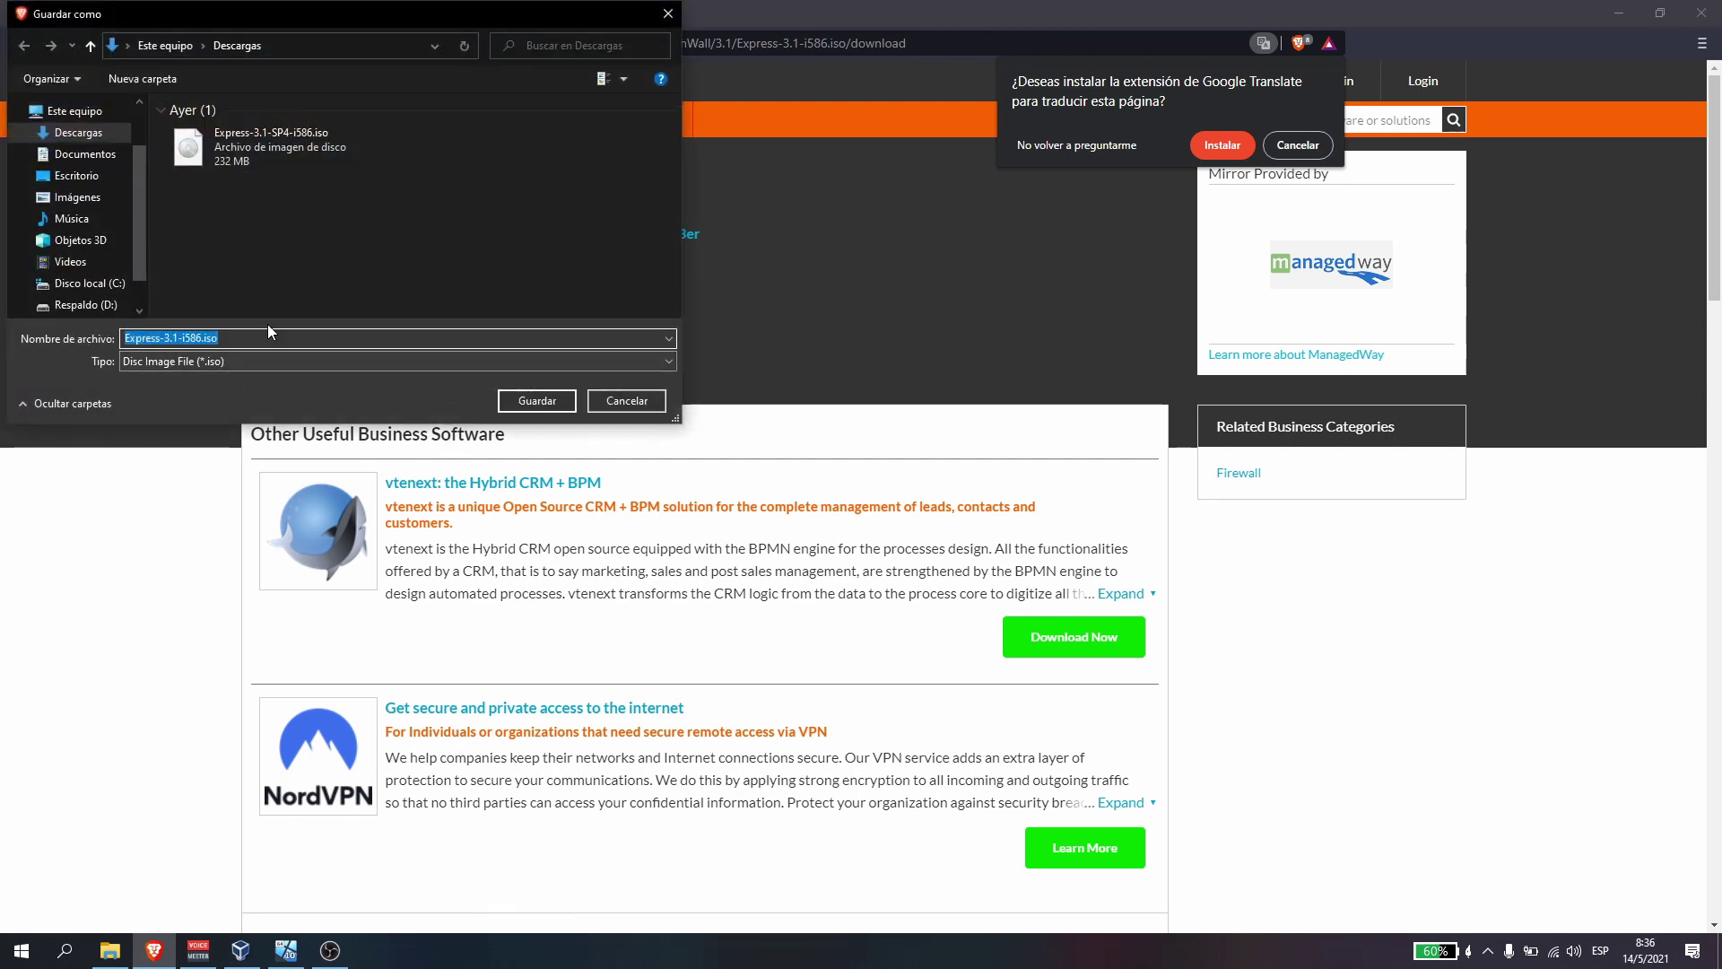
click(609, 404)
- Locate the Express-3.1-SP4-i586.iso image in the Downloads folder of File Explorer
click(109, 950)
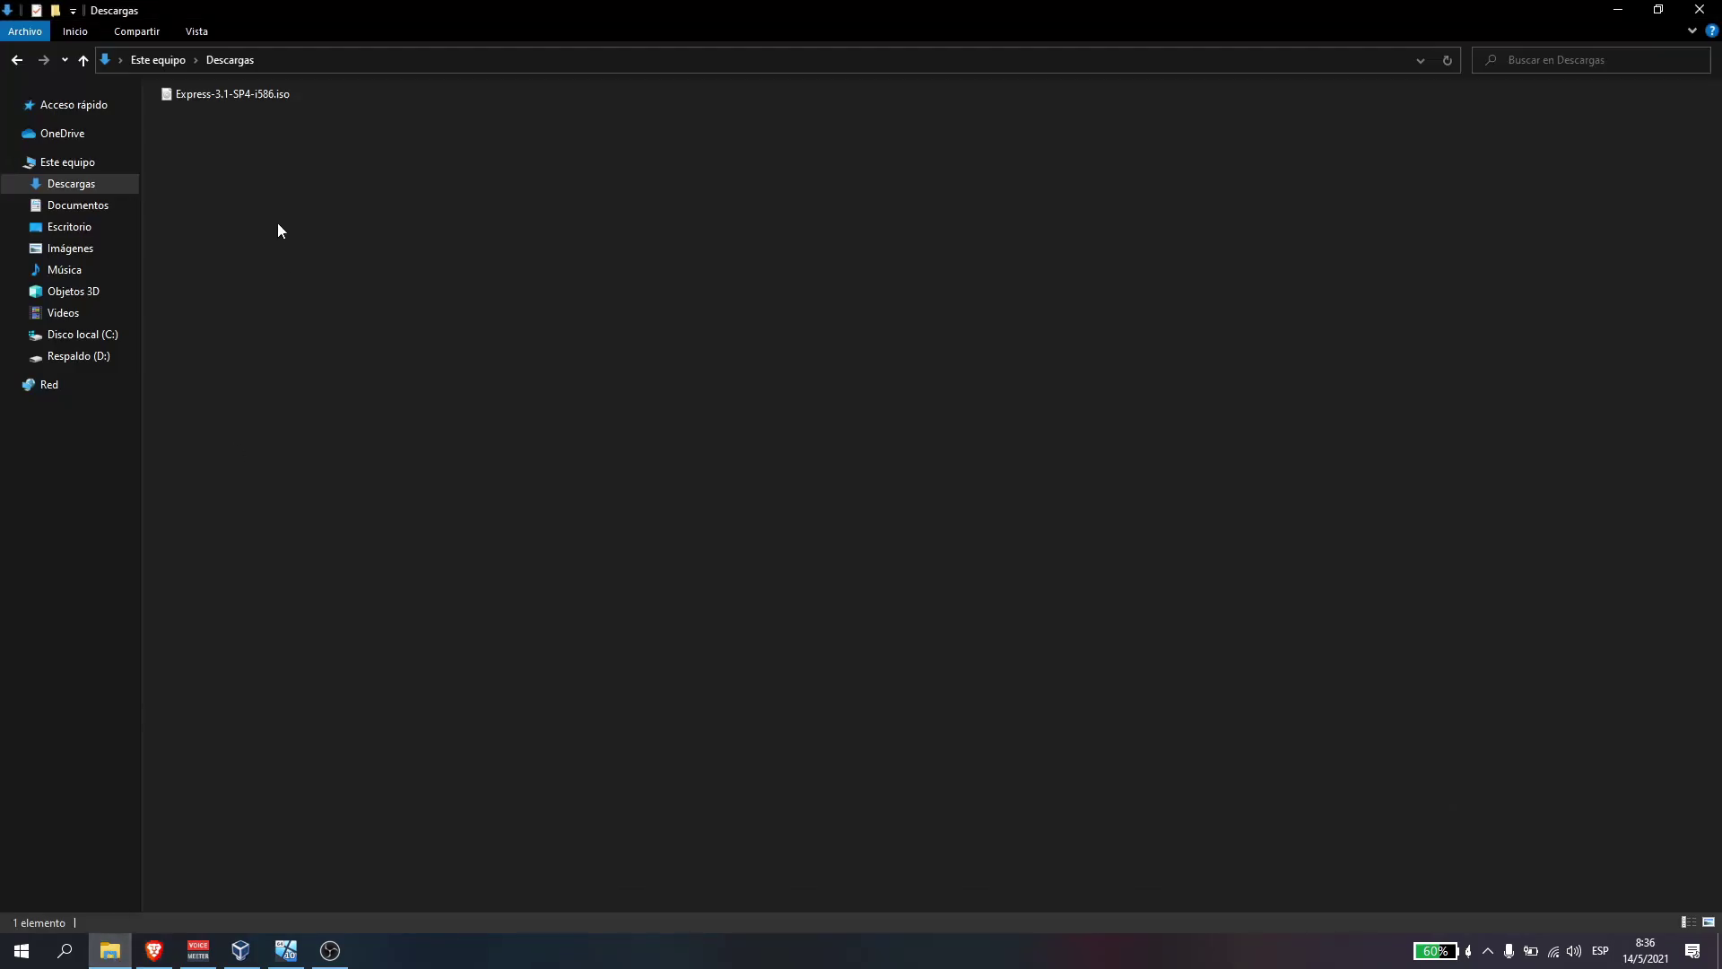
click(239, 95)
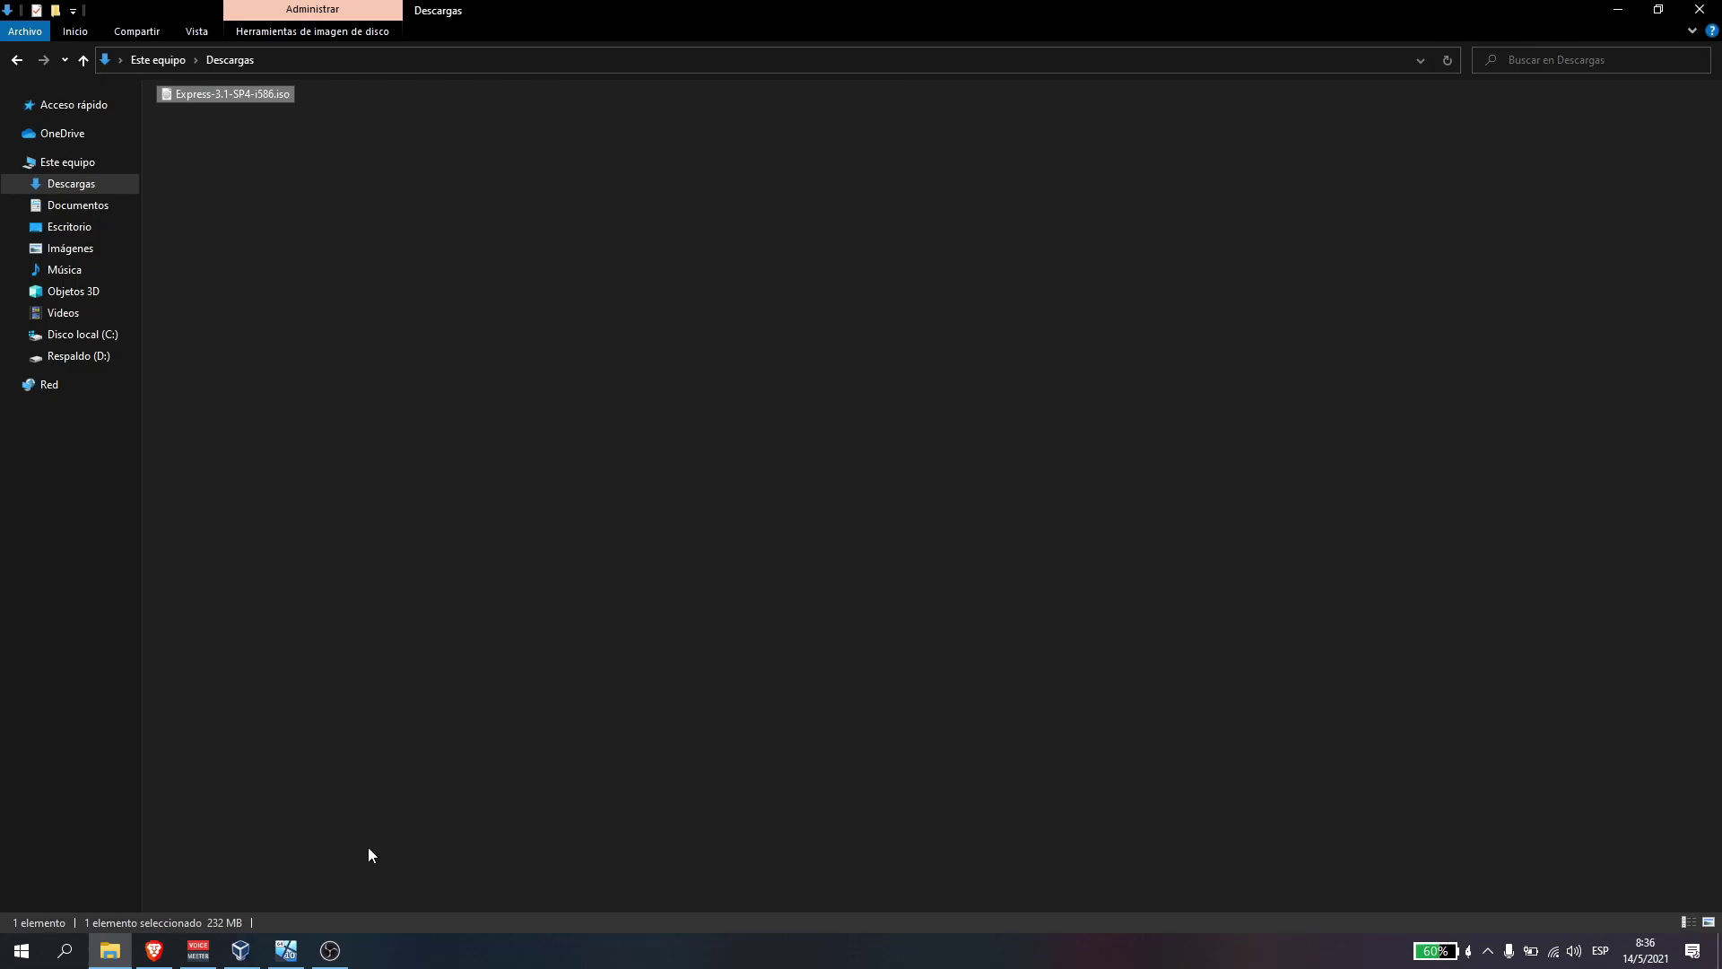
- Switch to VirtualBox and start a new virtual machine named sw3
click(241, 951)
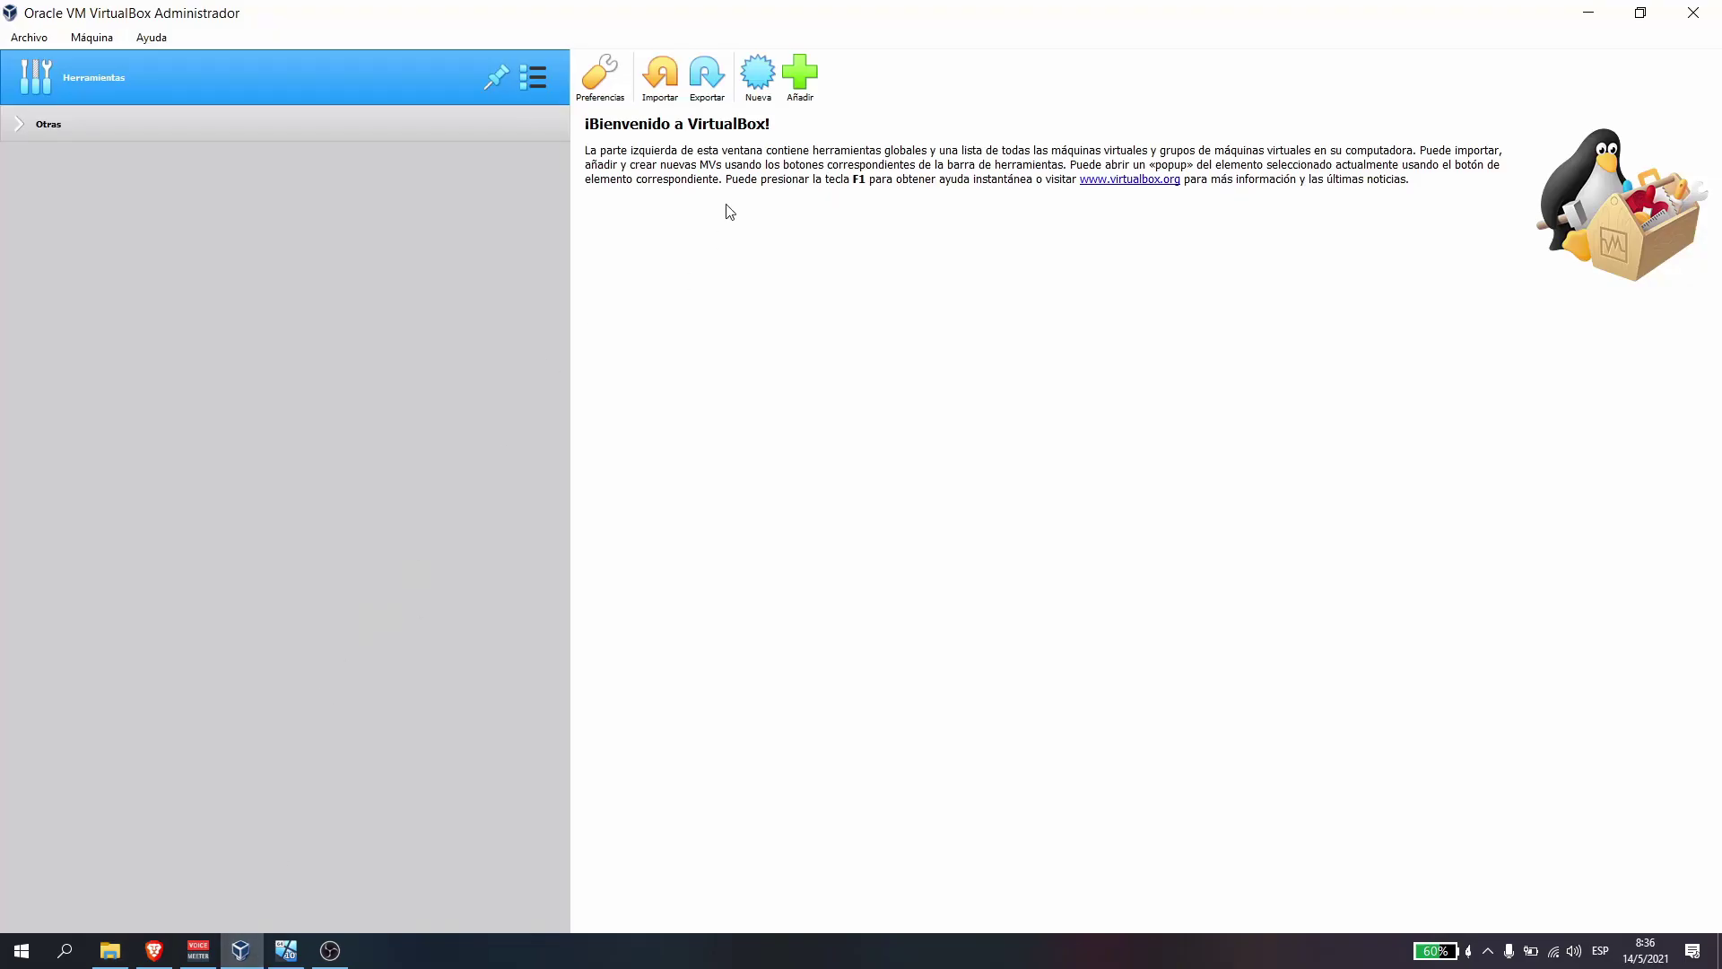
click(768, 99)
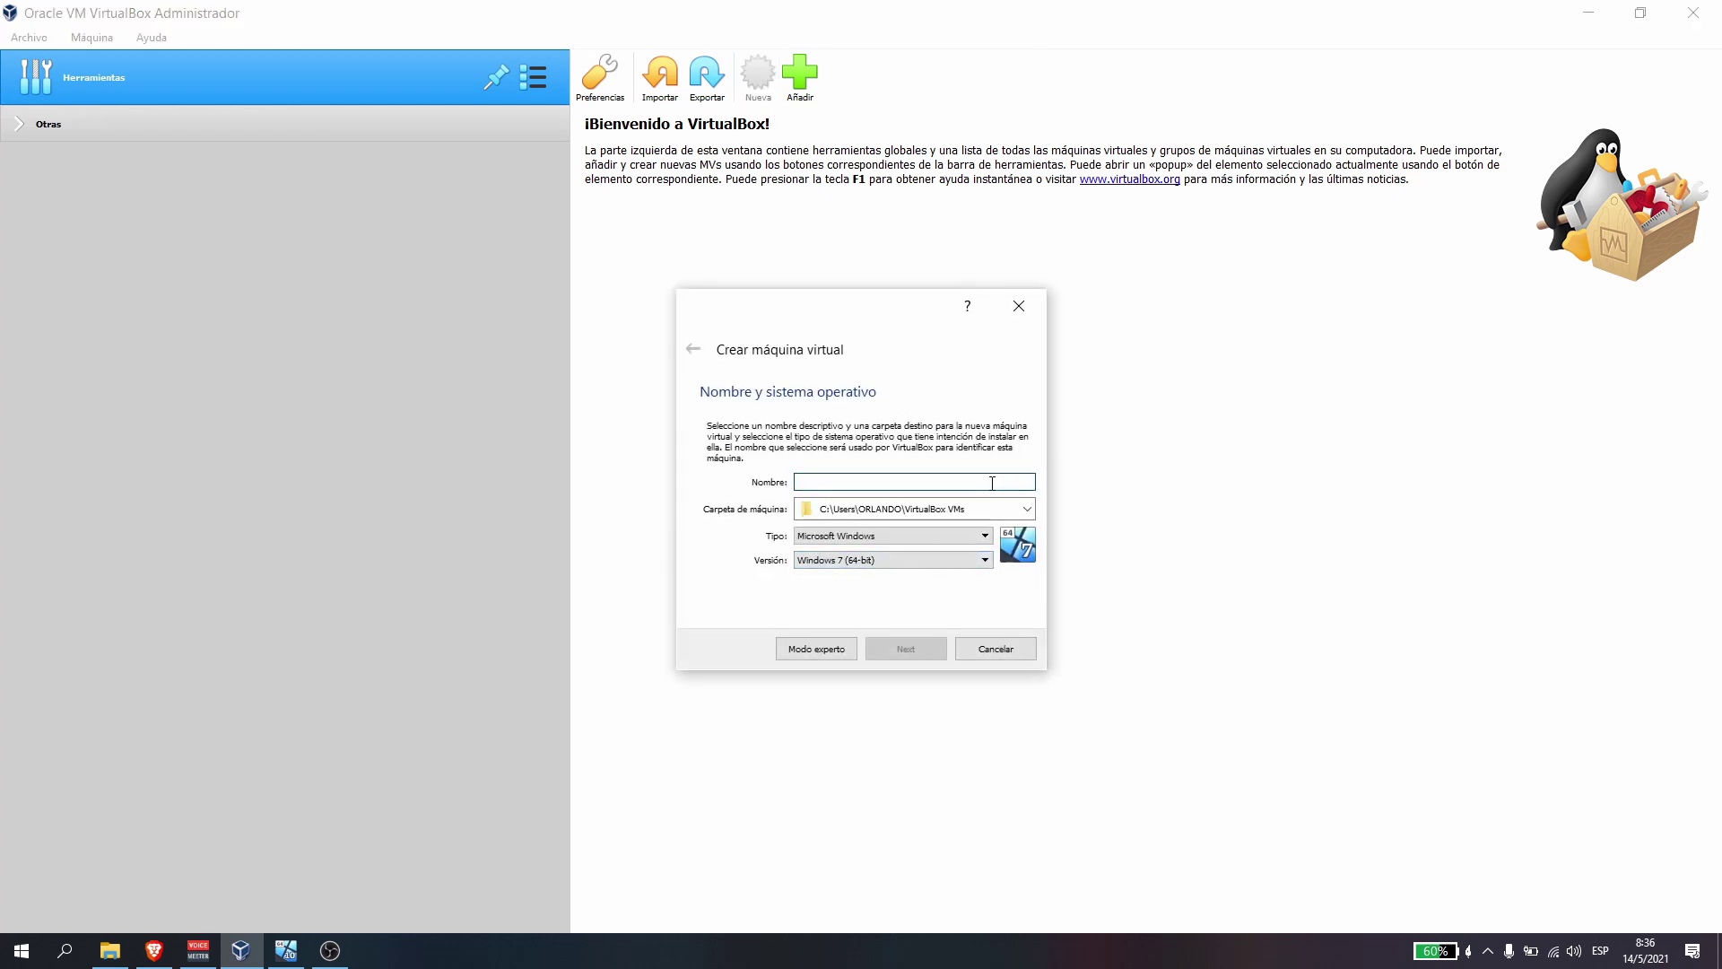
click(954, 489)
text(sw3)
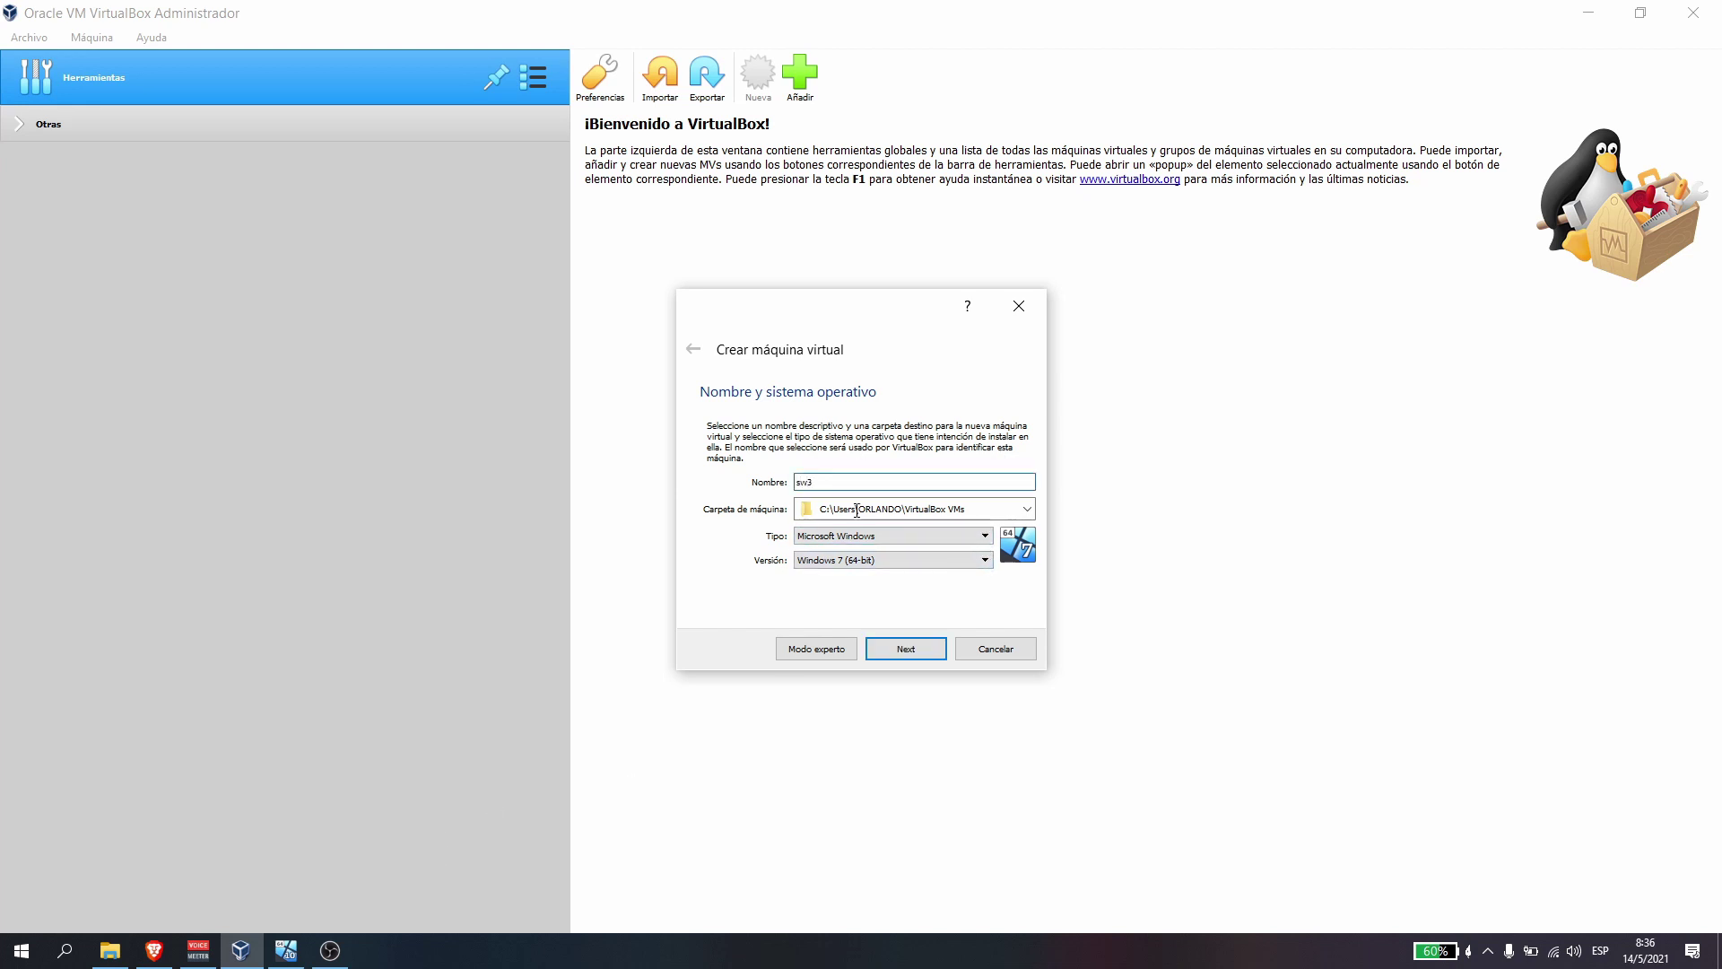
- Set the new machine's type to Linux and its version to Other Linux (32-bit), and continue to the memory settings
click(906, 536)
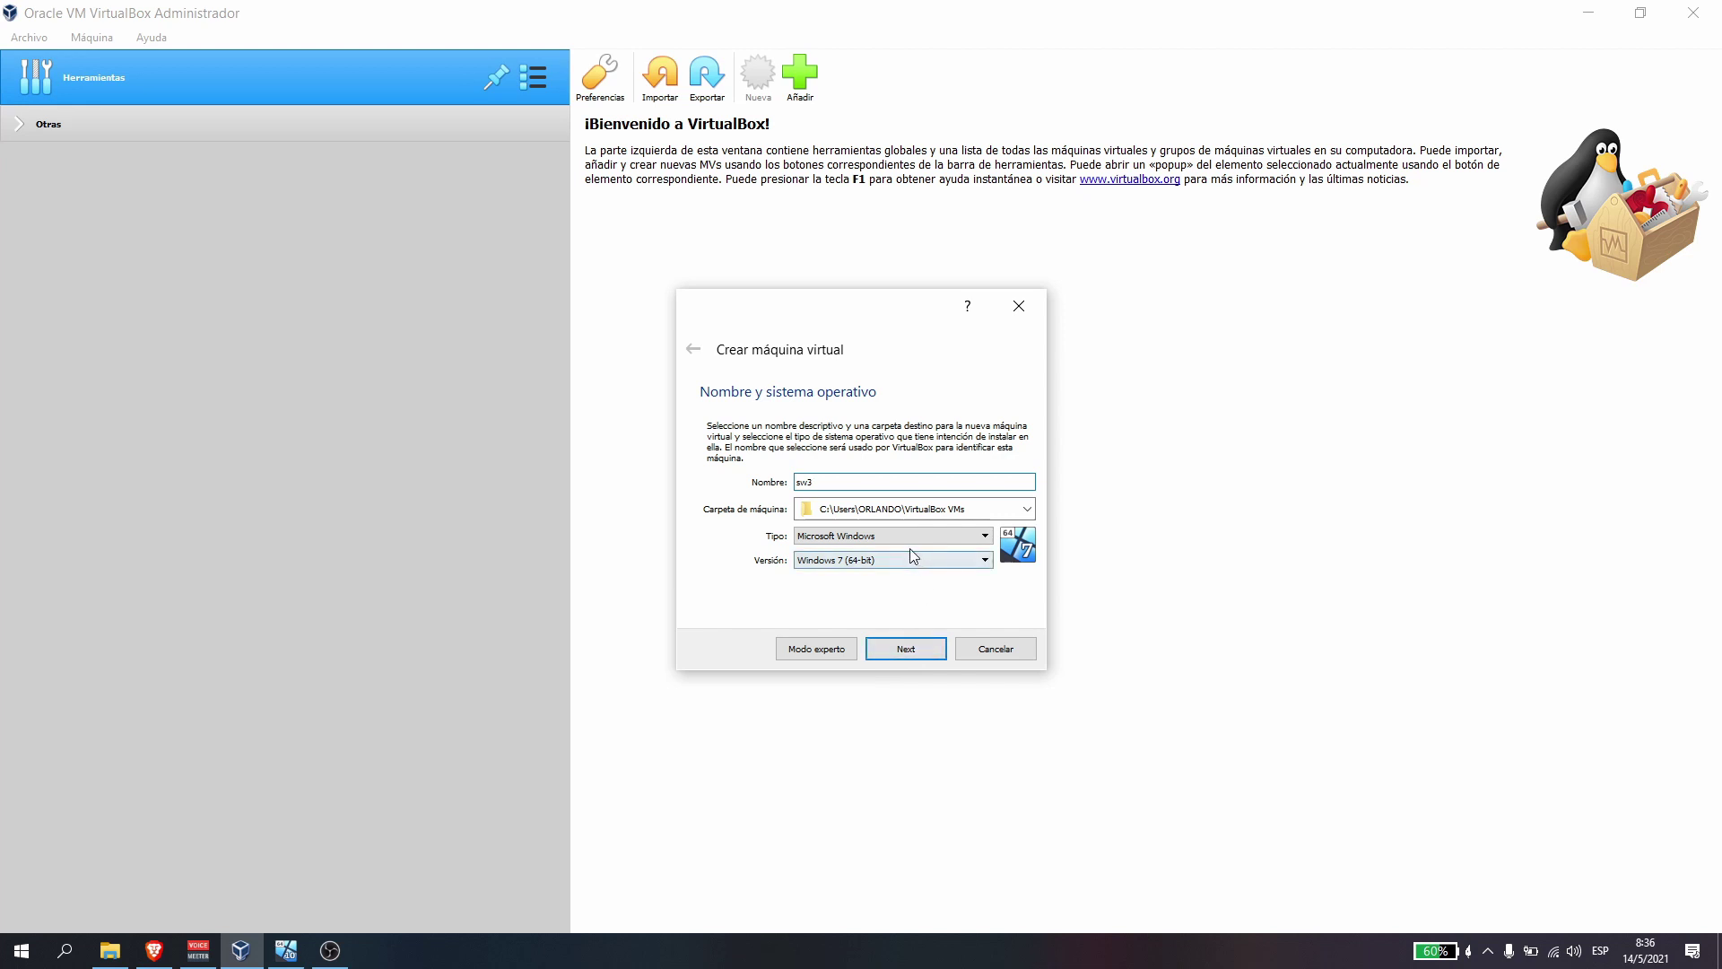
click(856, 552)
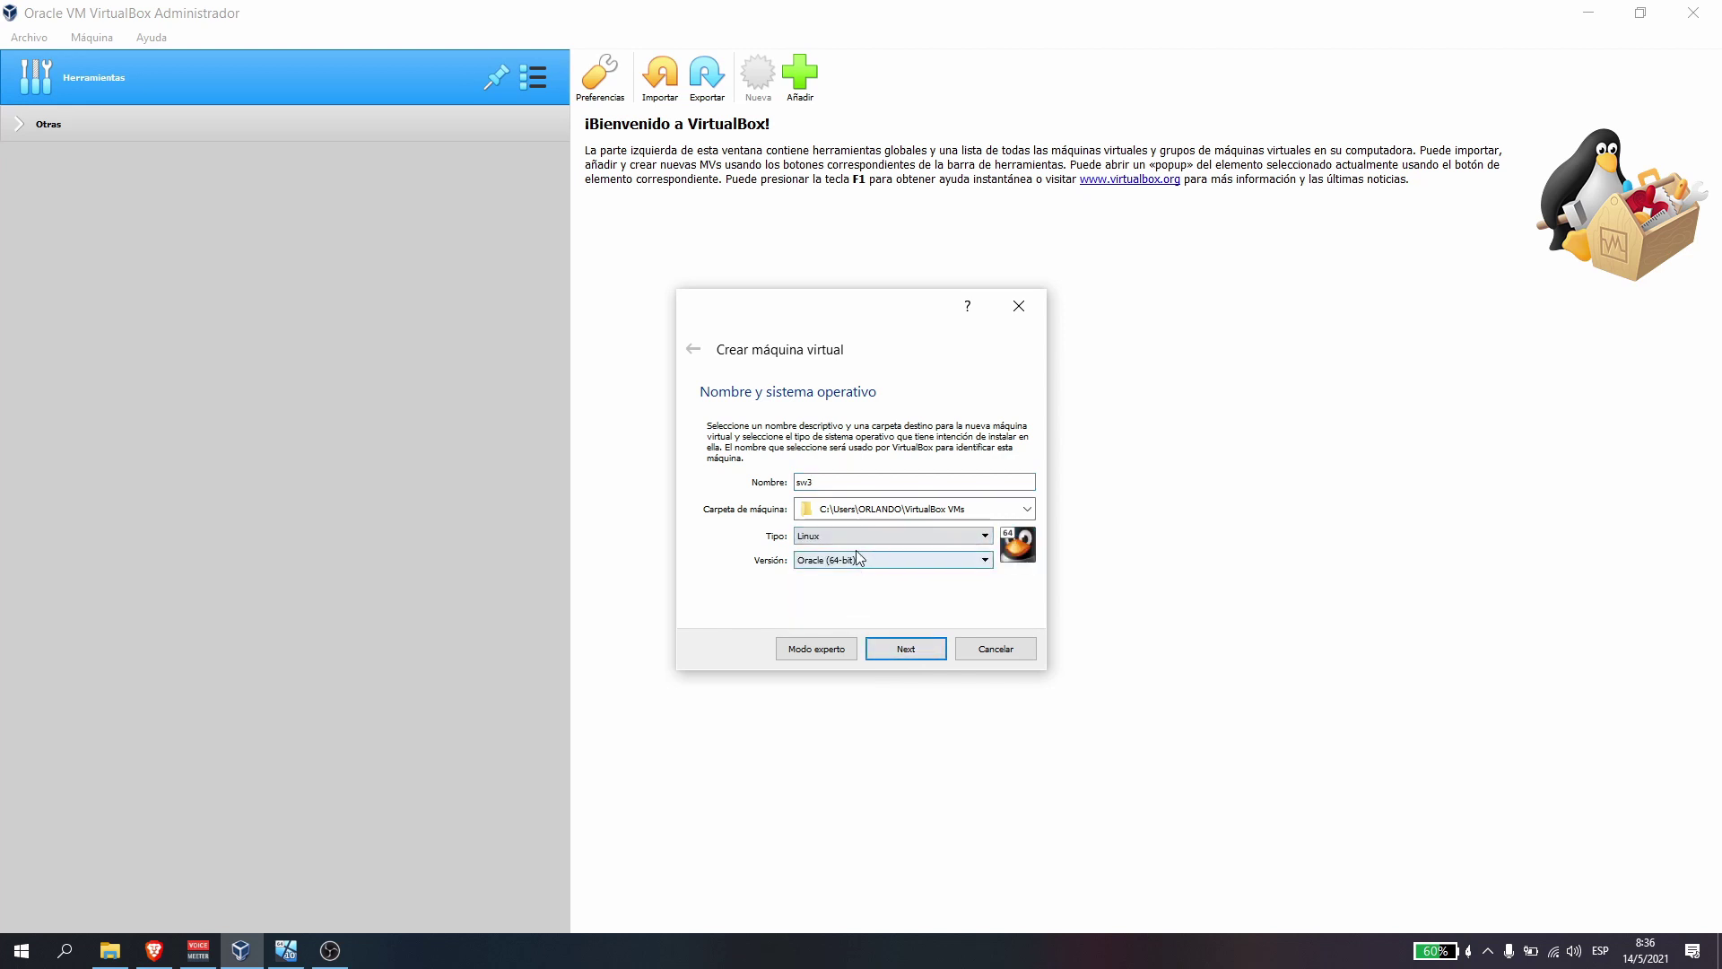
click(856, 560)
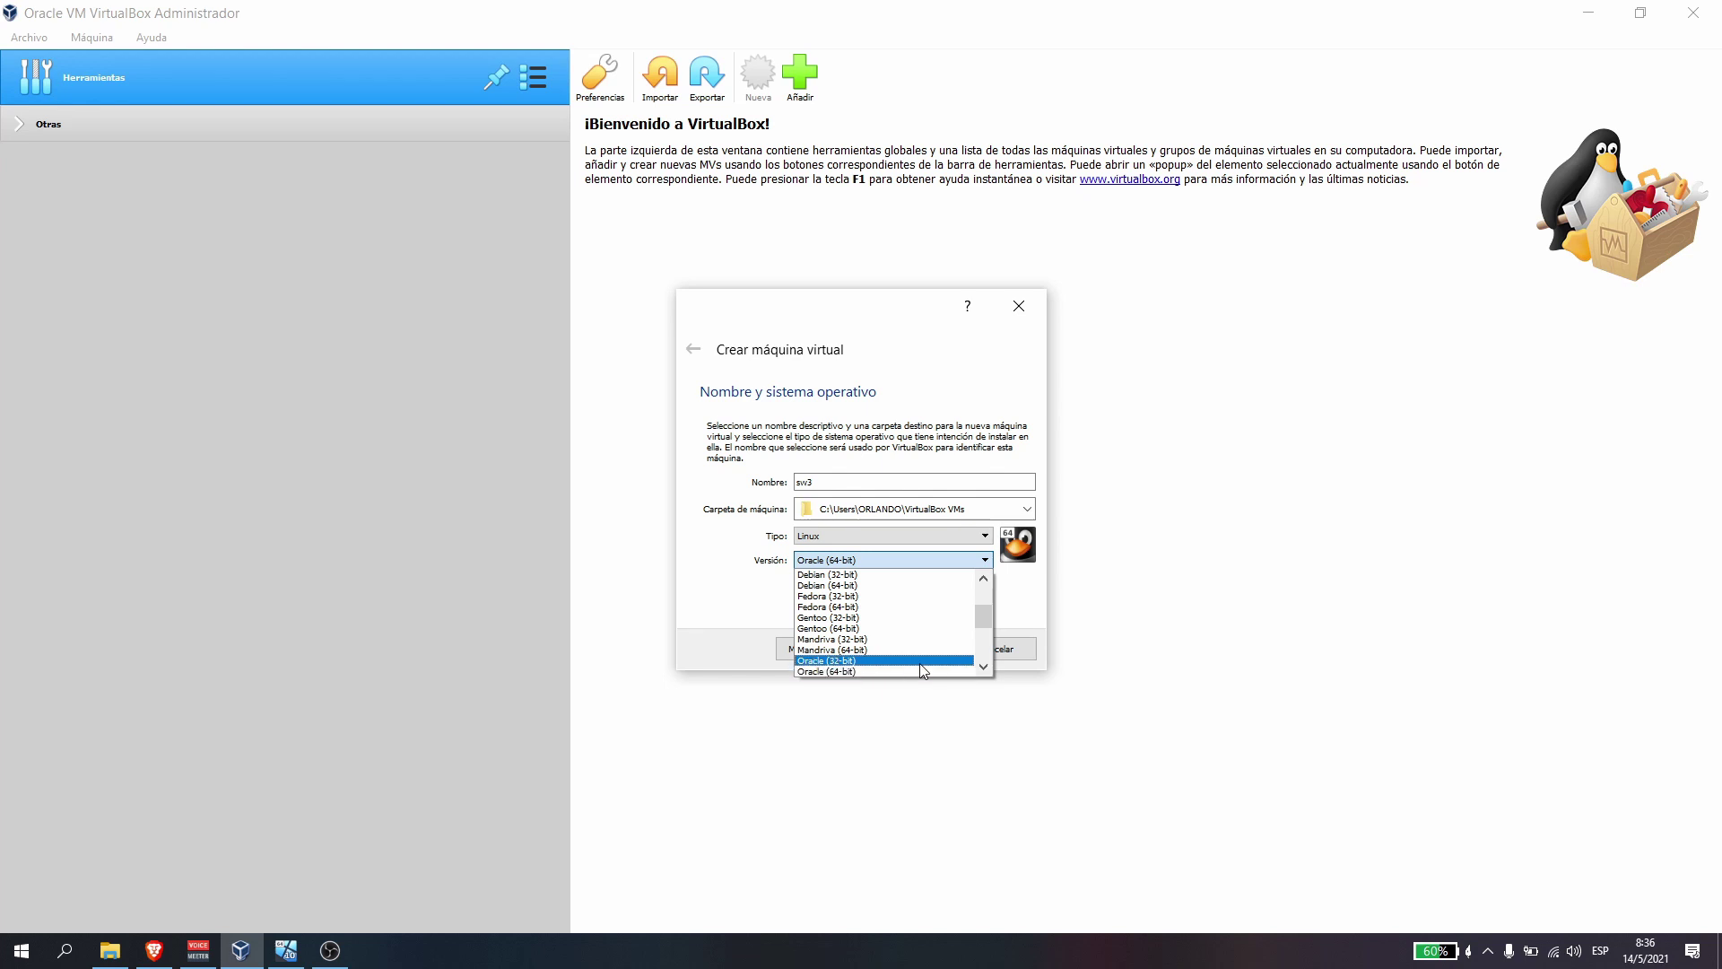
scroll(870, 664, down, 4)
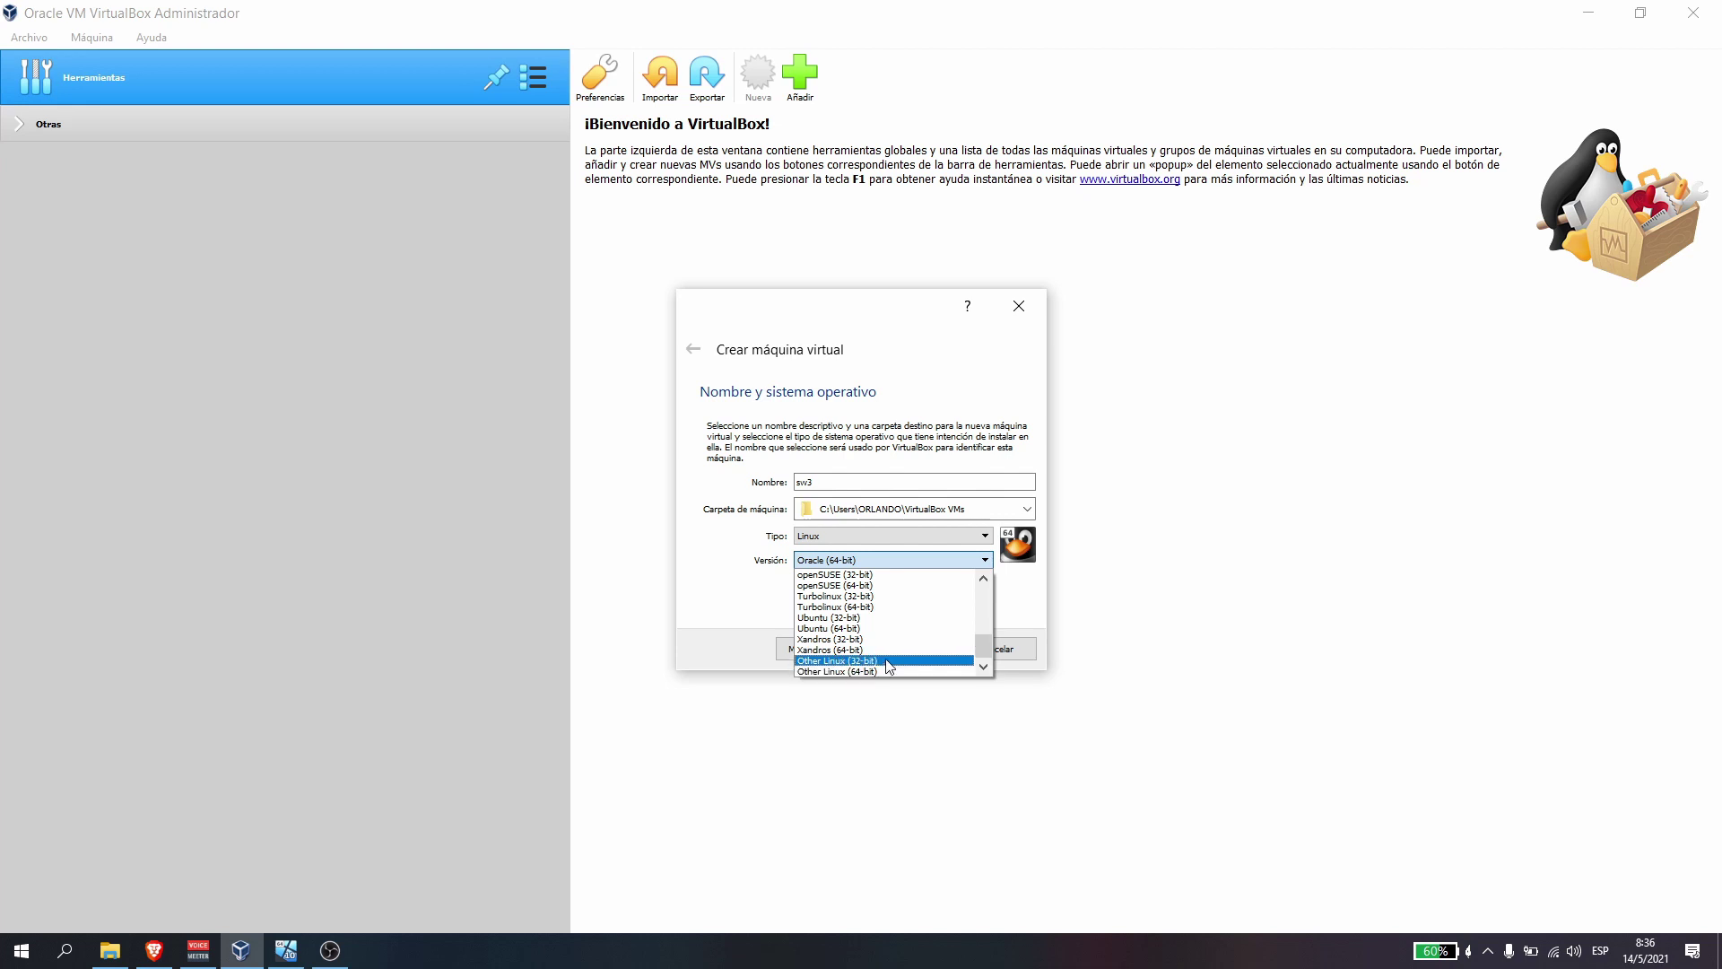
click(886, 661)
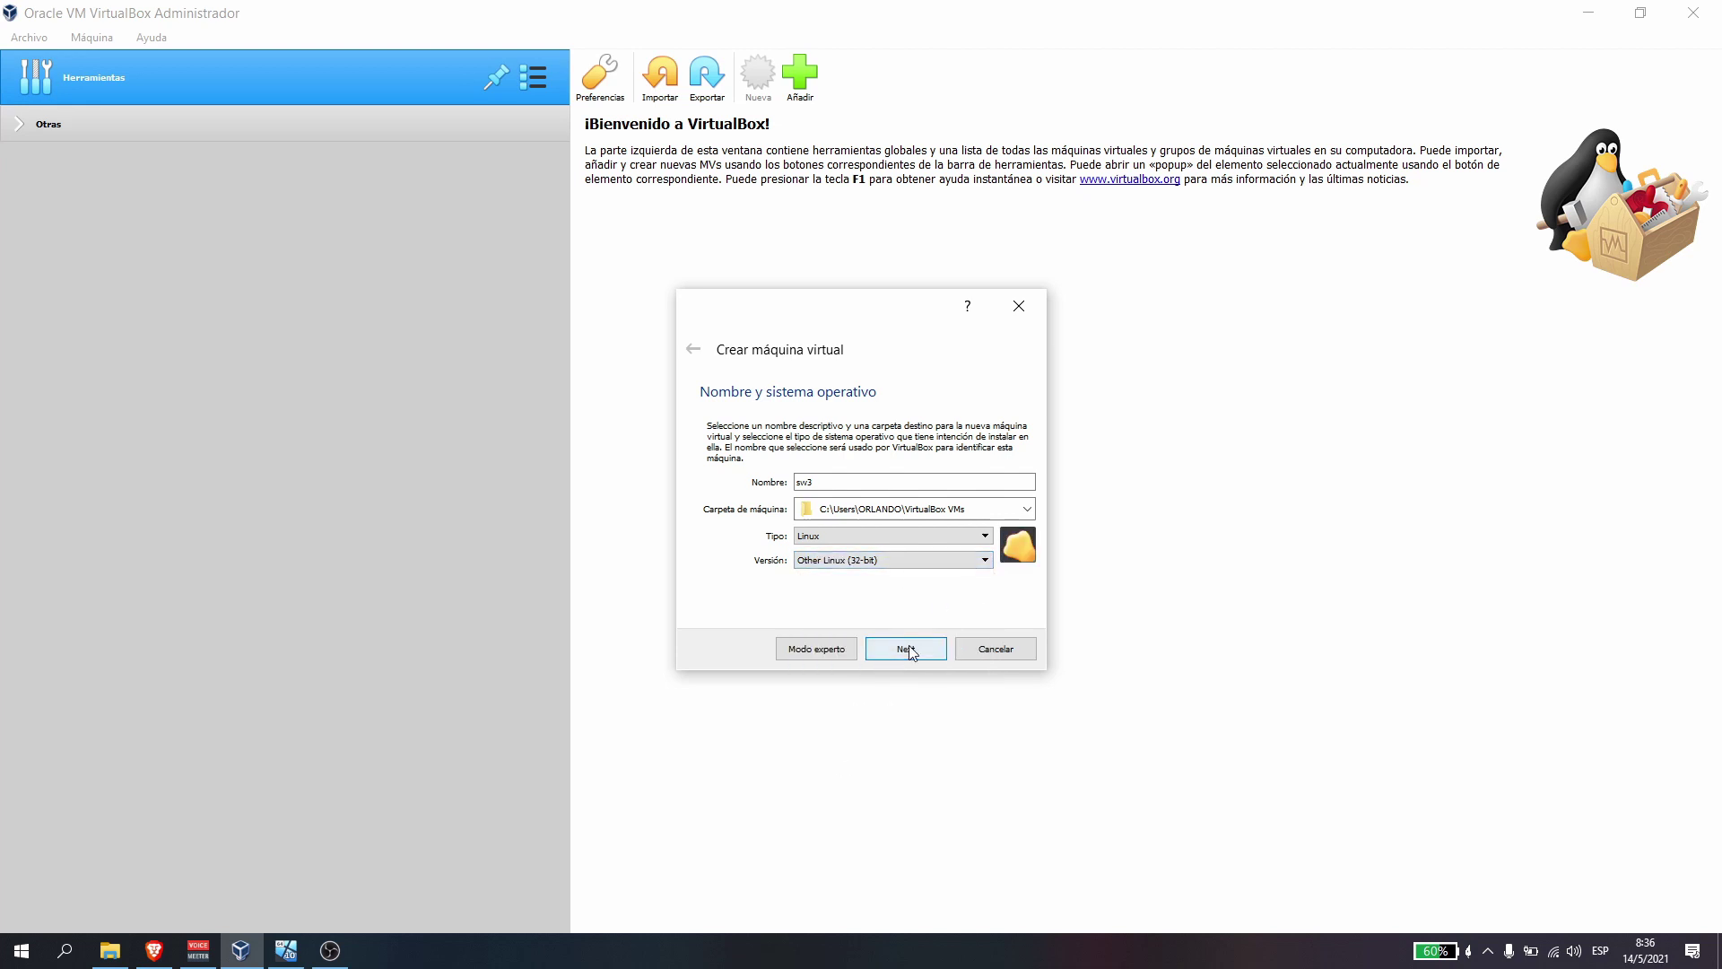
click(907, 649)
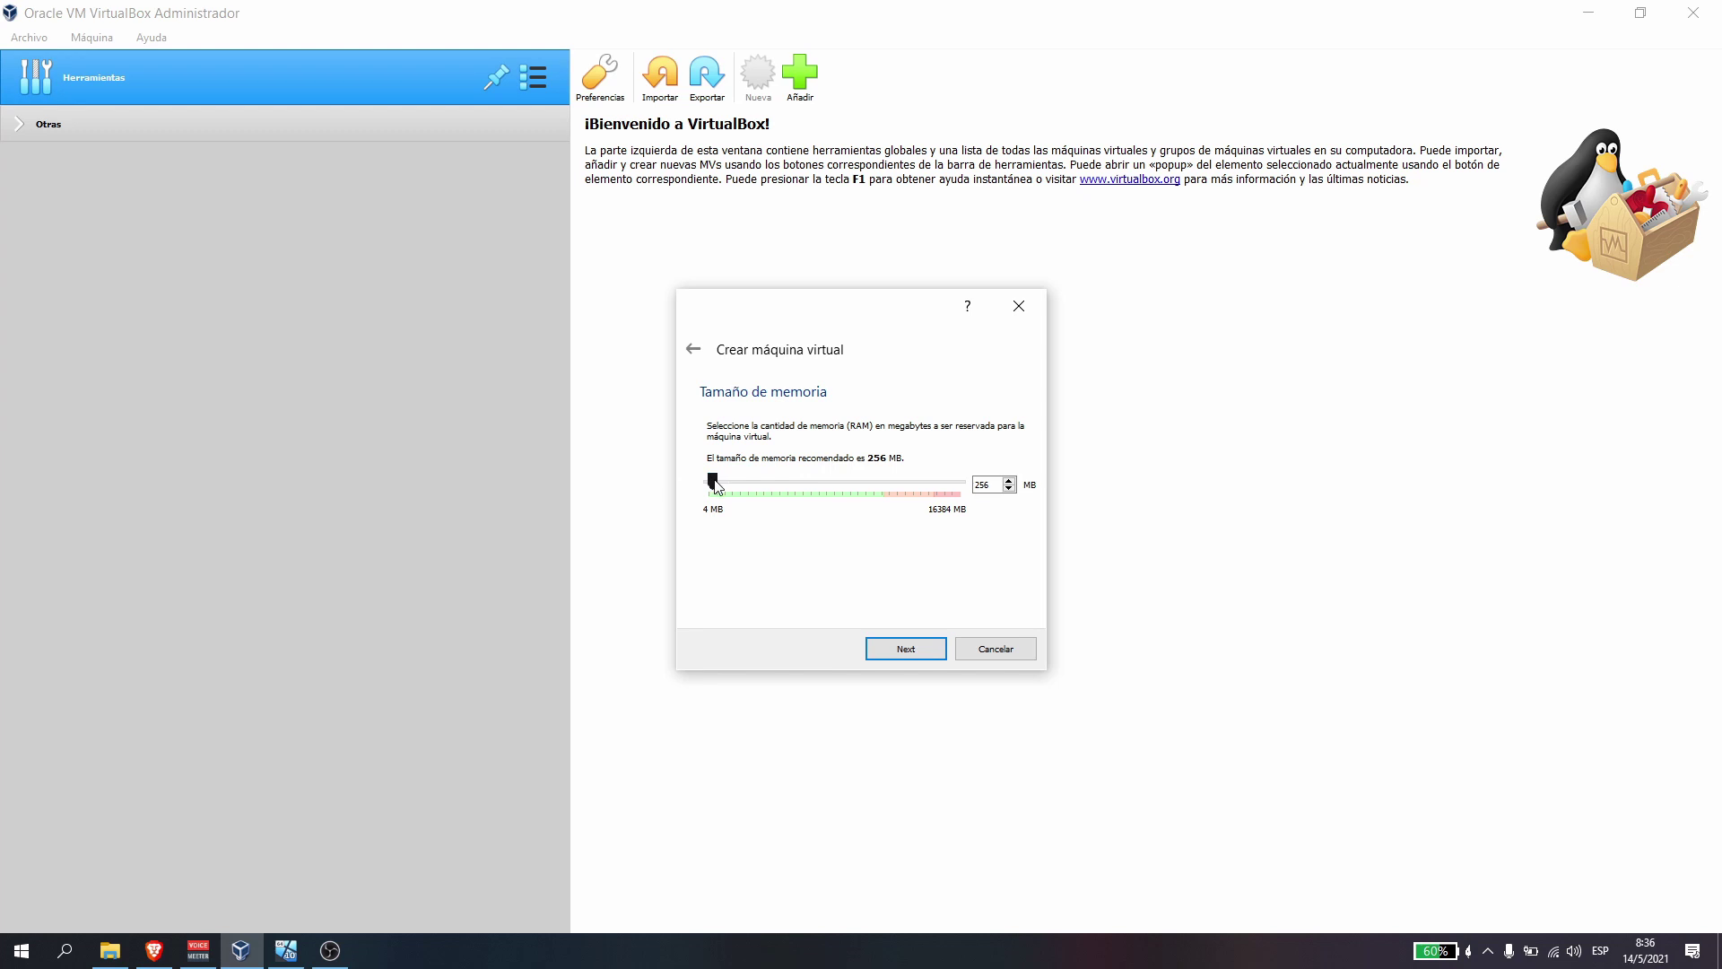
- Assign 1024 MB of memory to the machine and choose to create a virtual hard disk now
drag(715, 485, 726, 485)
click(904, 648)
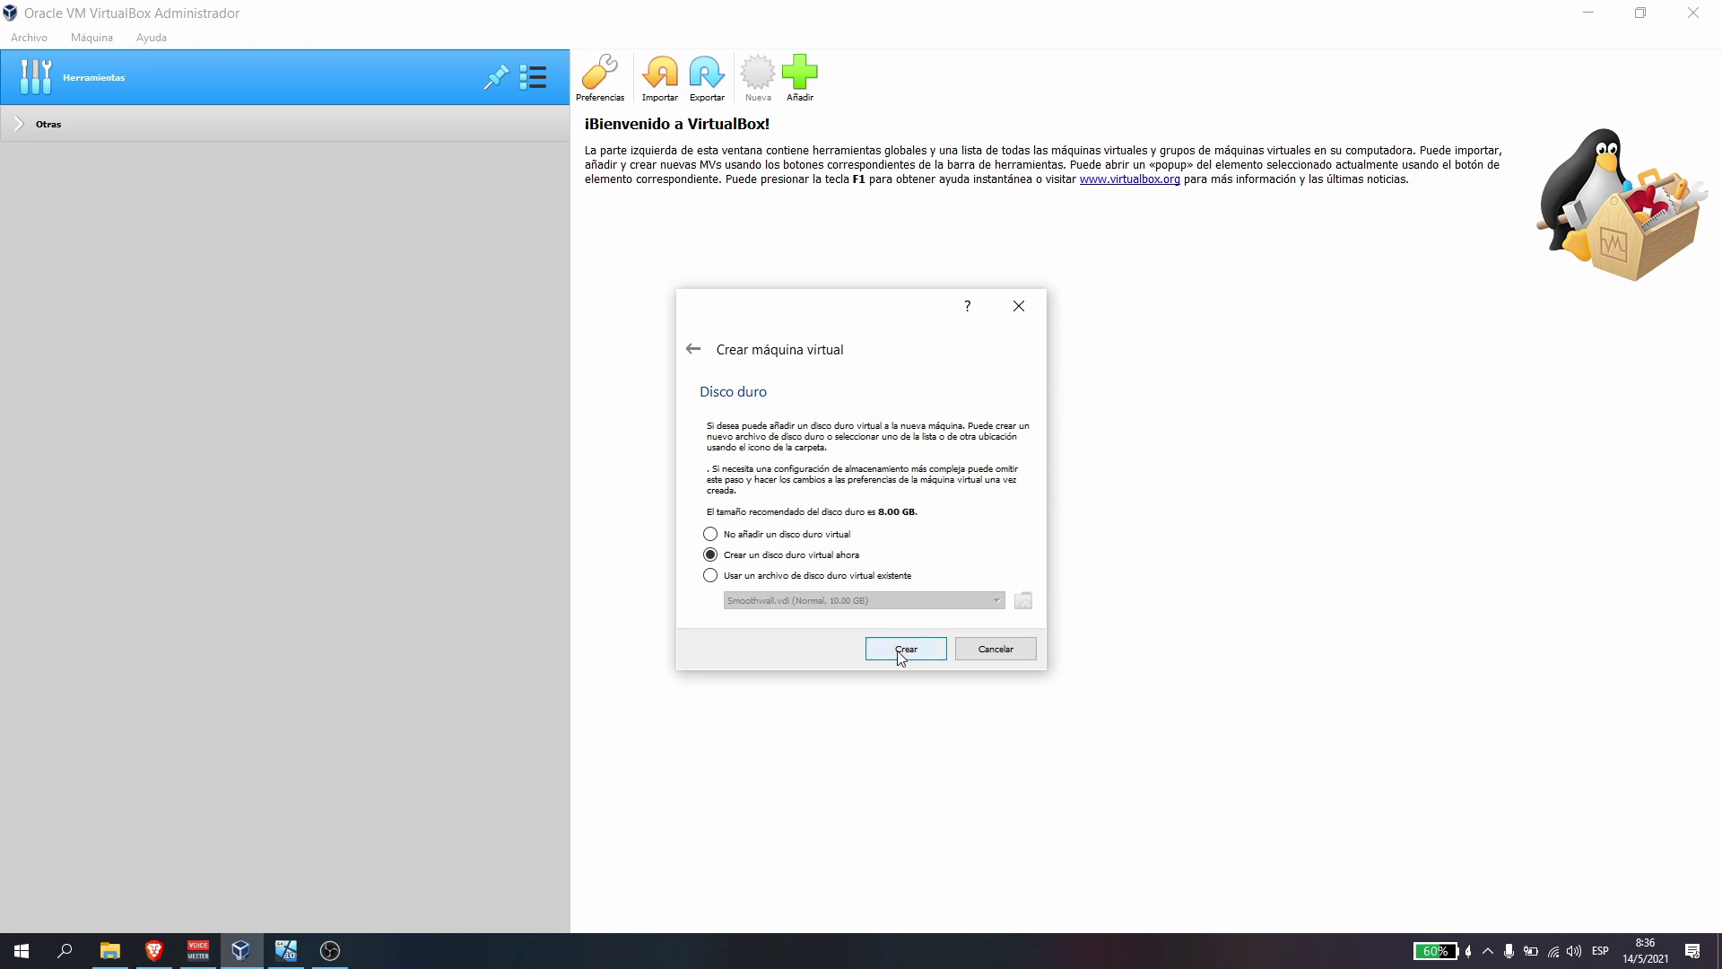
click(900, 655)
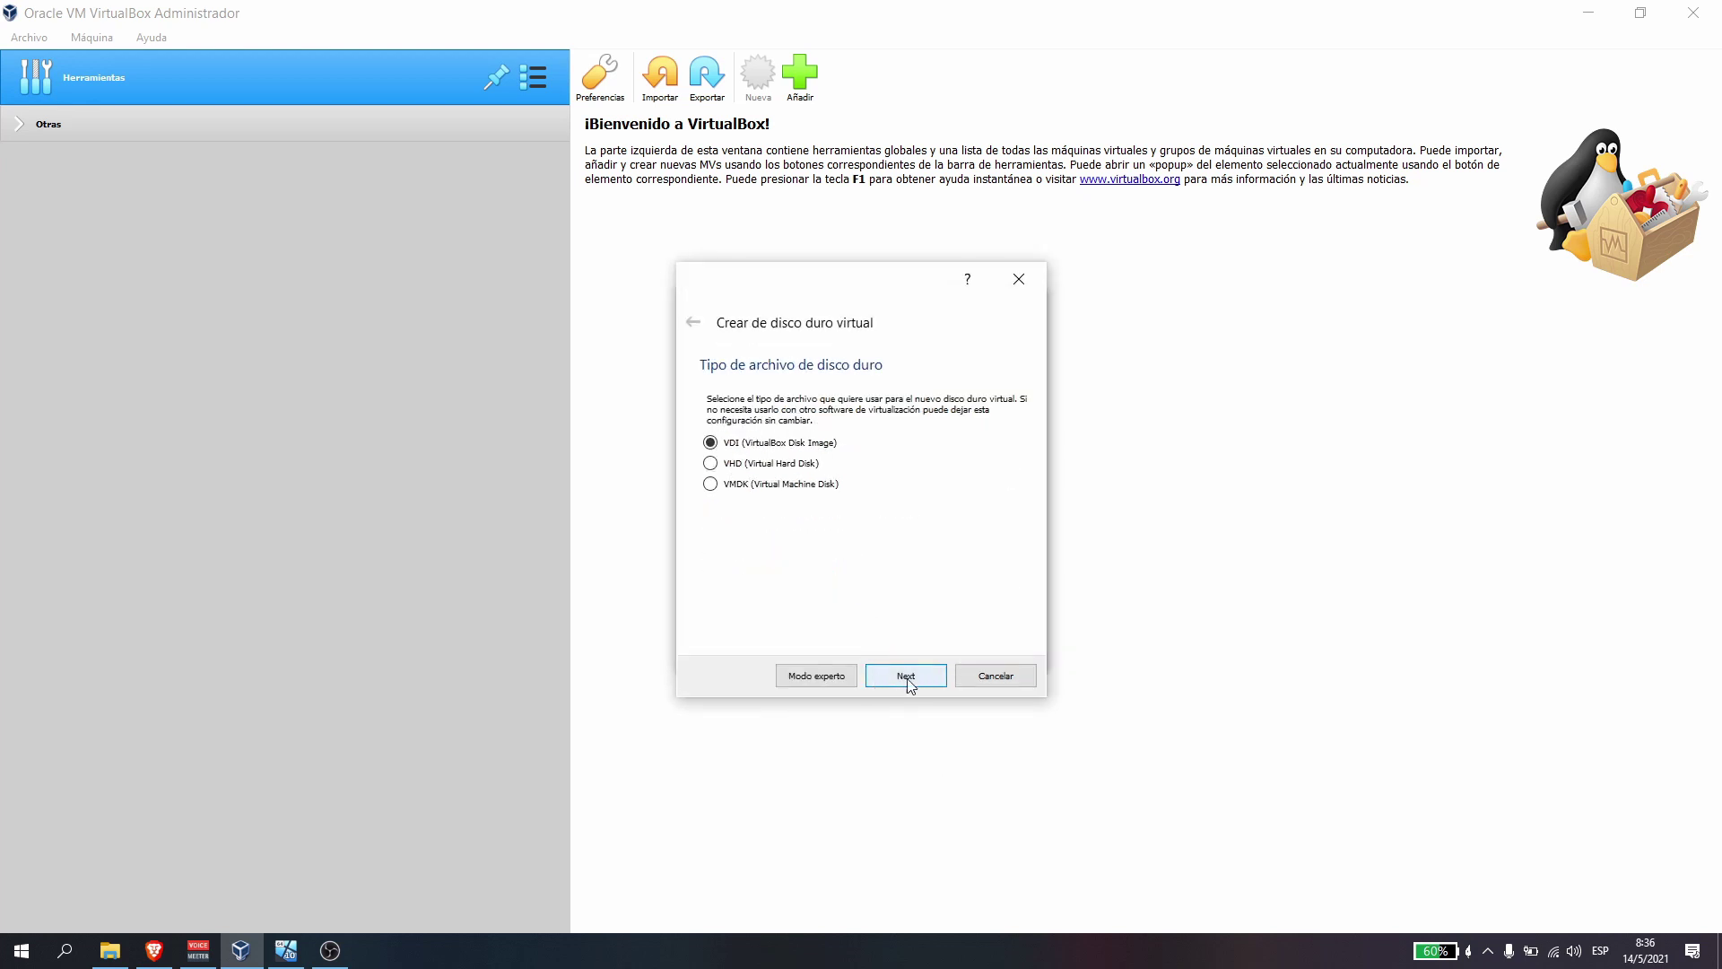
- Create a dynamically allocated VDI hard disk of 10 GB for the sw3 machine
click(908, 678)
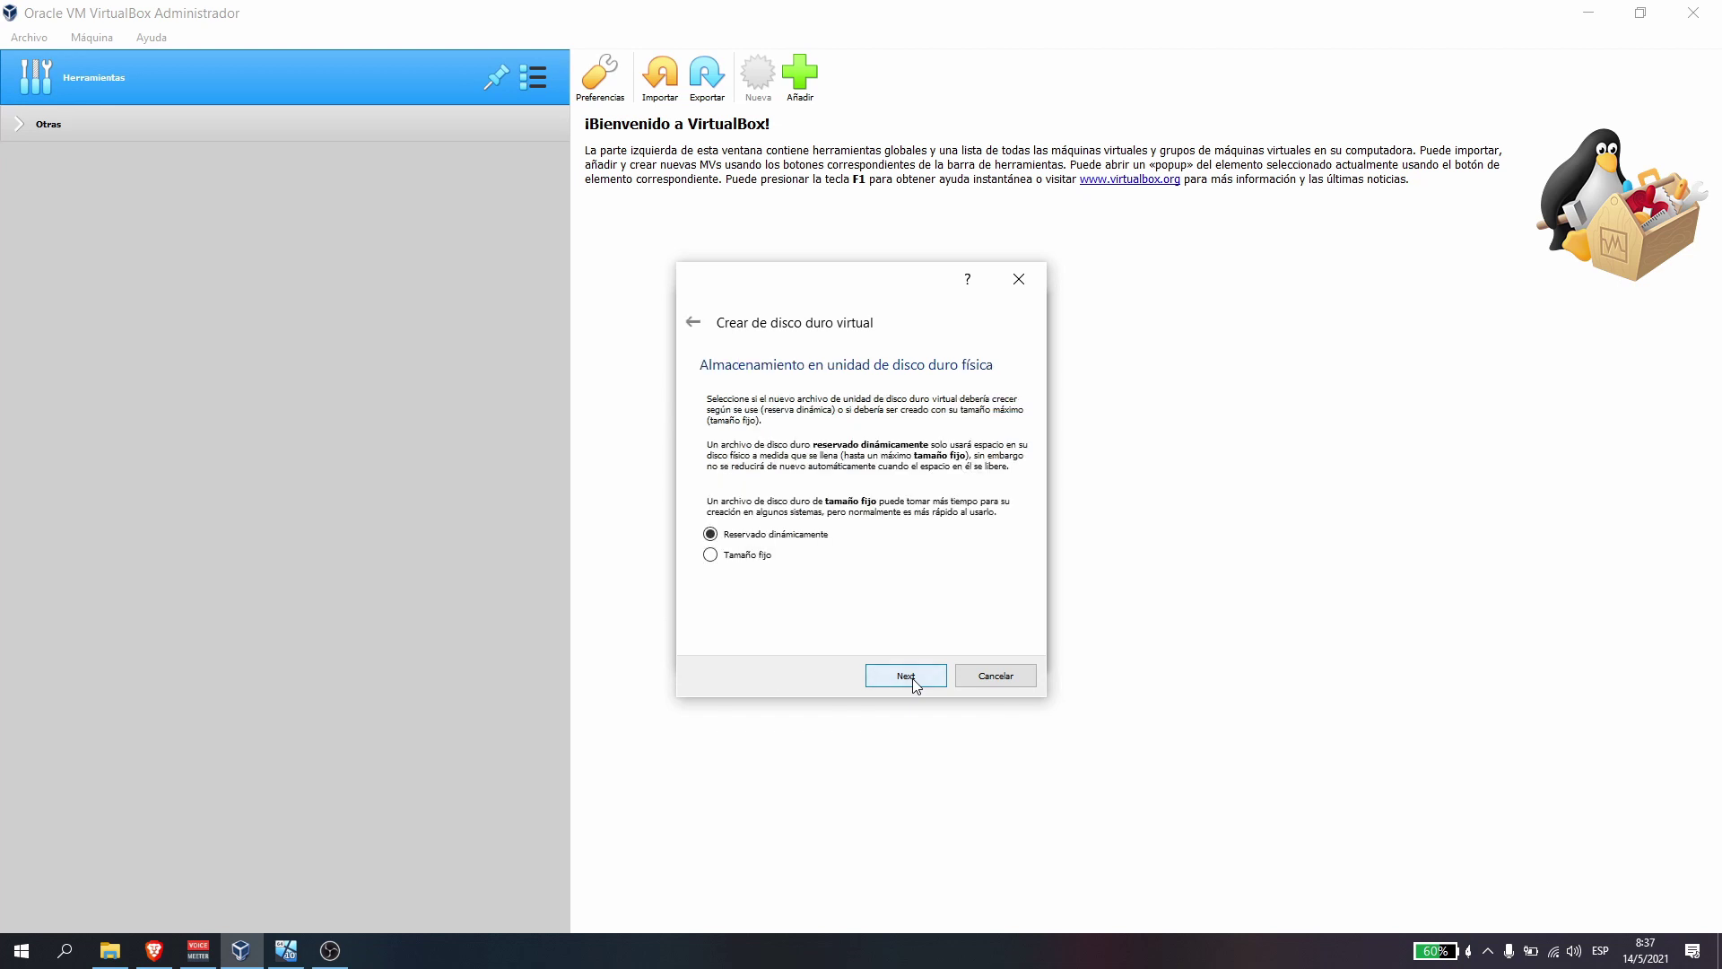
click(914, 684)
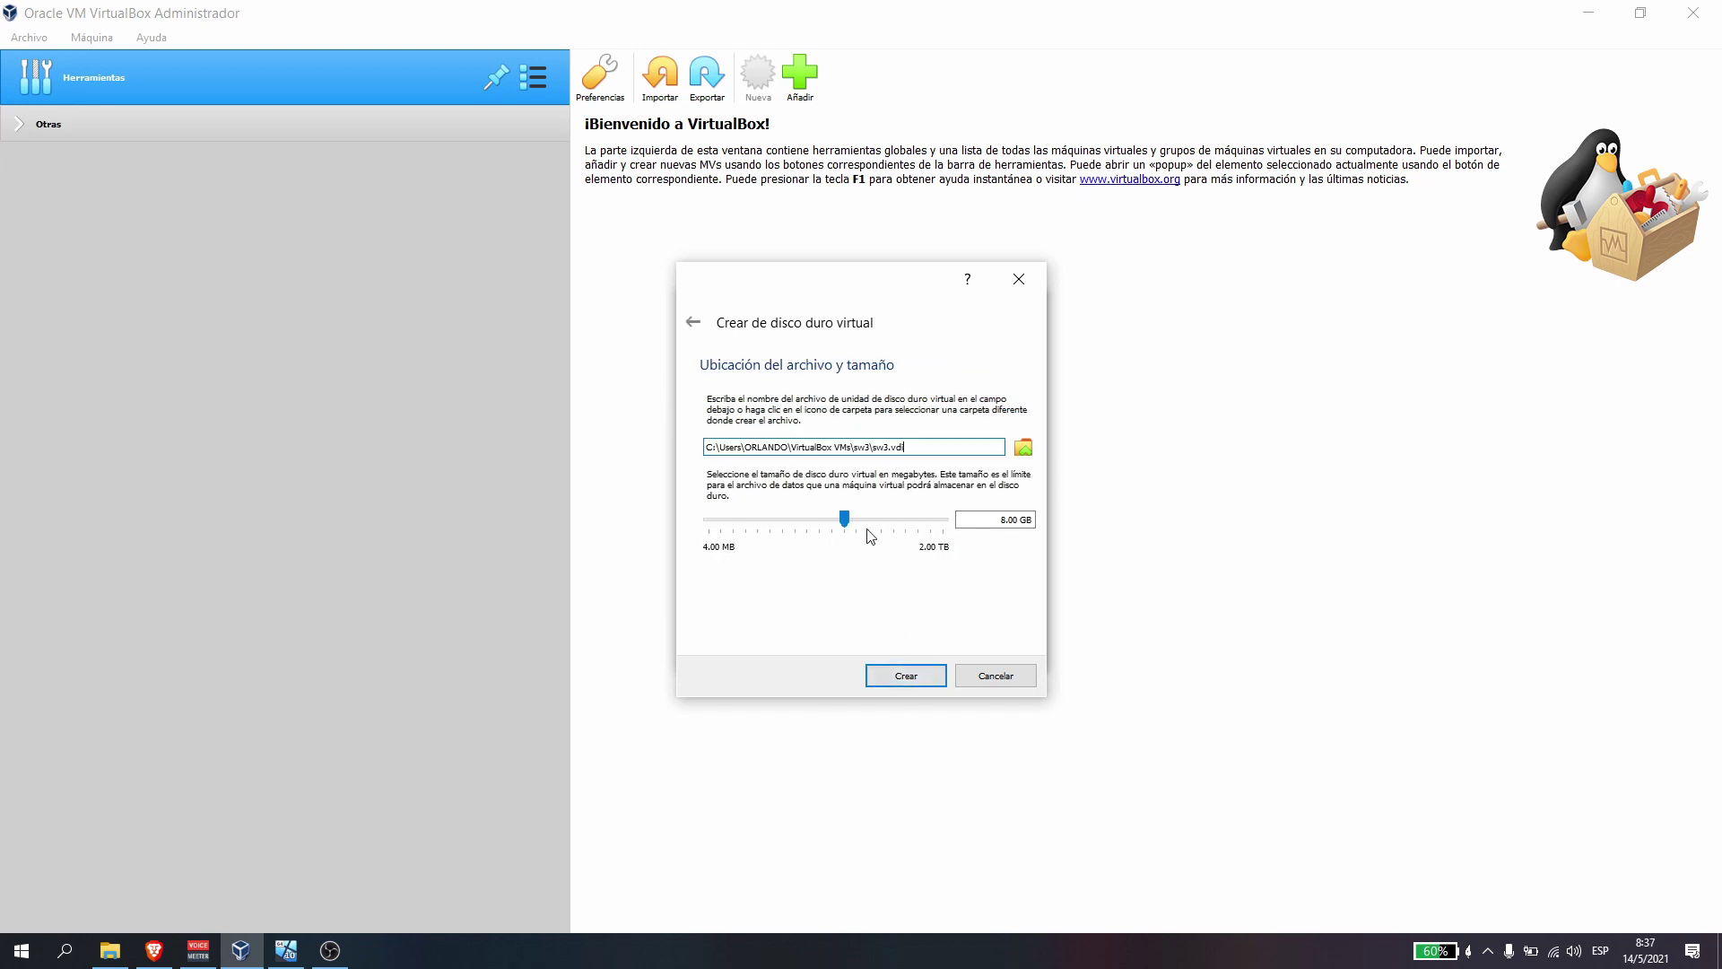
drag(844, 518, 850, 523)
double_click(1009, 523)
text(10)
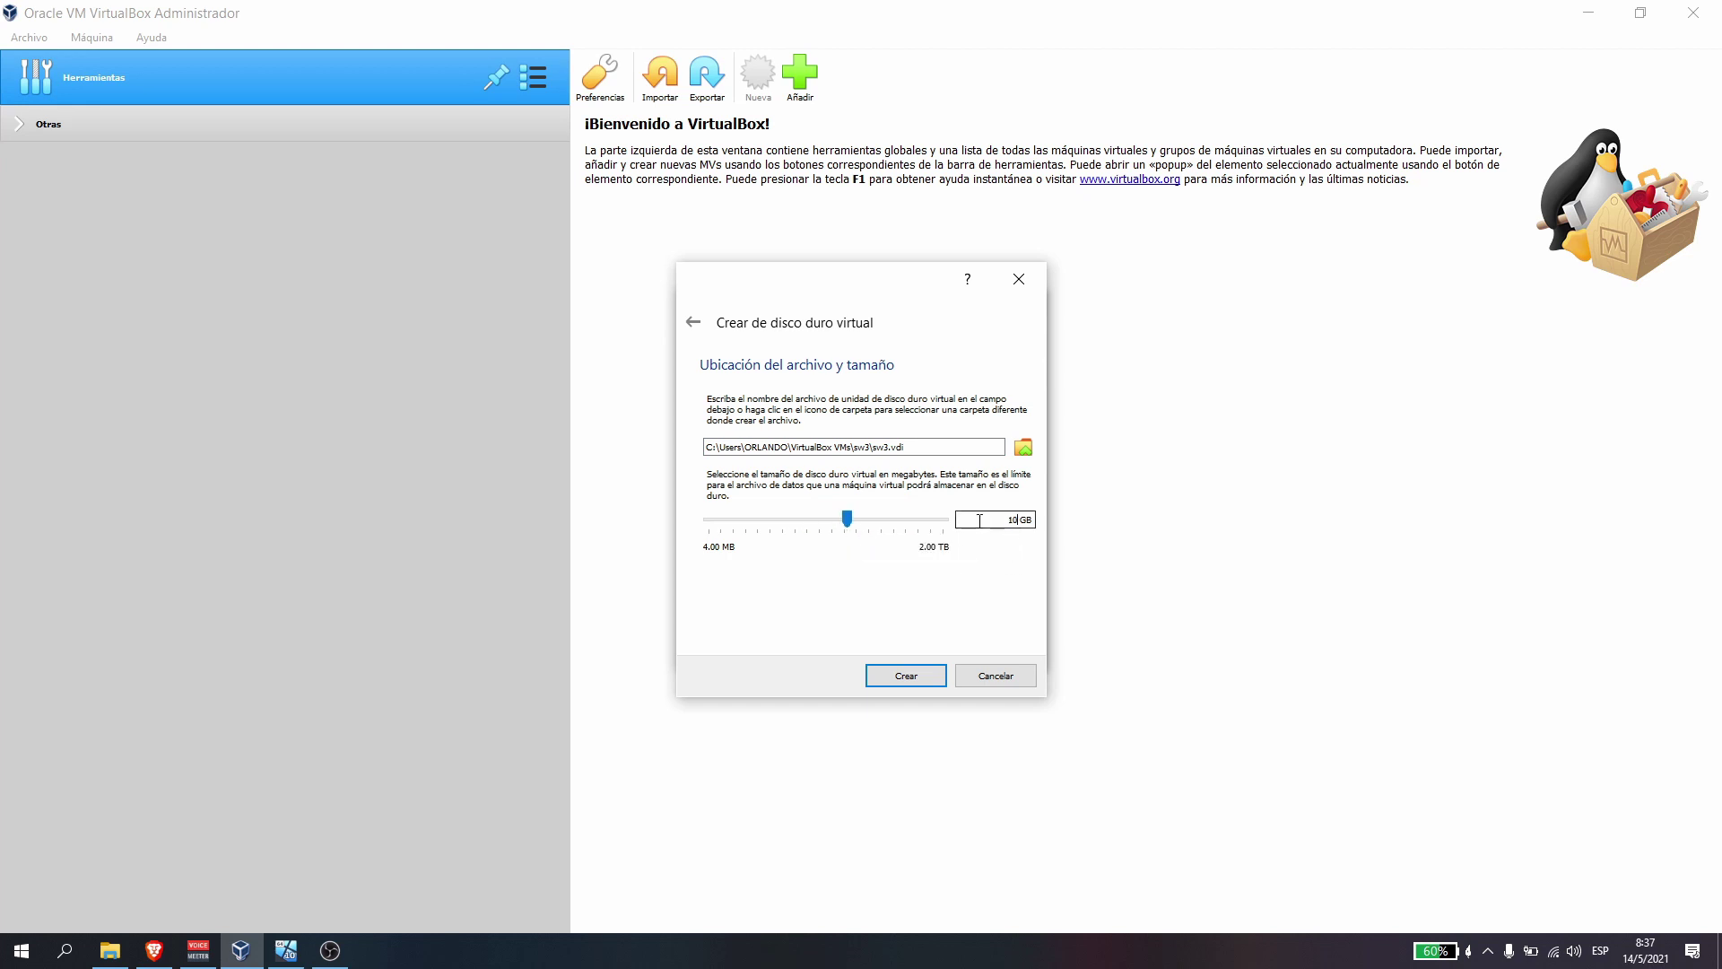
click(920, 684)
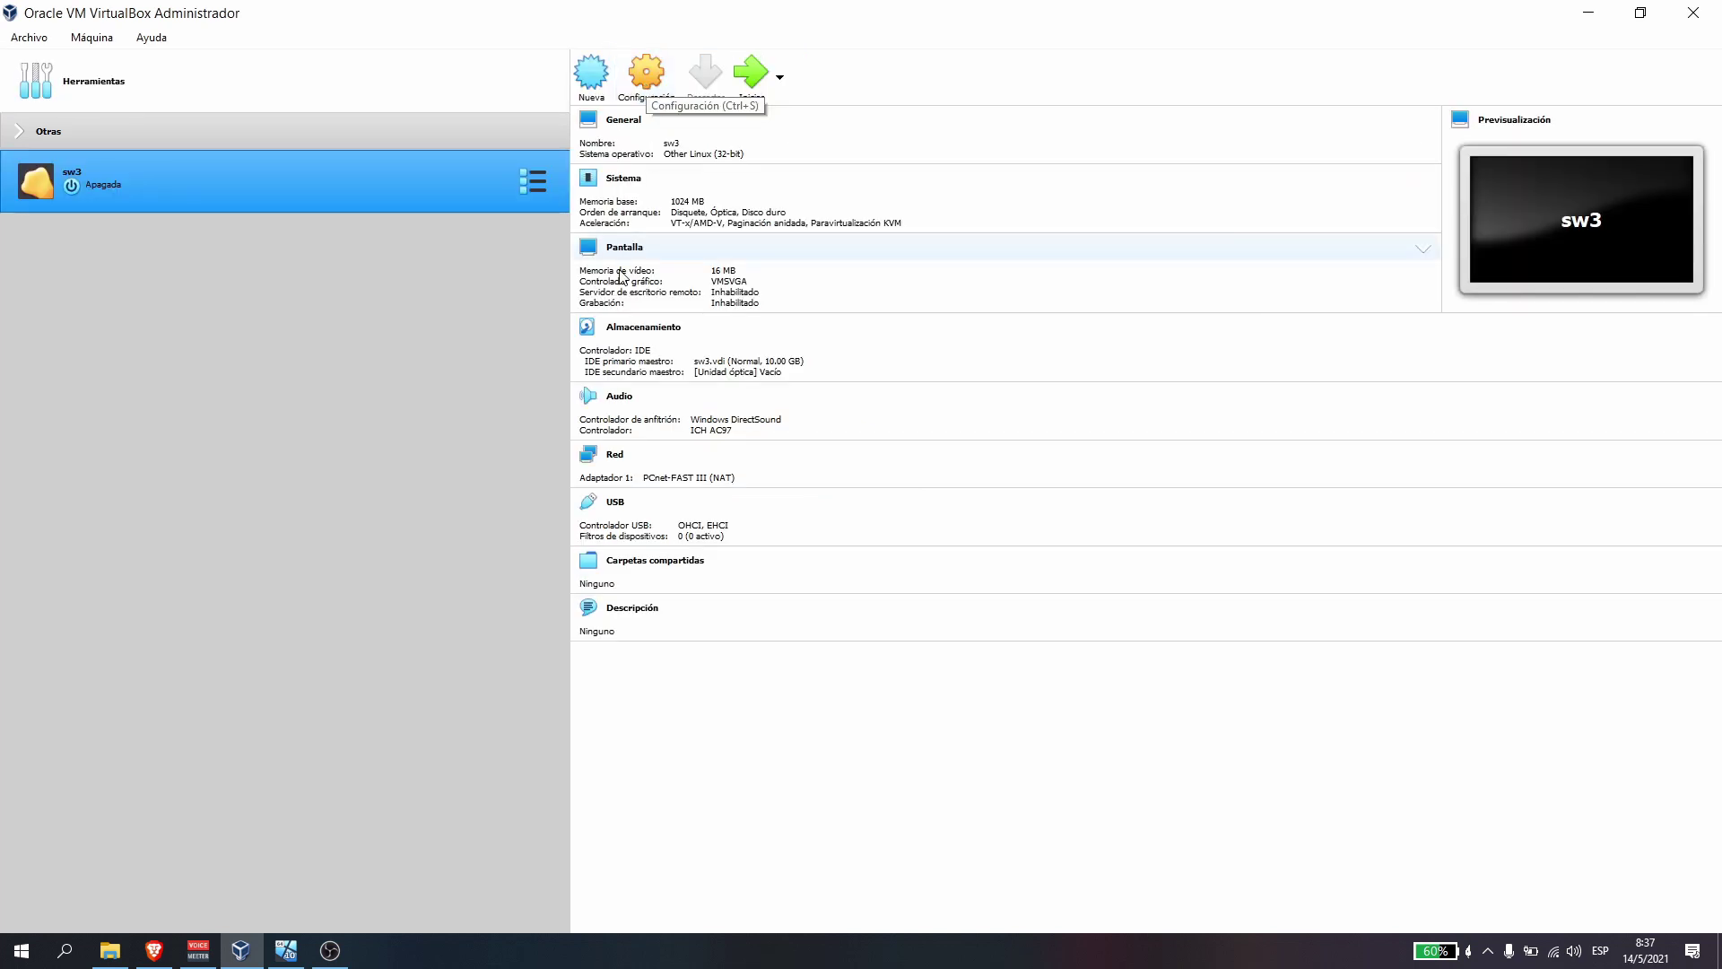
- In sw3's network settings, attach adapter 1 as a bridged adapter (Adaptador puente) using Intel(R) Wireless-AC 9560 160MHz, with the advanced options expanded
click(646, 77)
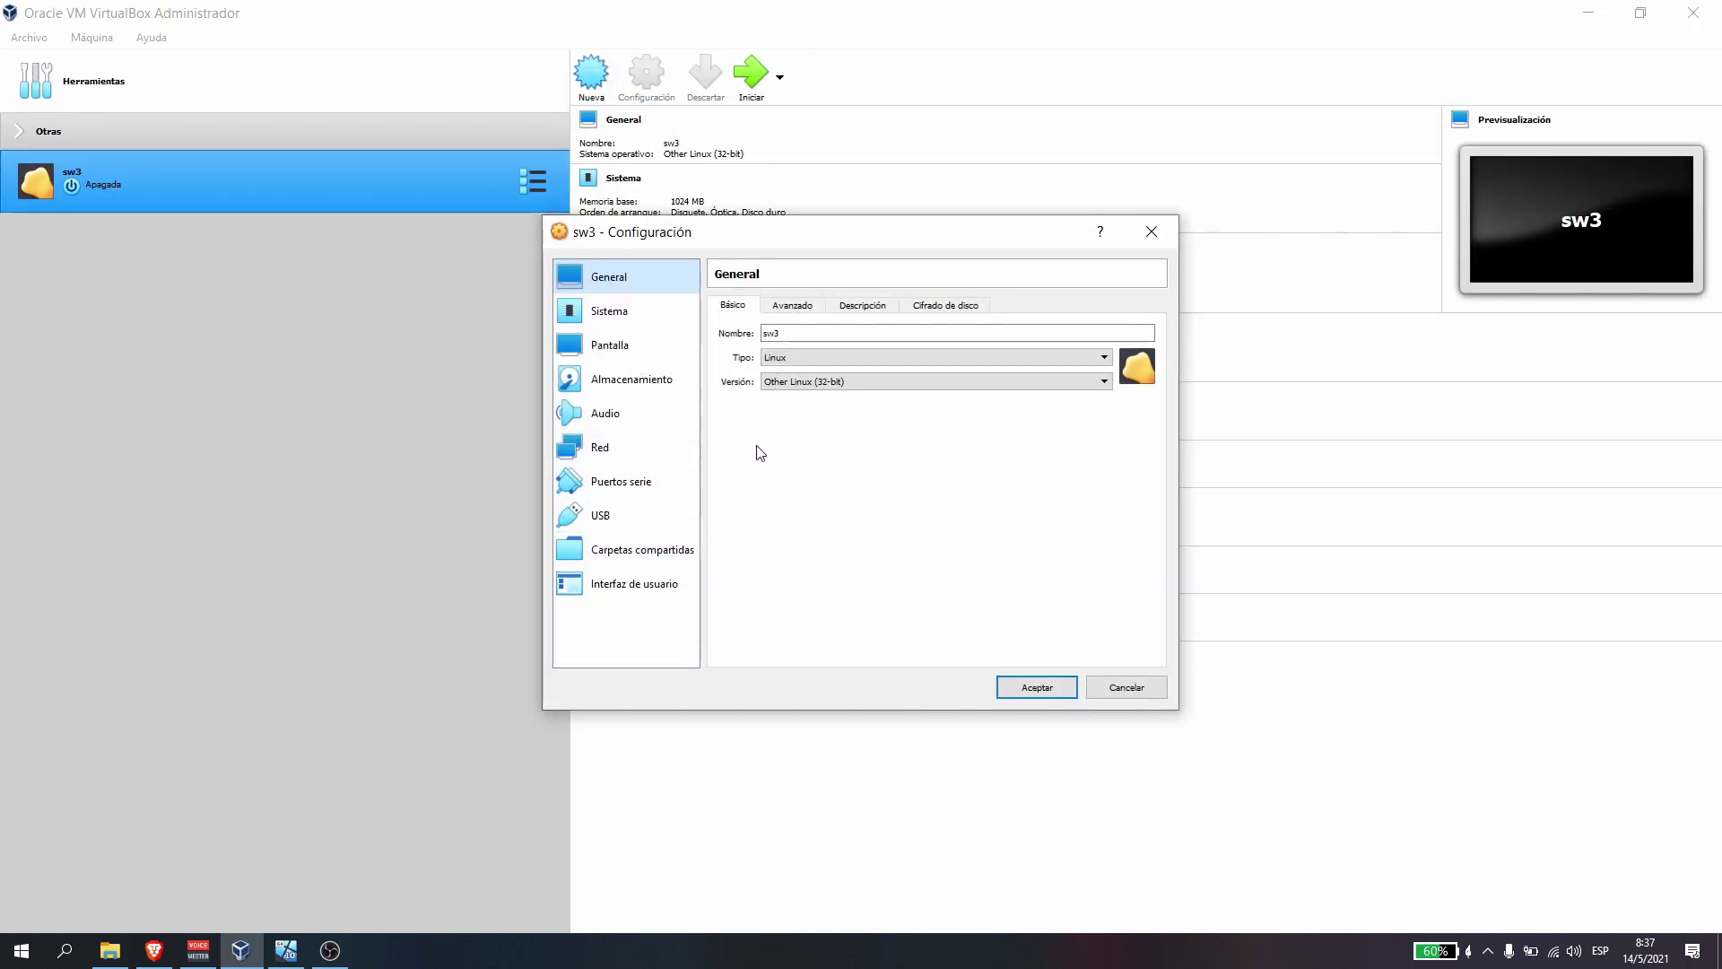
click(669, 453)
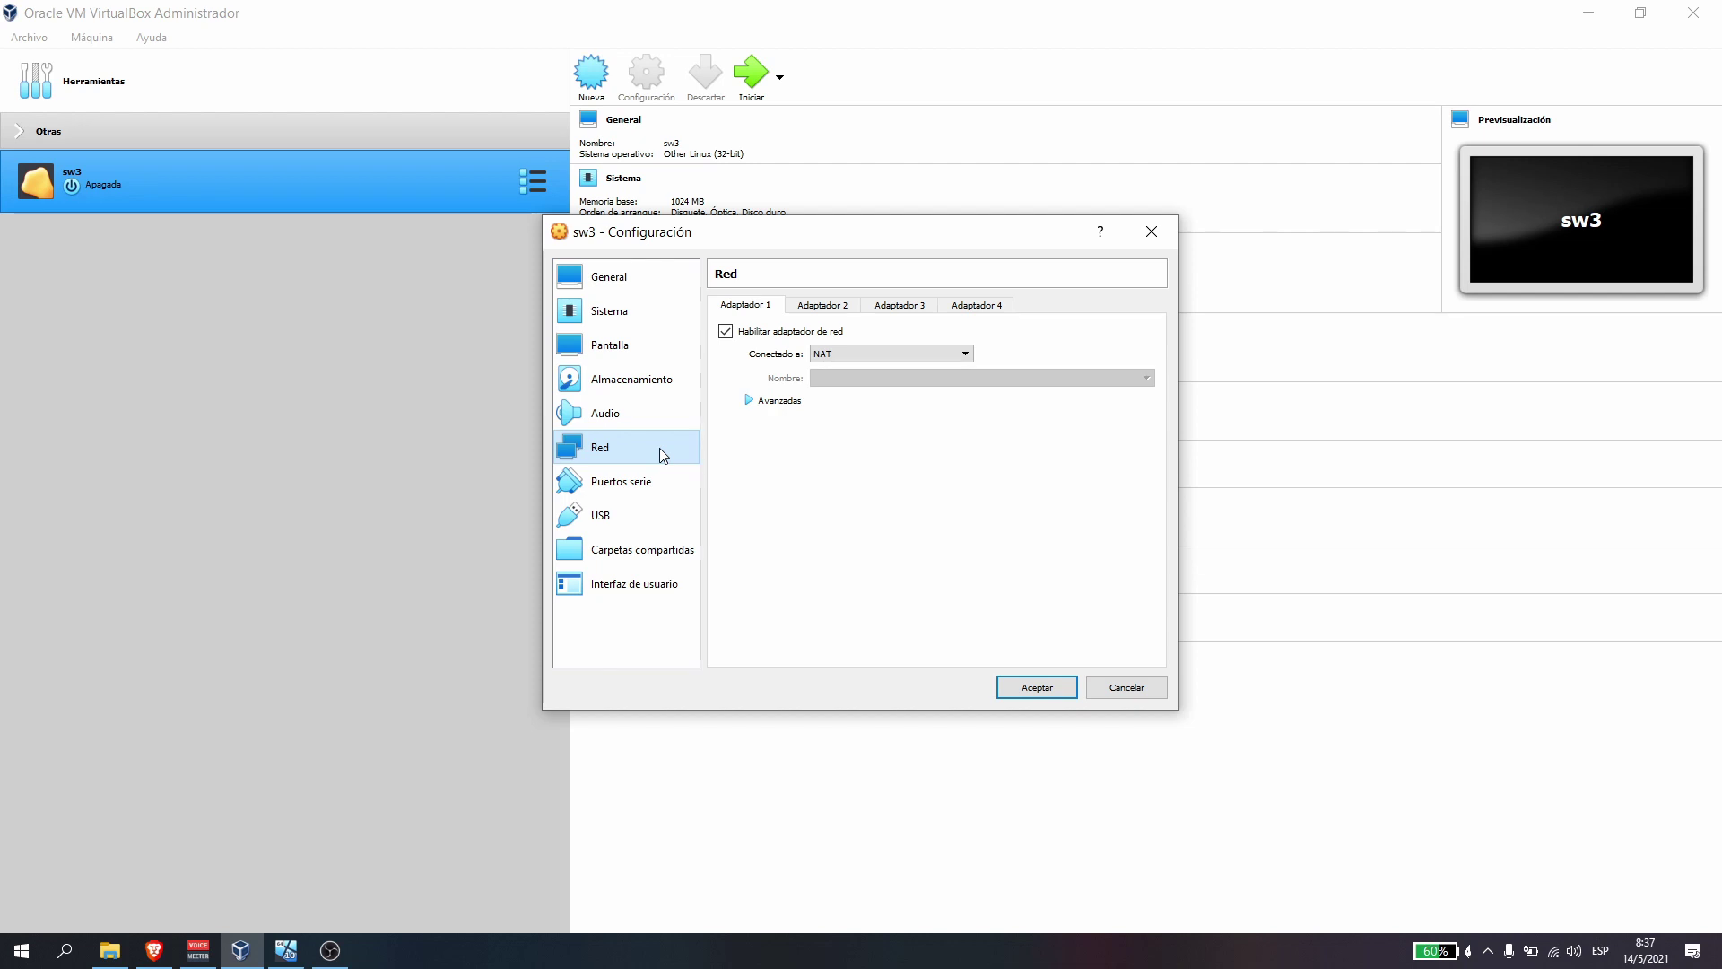
click(888, 353)
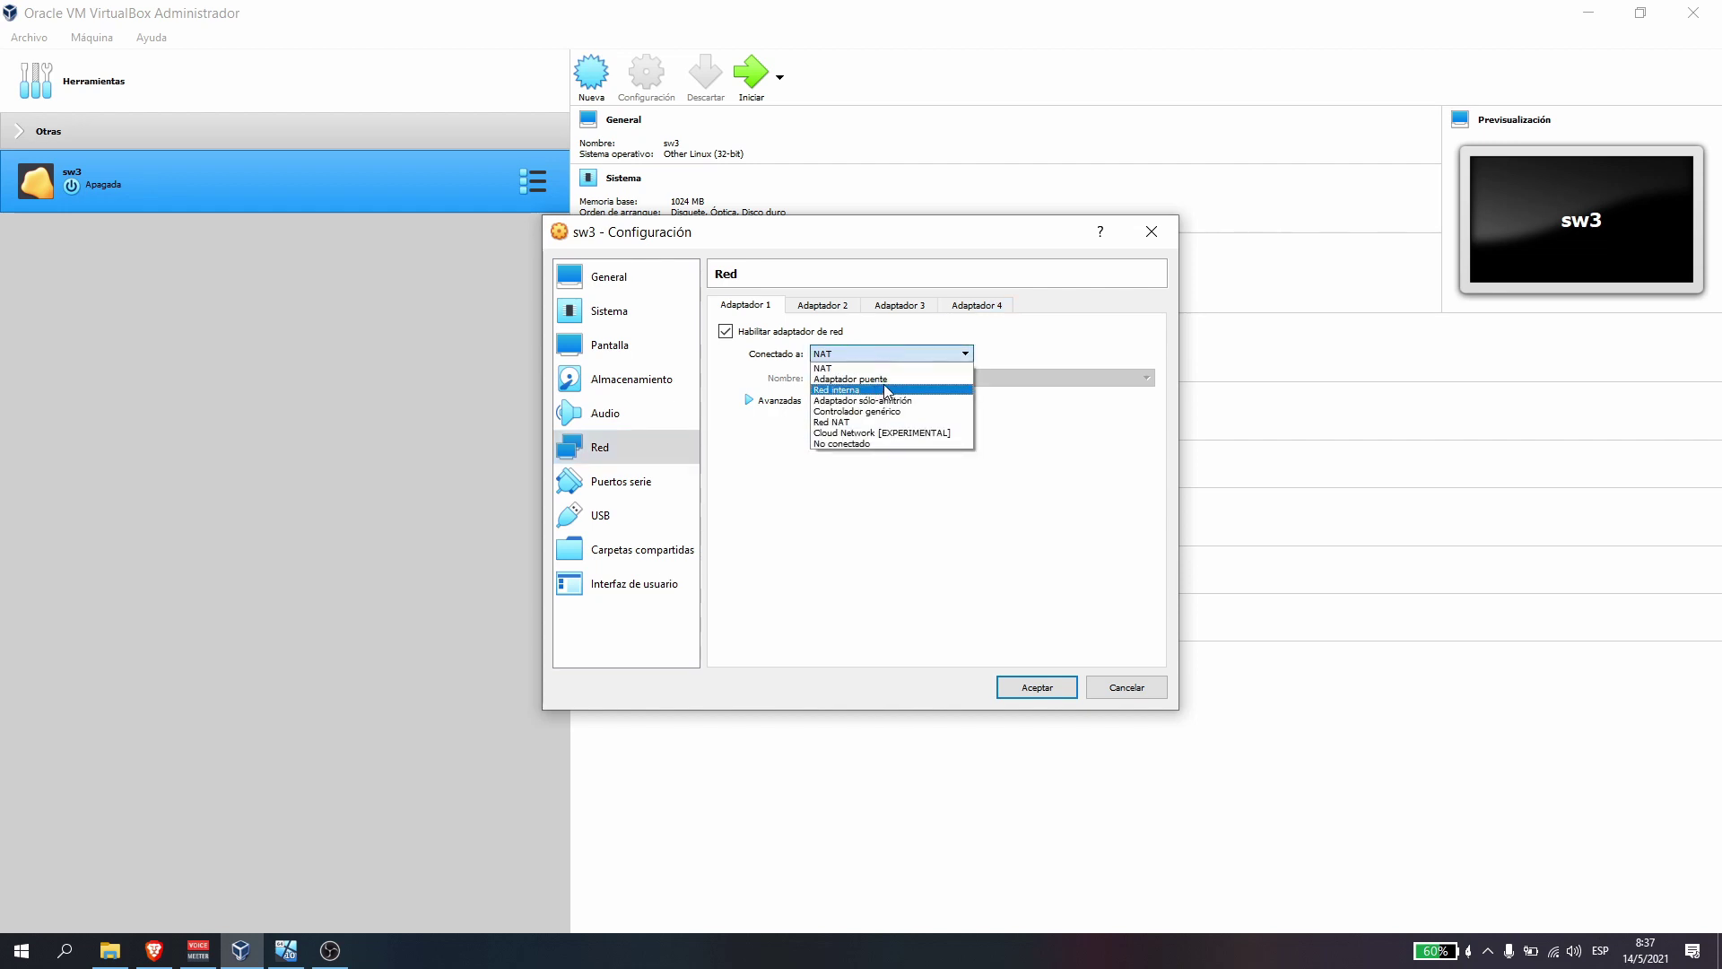
click(886, 380)
click(753, 400)
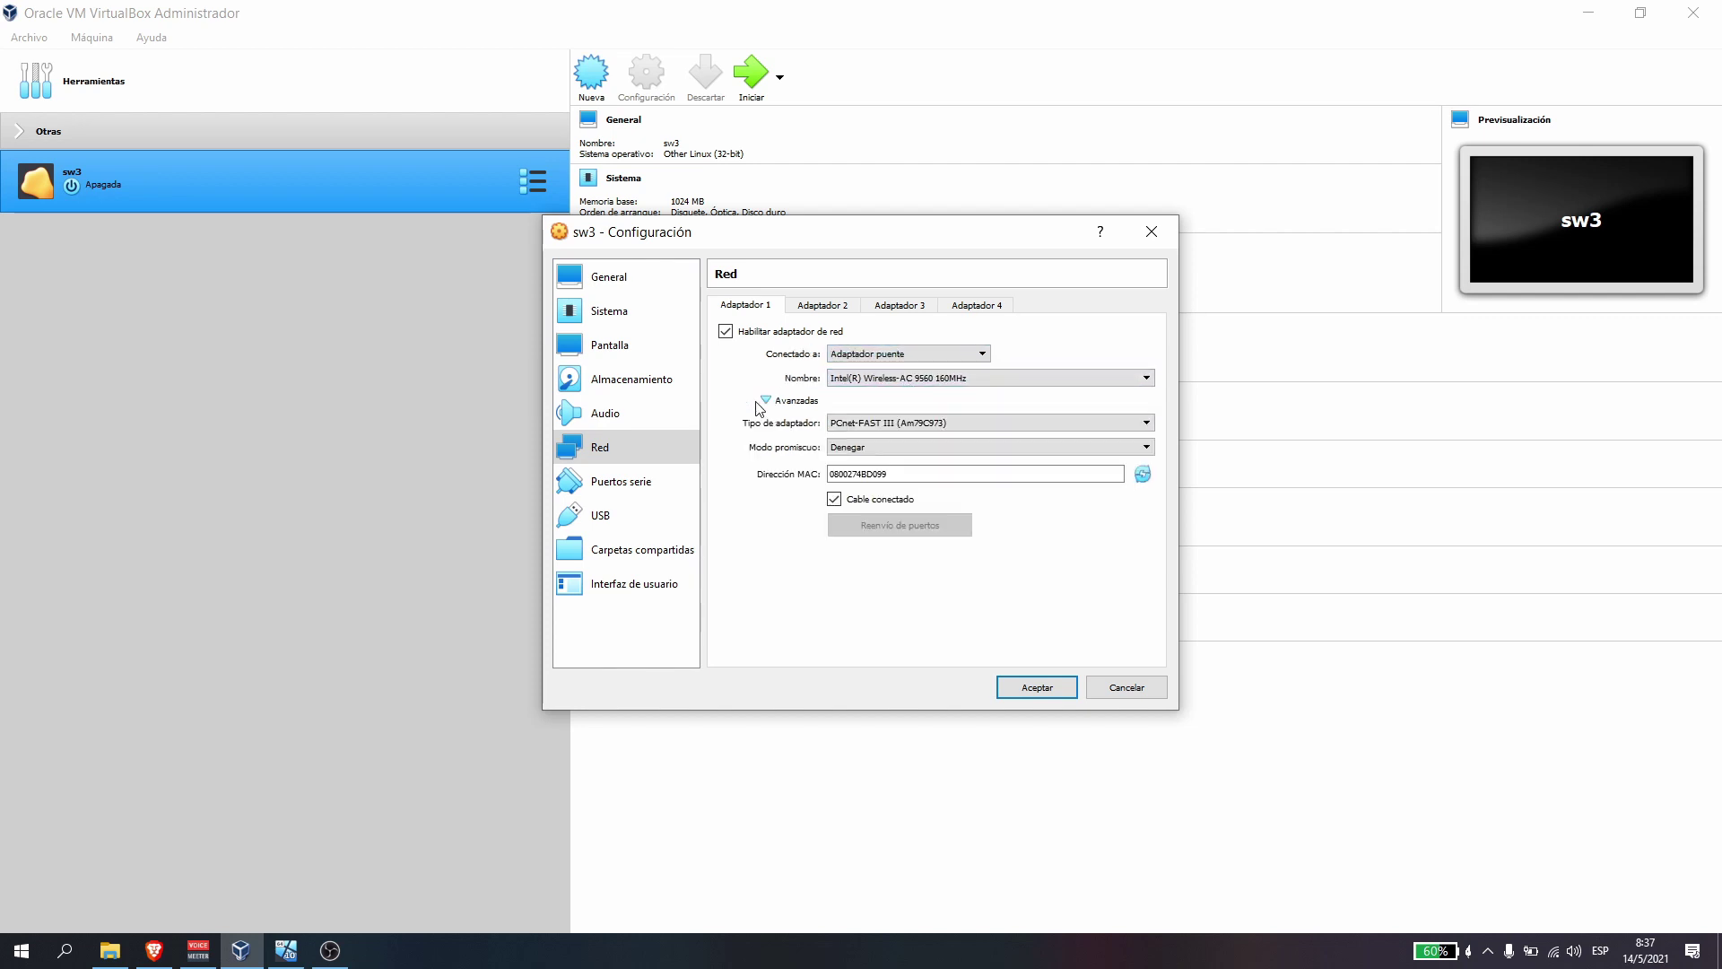
click(939, 384)
click(939, 392)
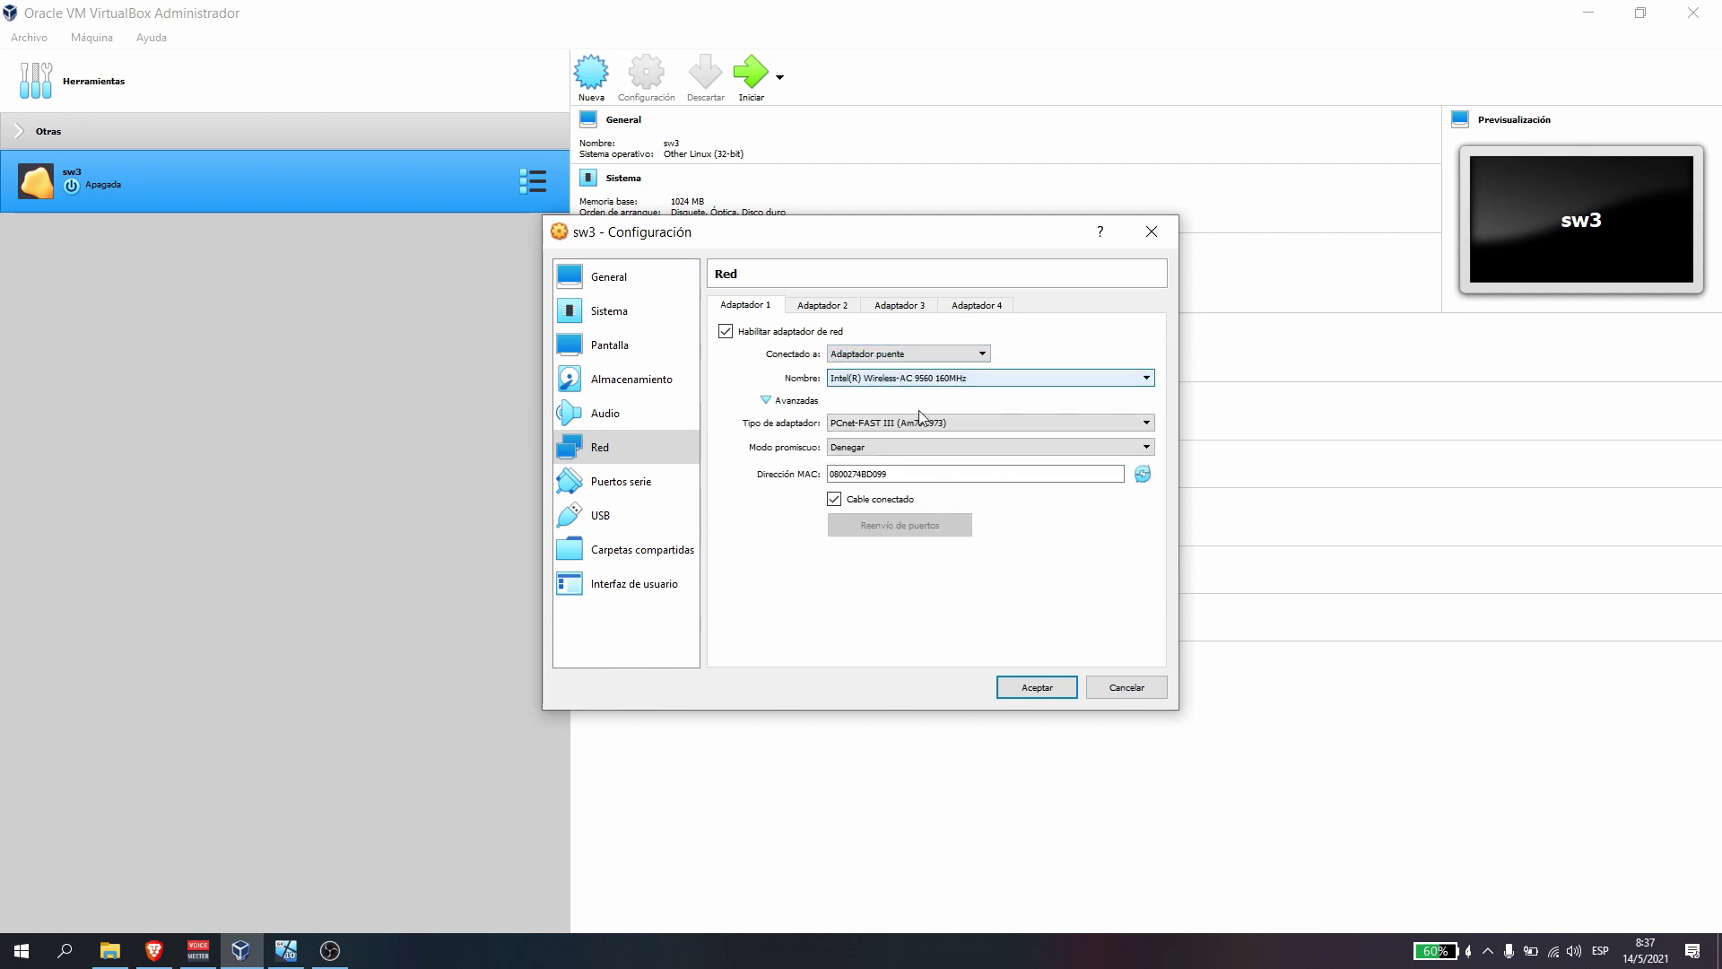
click(937, 384)
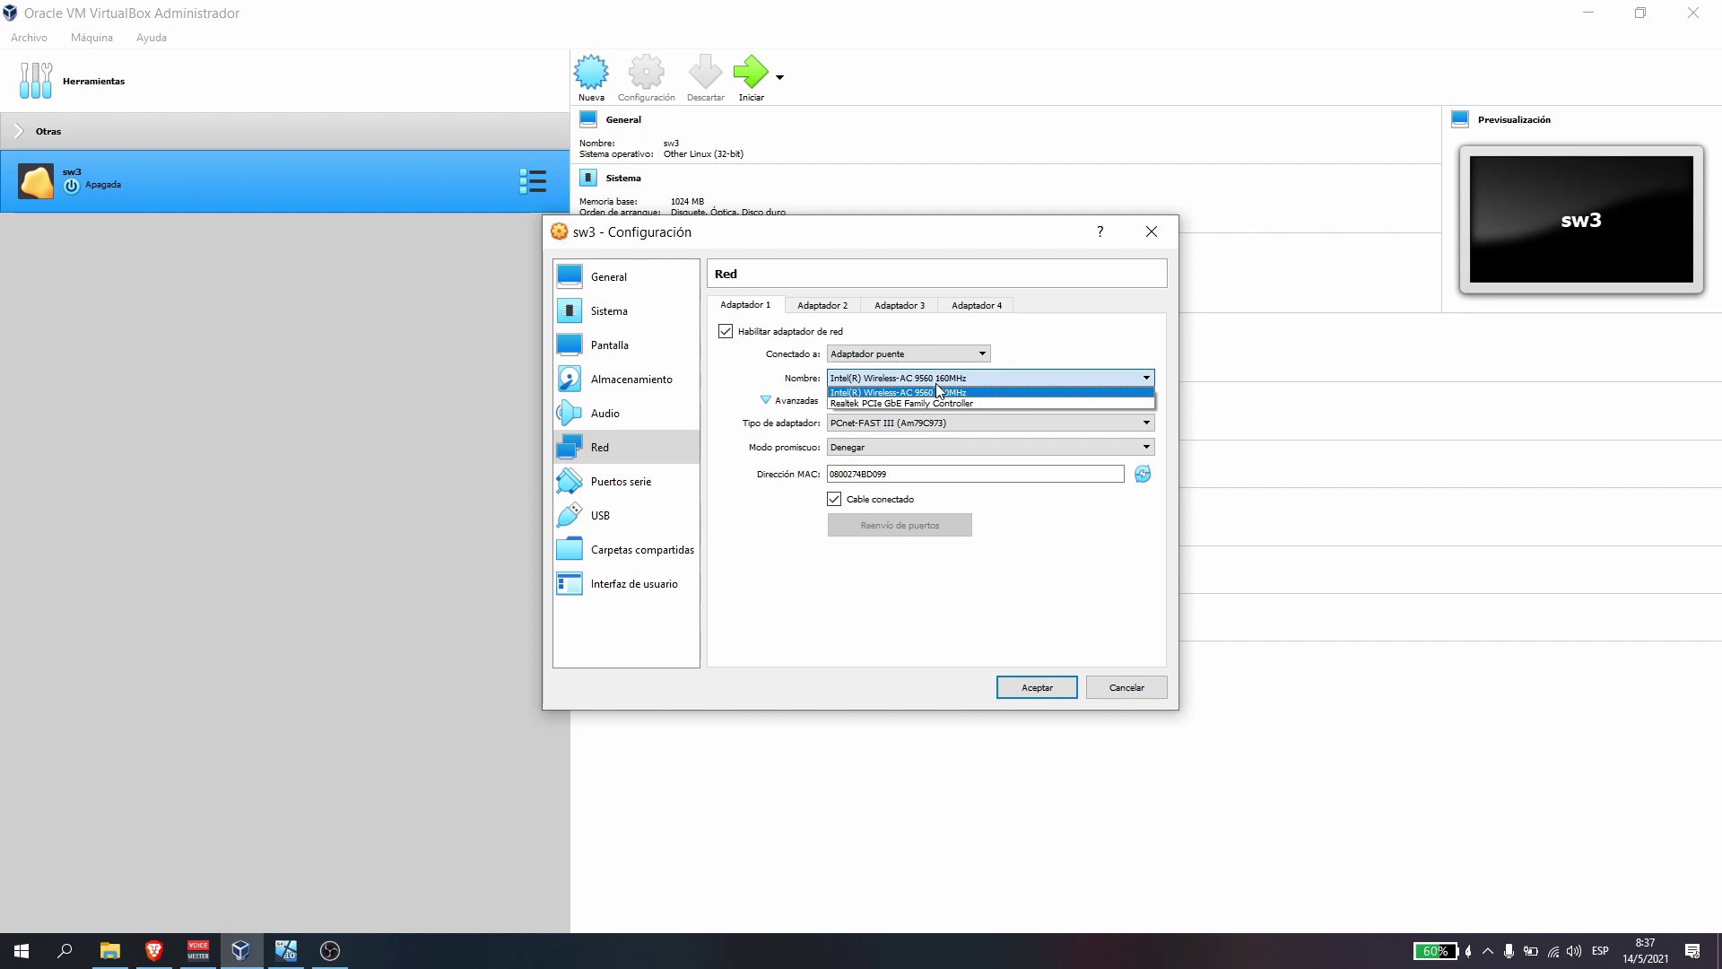
click(973, 377)
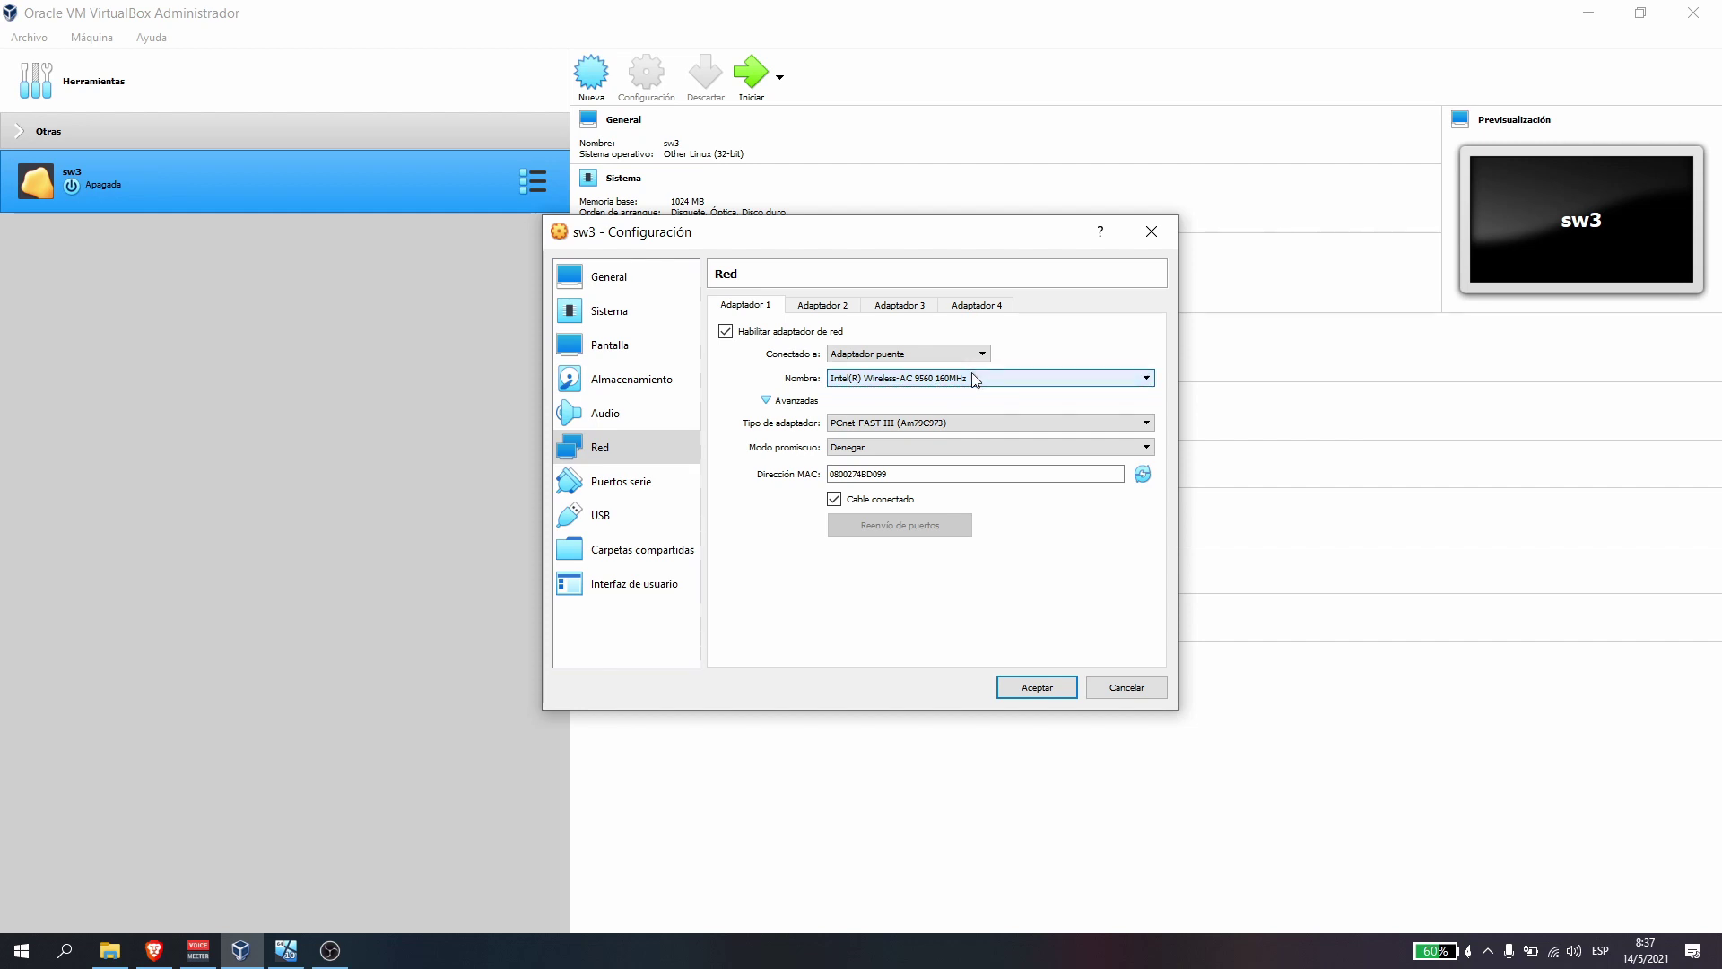
- Set adapter 1's type to Intel PRO/1000 MT Desktop (82540EM) and change the last two digits of its MAC address to 01
click(911, 424)
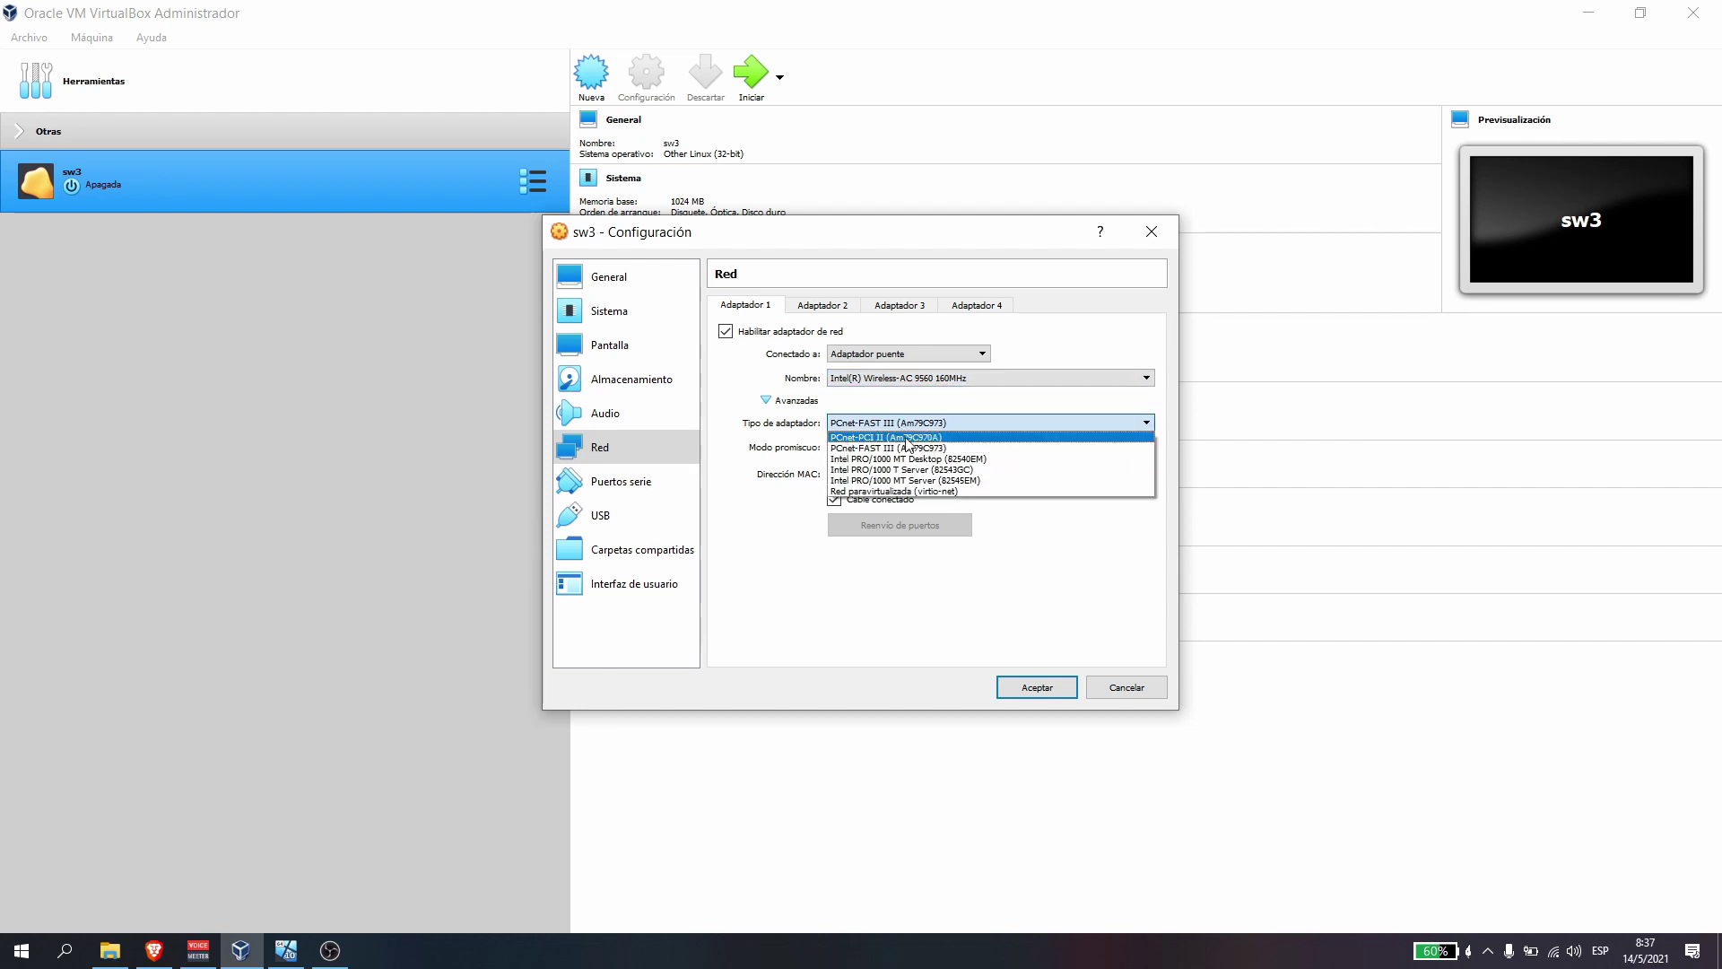
click(914, 459)
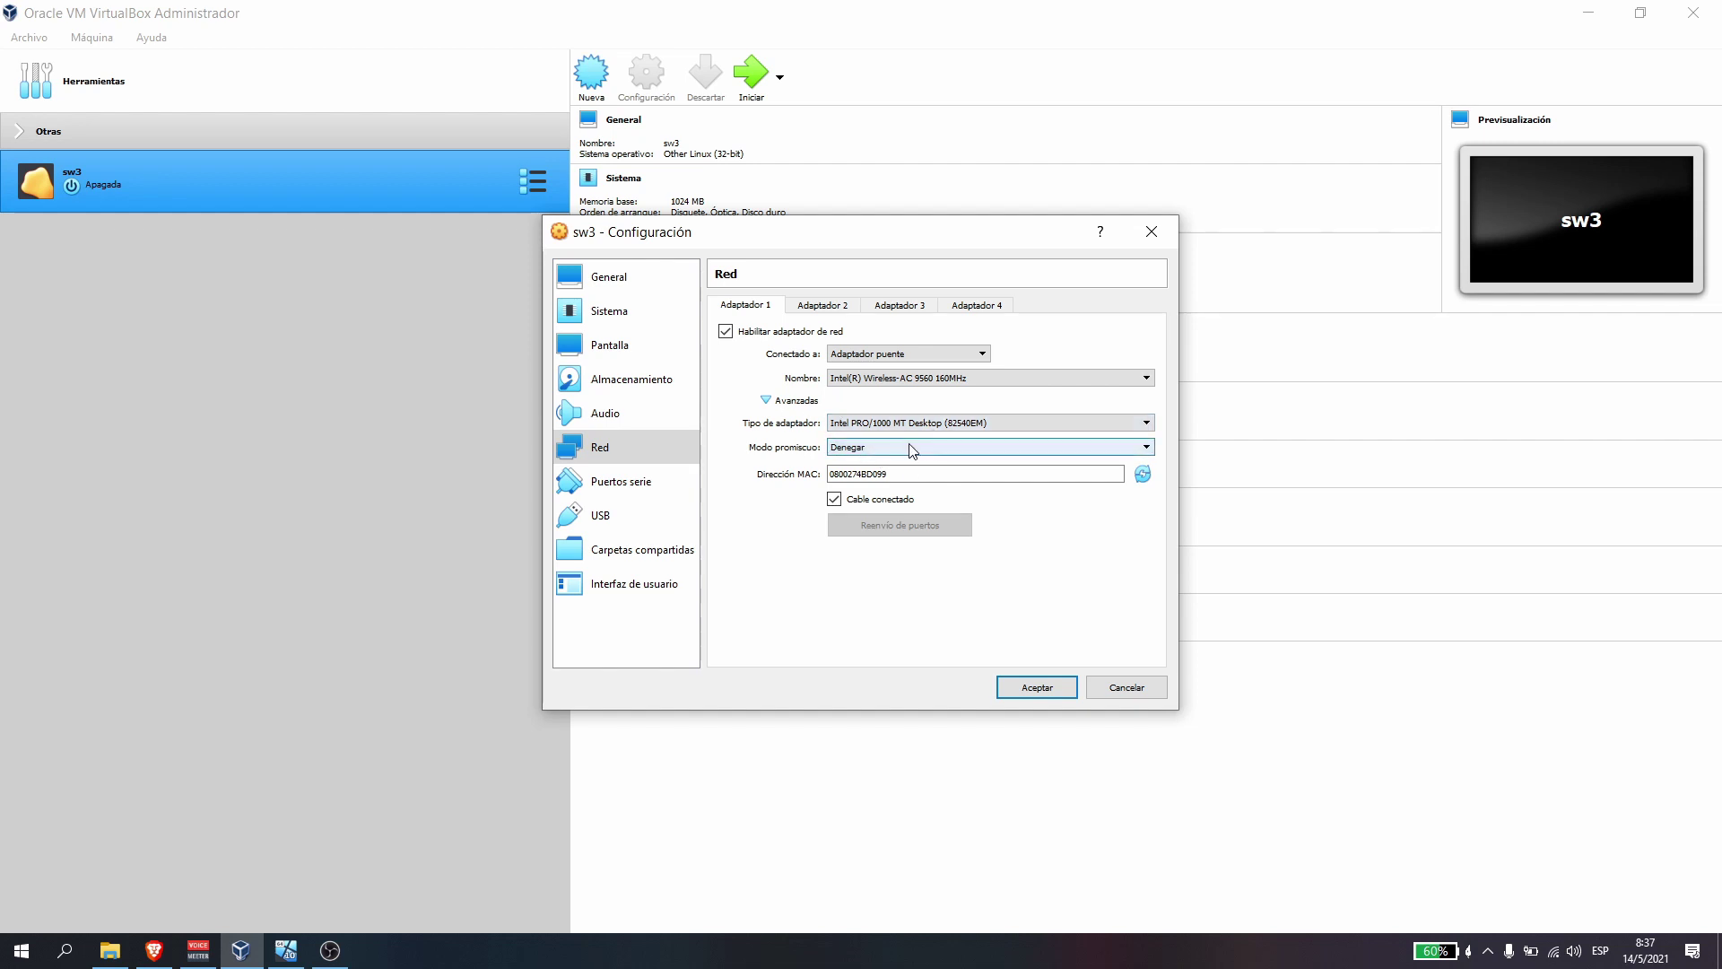
click(917, 476)
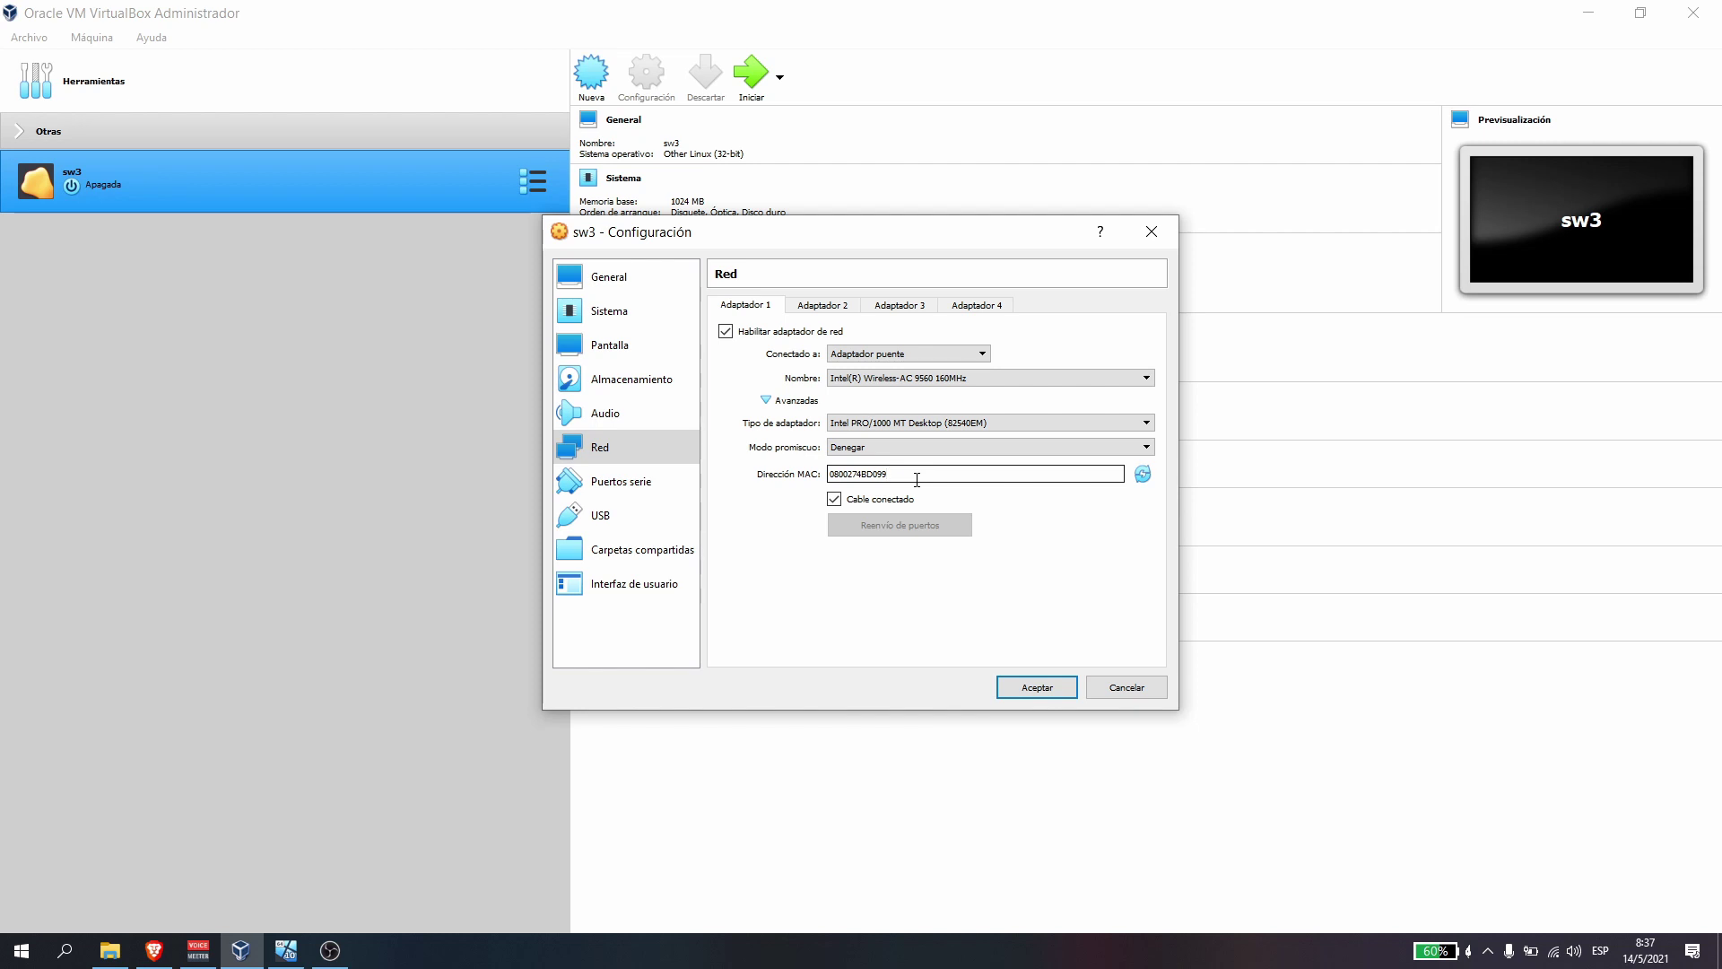
key(BackSpace)
key(BackSpace)
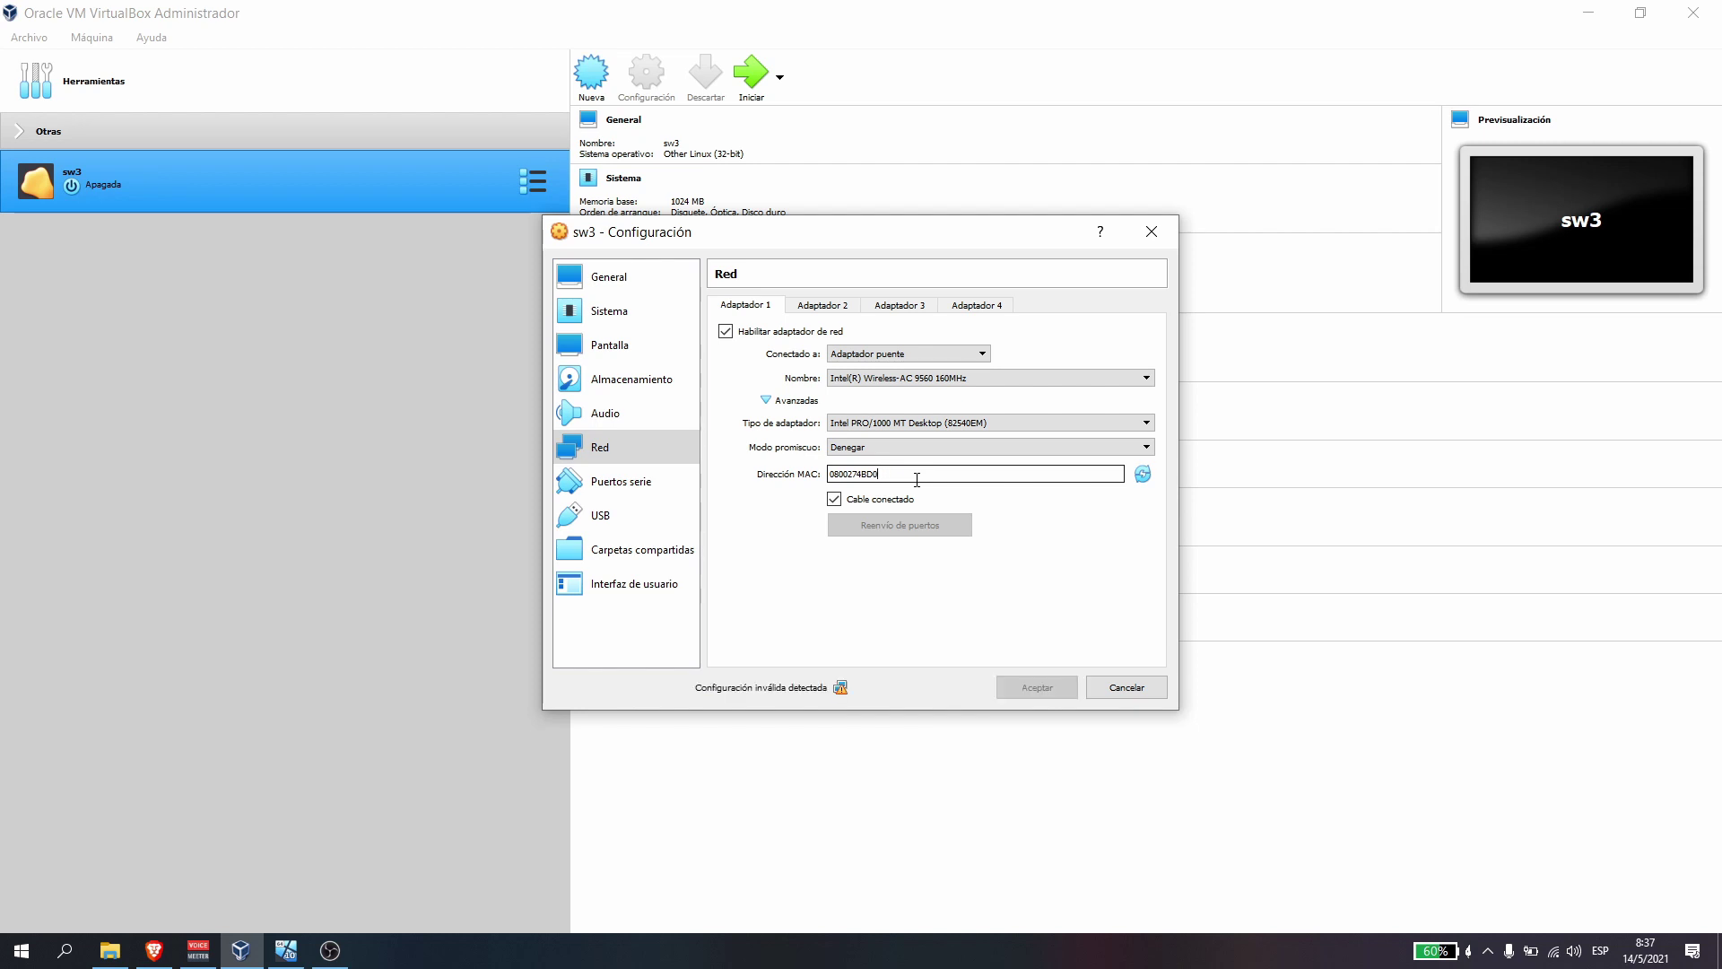
text(01)
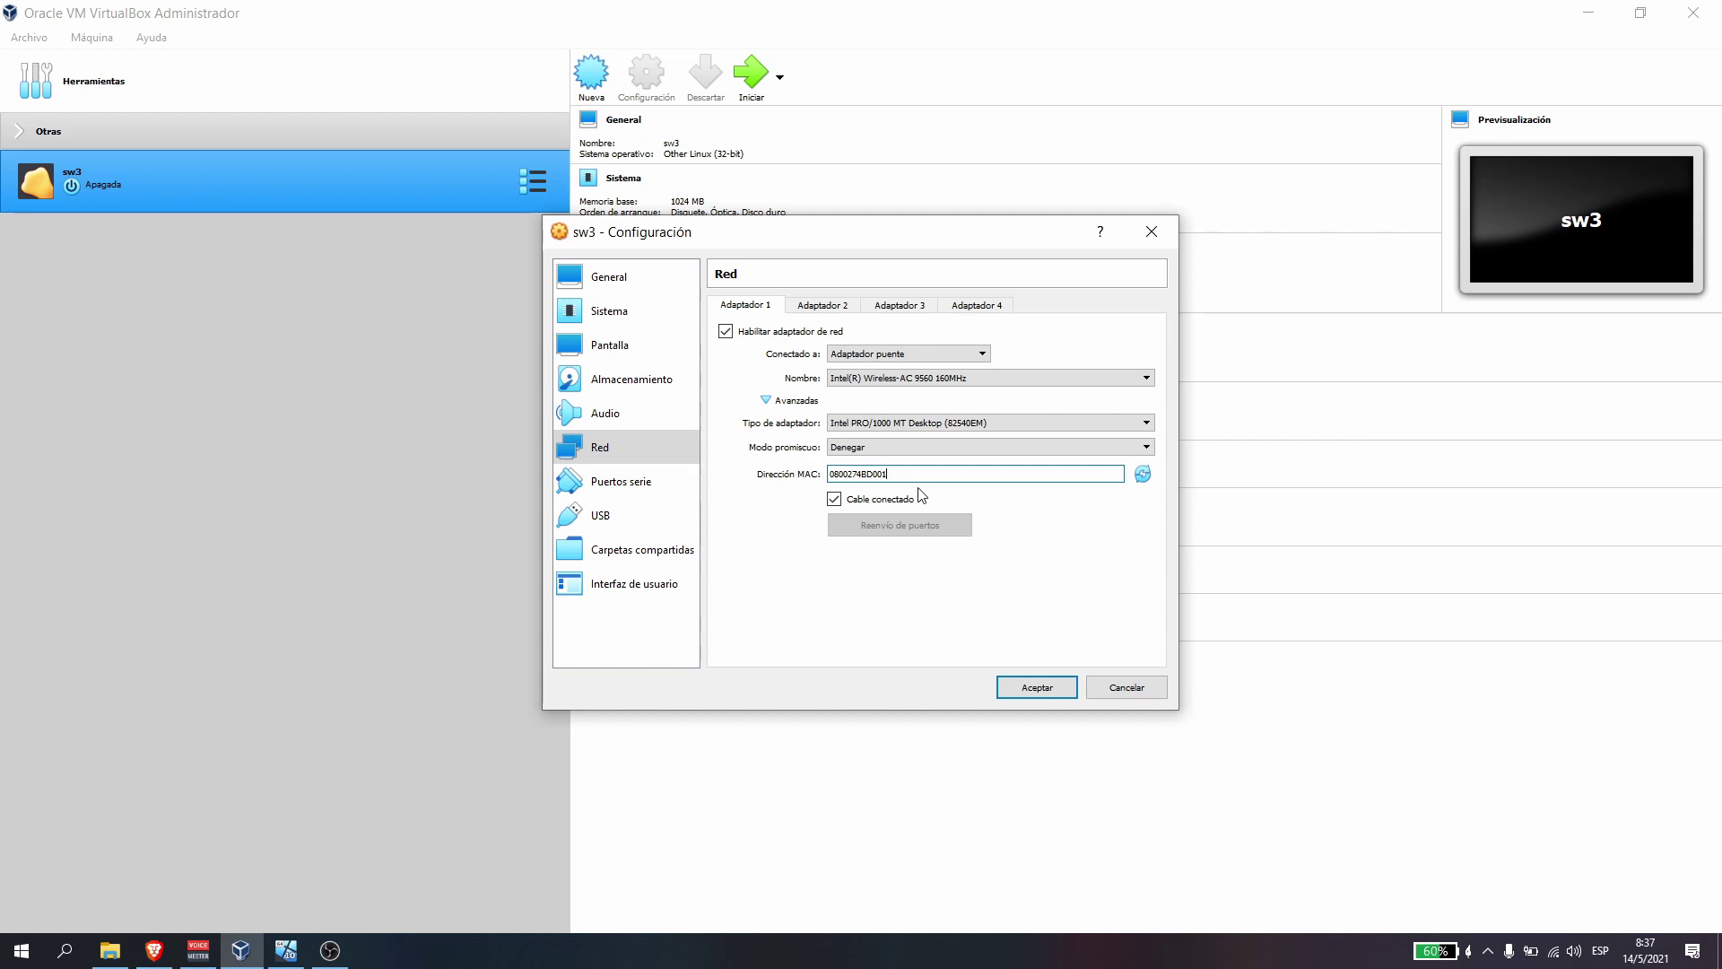
- Enable network adapter 2 and attach it to an internal network (Red interna) named verde
click(822, 309)
click(767, 332)
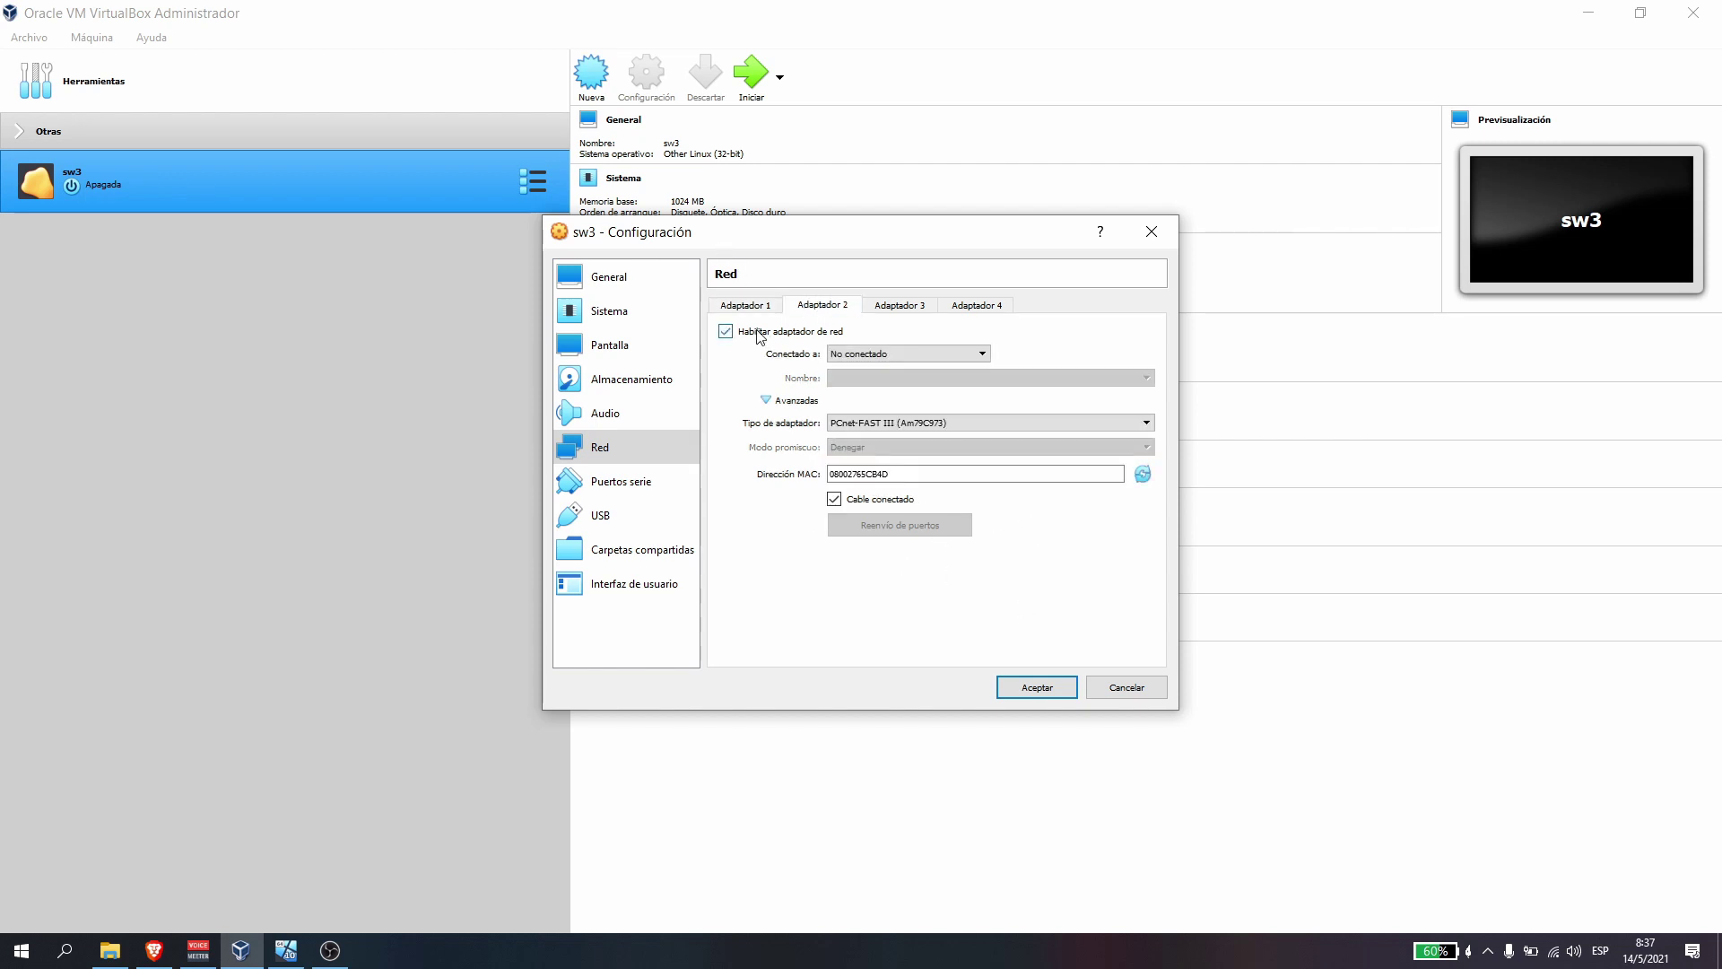
click(897, 359)
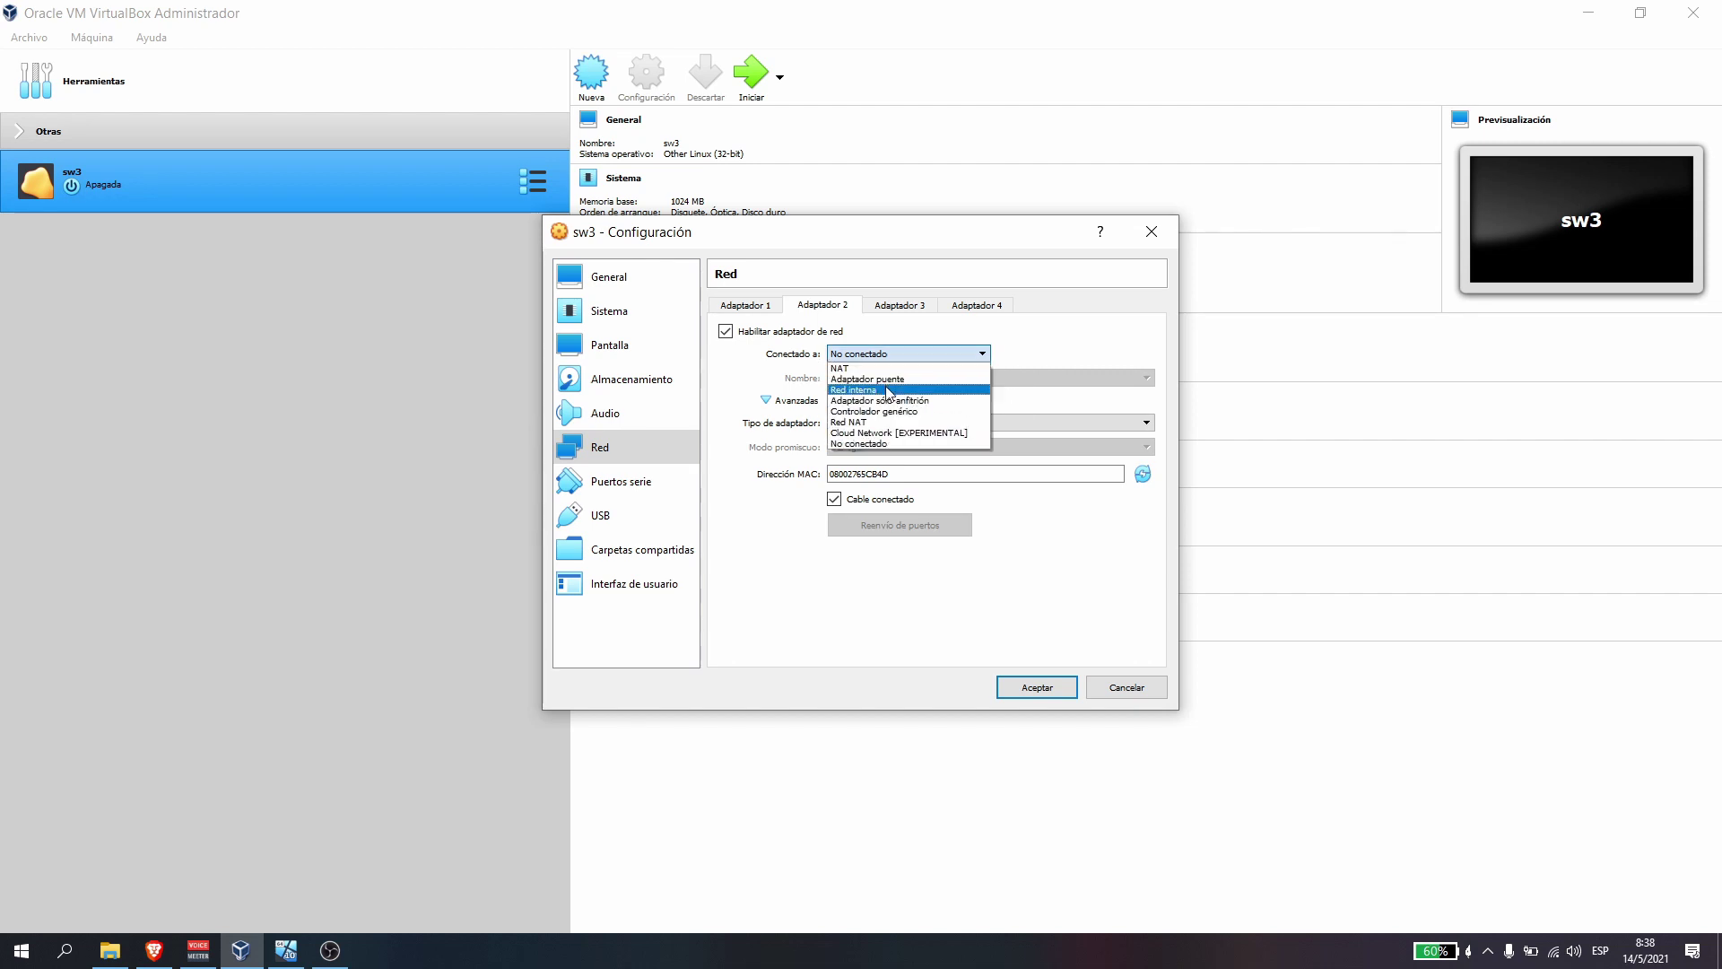
click(888, 391)
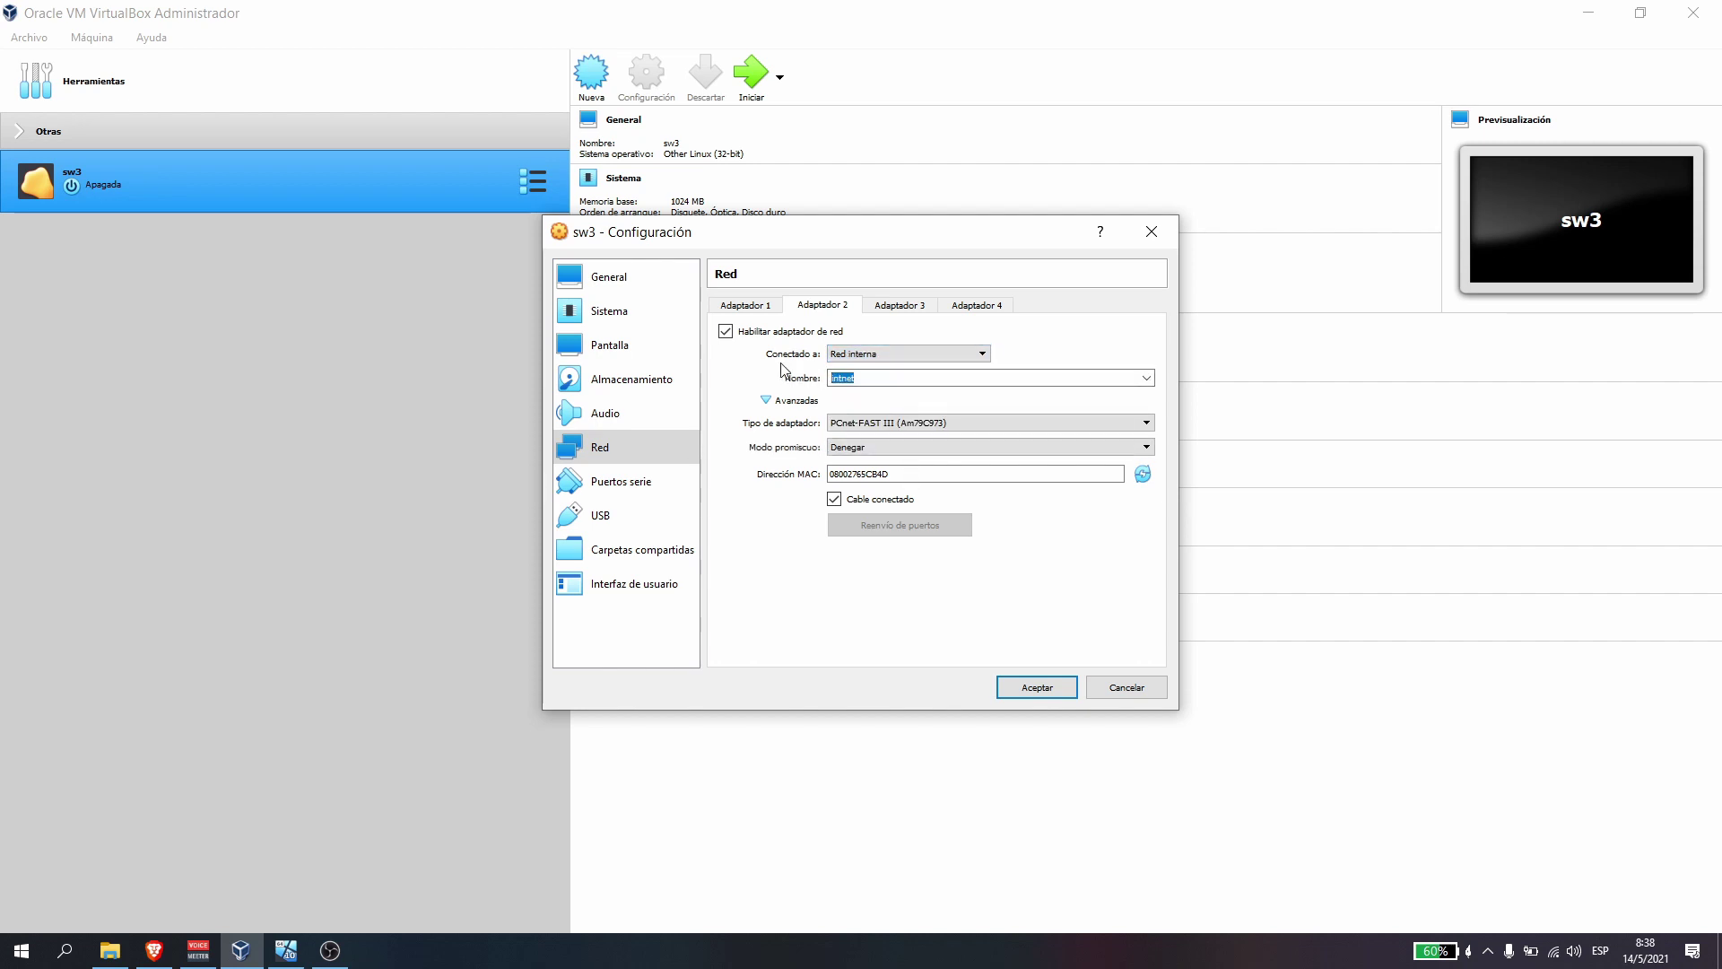
text(verde)
- Set adapter 2's type to Intel PRO/1000 MT Desktop (82540EM), change the last two digits of its MAC address to 02, and accept the settings
click(957, 423)
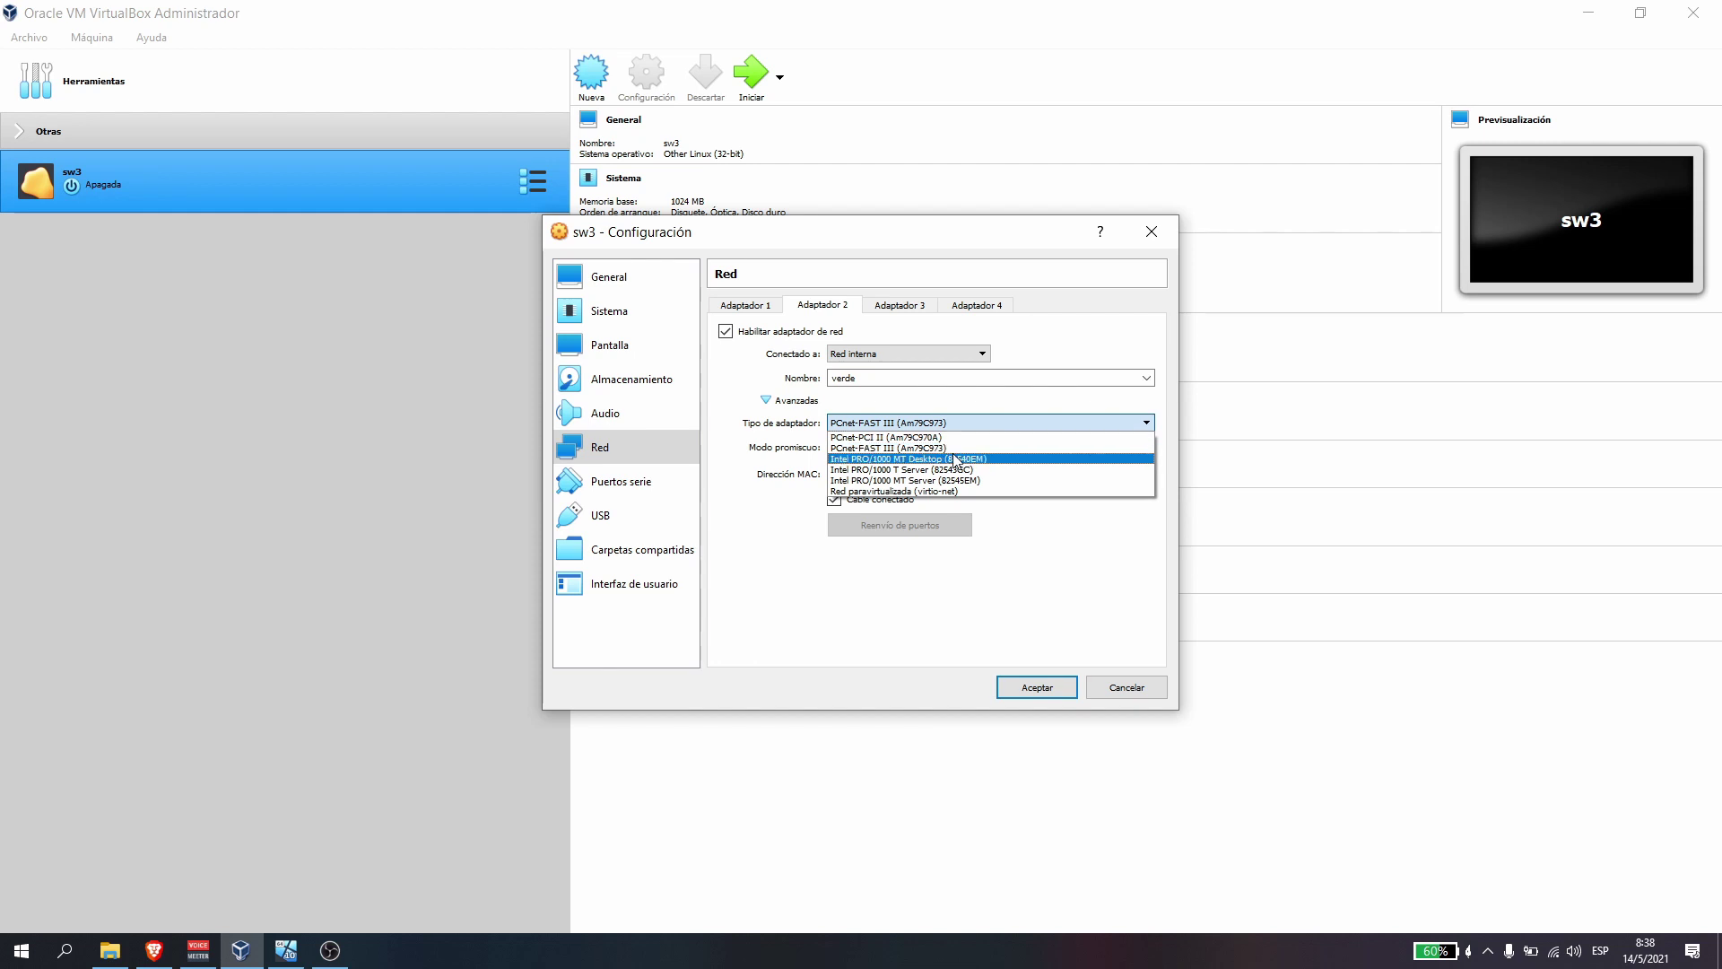
click(956, 459)
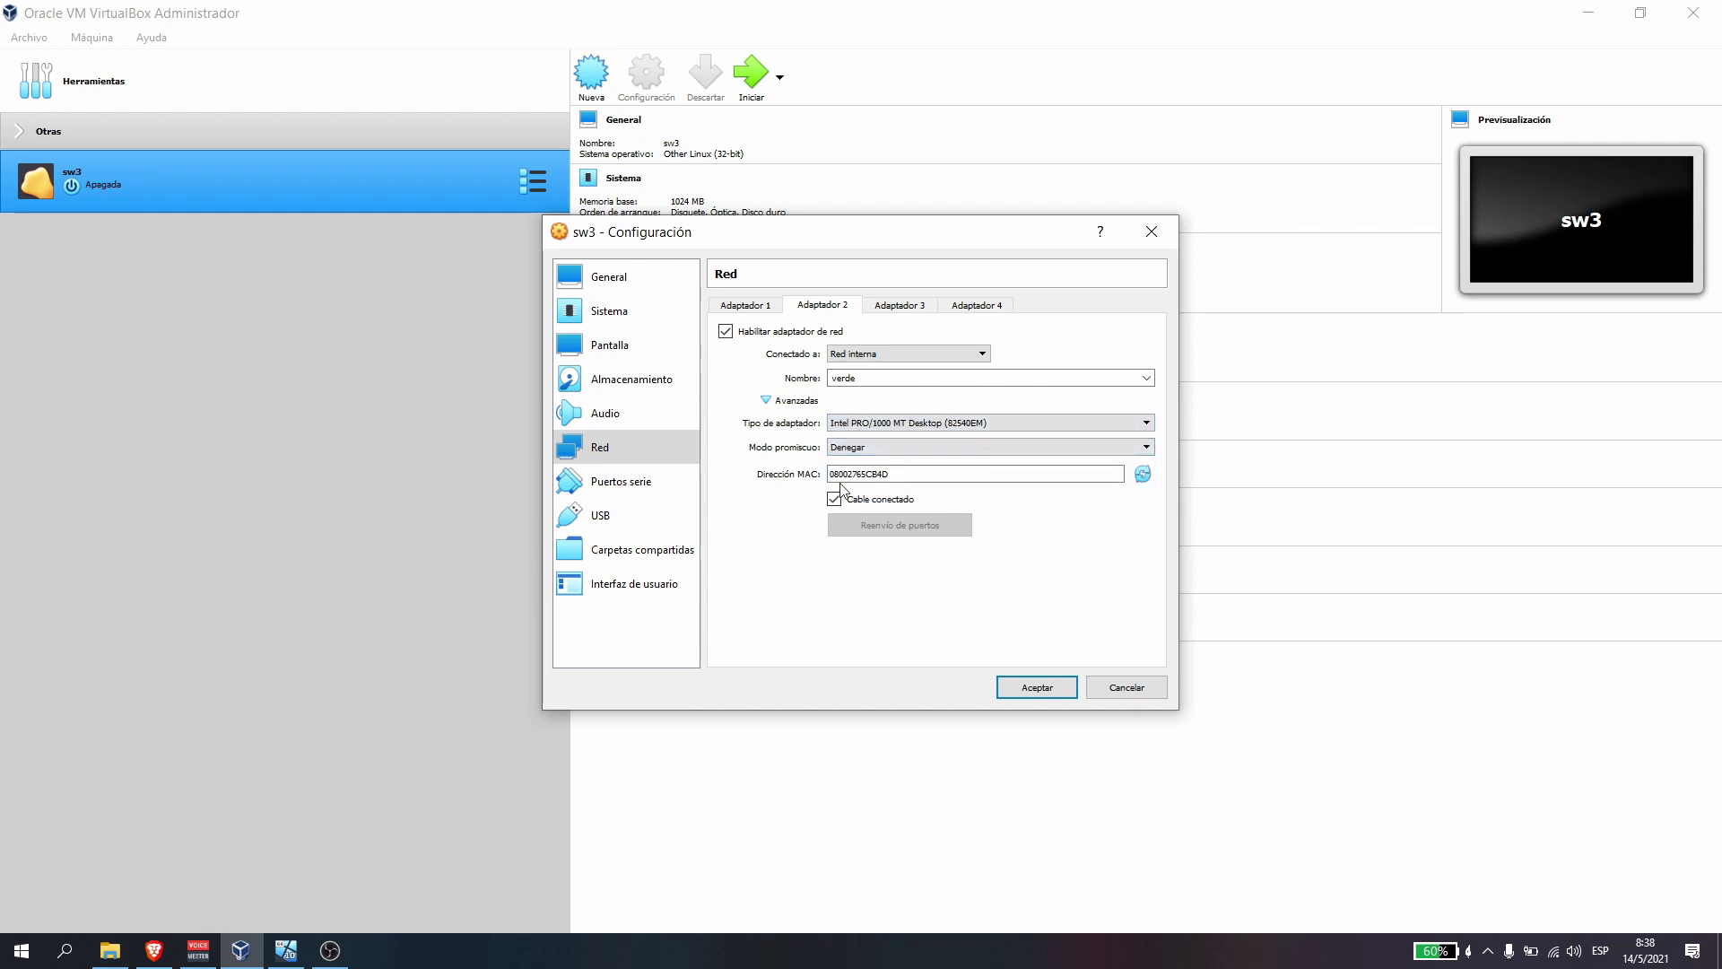
click(899, 473)
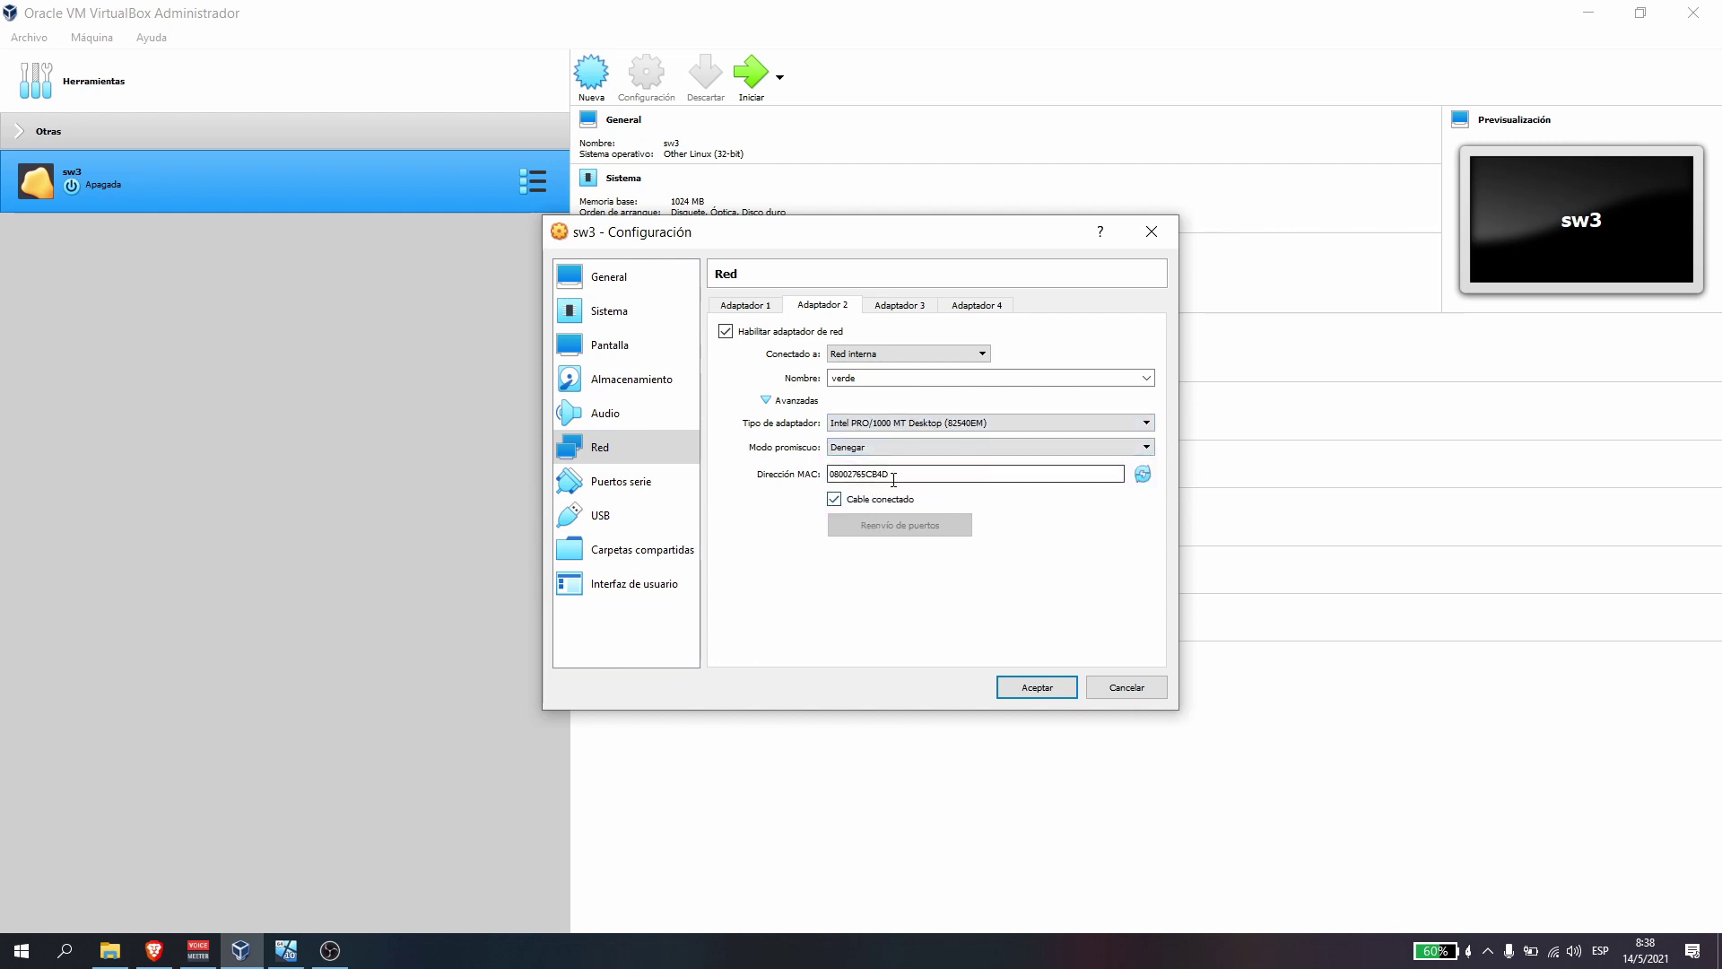
key(BackSpace)
key(BackSpace)
text(0)
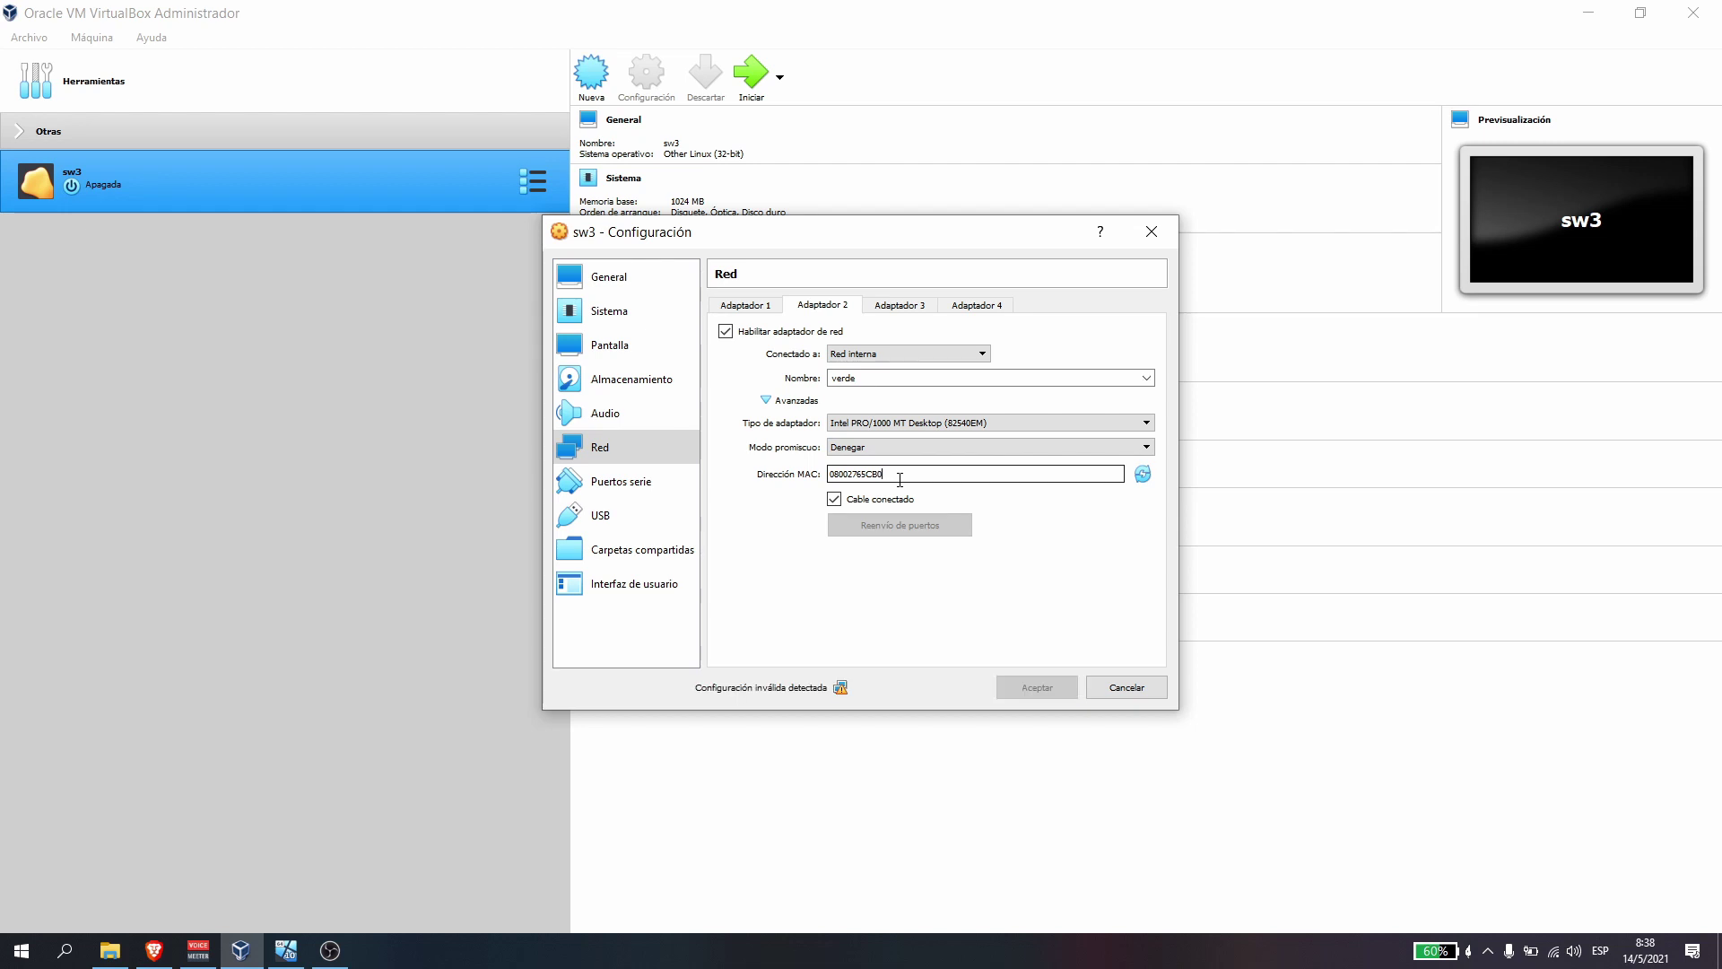
text(2)
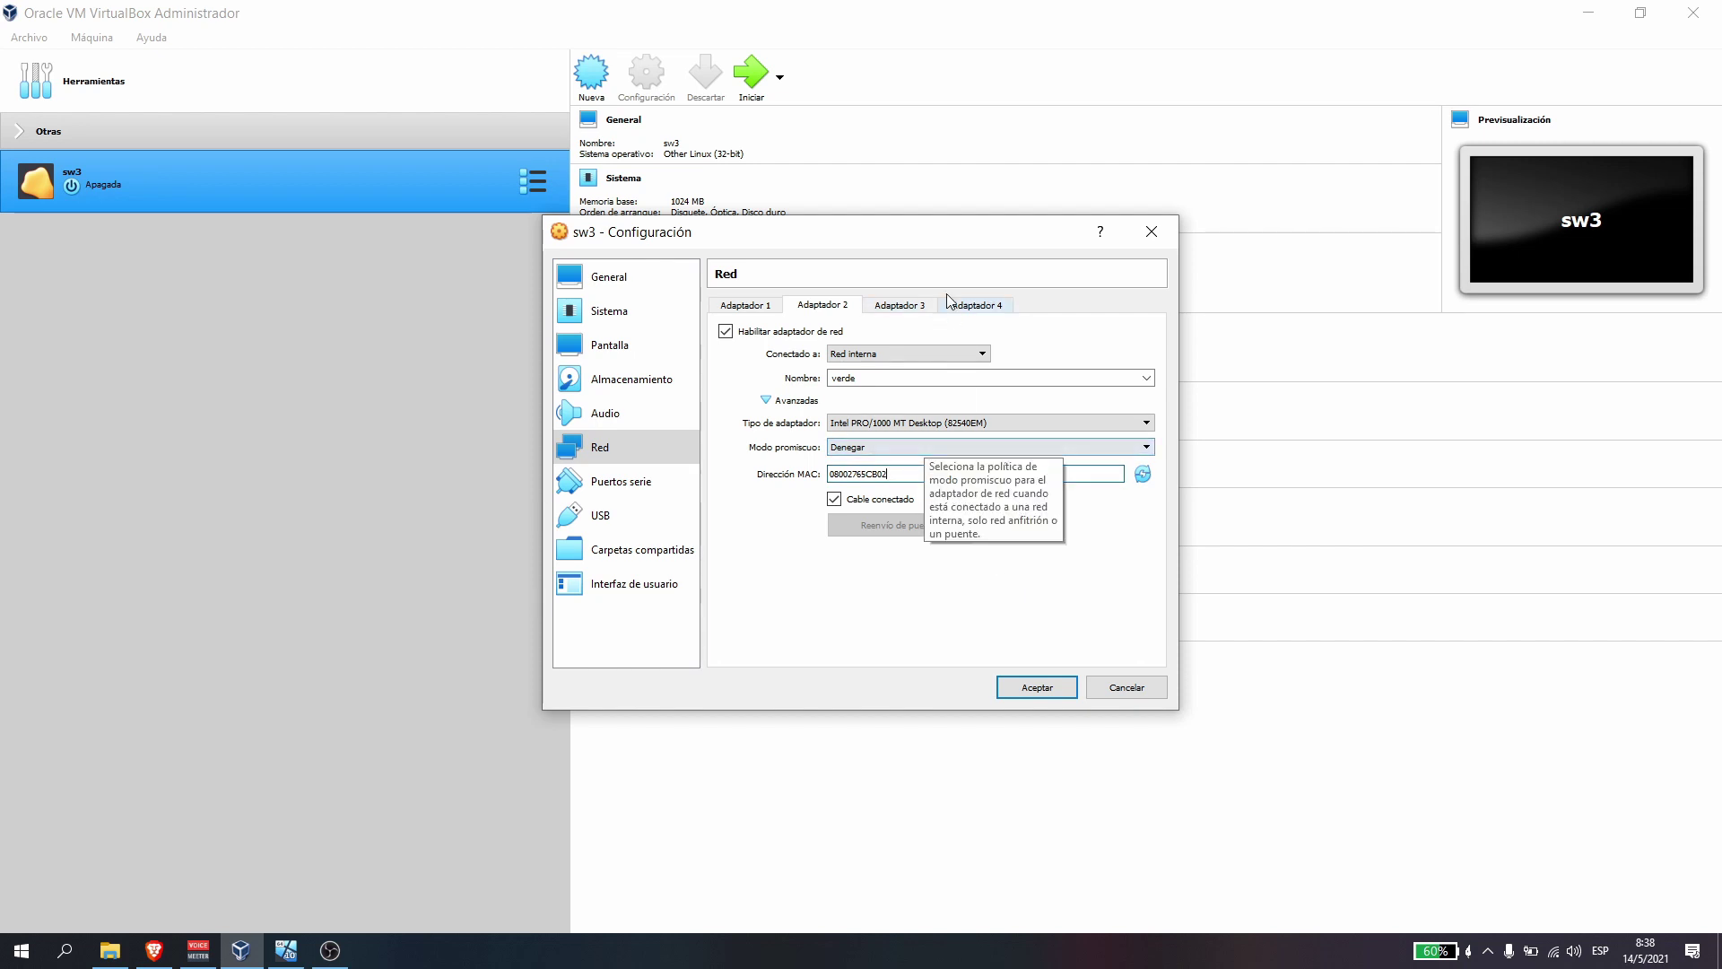
drag(883, 246, 878, 239)
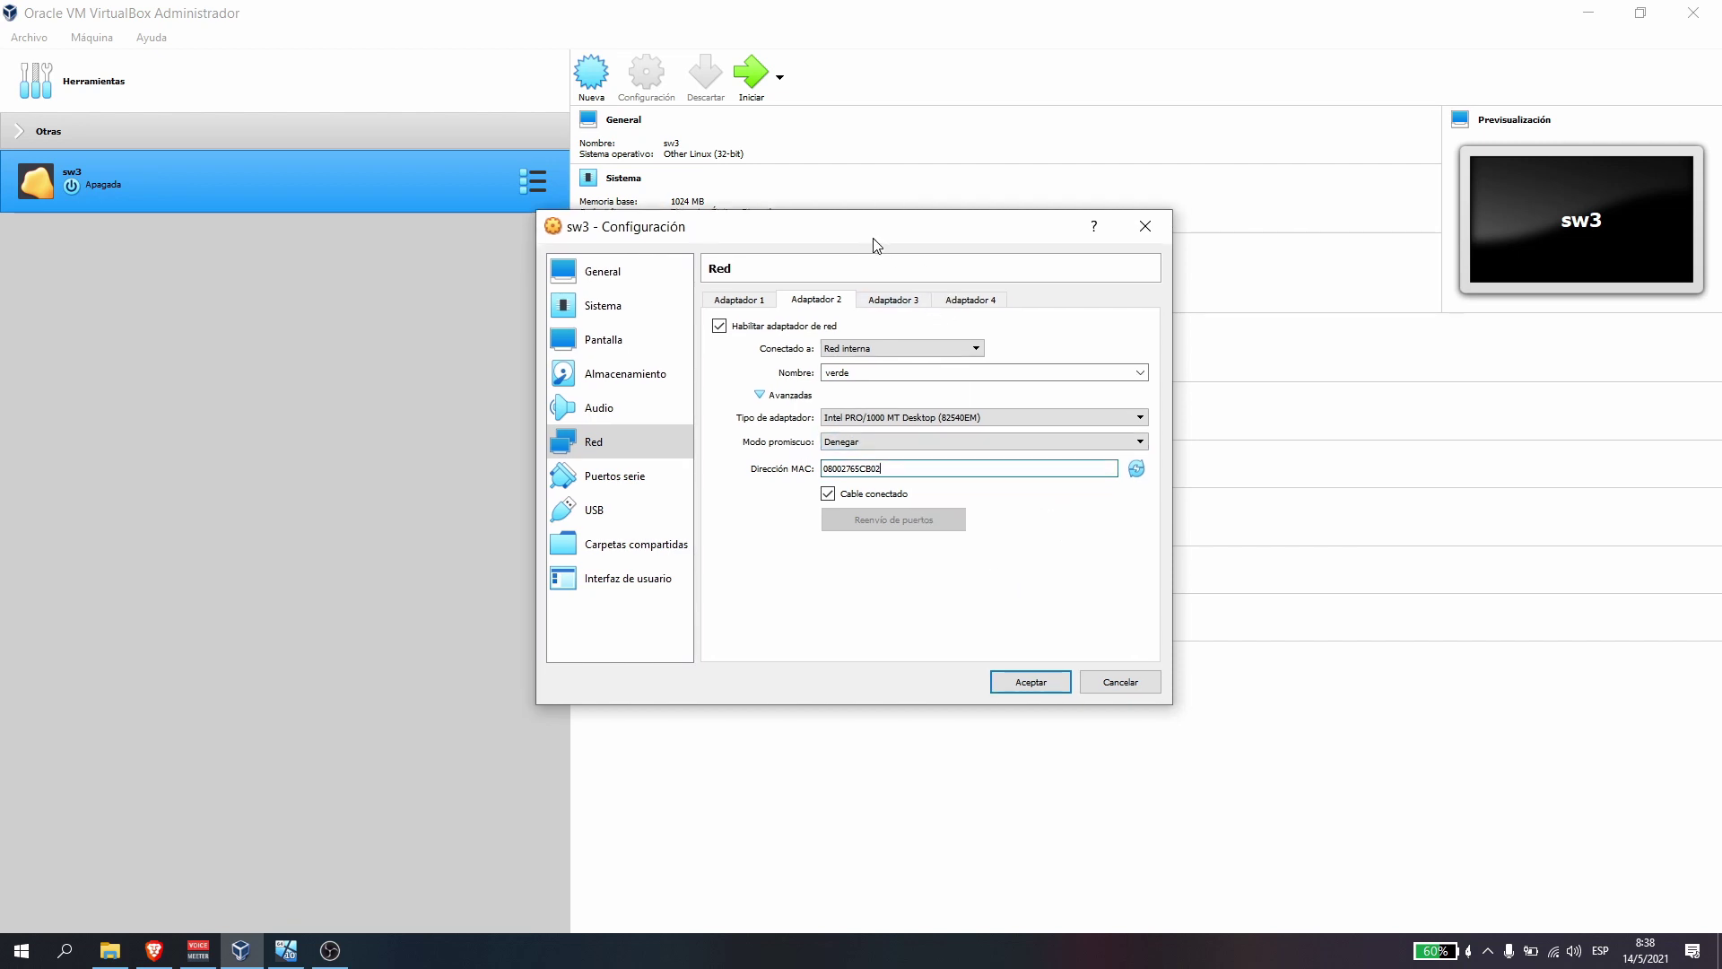
click(1030, 687)
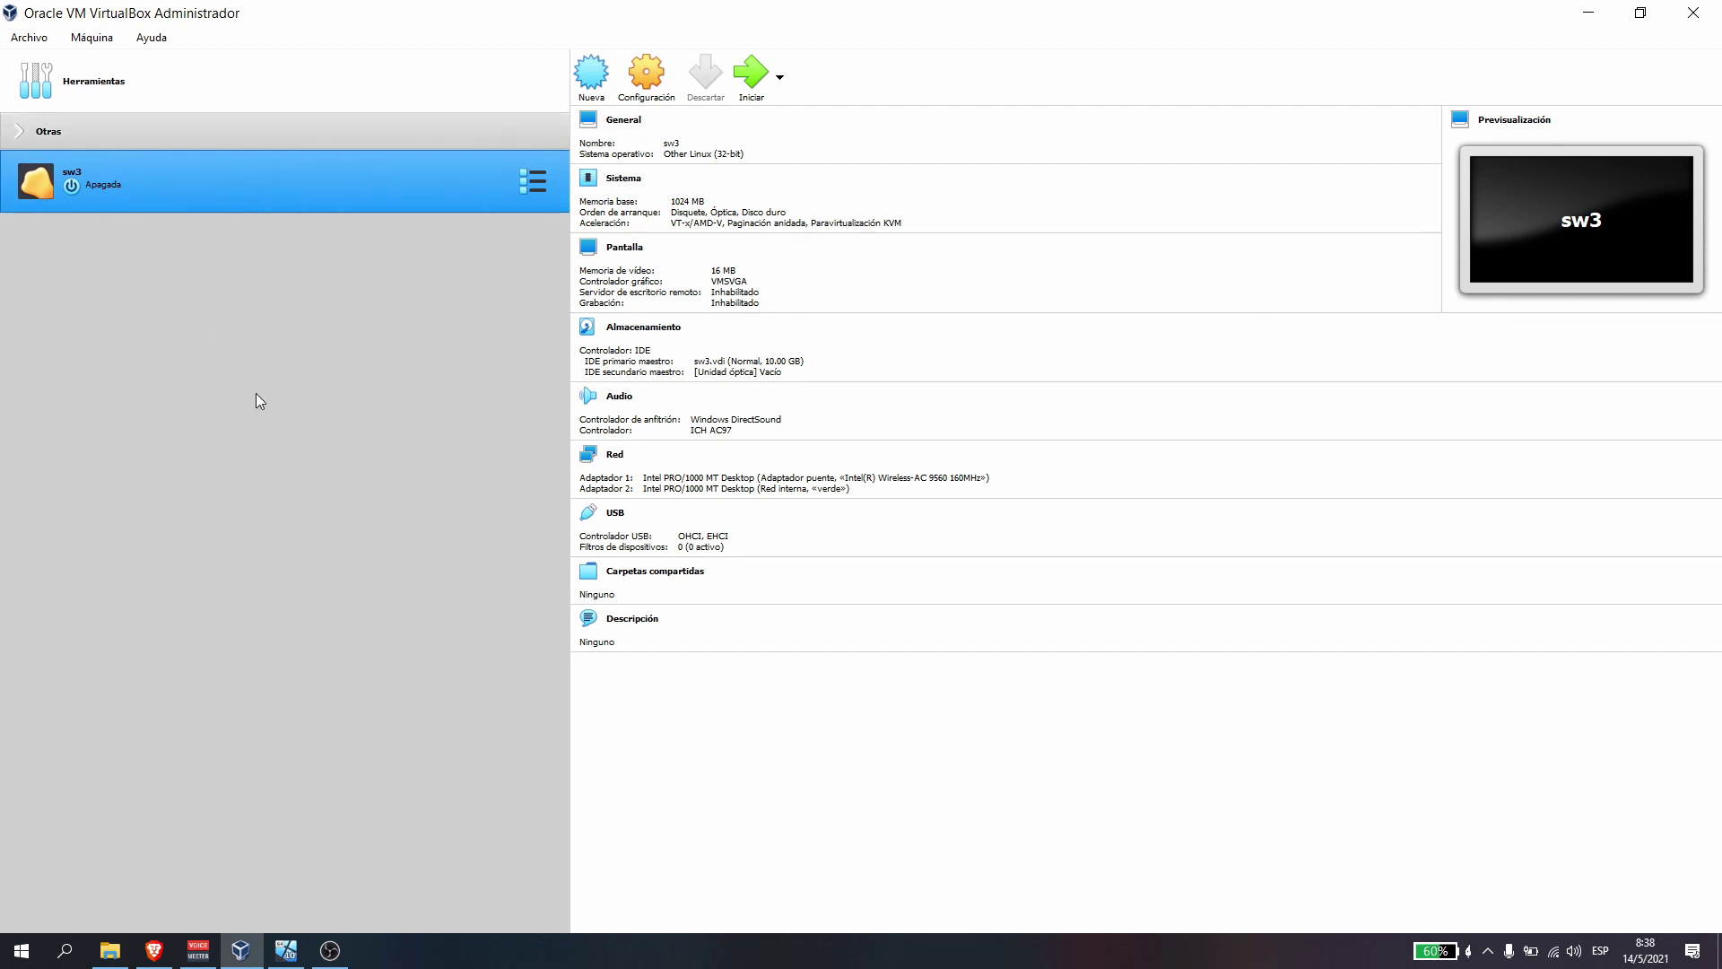
- Start the sw3 machine with Express-3.1-SP4-i586.iso from Descargas as its startup disk
click(758, 83)
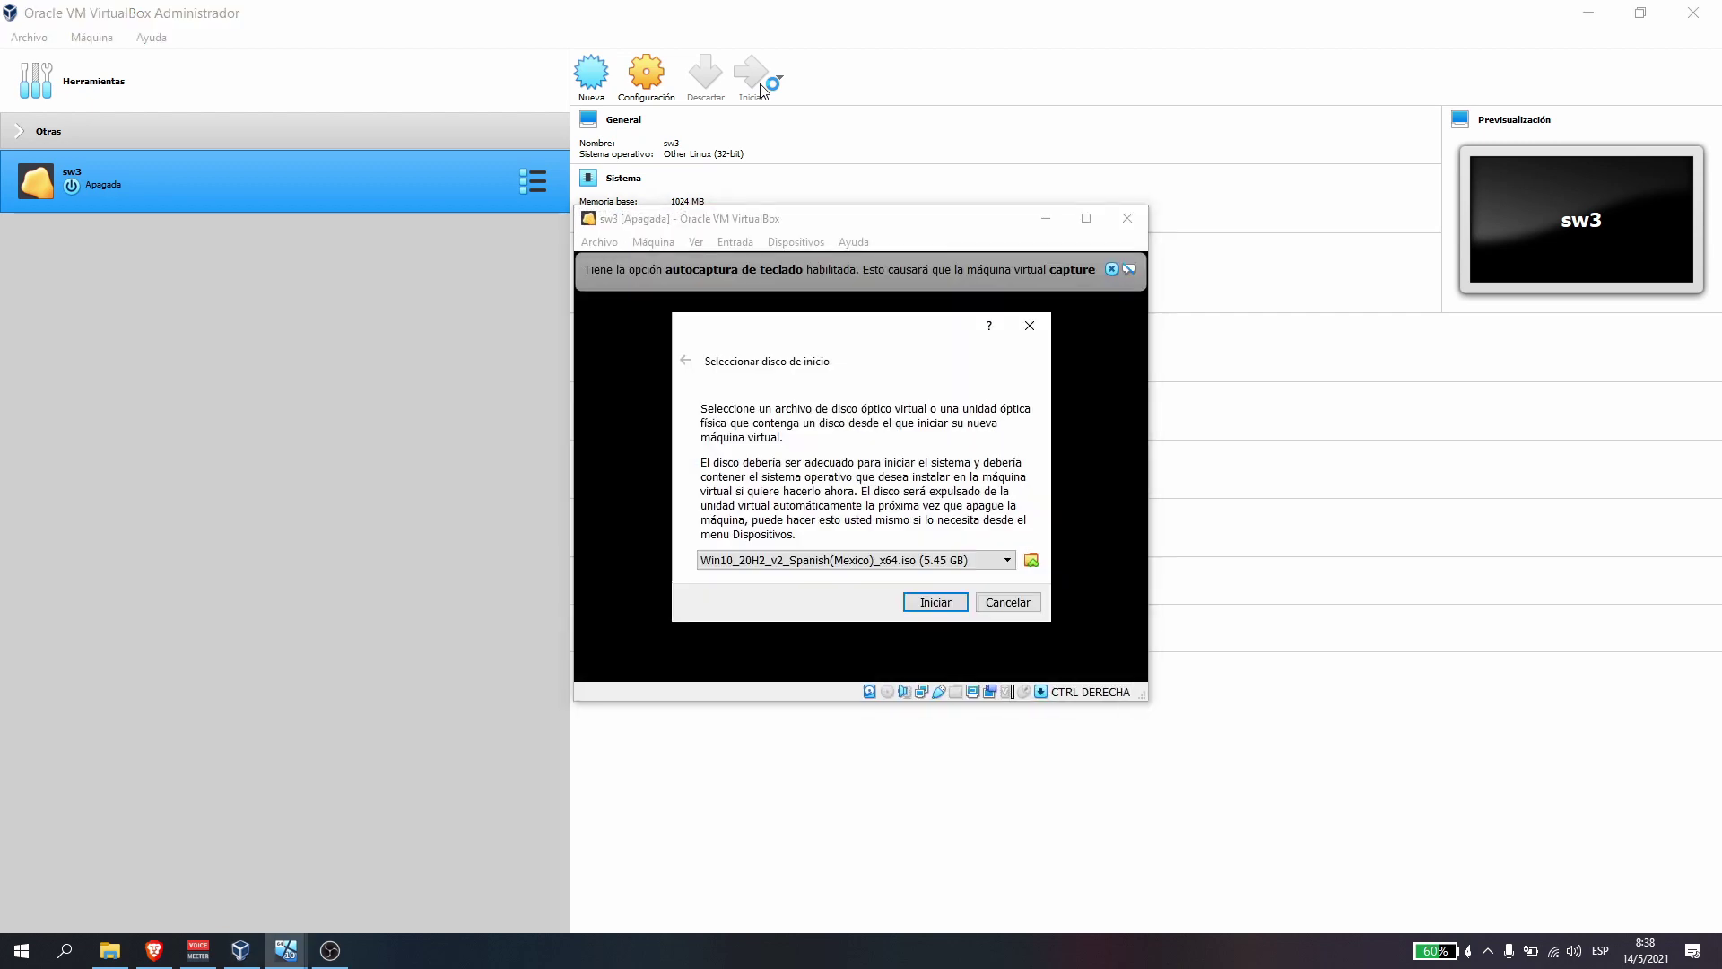
click(1032, 561)
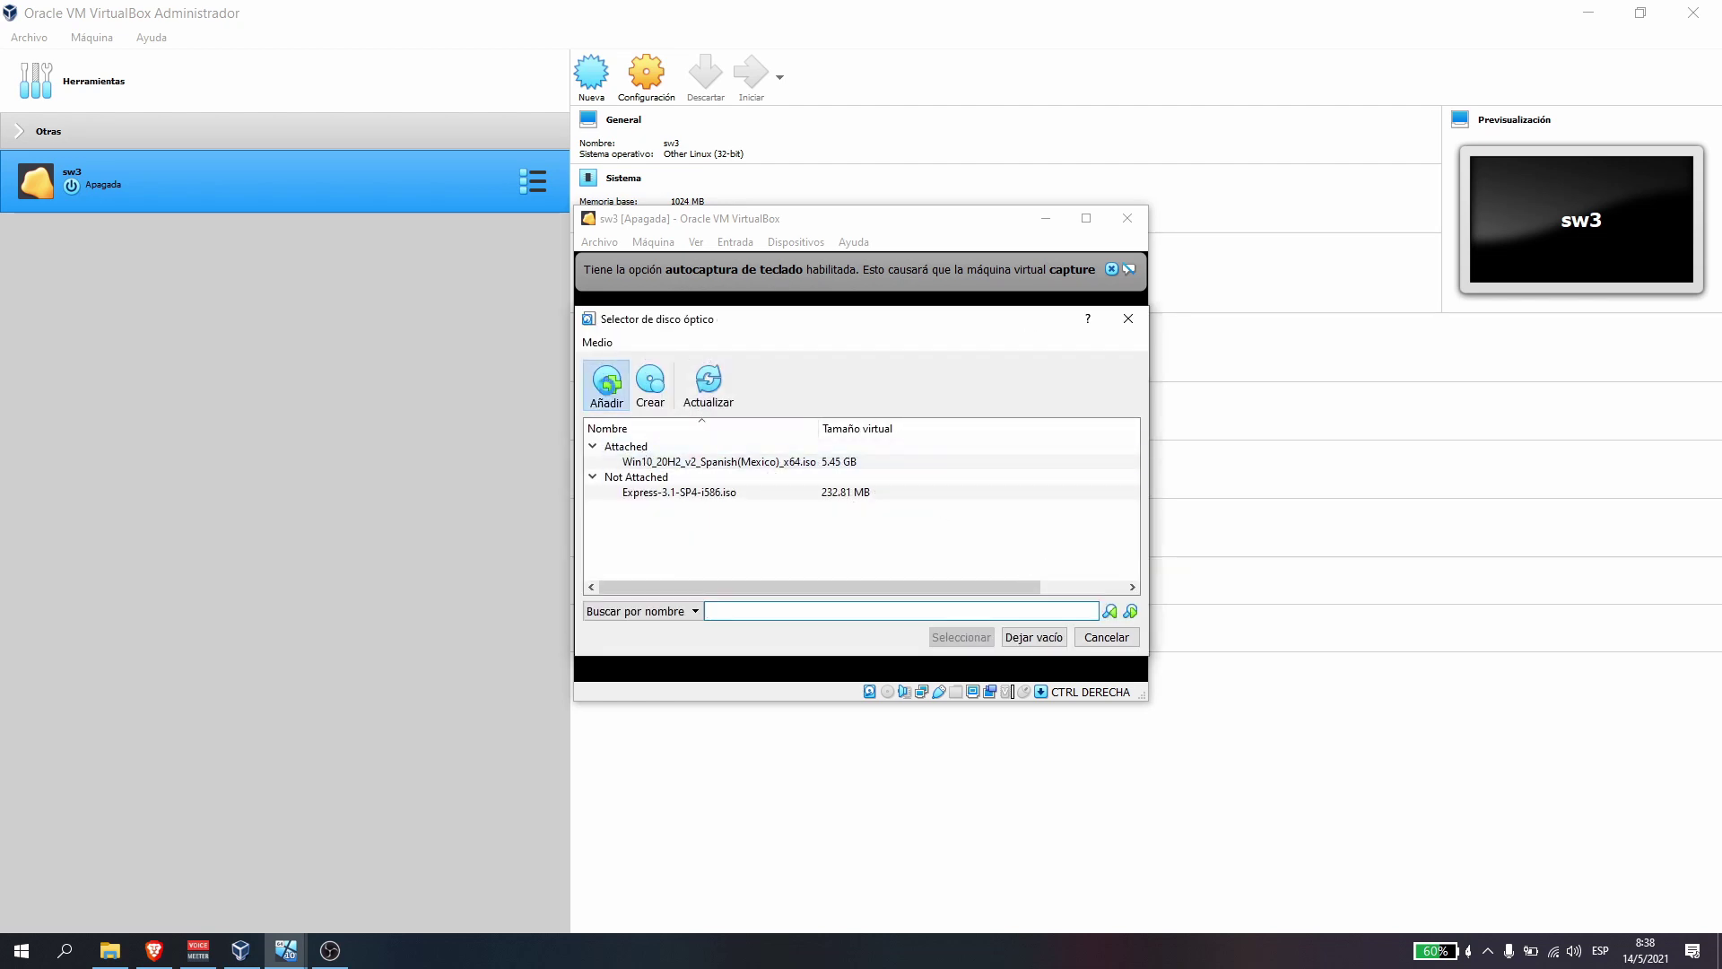
click(605, 381)
click(853, 485)
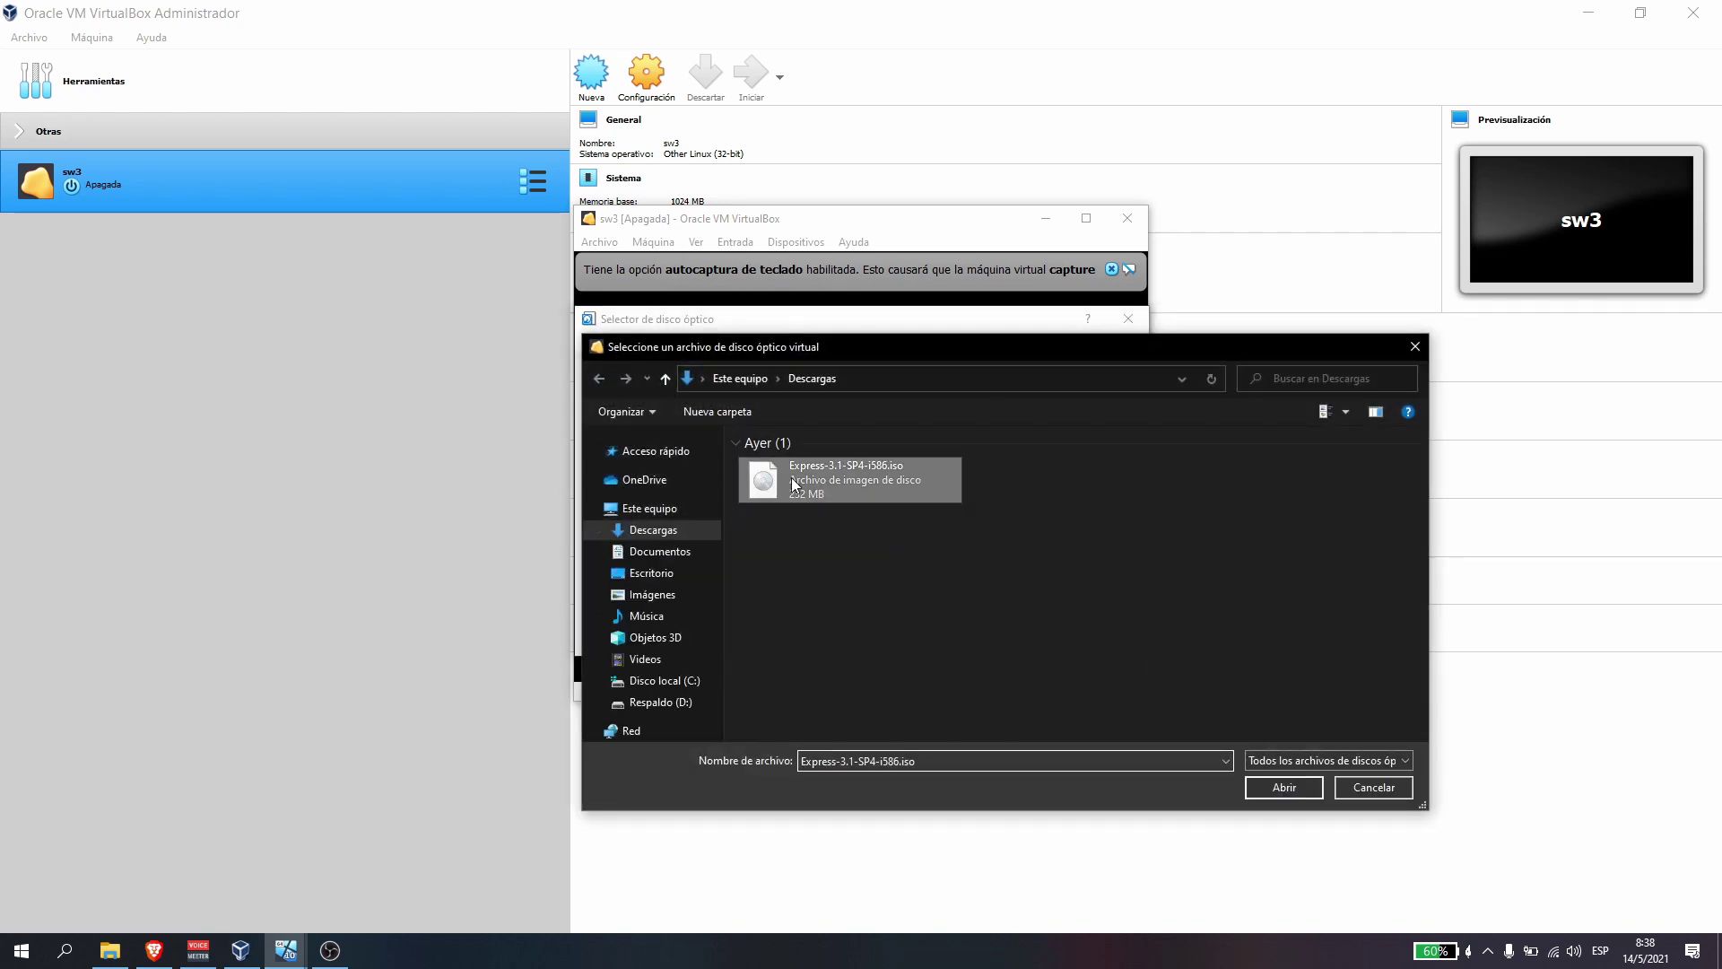
click(1284, 786)
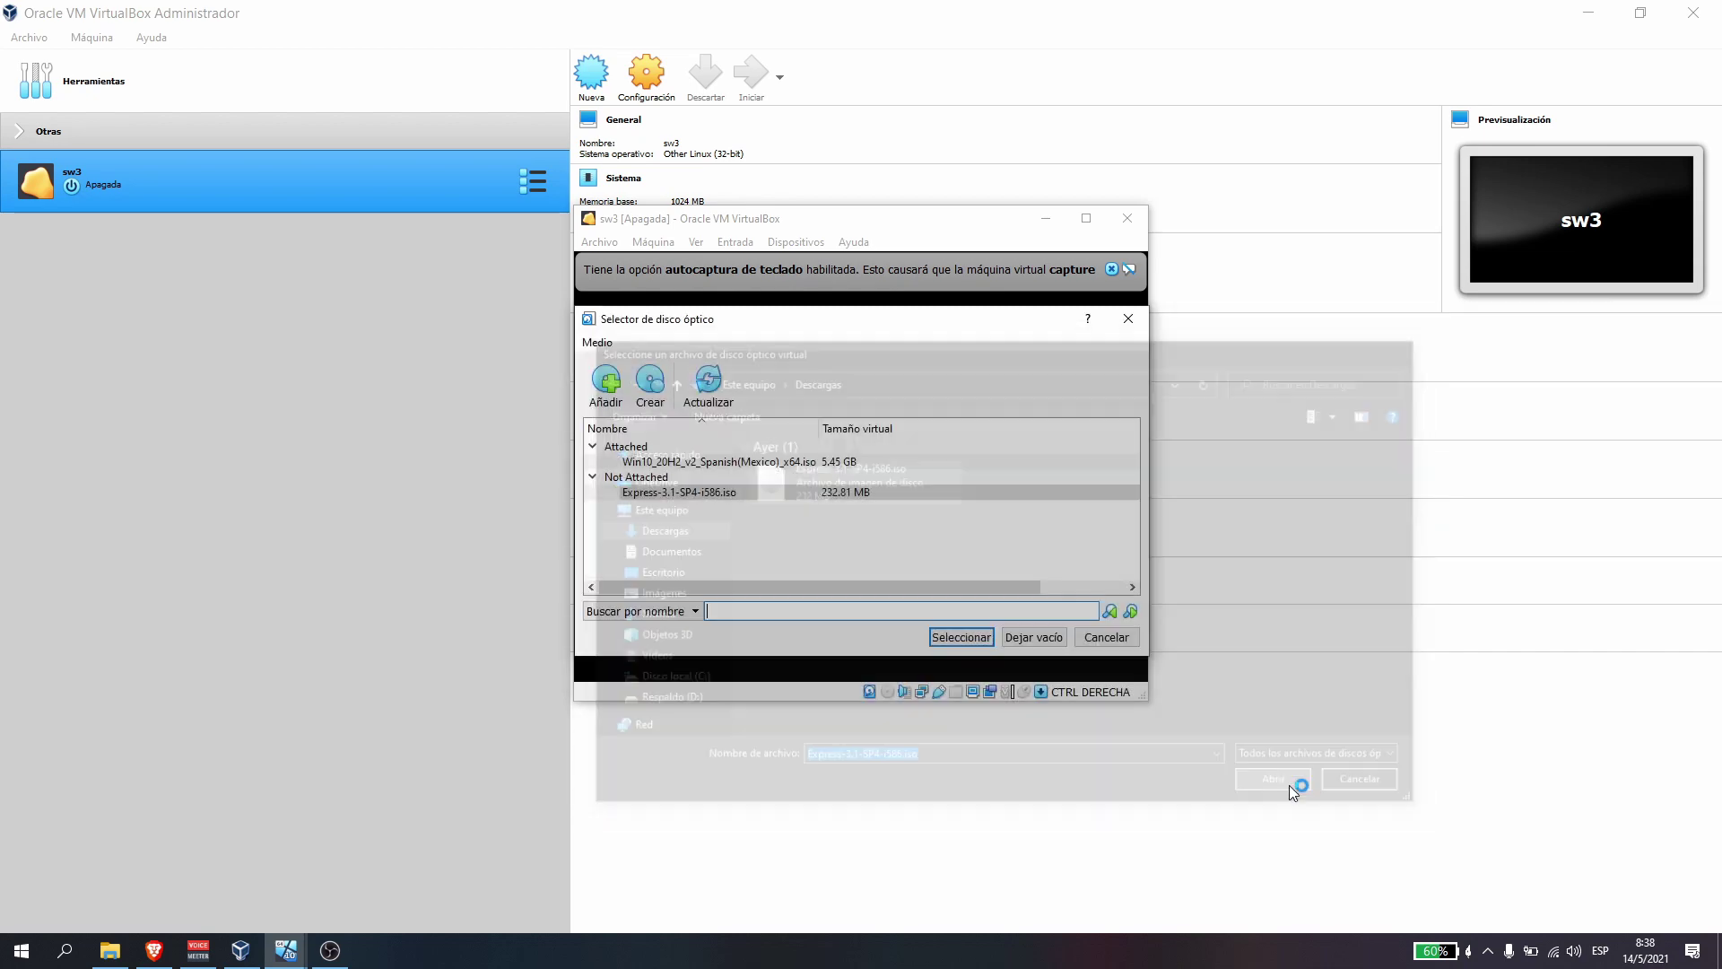
click(962, 638)
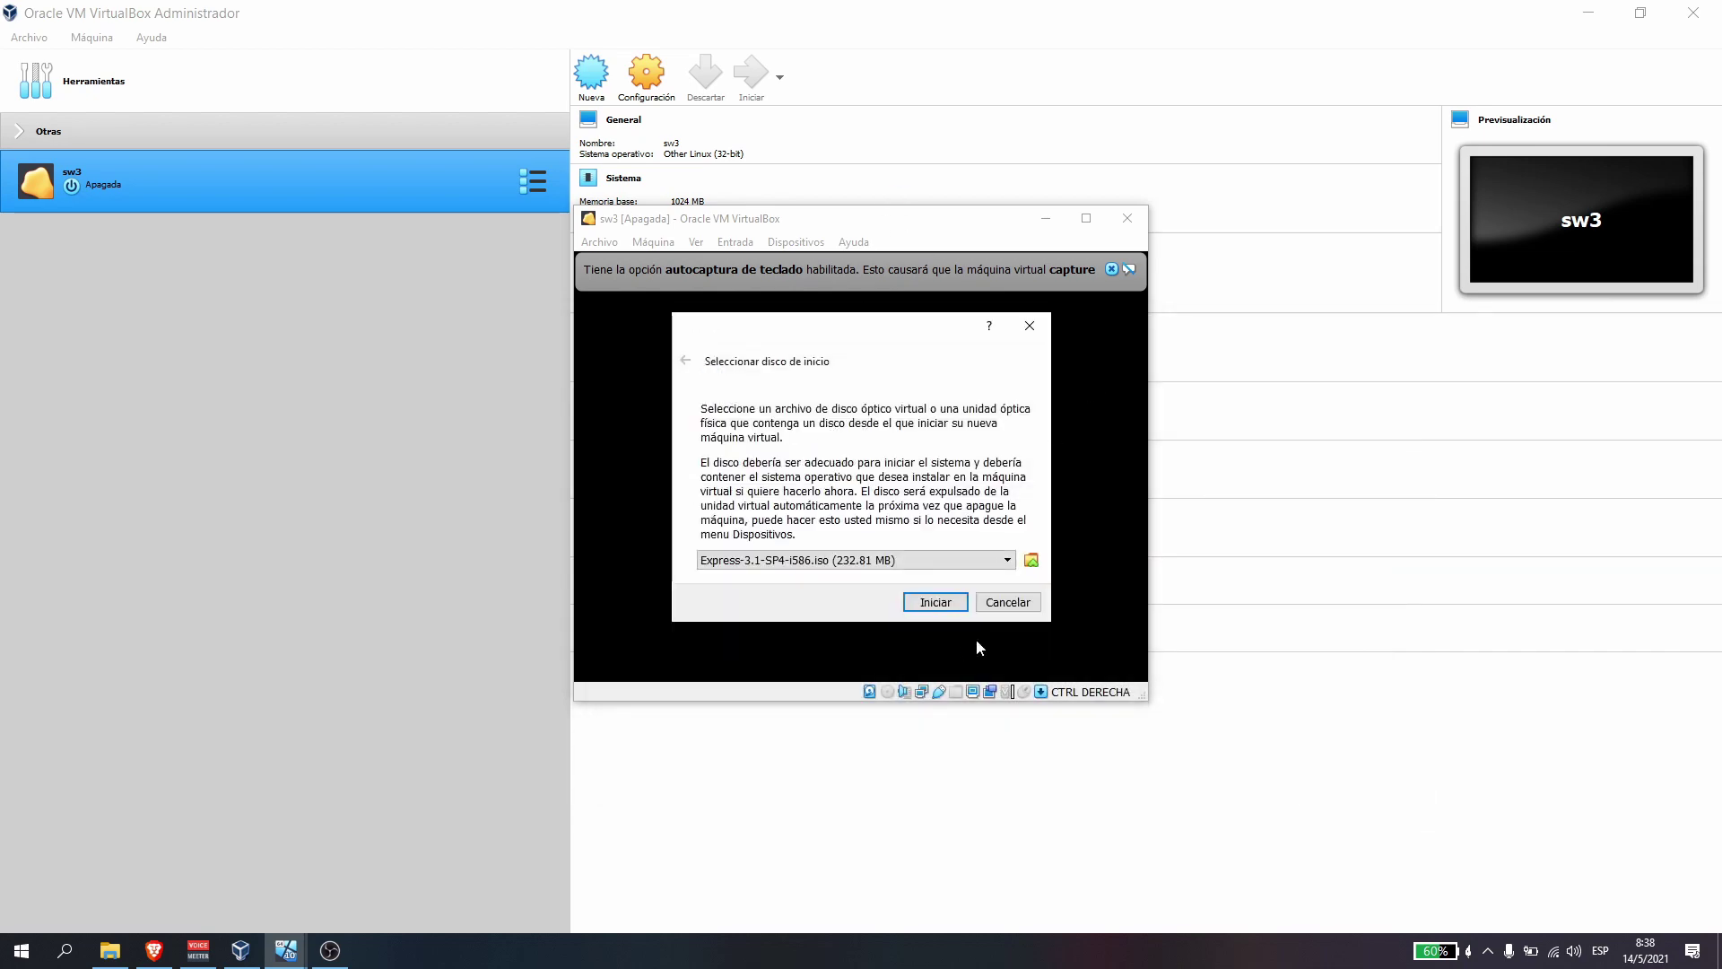
click(945, 605)
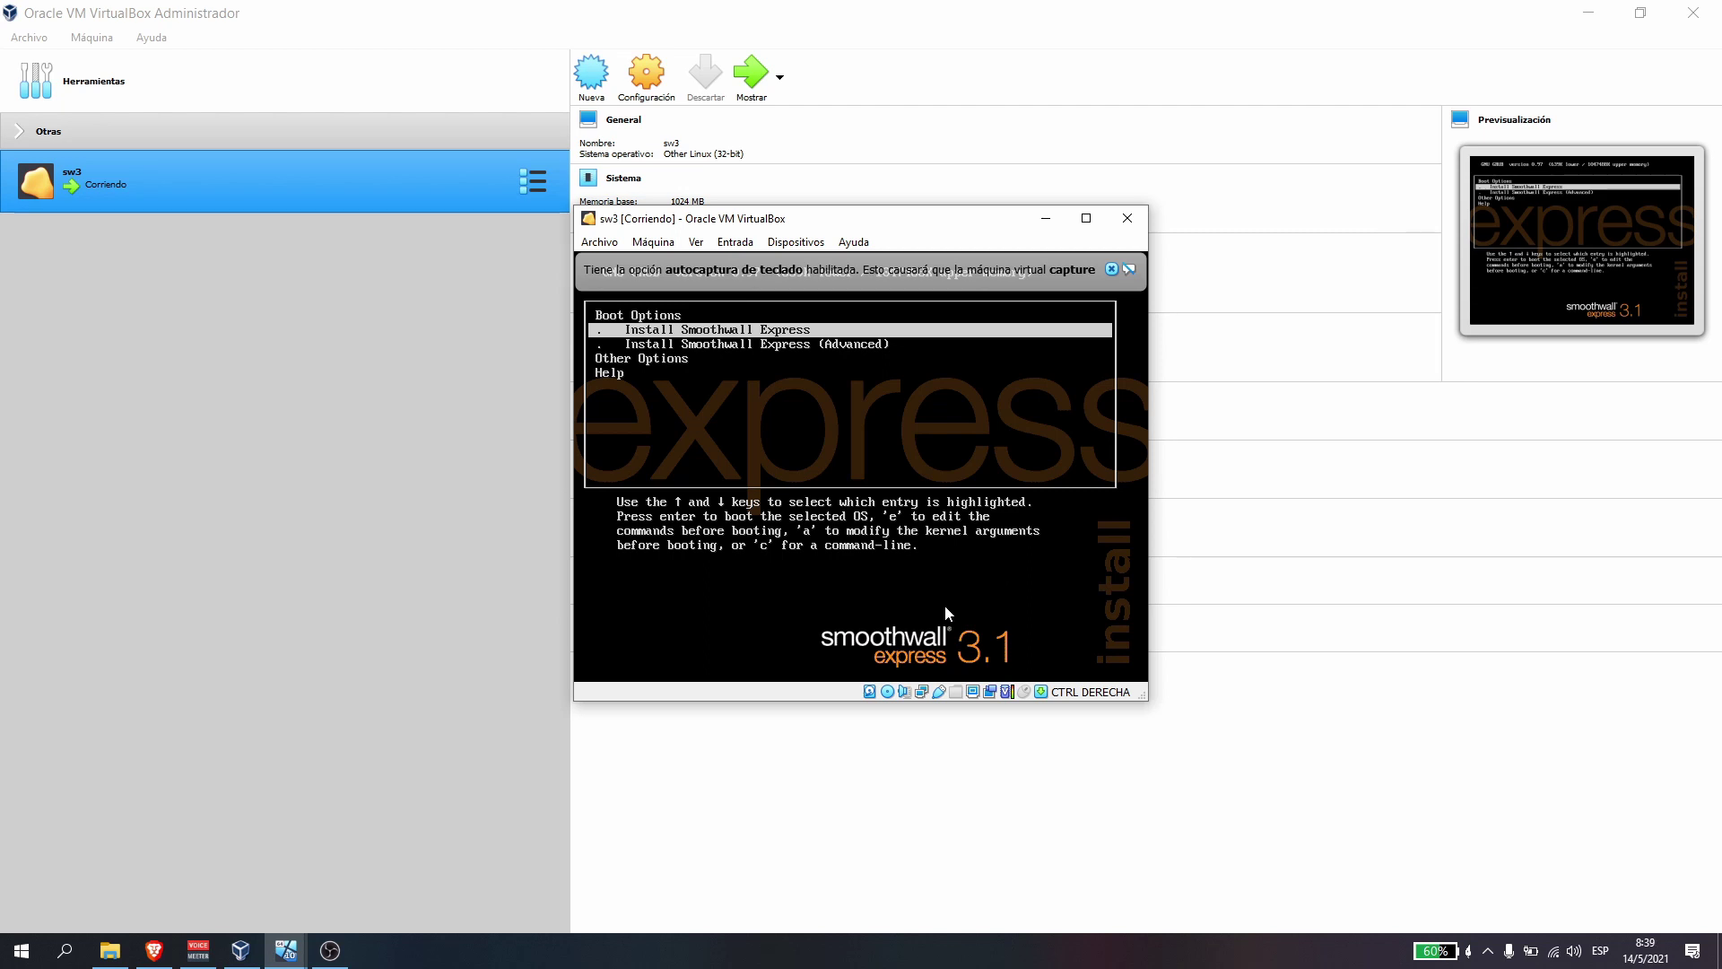
- Run the standard Smoothwall Express installation, dismissing the VirtualBox notices and accepting the partitioning and erasing of /dev/sda
key(Return)
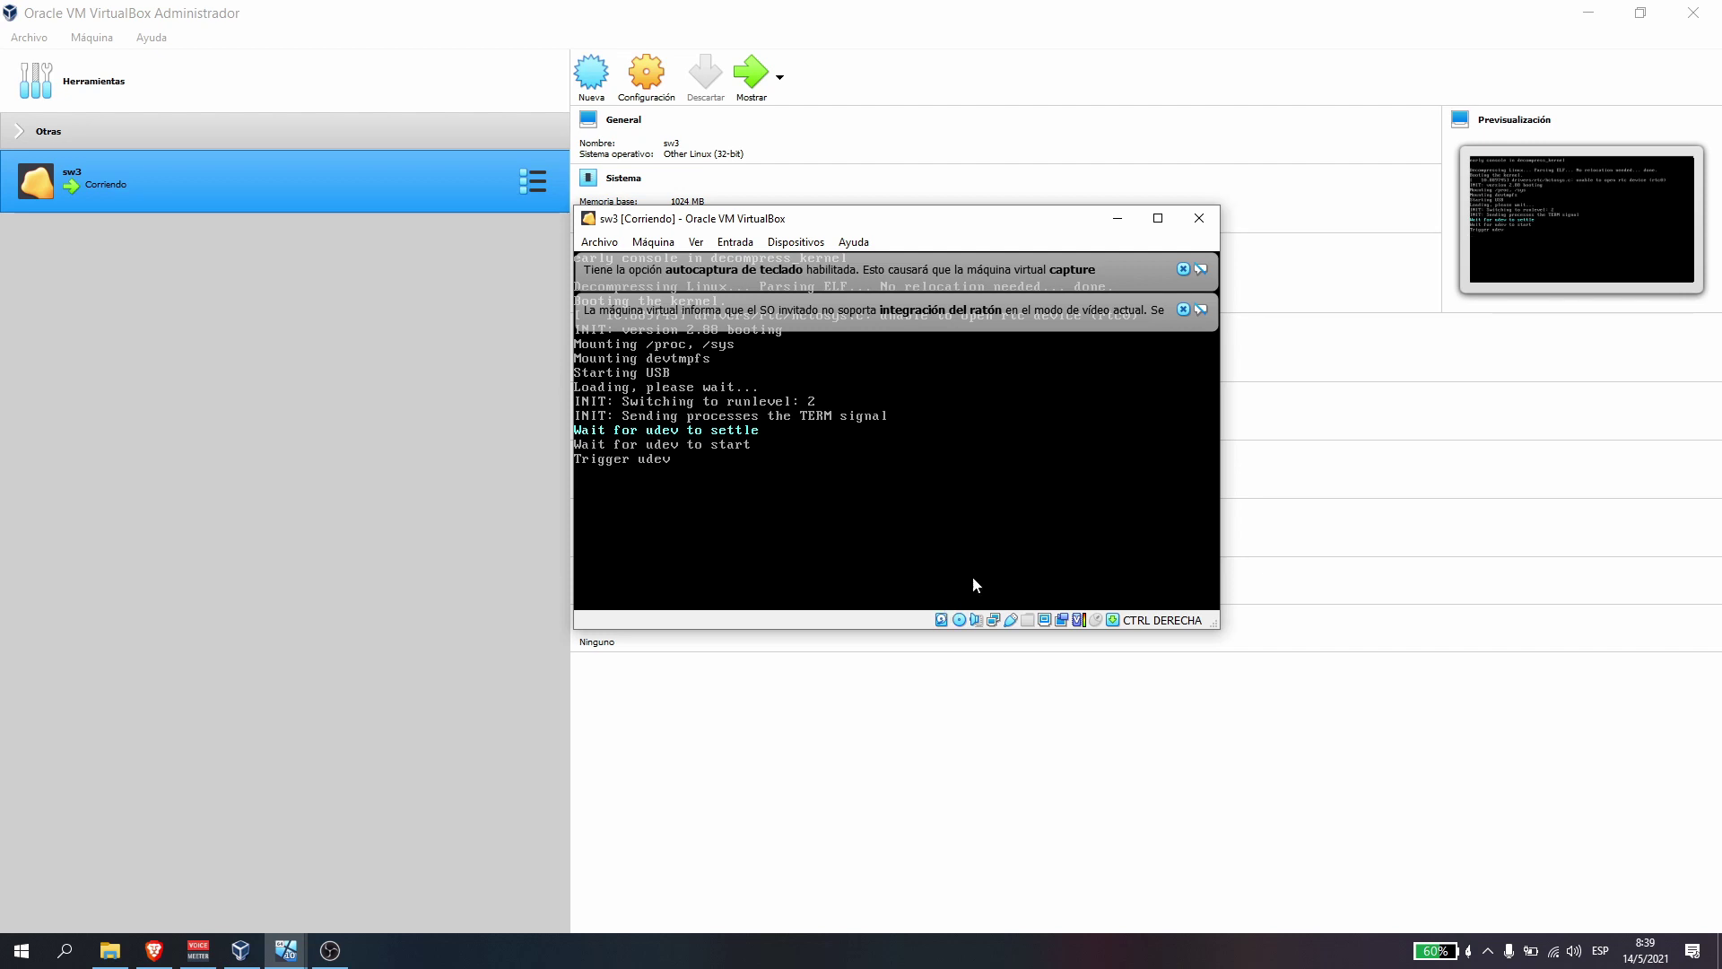
click(1184, 270)
click(1184, 270)
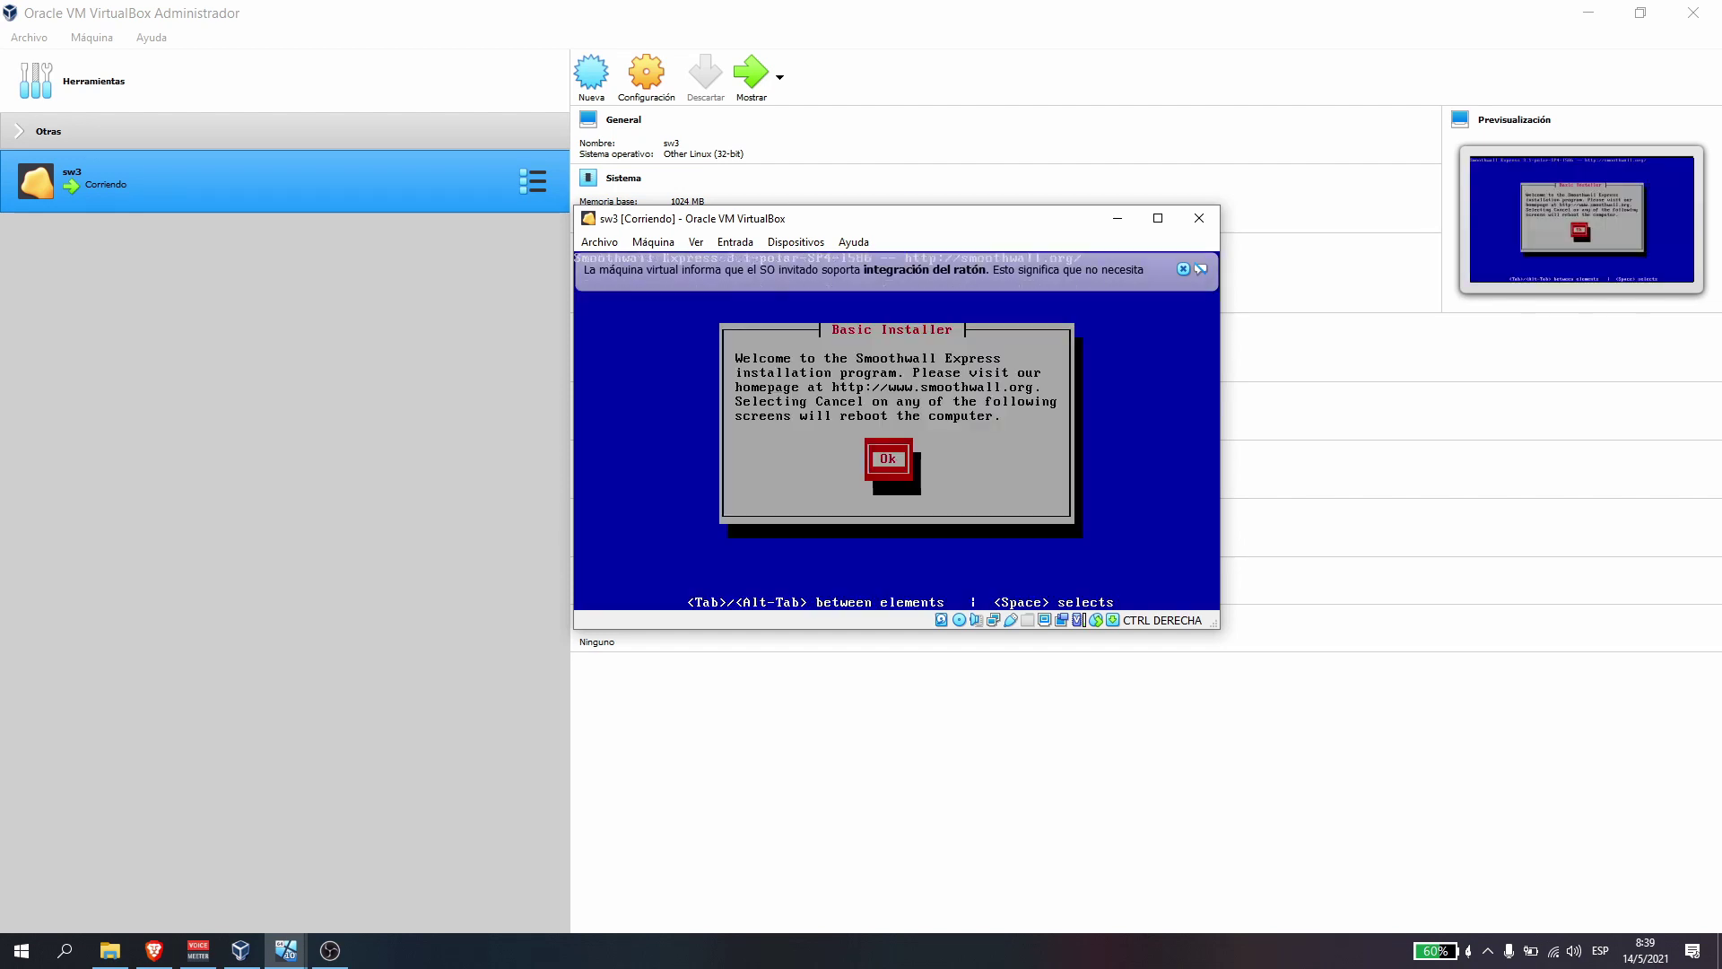
key(Return)
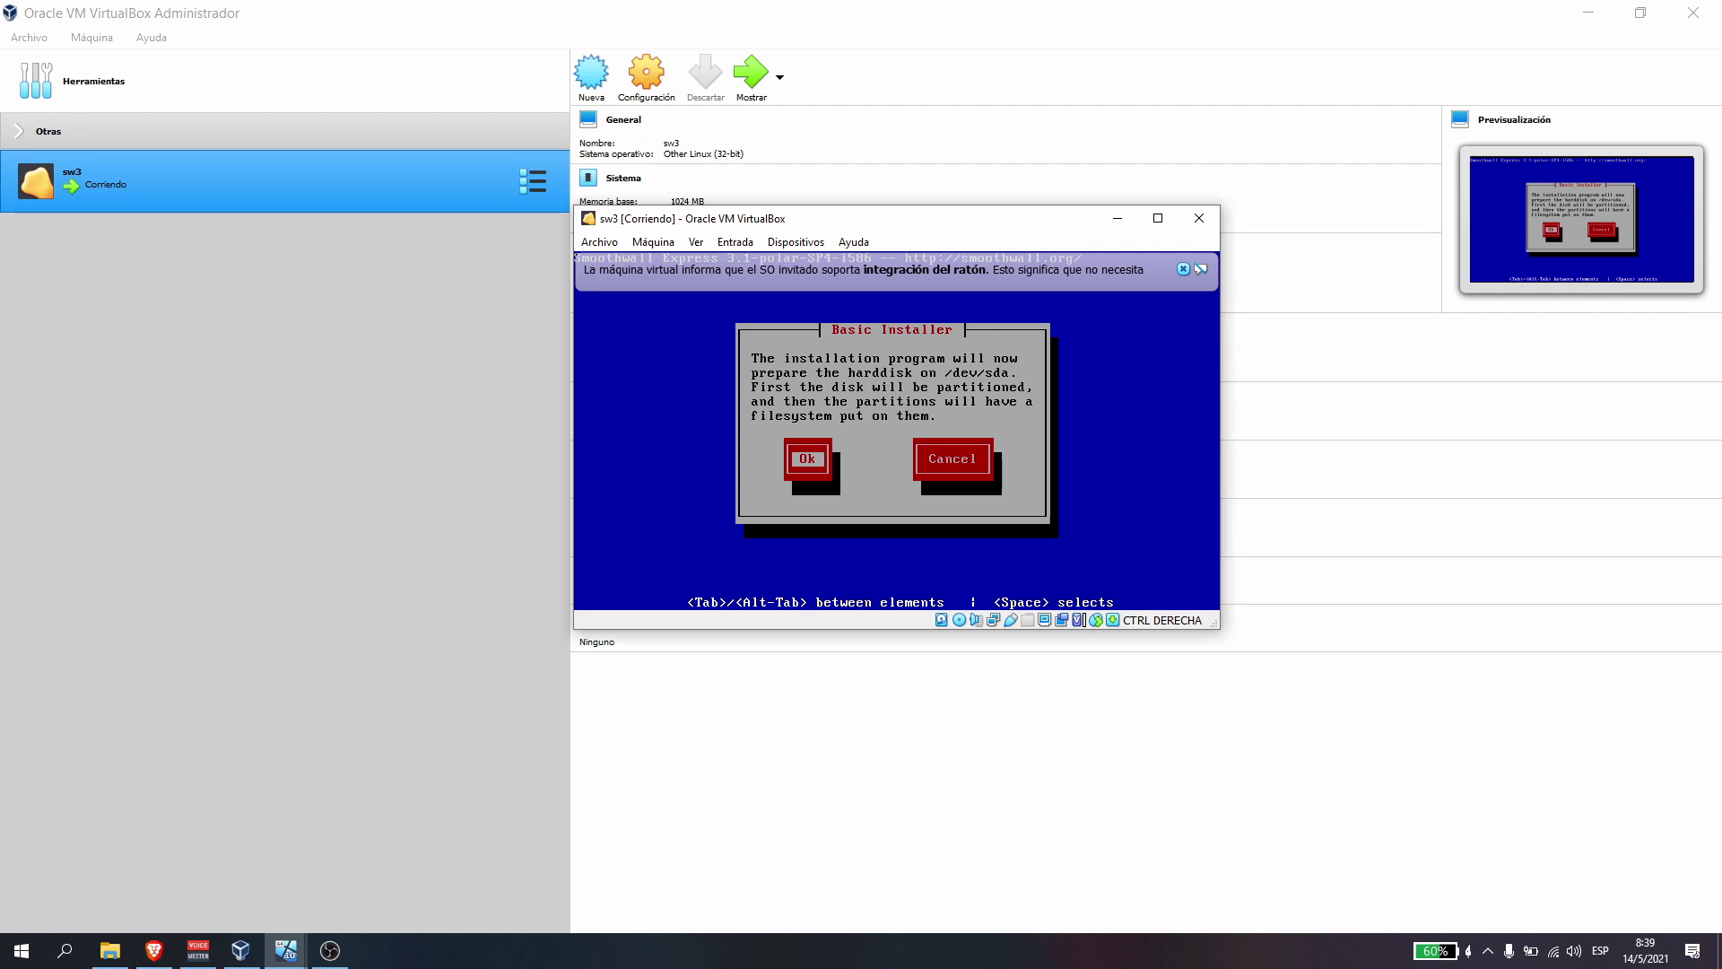
key(Return)
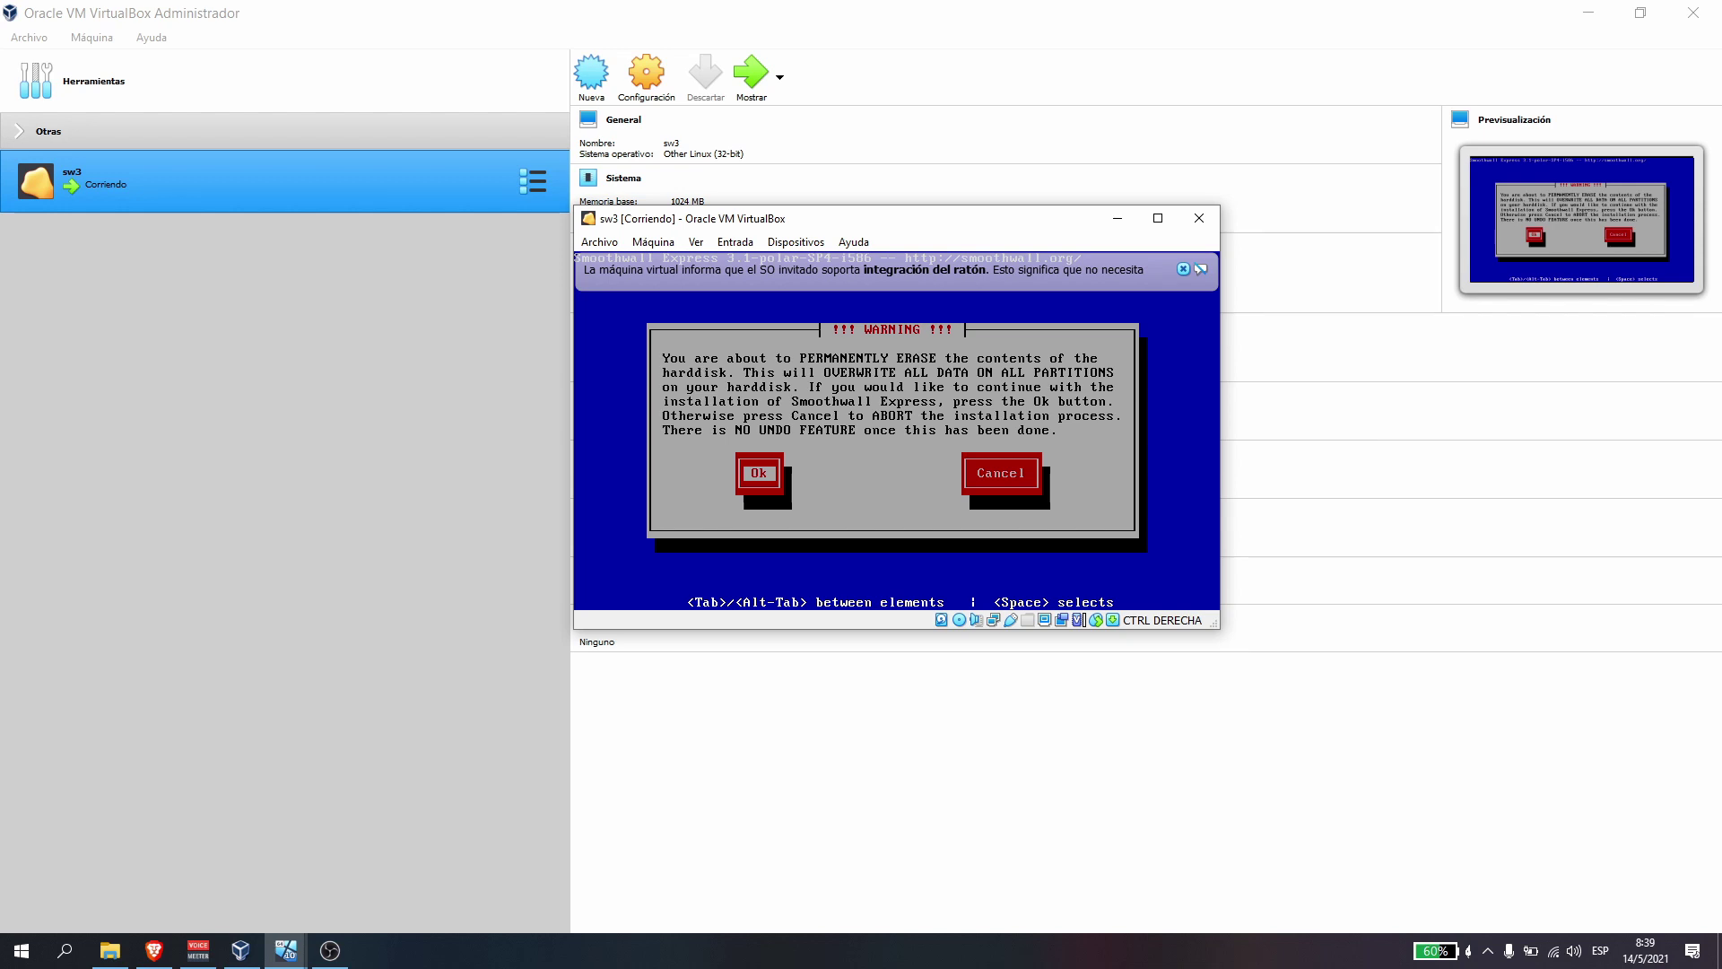
key(Return)
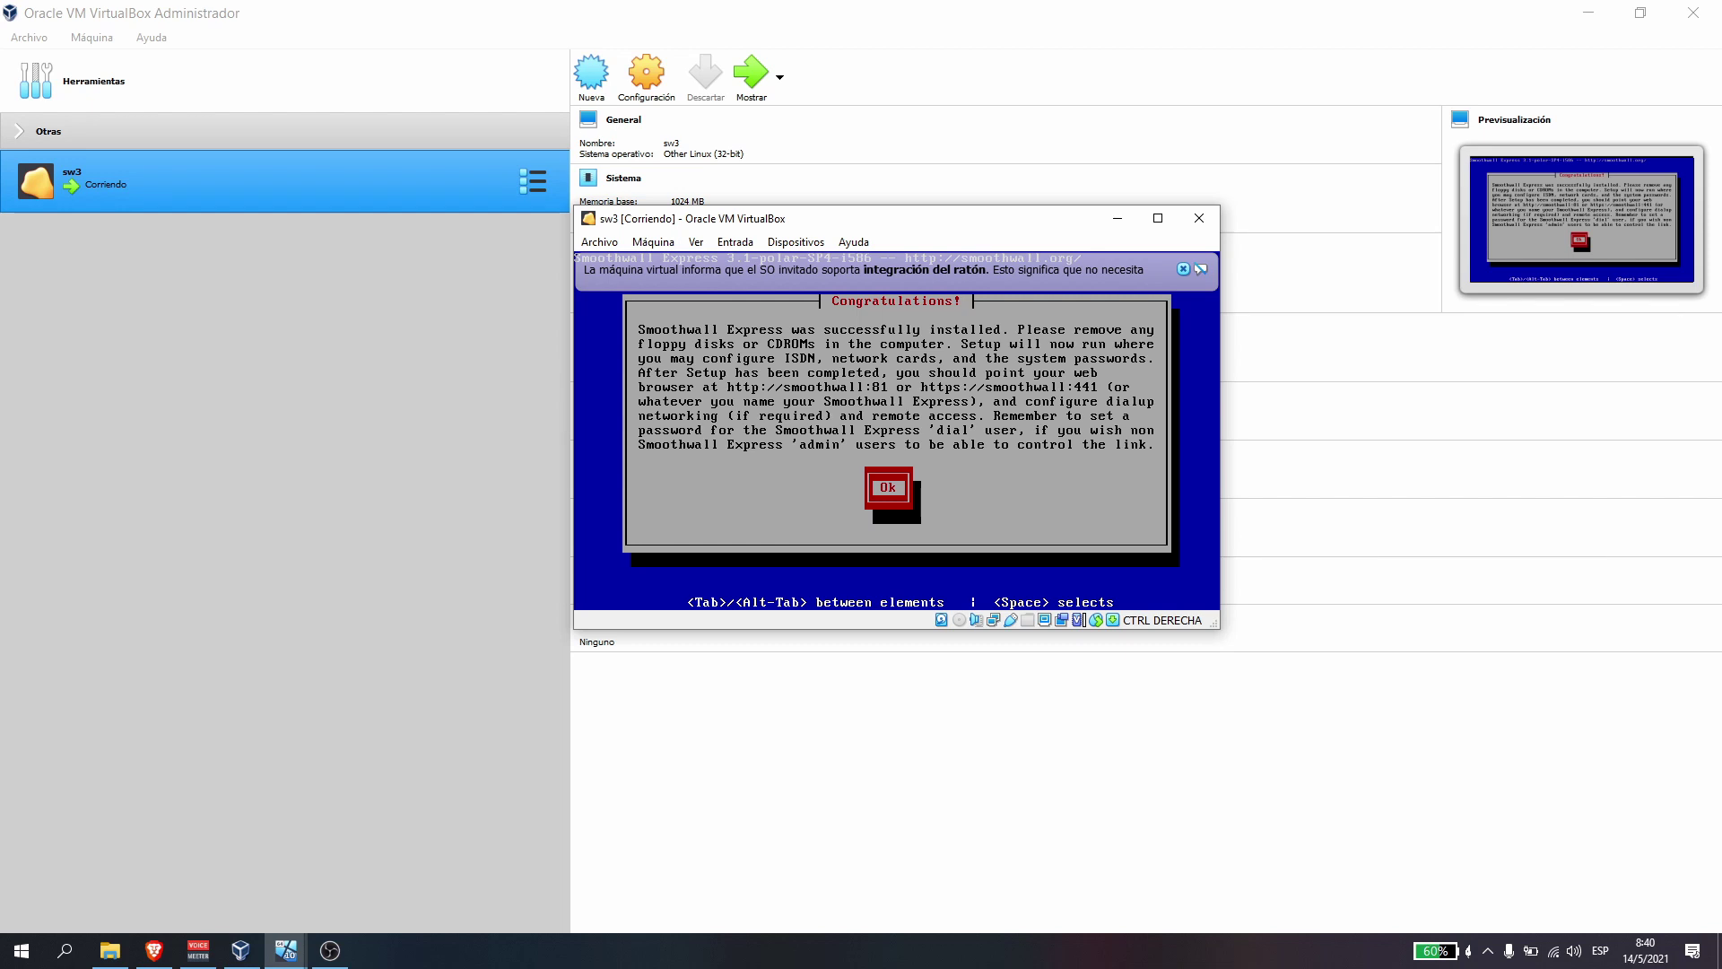
- Continue to setup, decline restoring a previous configuration, and set the keyboard mapping to us
key(Return)
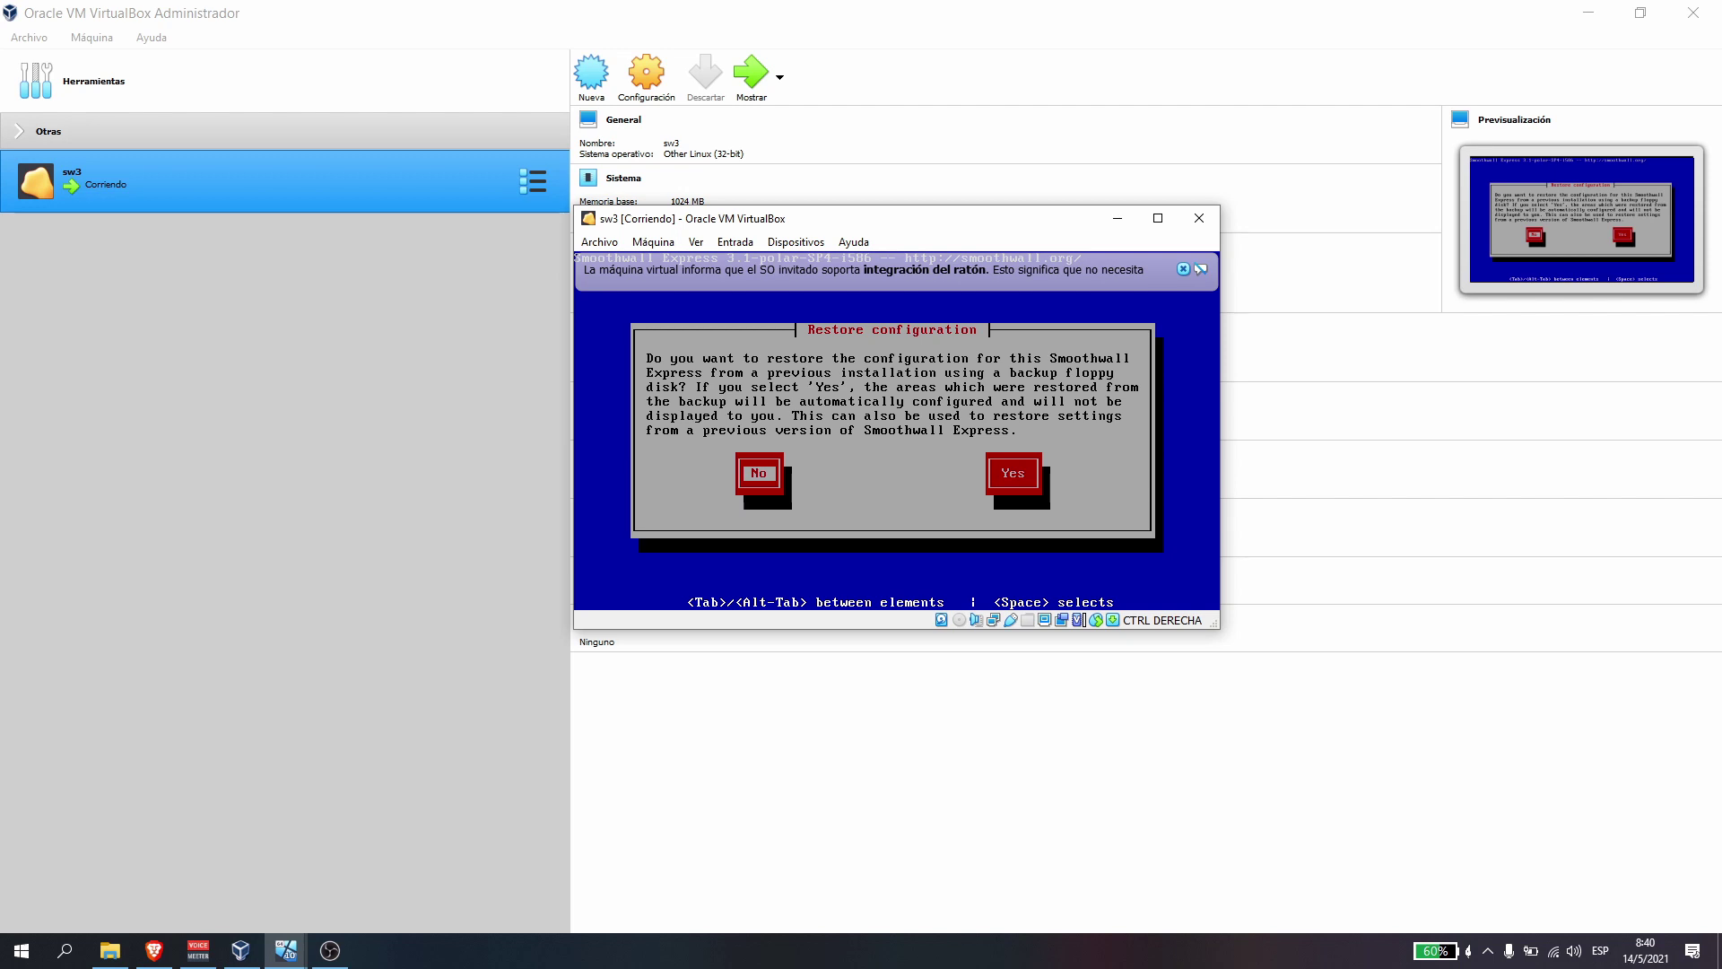
key(Return)
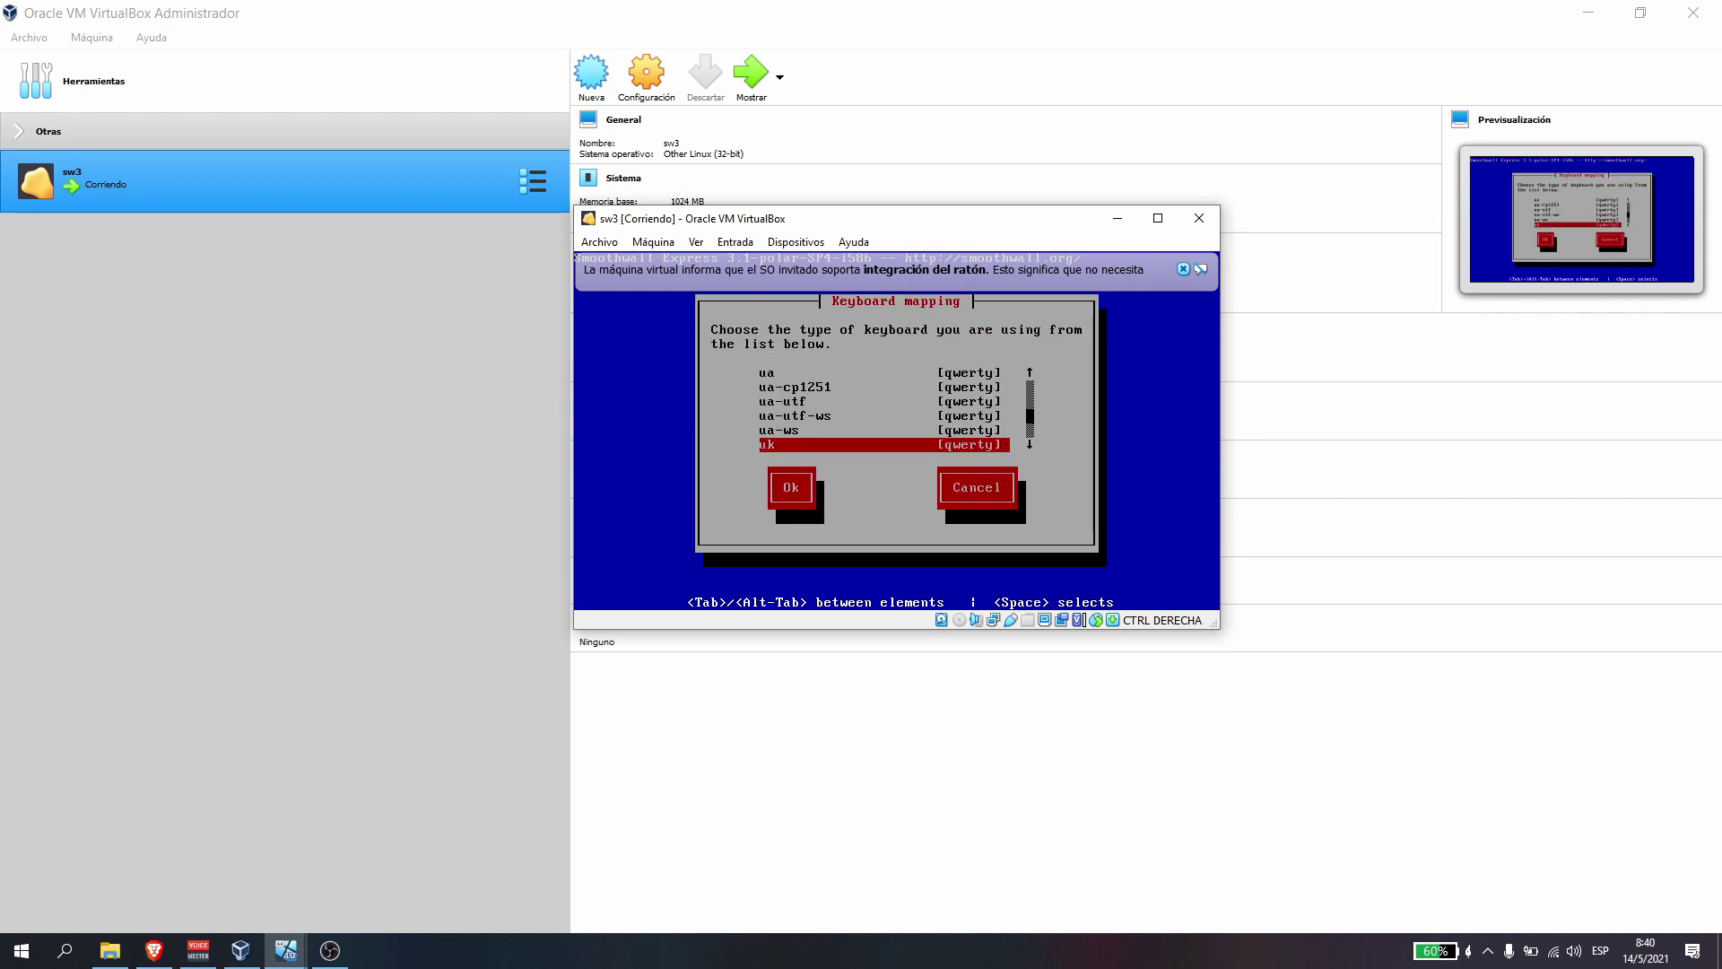
key(Up)
key(Up)
key(Up)
key(Down)
key(Down)
key(Down)
key(Down)
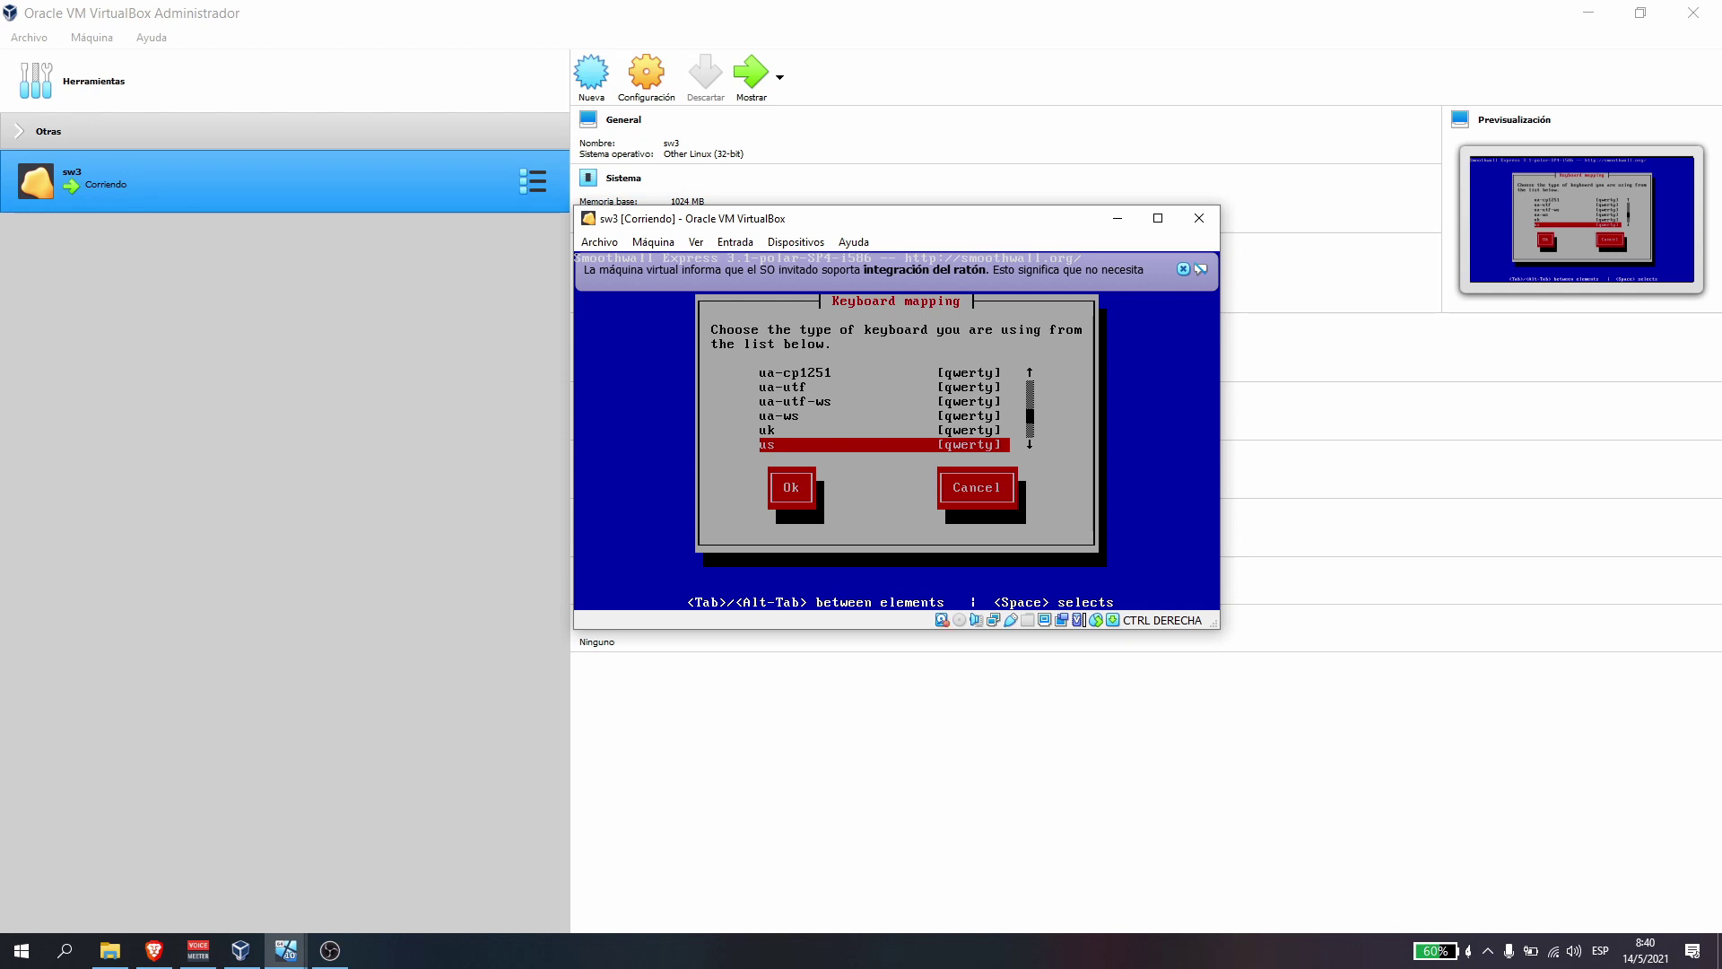
key(Down)
key(Up)
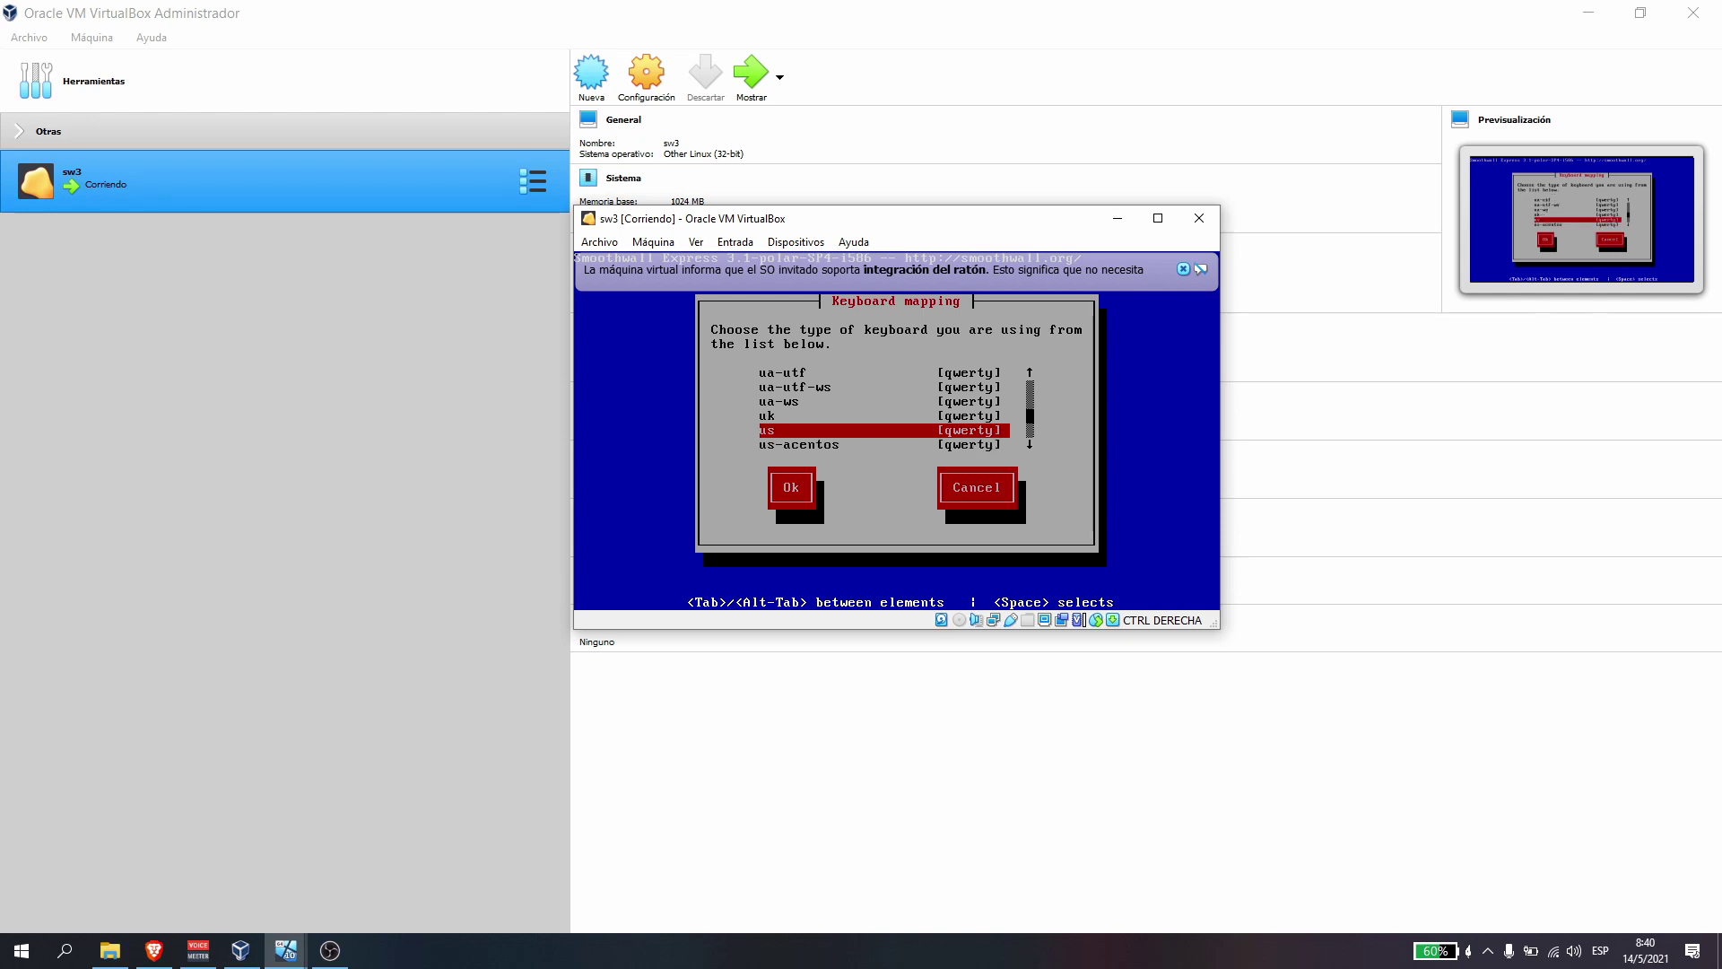
key(Return)
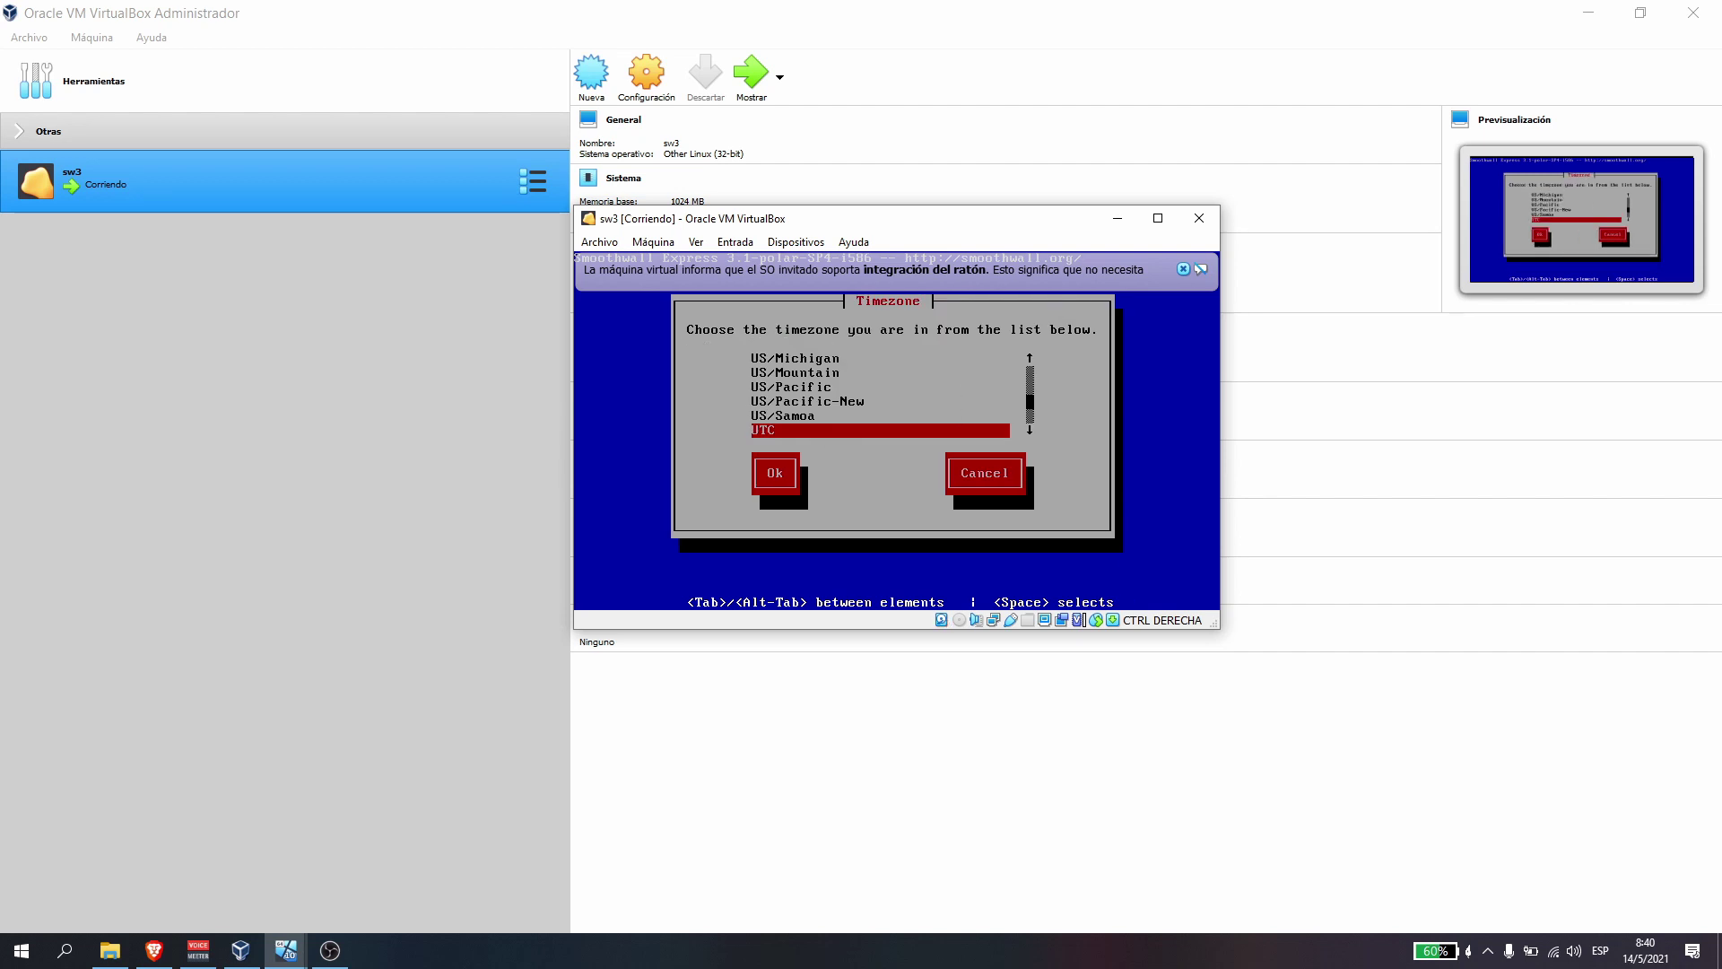
- Set the machine's timezone to America/Detroit
key(Home)
key(Down)
key(Down)
key(Down)
key(Down)
key(Down)
key(Down)
key(Down)
key(Down)
key(Down)
key(Down)
key(Down)
key(Down)
key(Down)
key(Down)
key(Down)
key(Down)
key(Down)
key(Down)
key(Down)
key(Down)
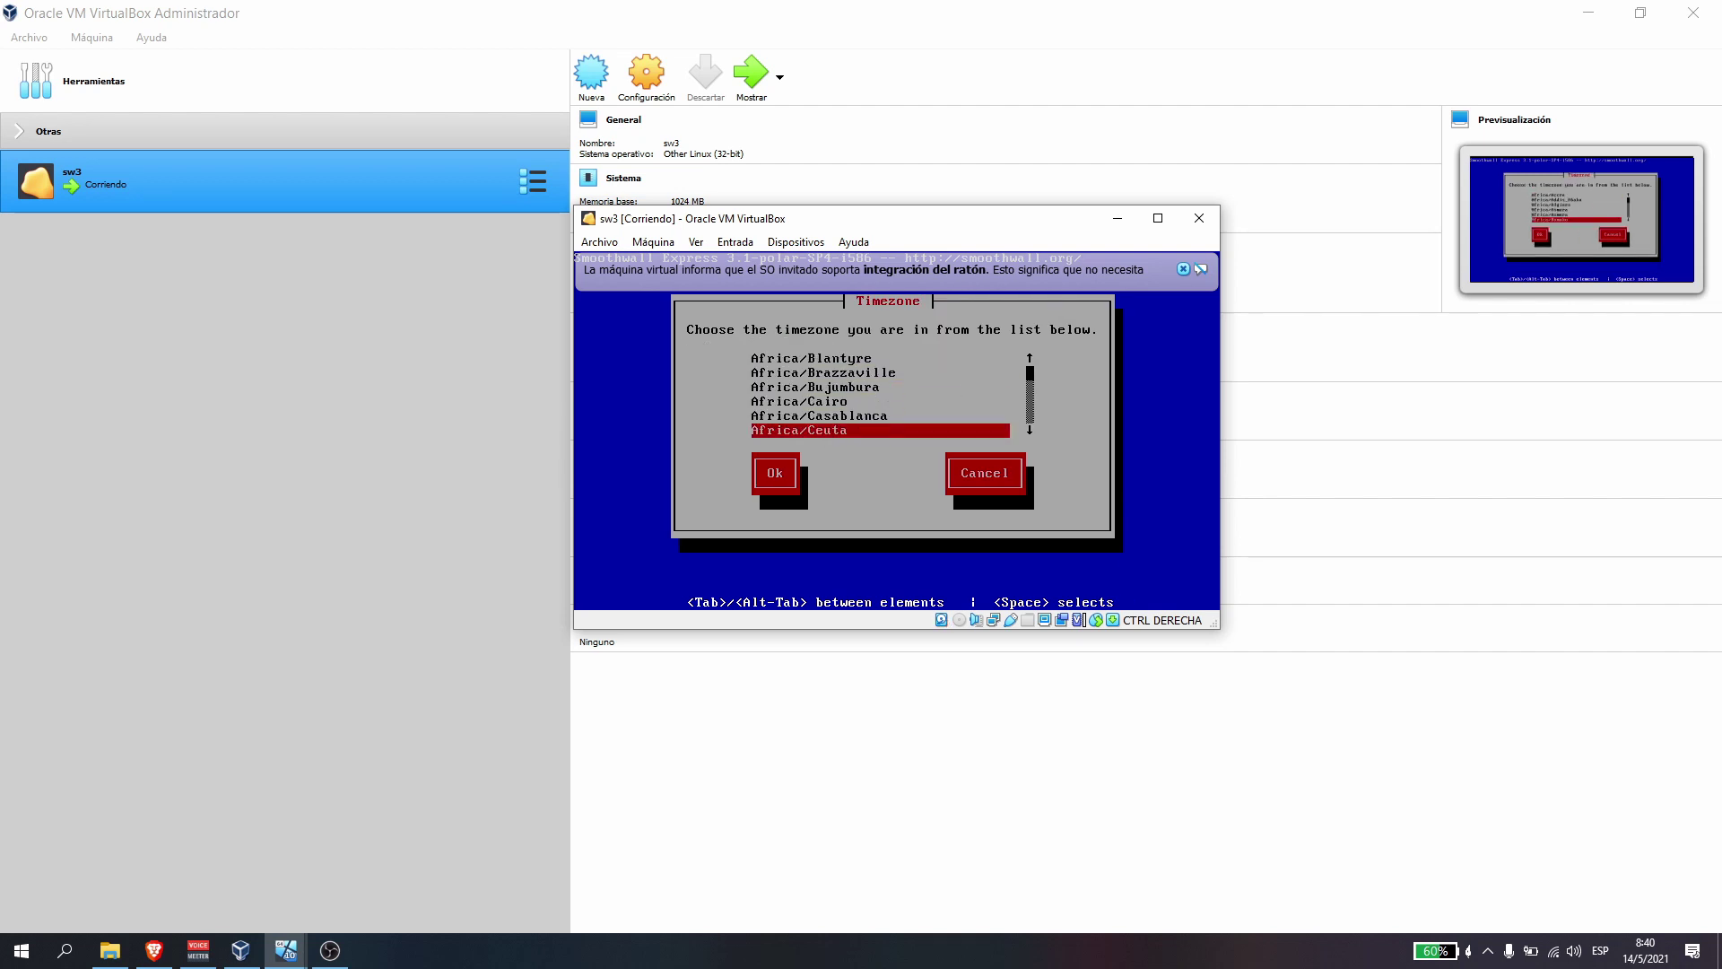
key(Down)
key(Down)
key(Down)
key(Down)
key(Down)
key(Down)
key(Down)
key(Down)
key(Down)
key(Down)
key(Down)
key(Down)
key(Down)
key(Down)
key(Down)
key(Down)
key(Down)
key(Down)
key(Down)
key(Down)
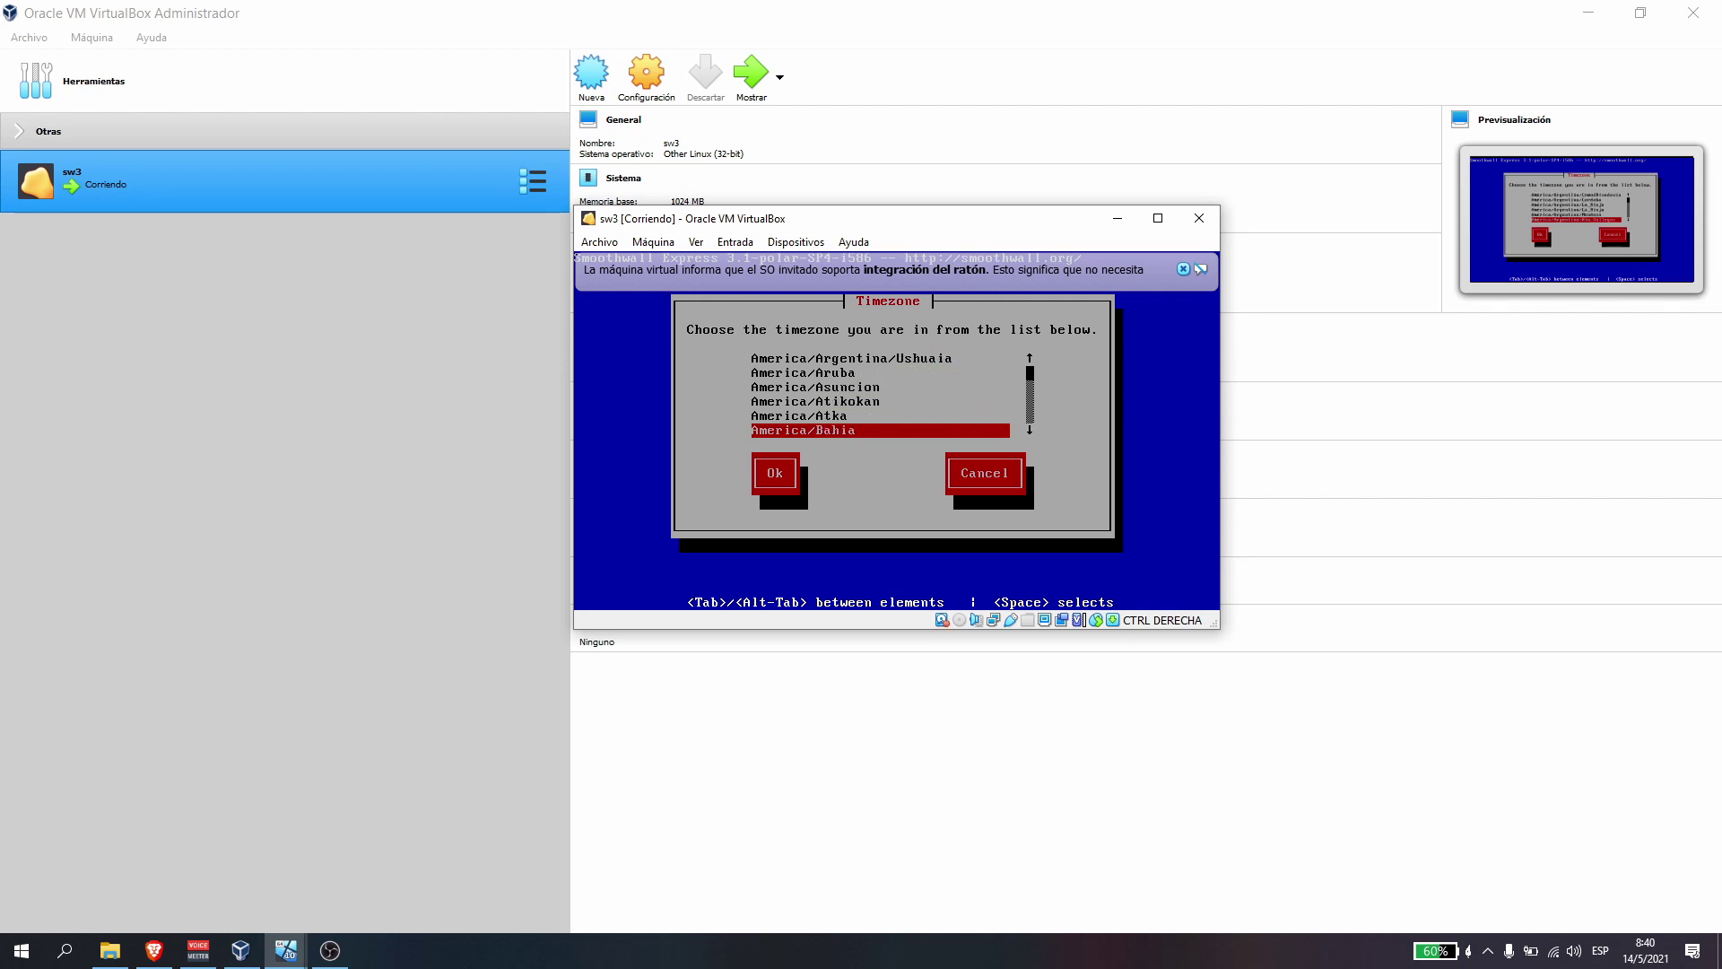
key(Down)
key(Down)
key(Down)
key(Down)
key(Down)
key(Down)
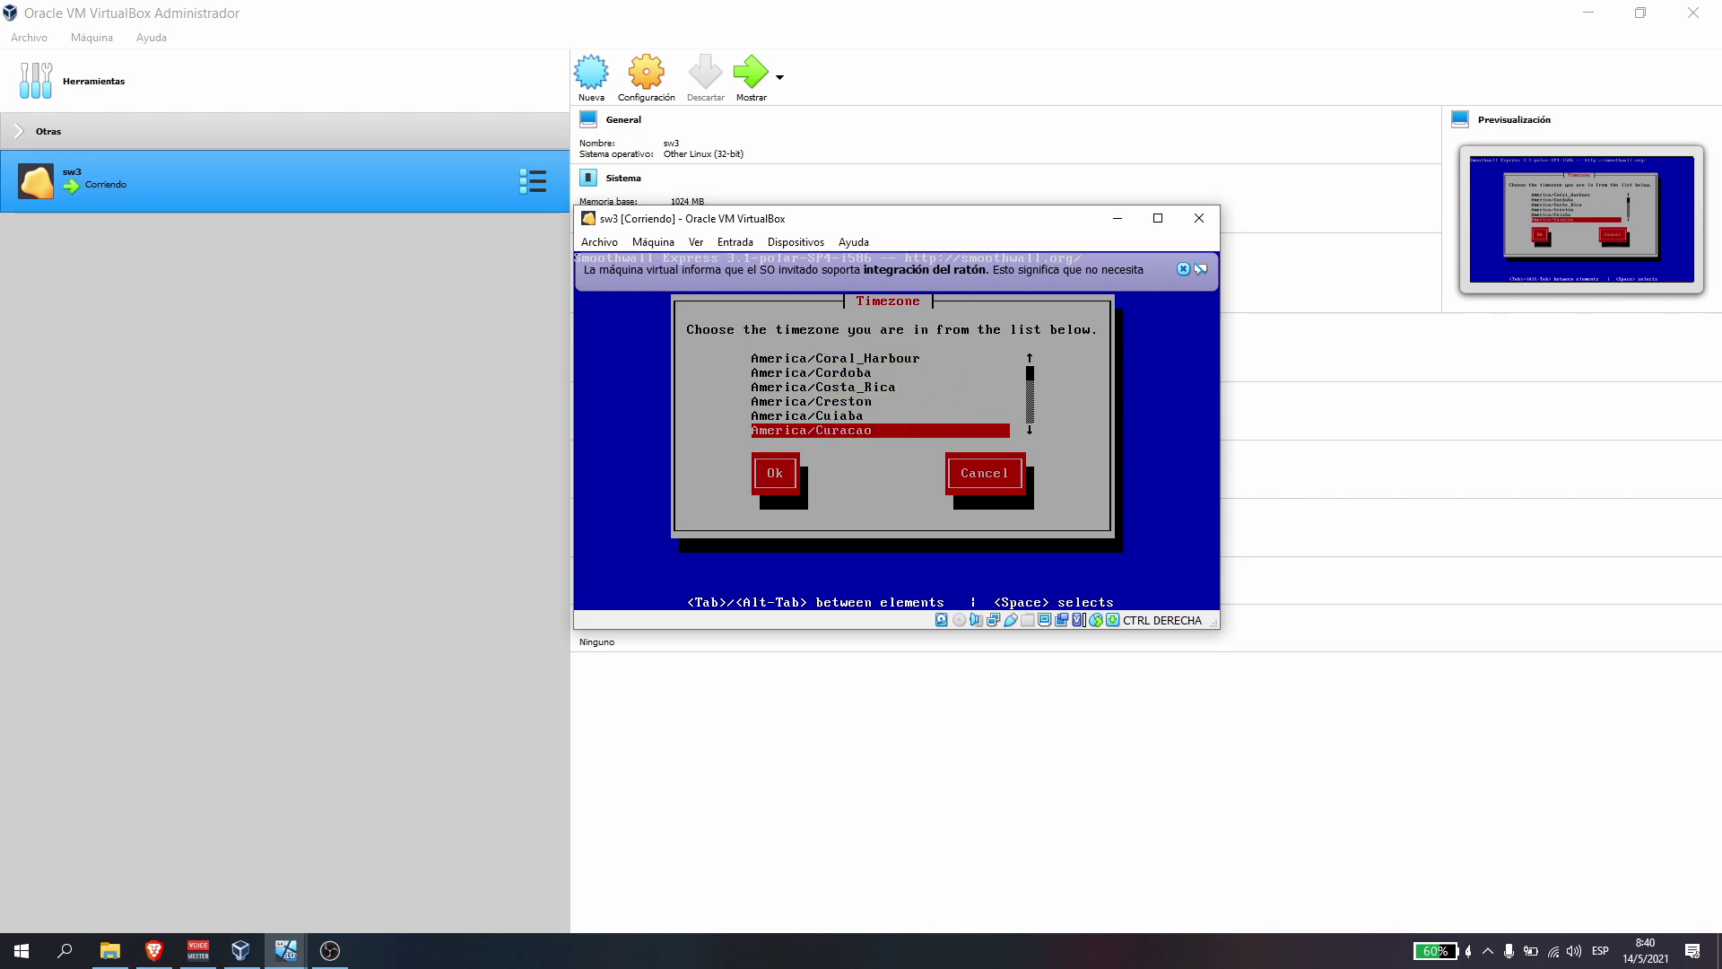
key(Down)
key(Down)
key(Down)
key(Down)
key(Down)
key(Down)
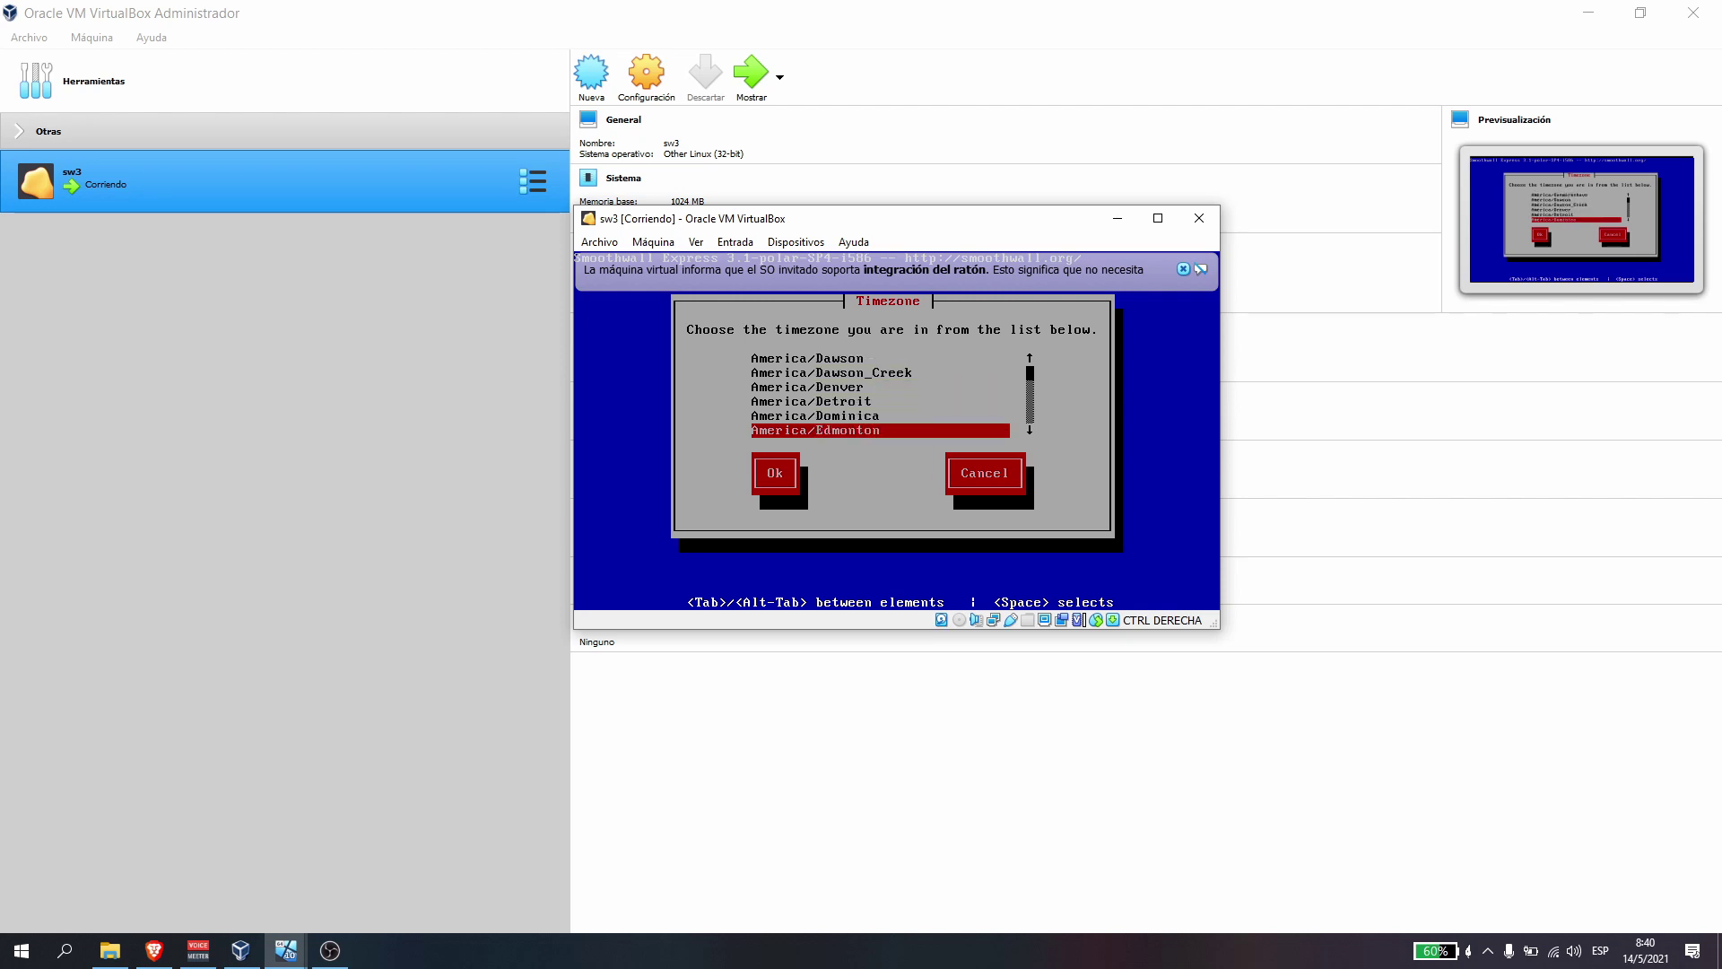
key(Up)
key(Up)
key(Return)
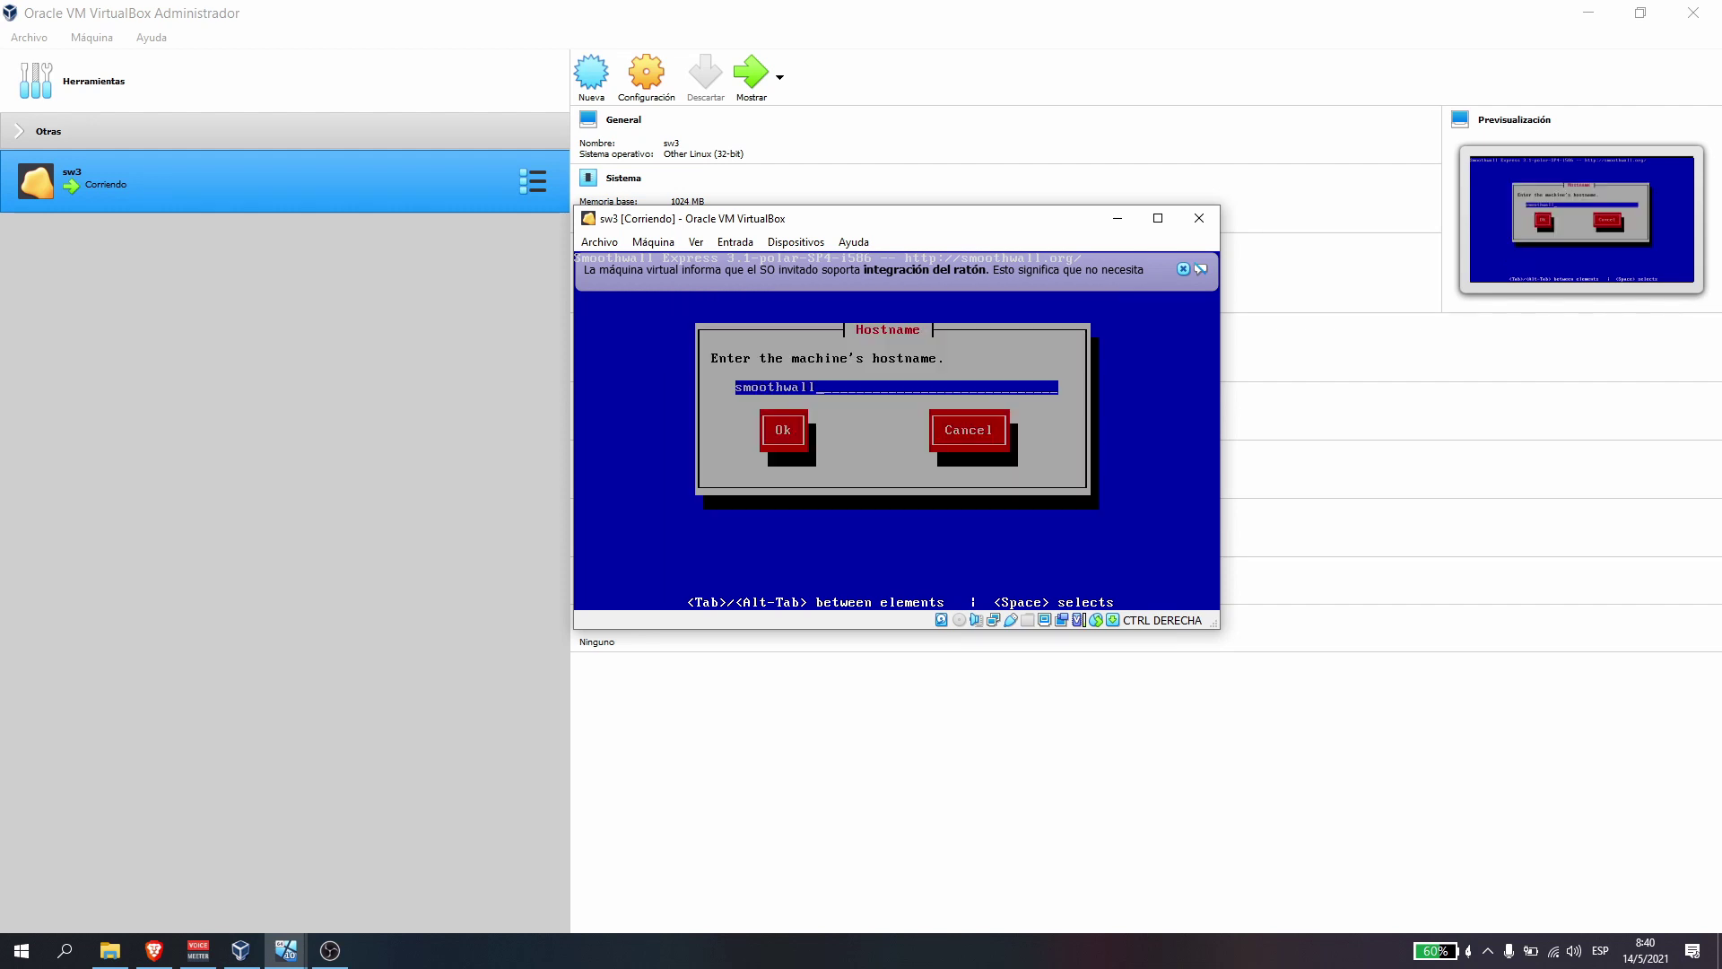
- Replace the machine's hostname with sw3 and accept it
key(BackSpace)
key(BackSpace)
key(BackSpace)
key(BackSpace)
key(BackSpace)
key(BackSpace)
key(BackSpace)
key(BackSpace)
key(BackSpace)
key(BackSpace)
text(sw3)
key(Tab)
key(Return)
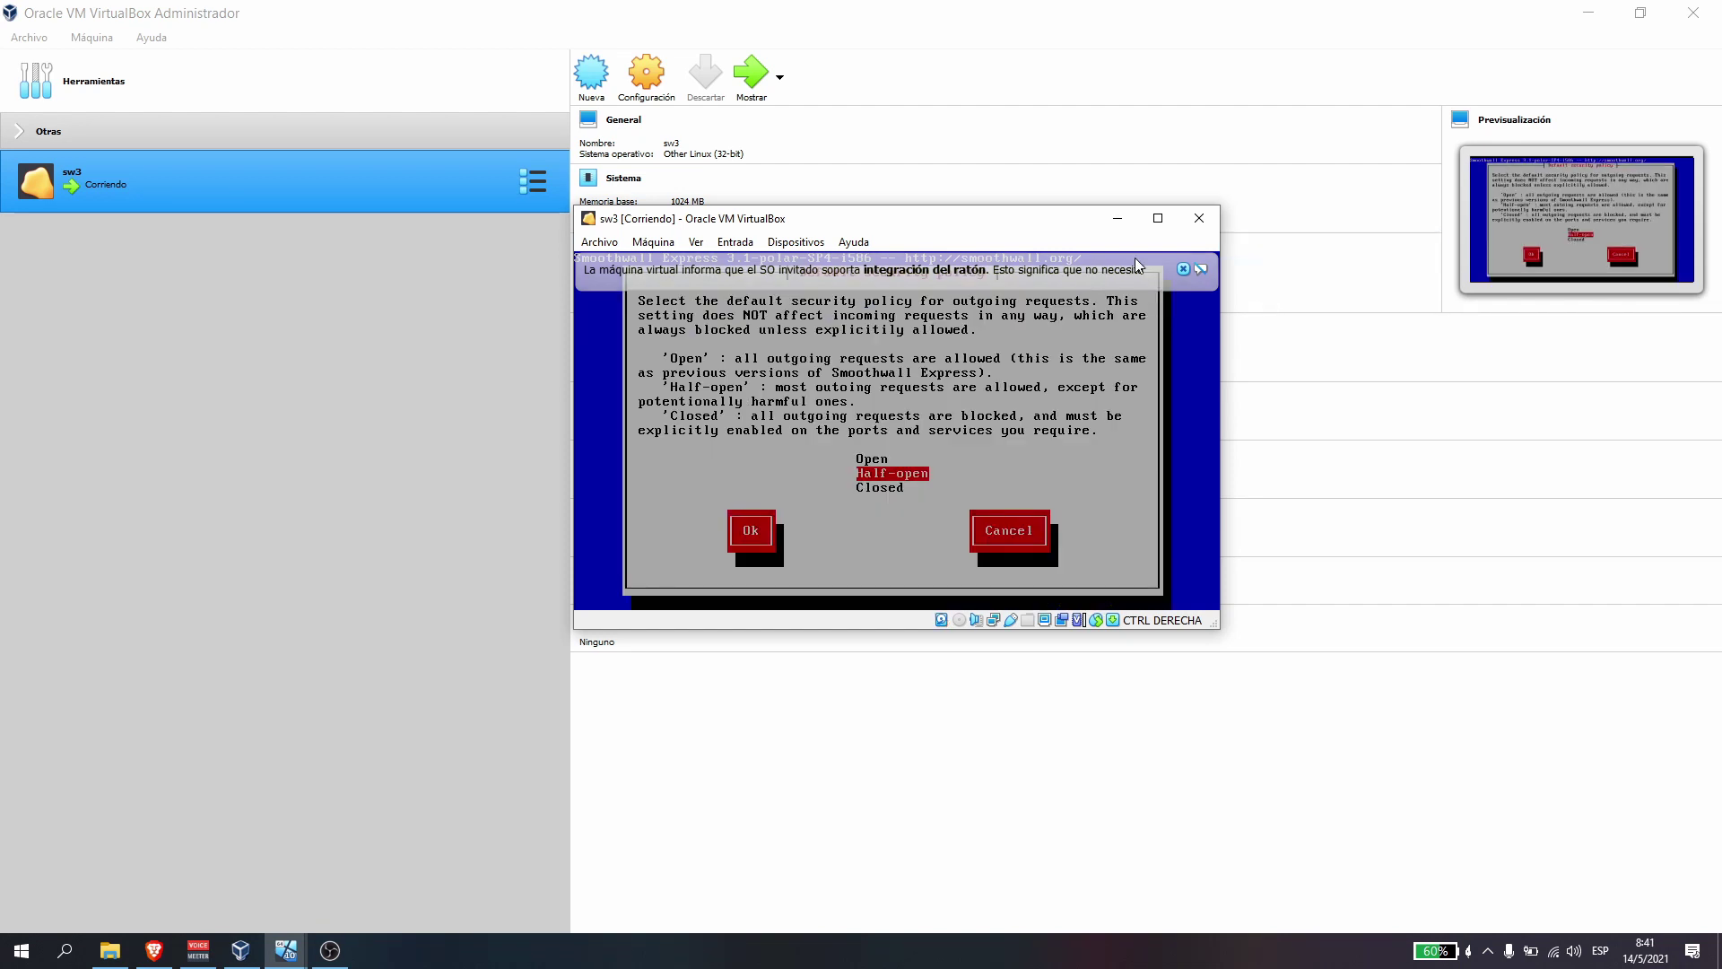
- Maximize the virtual machine window and set the default security policy for outgoing requests to Open
click(1158, 218)
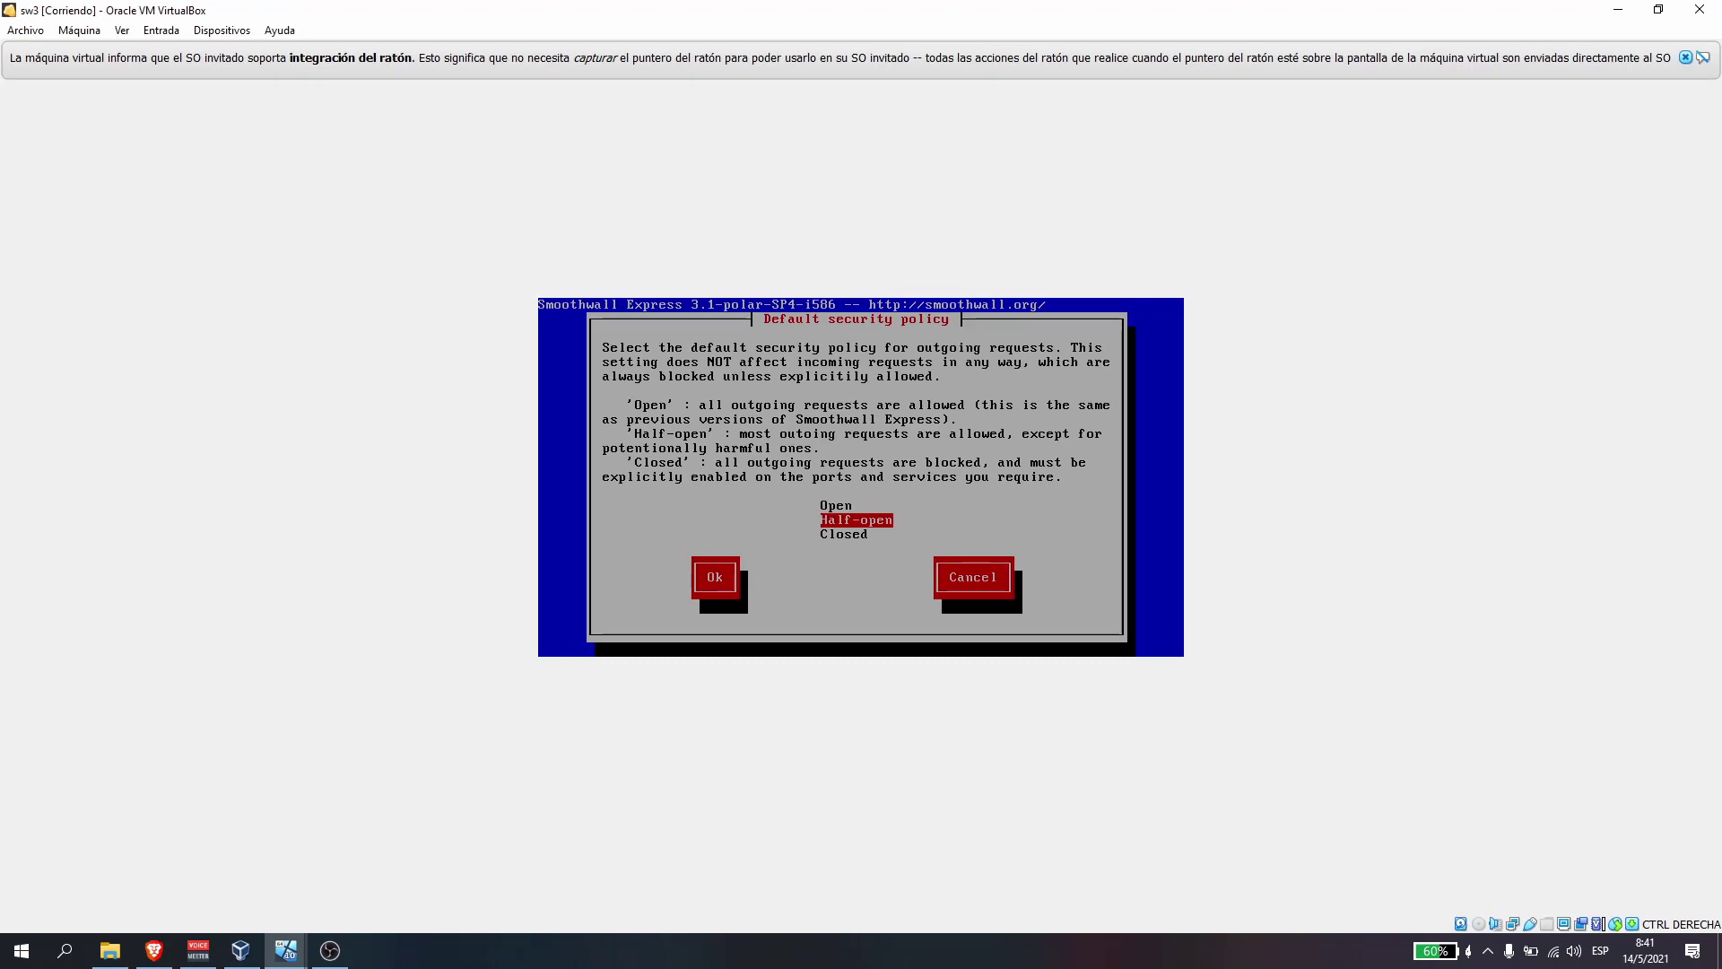
key(Up)
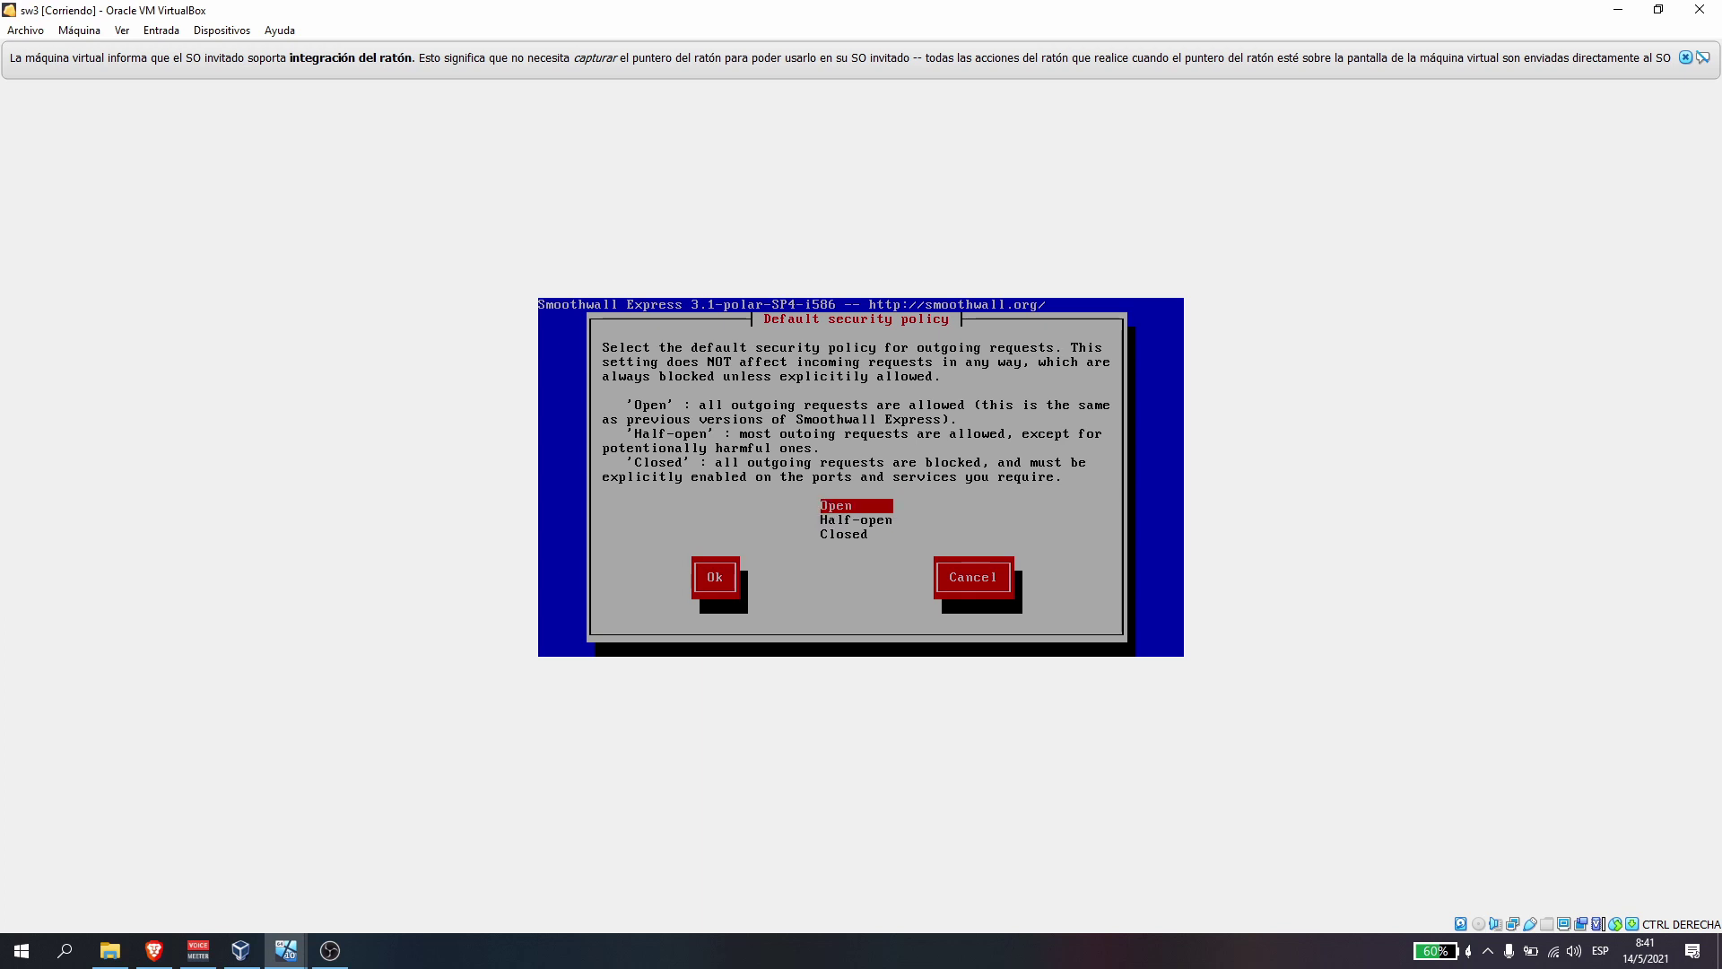
key(Tab)
key(Return)
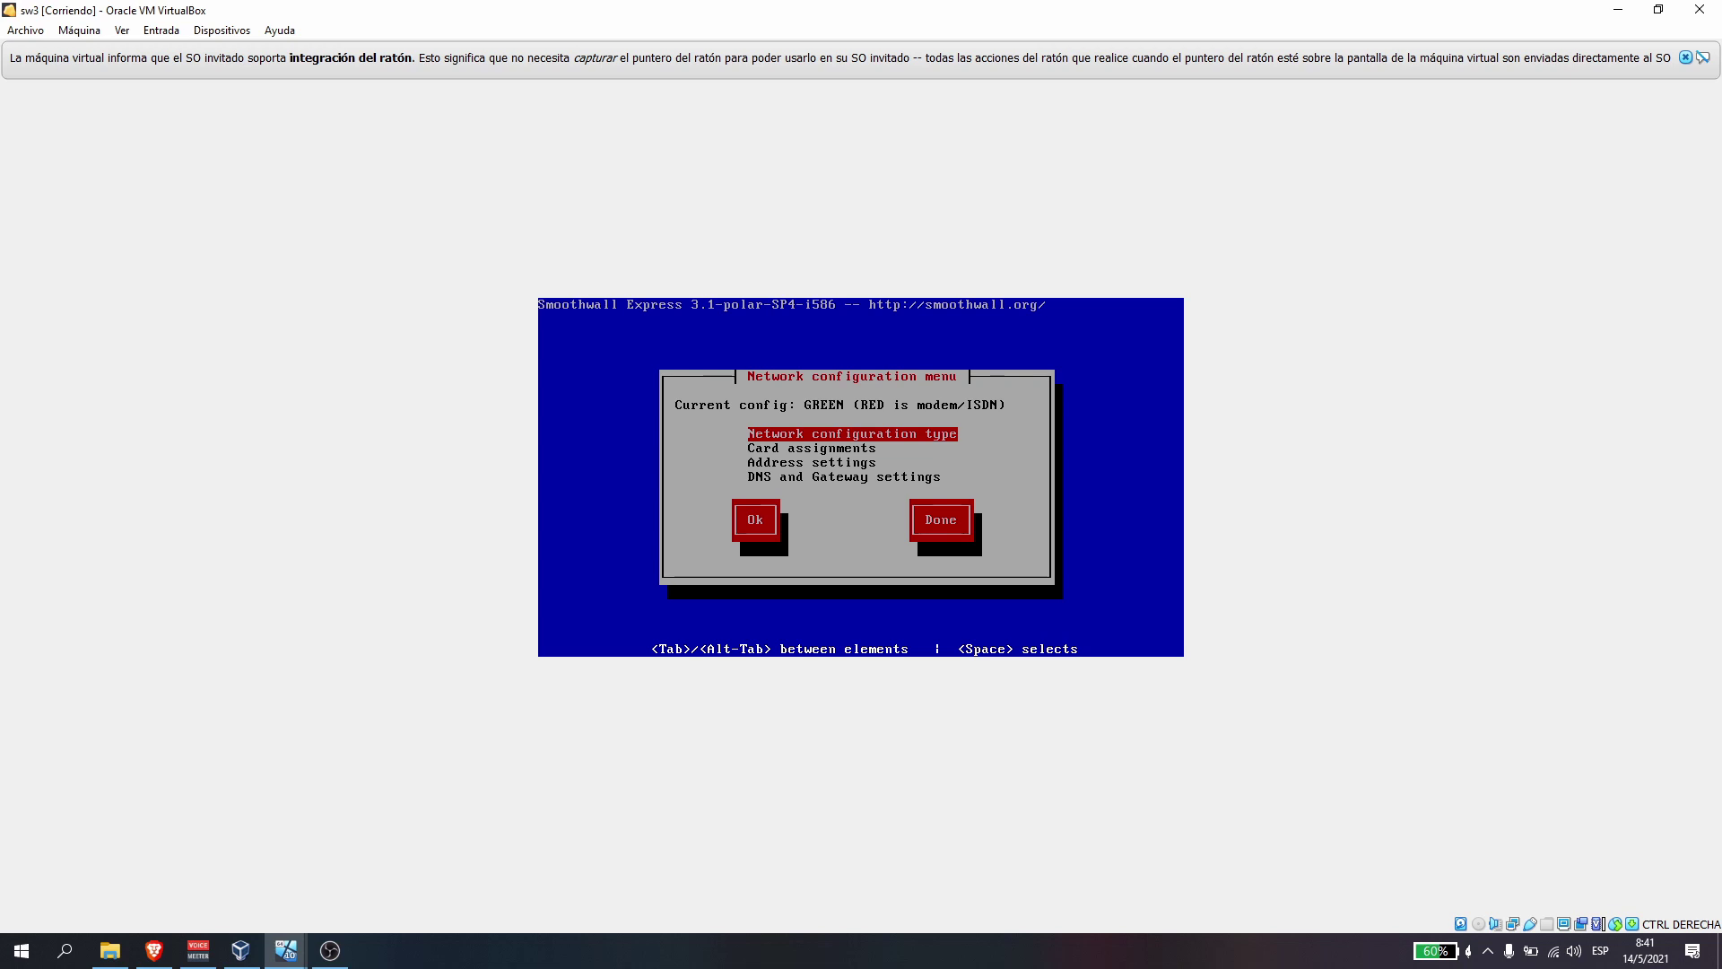
- Set the network configuration type to GREEN + RED
key(Return)
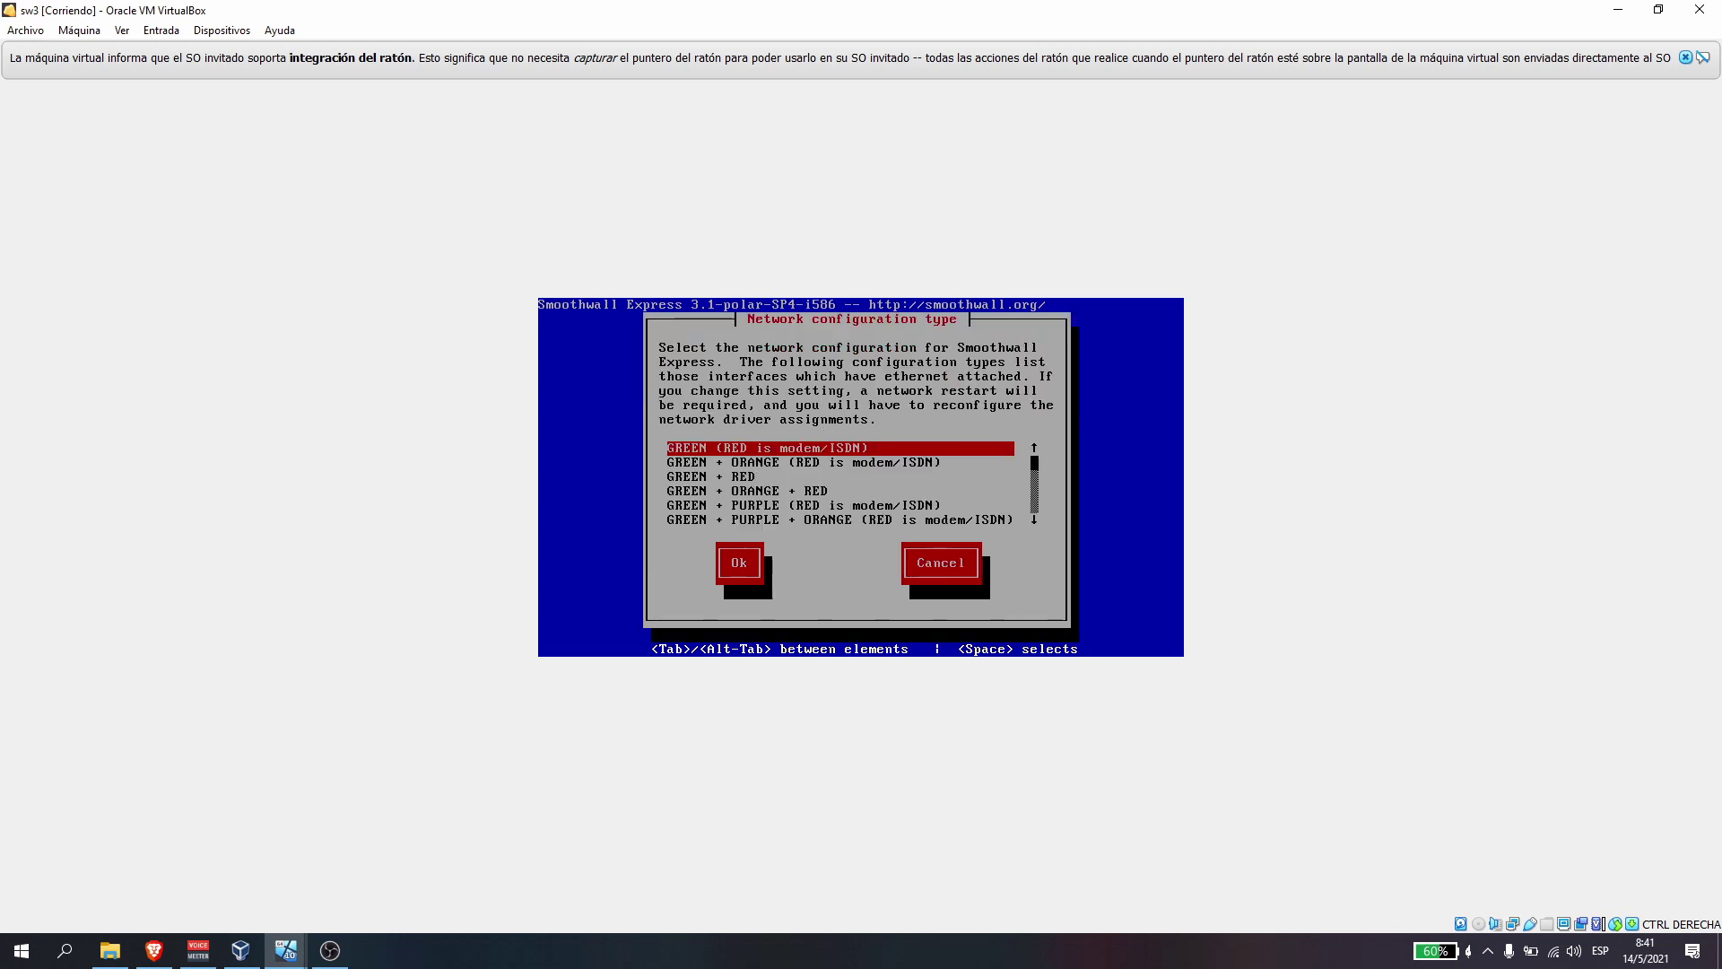
key(Down)
key(Down)
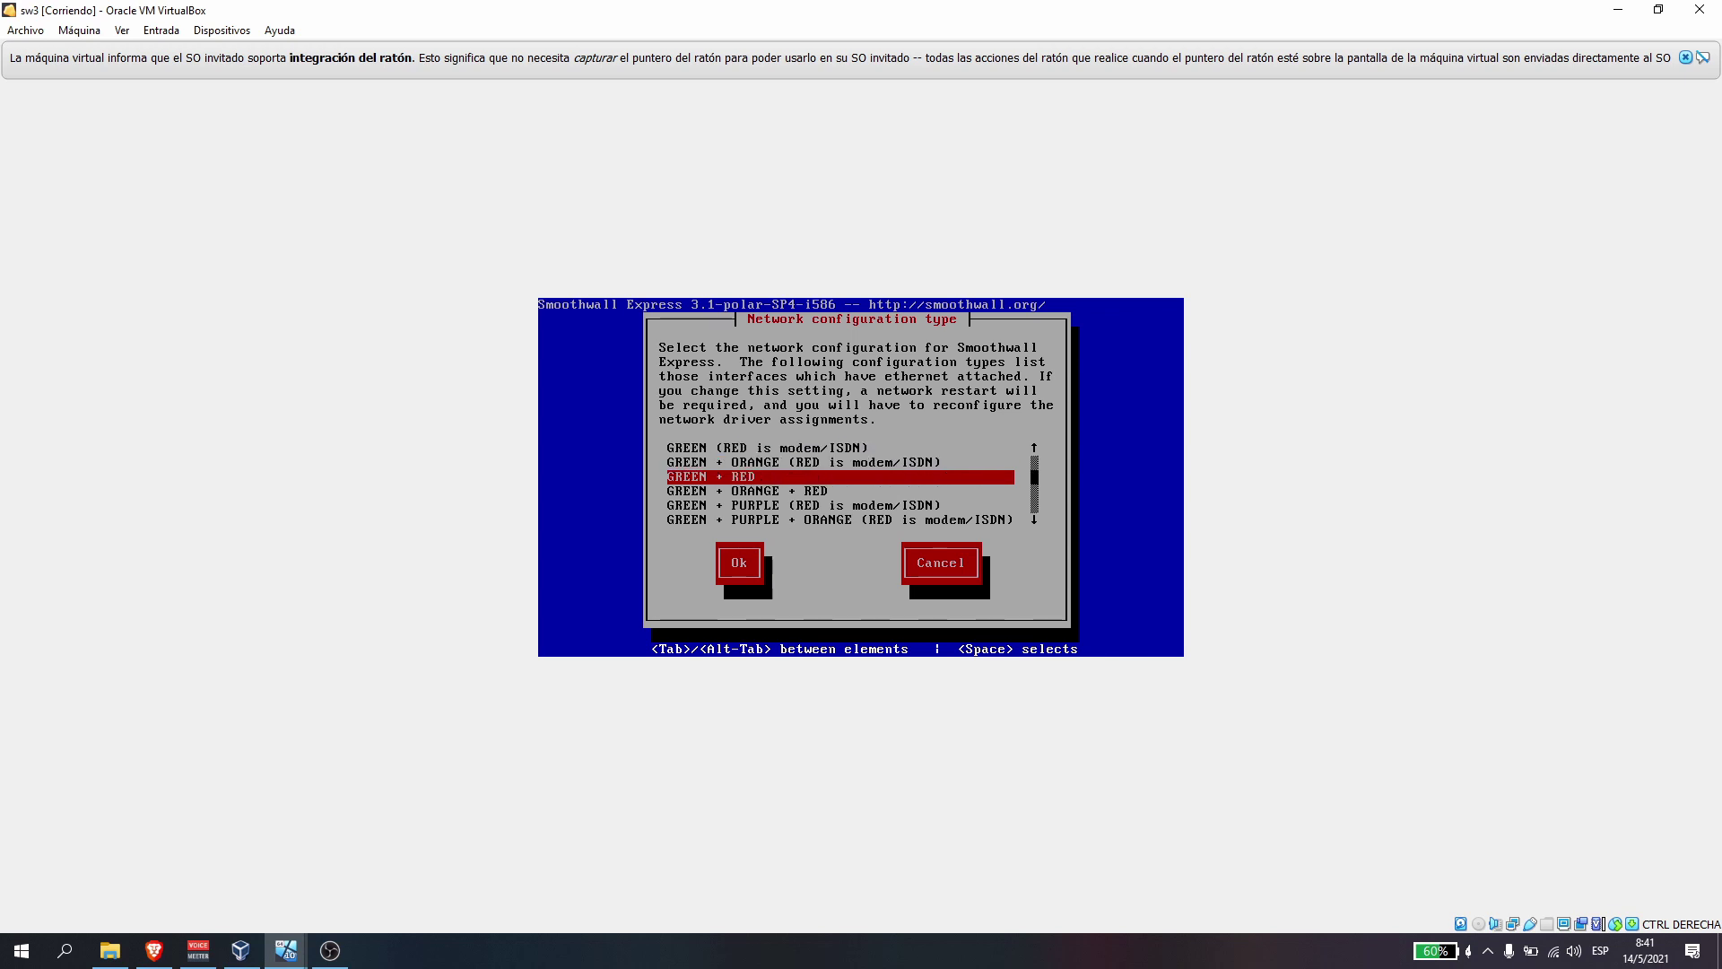
key(Return)
- Assign the network card ending in 4b:d0:01 to RED and the card ending in 65:cb:02 to GREEN
key(Down)
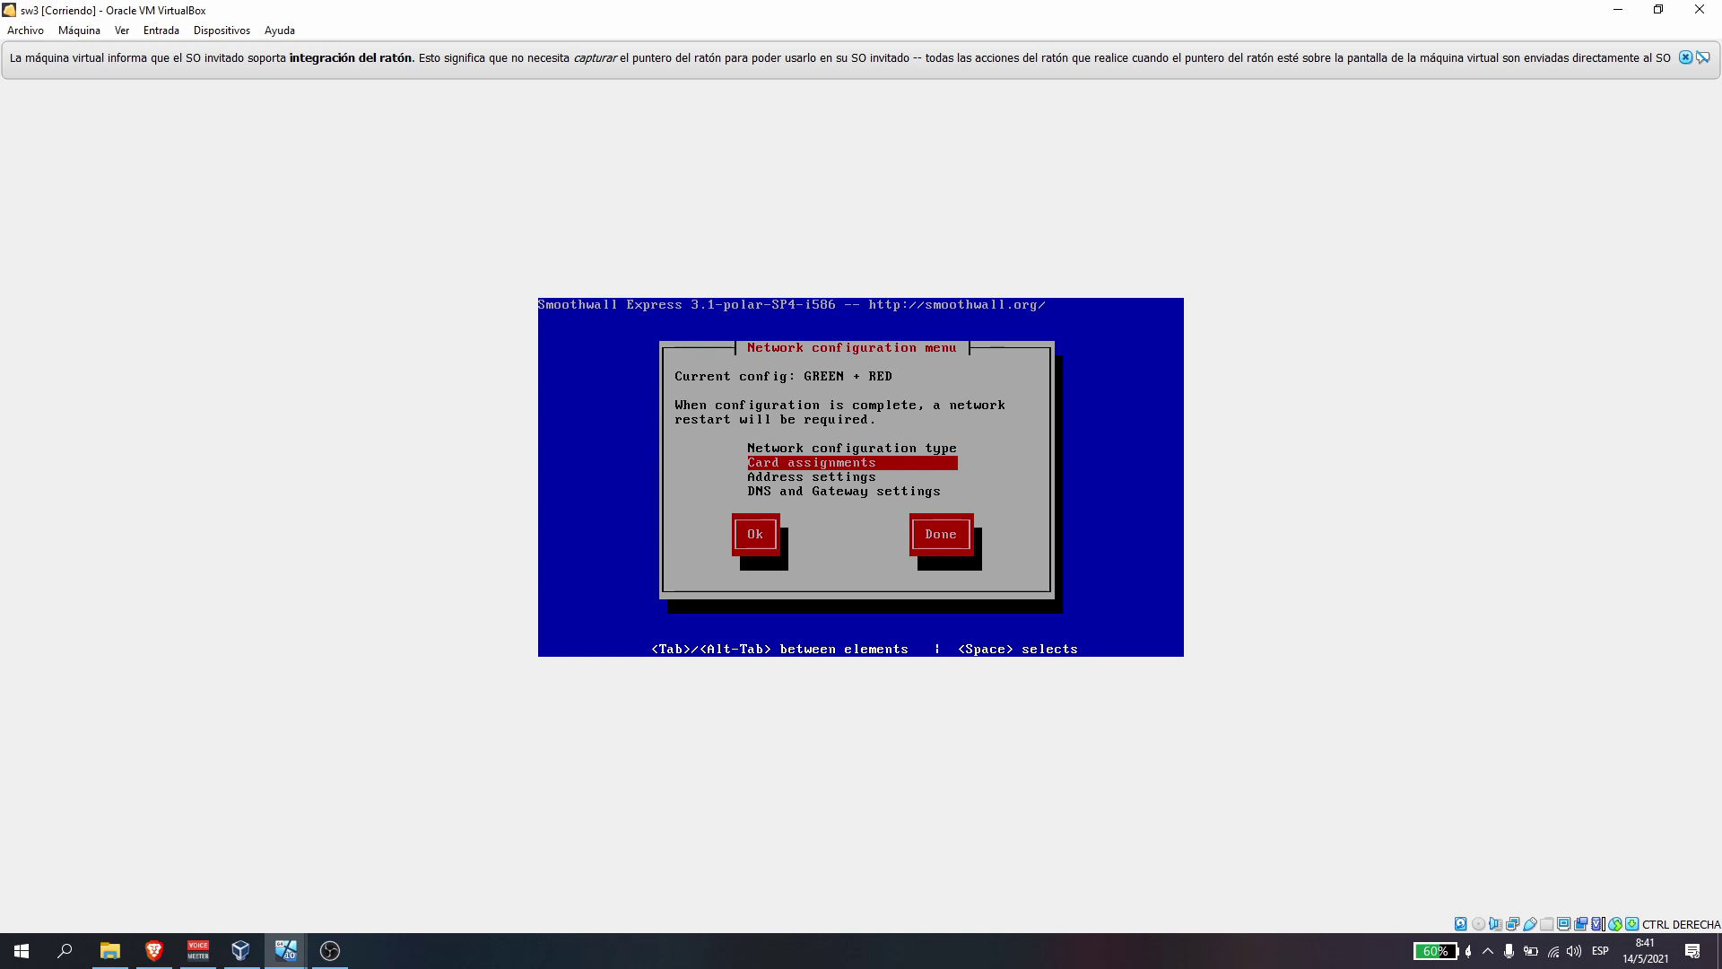
key(Return)
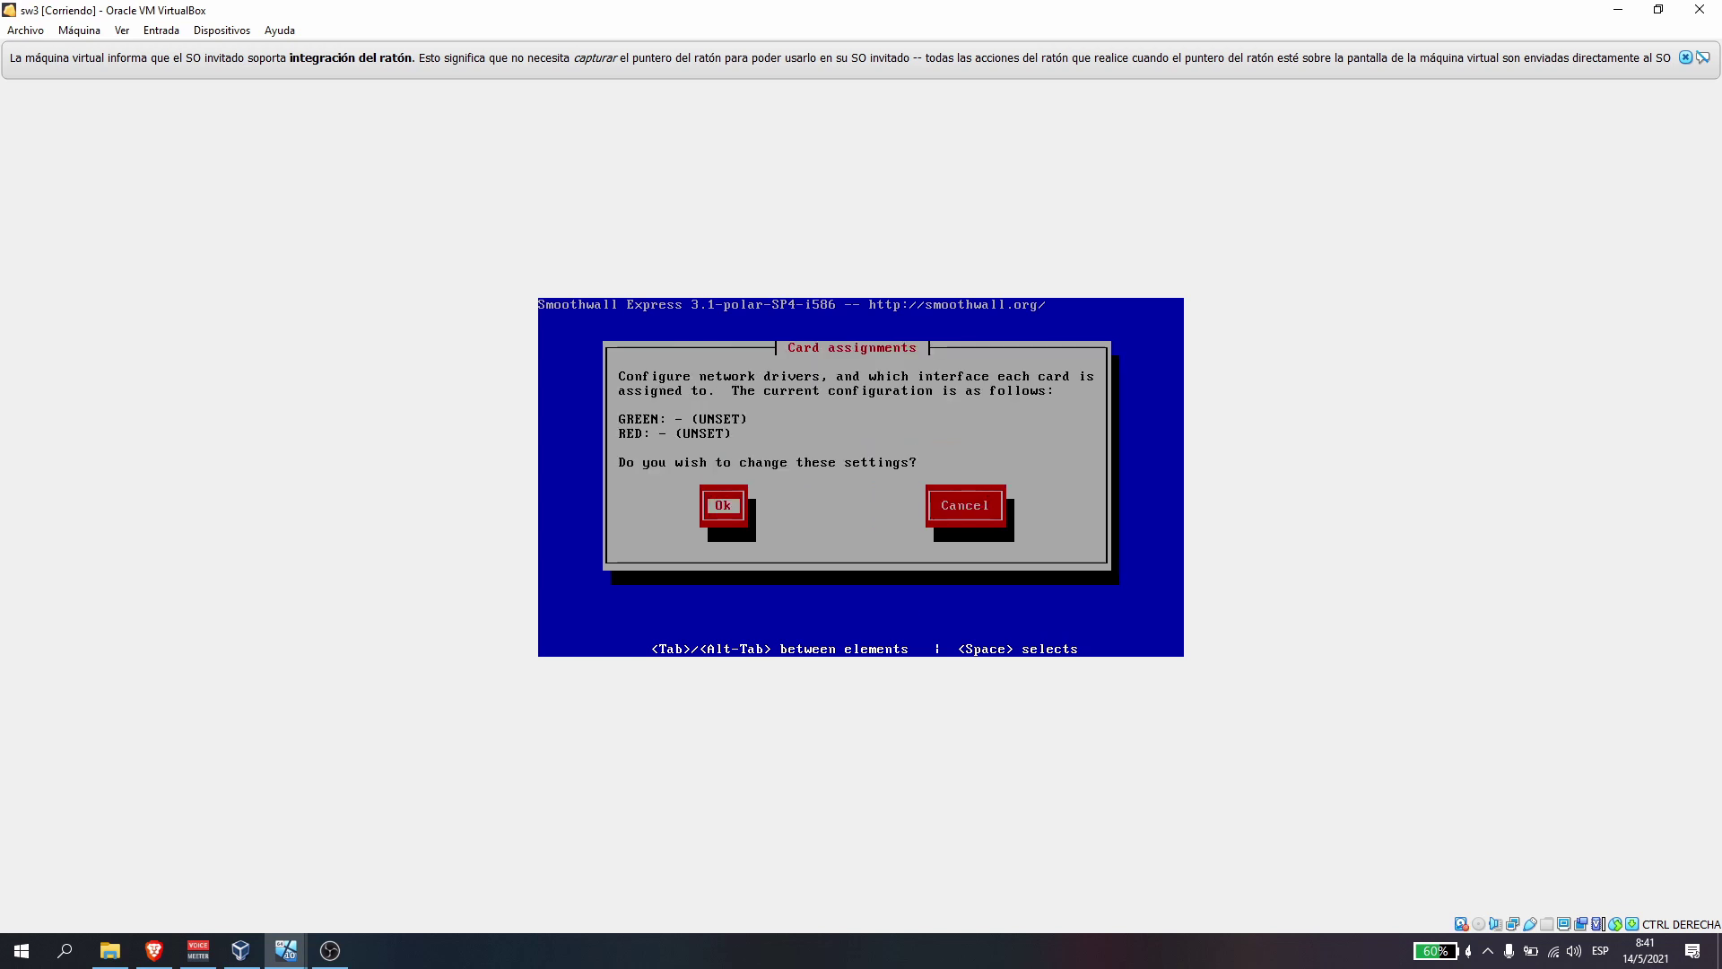
key(Return)
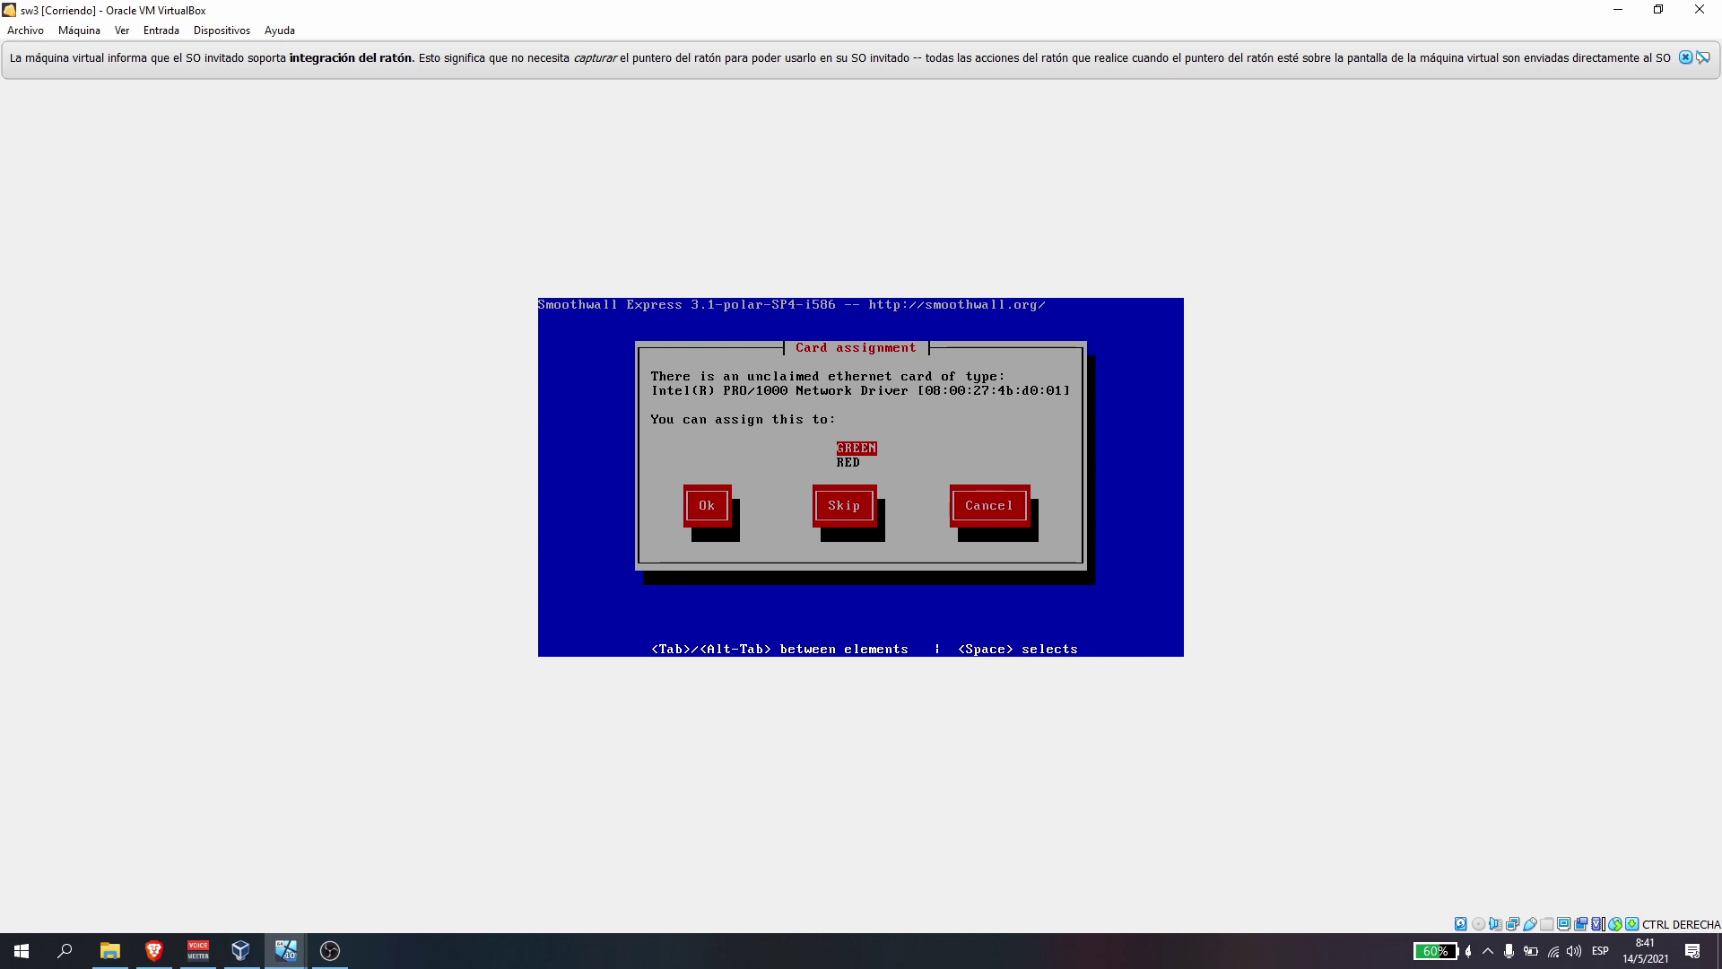
key(Down)
key(Return)
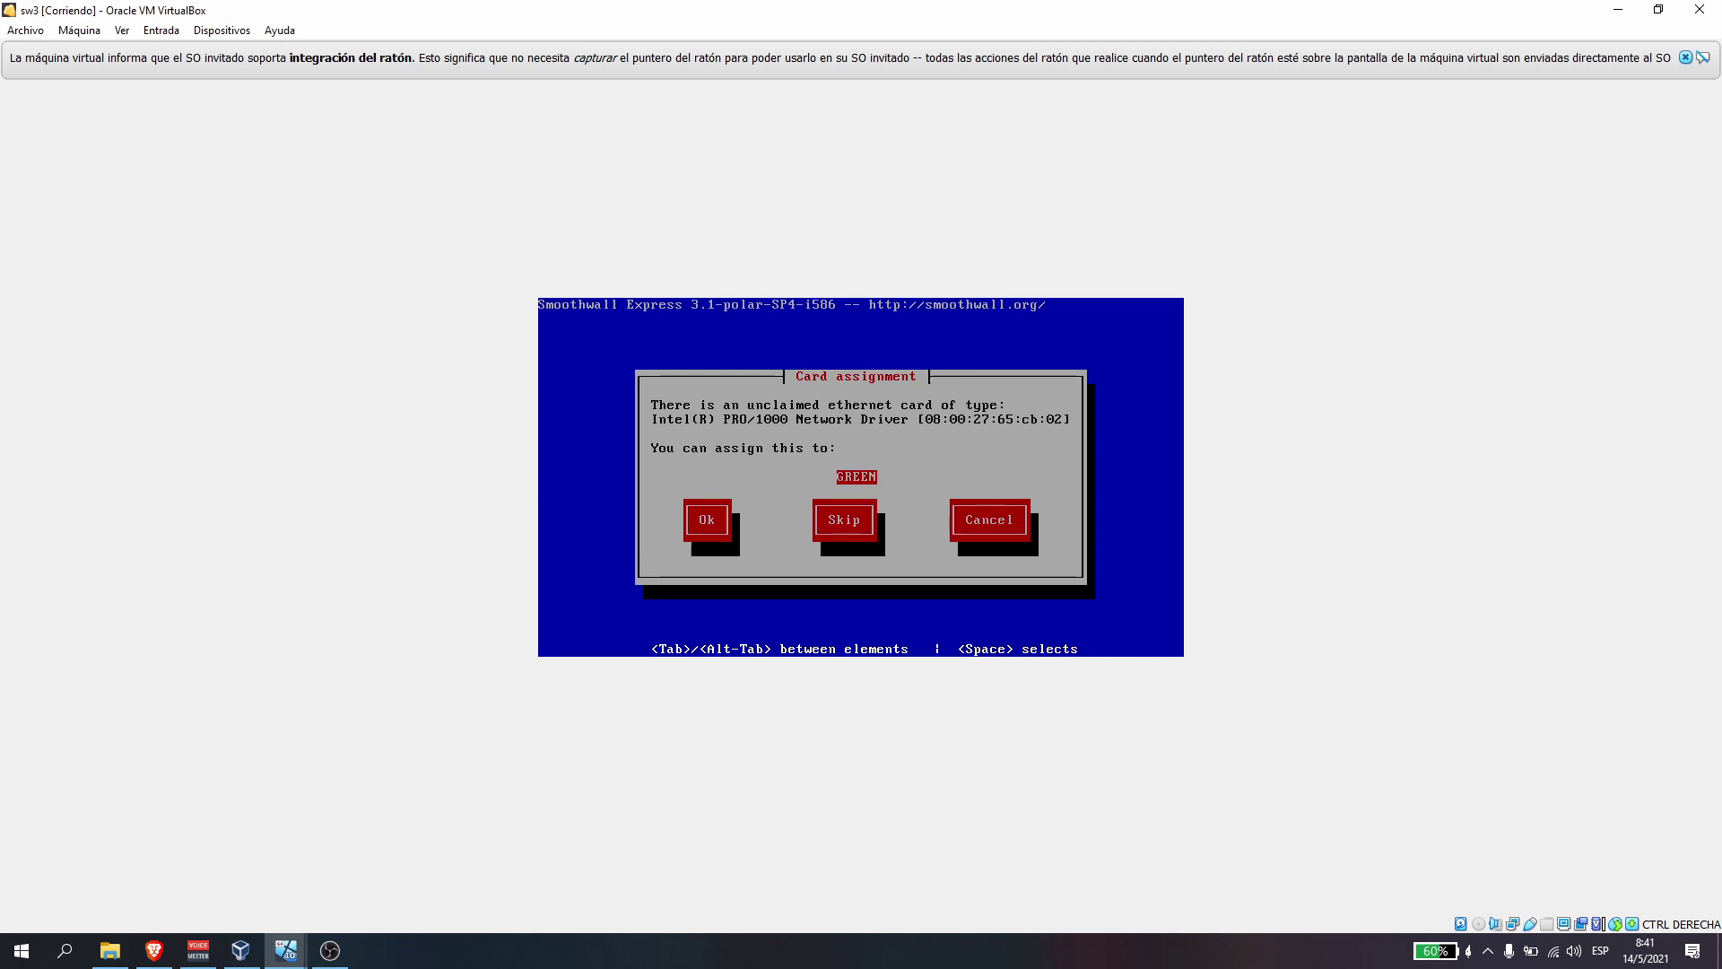
key(Return)
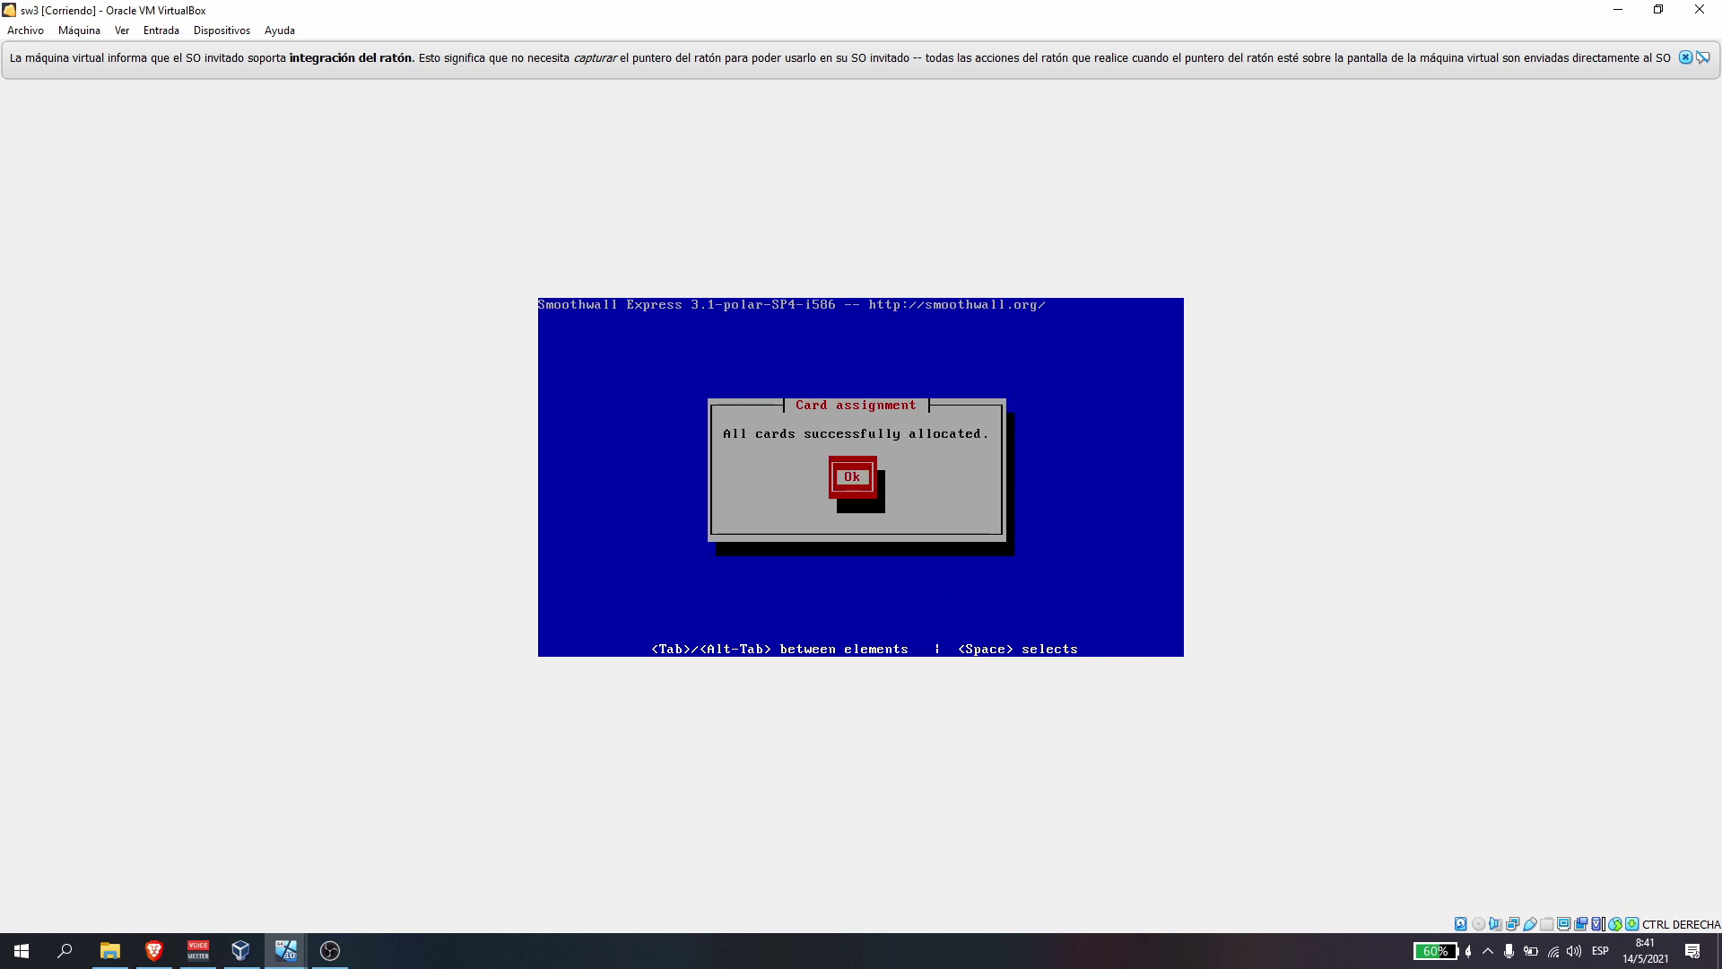
key(Return)
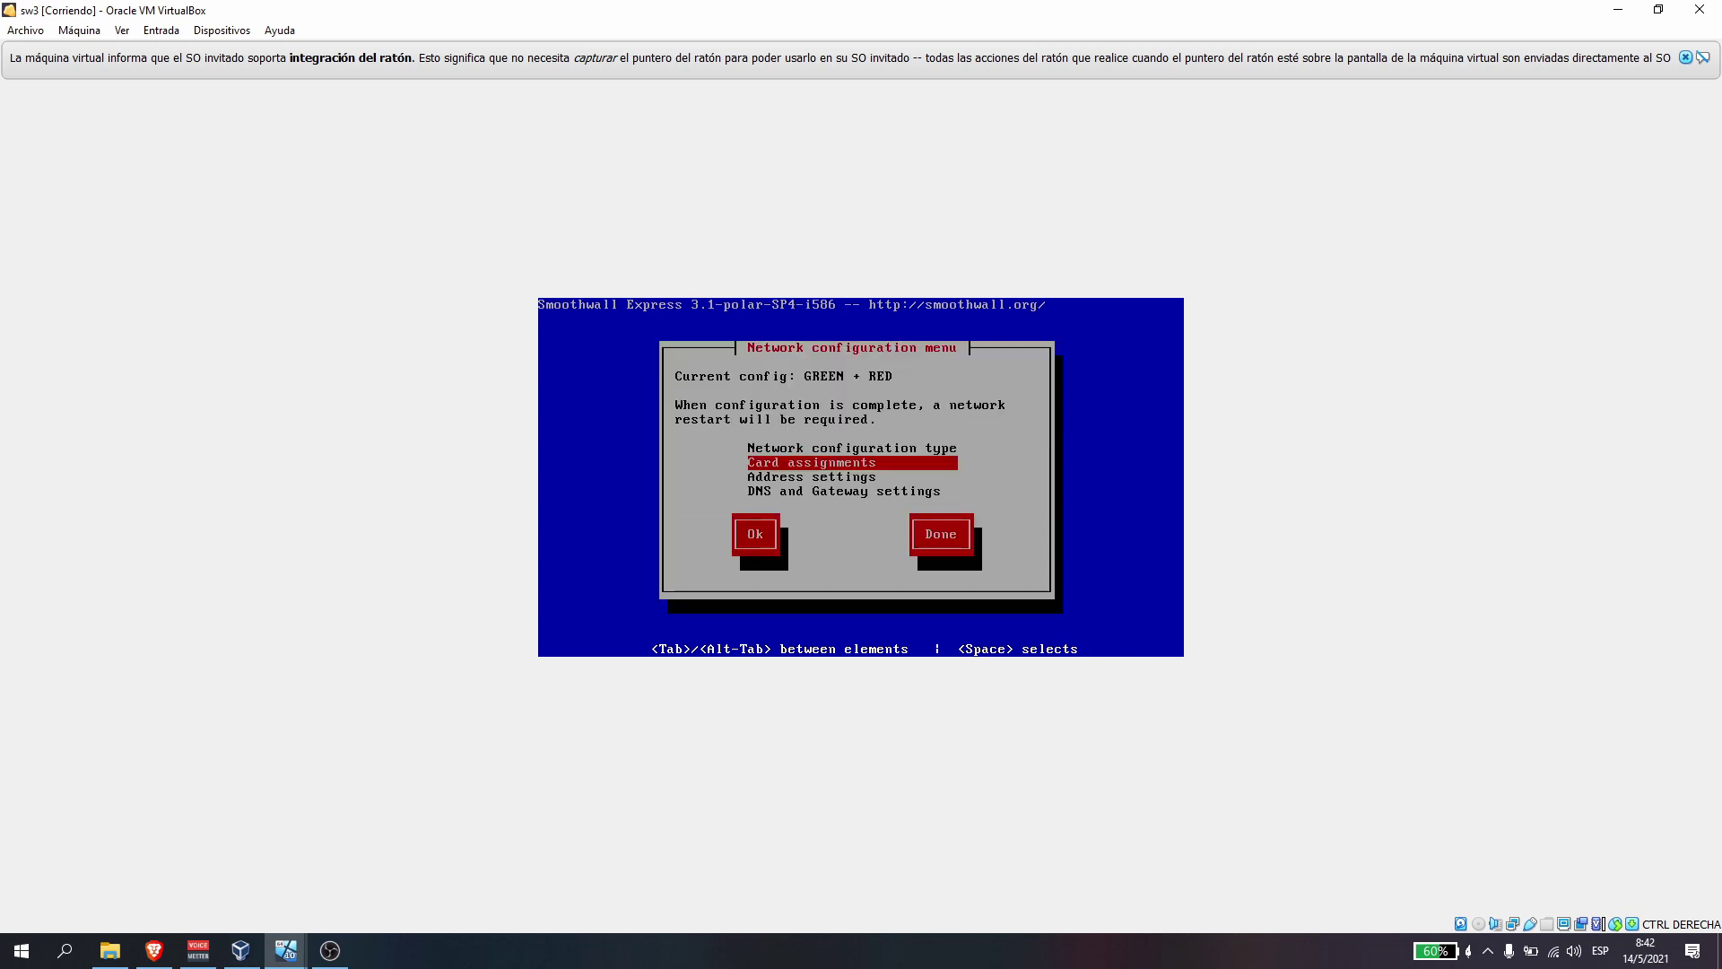
- Accept IP address 192.168.0.1 with network mask 255.255.255.0 for the GREEN interface in the address settings
key(Down)
key(Return)
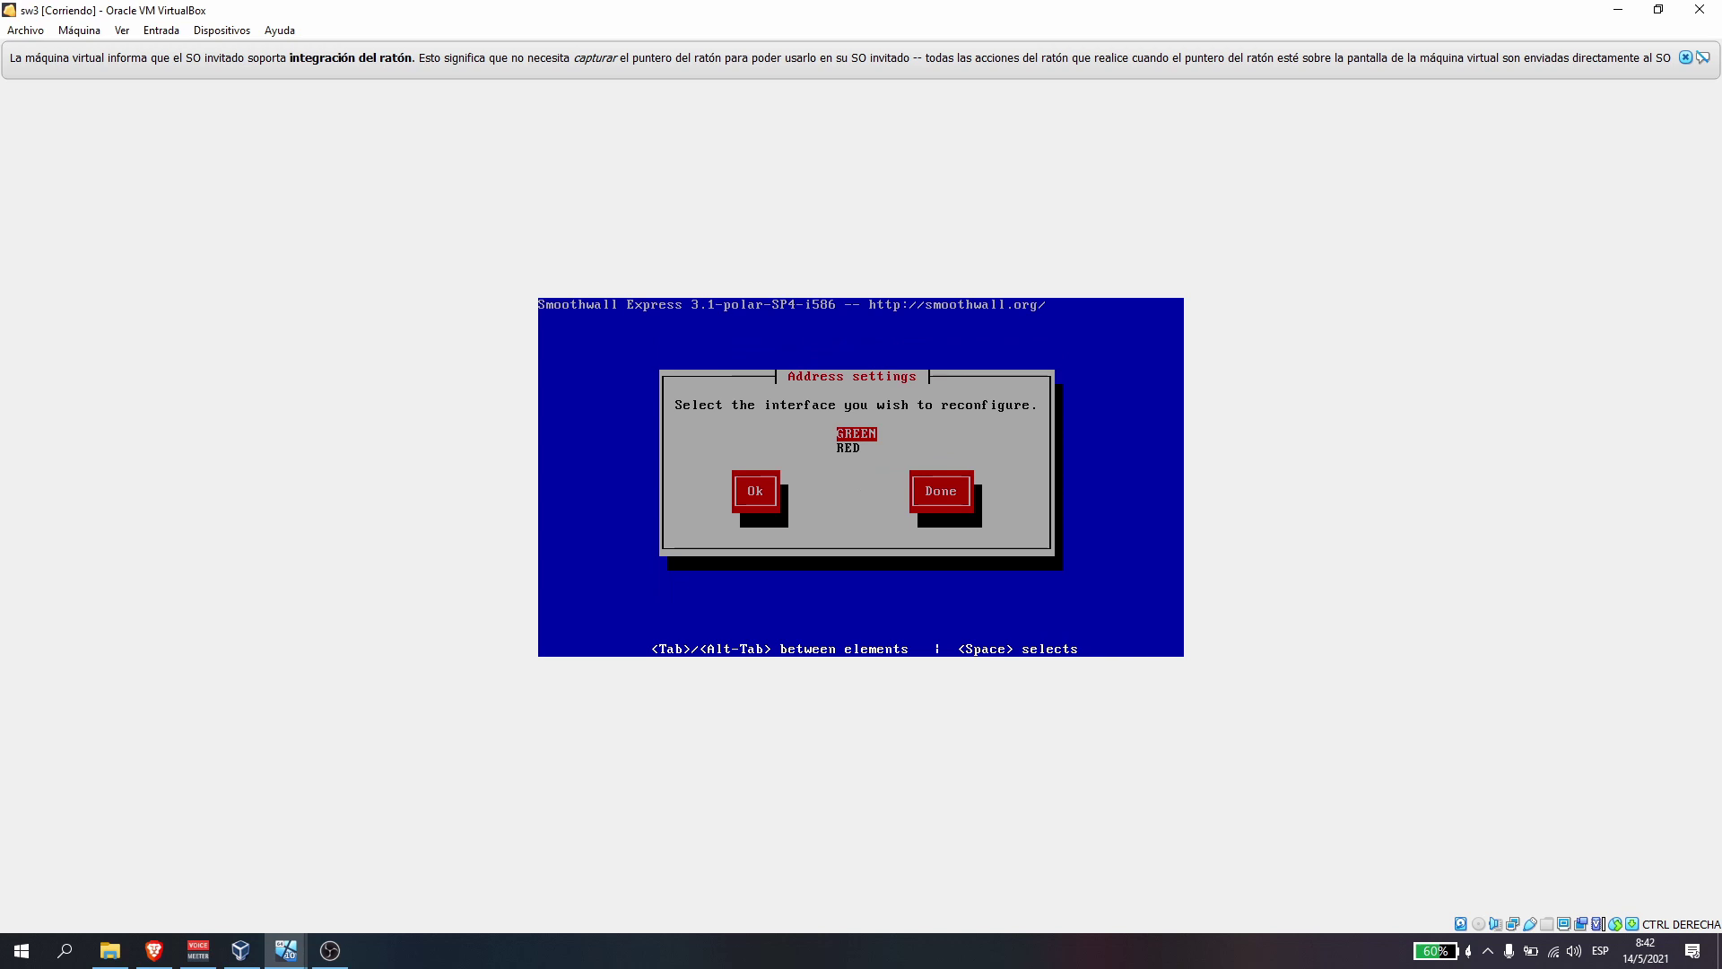
key(Return)
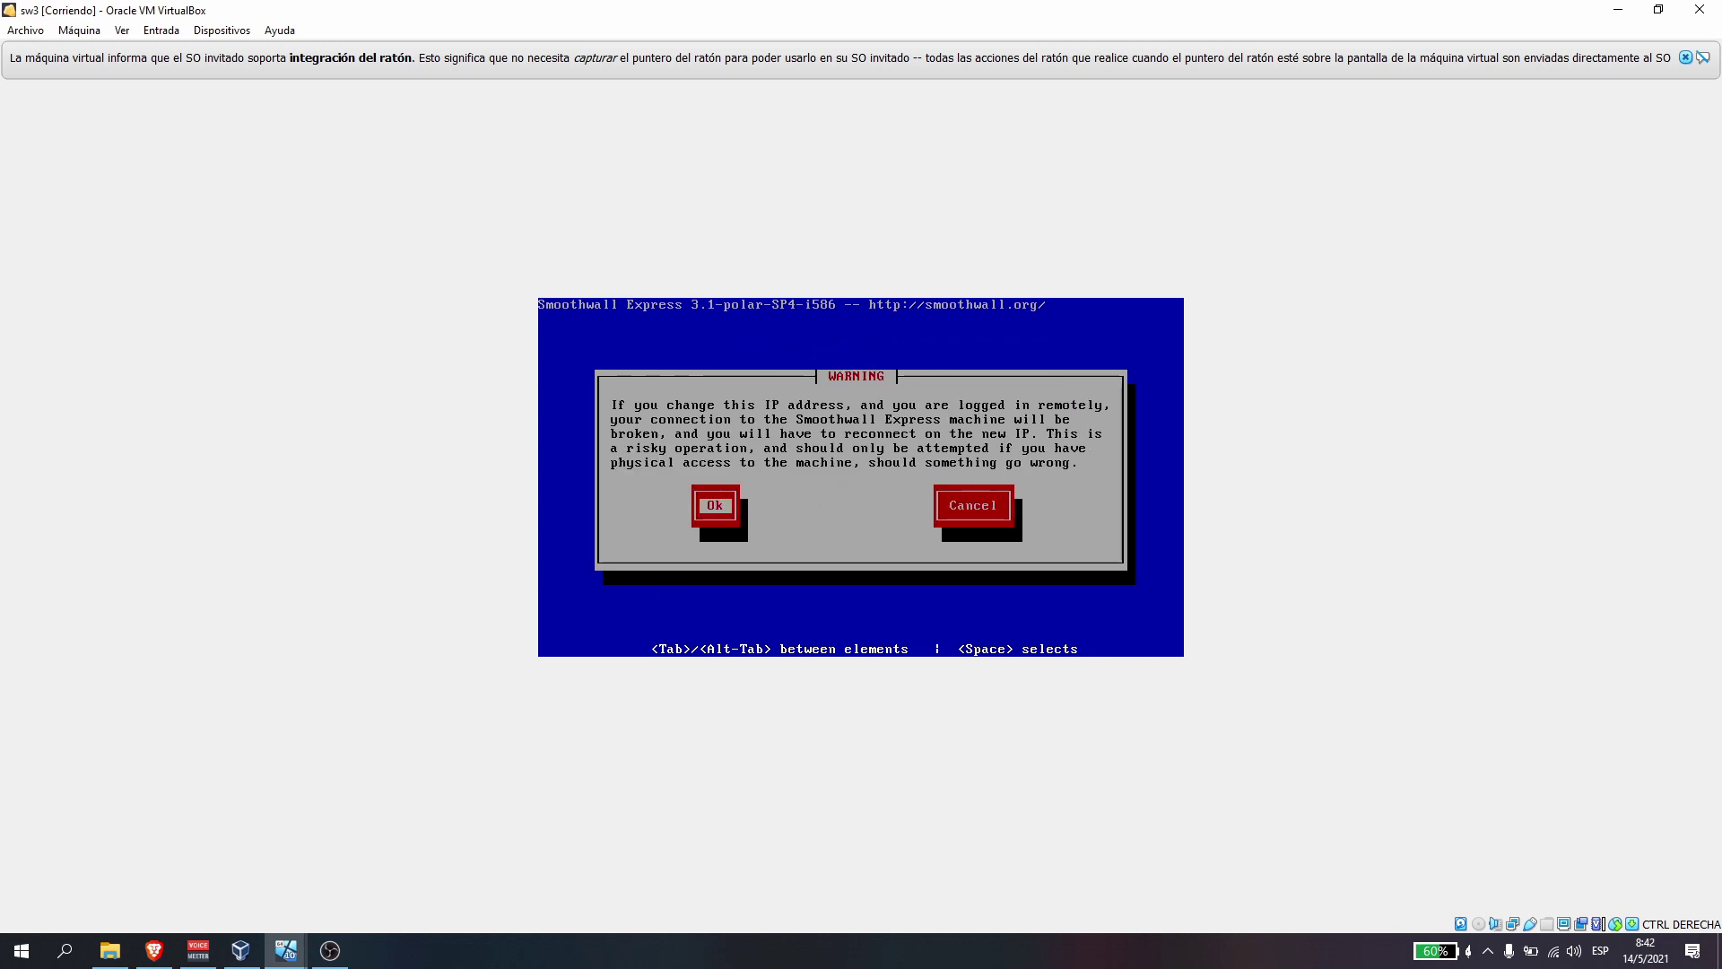
key(Return)
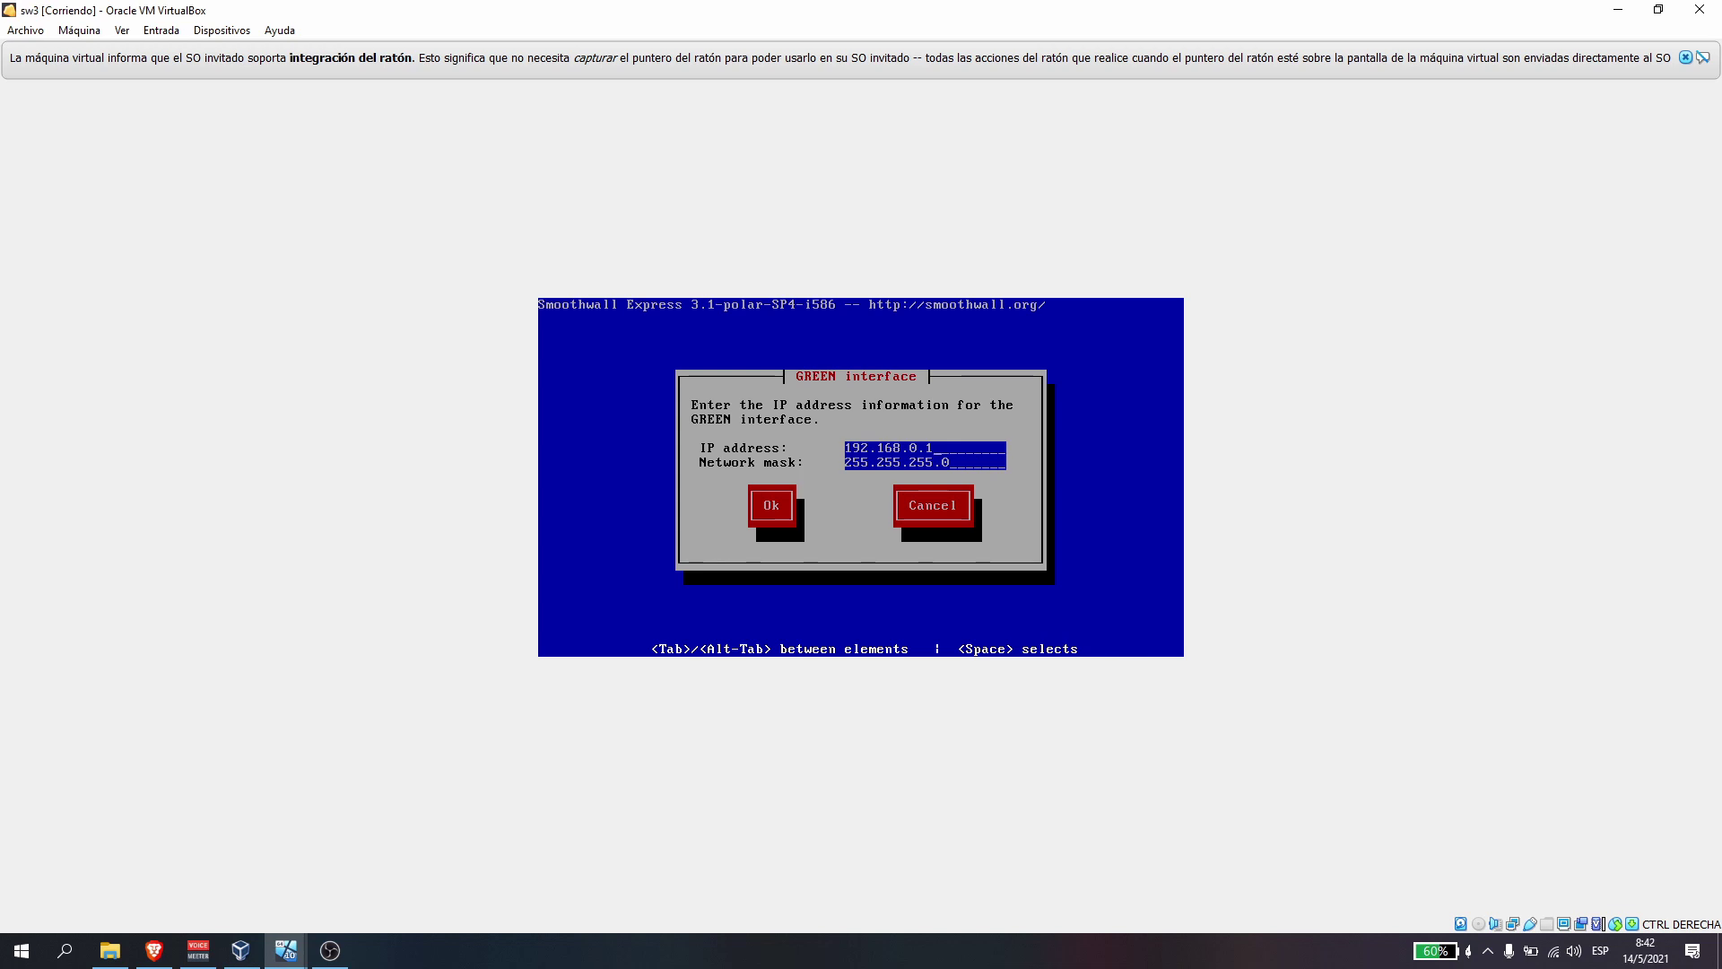
key(Tab)
key(Tab)
key(Tab)
key(Tab)
key(Tab)
key(Return)
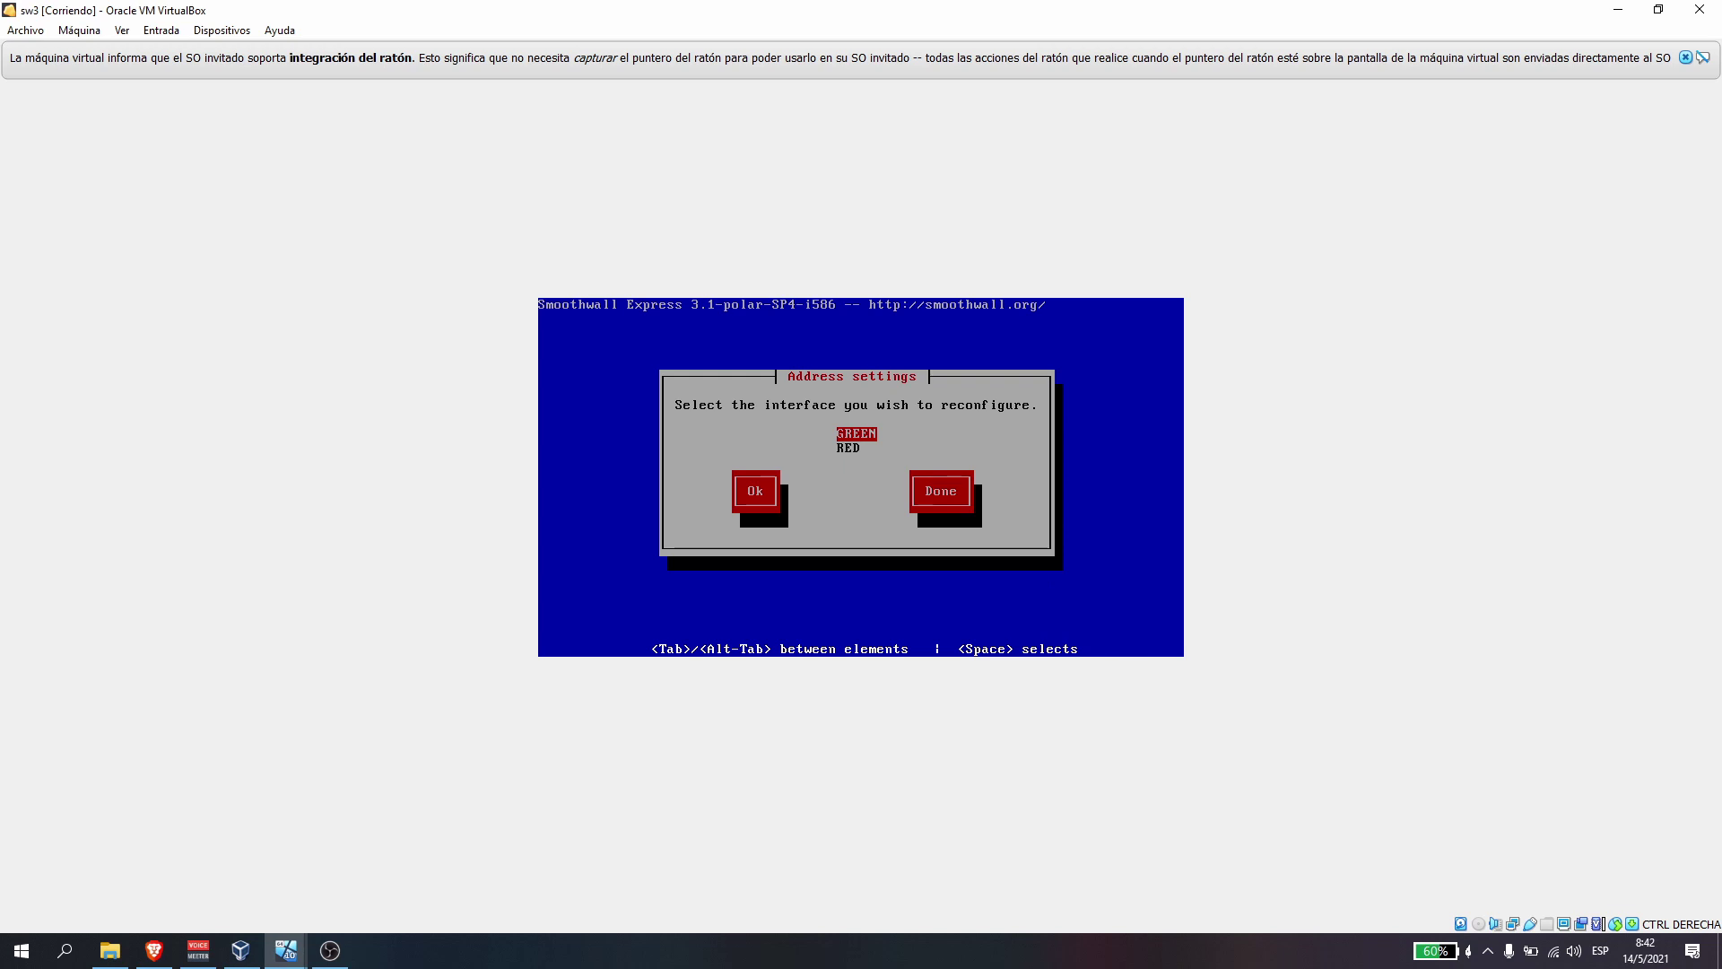
- Configure the RED interface to use DHCP, keeping sw3 as the DHCP hostname
key(Down)
key(Return)
key(Down)
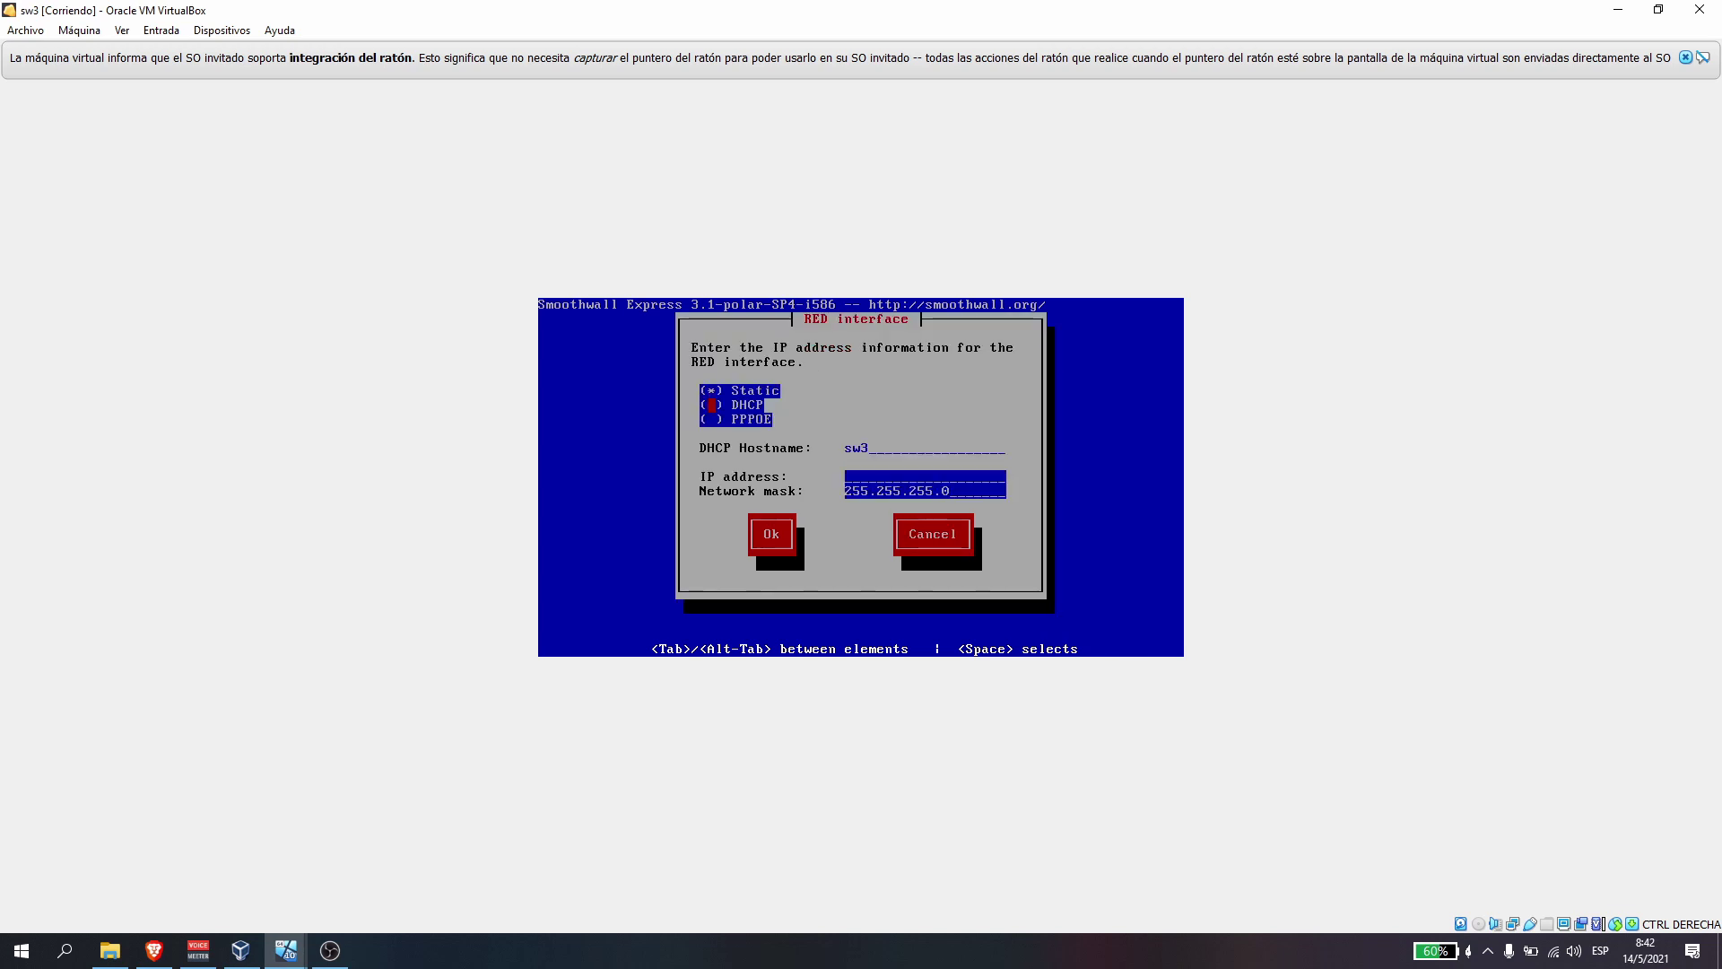
key(space)
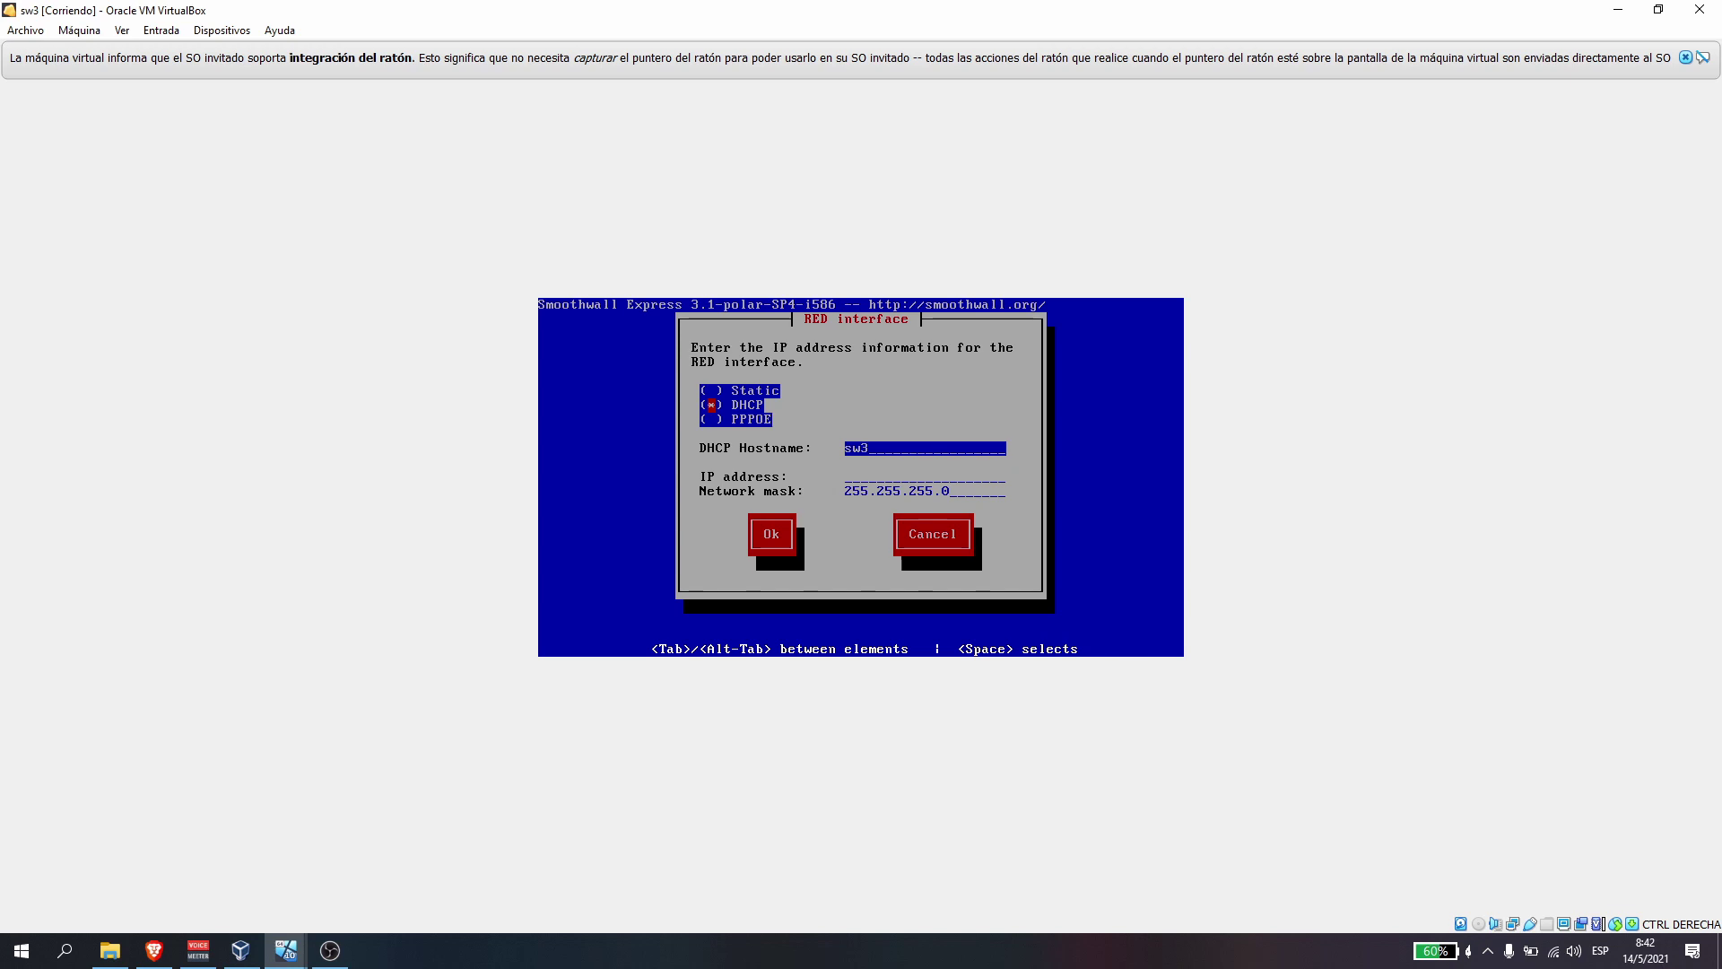
key(Tab)
key(Tab)
key(Tab)
key(Return)
- Close the interface address settings and finish the network configuration
key(Tab)
key(Tab)
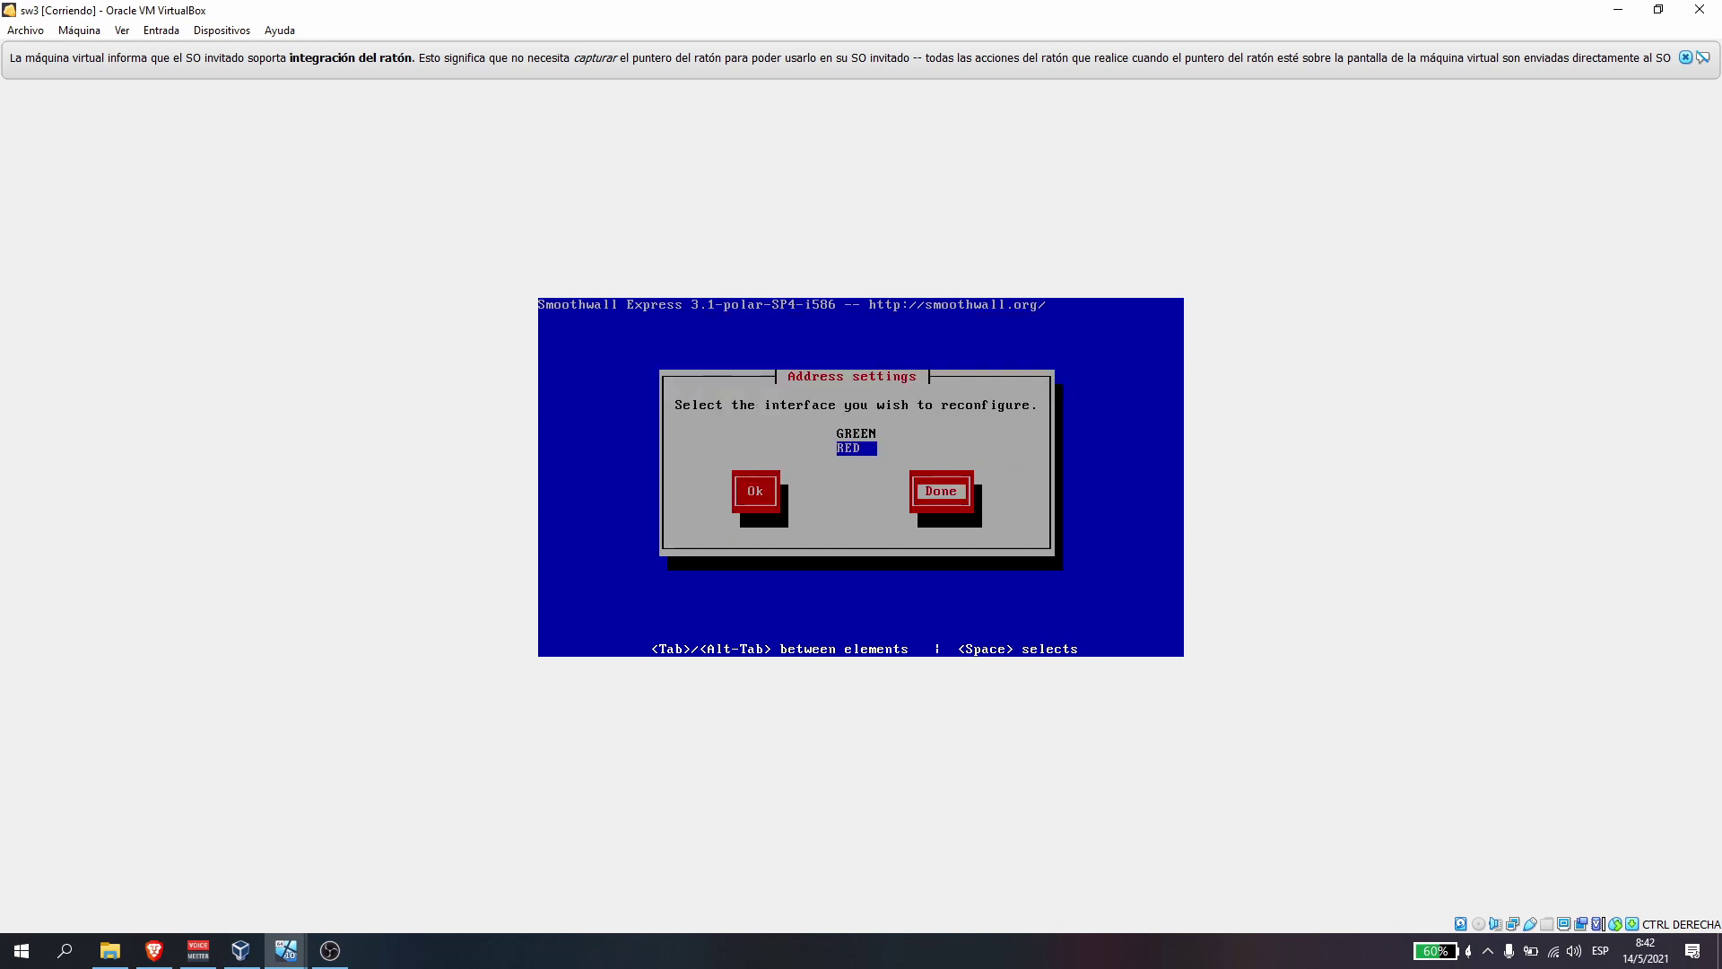
key(Return)
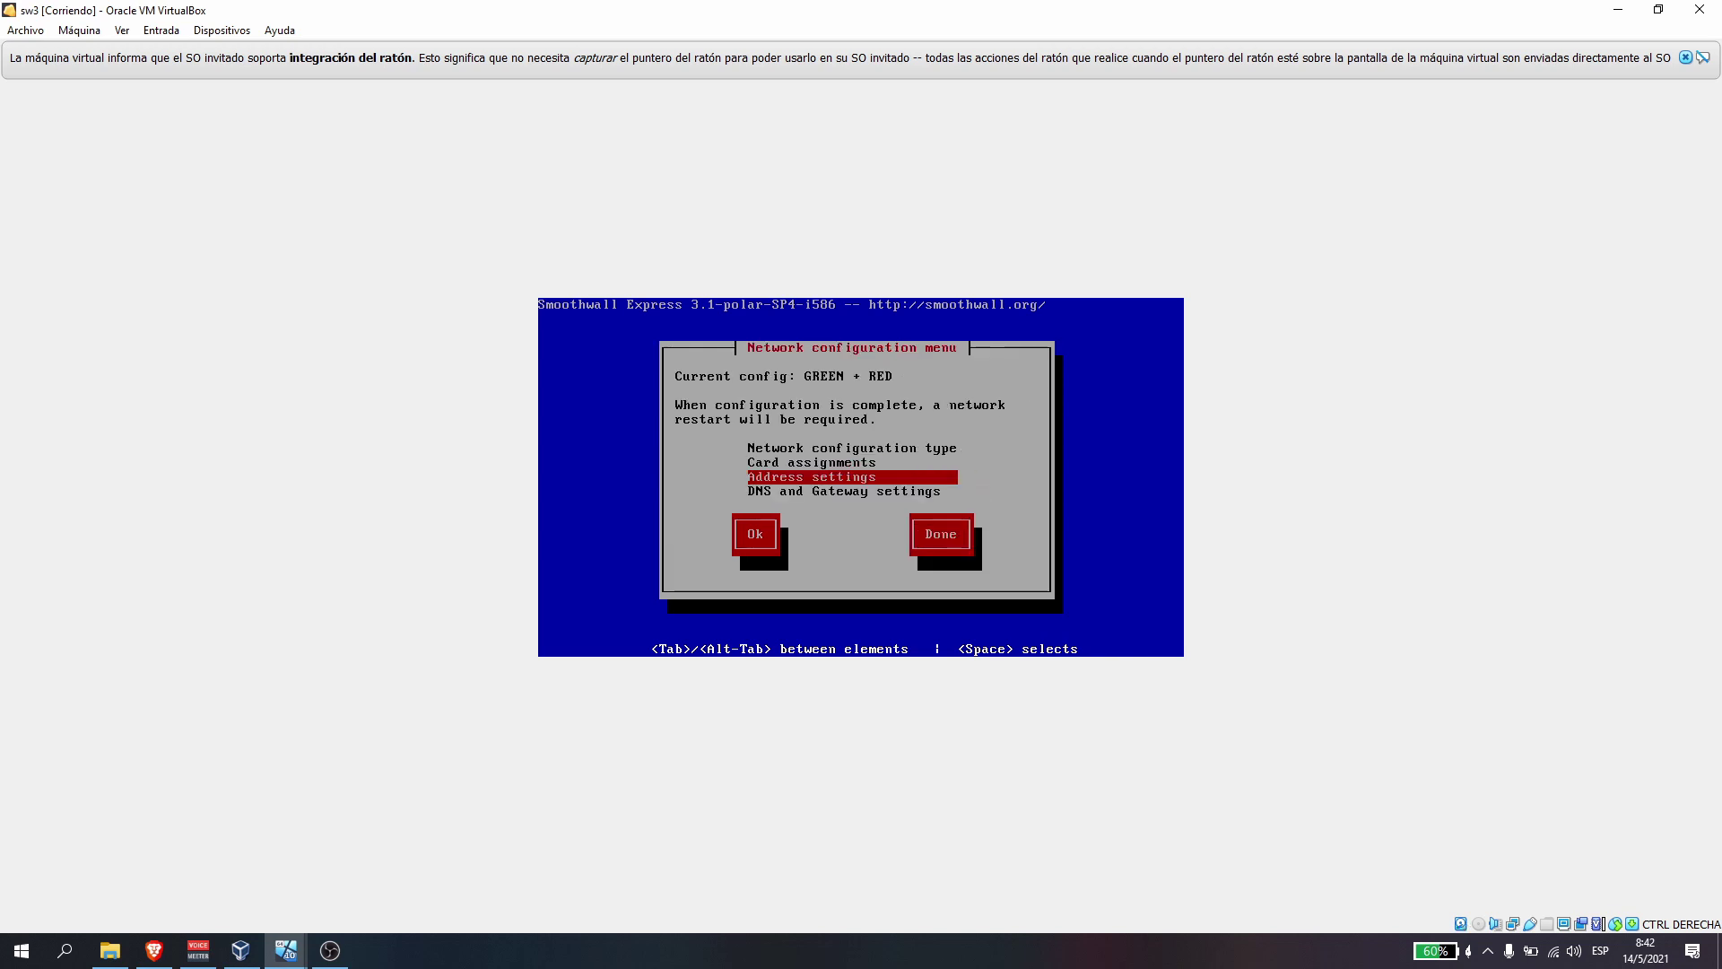
key(Tab)
key(shift+Tab)
key(Tab)
key(shift+Tab)
key(Tab)
key(Tab)
key(Return)
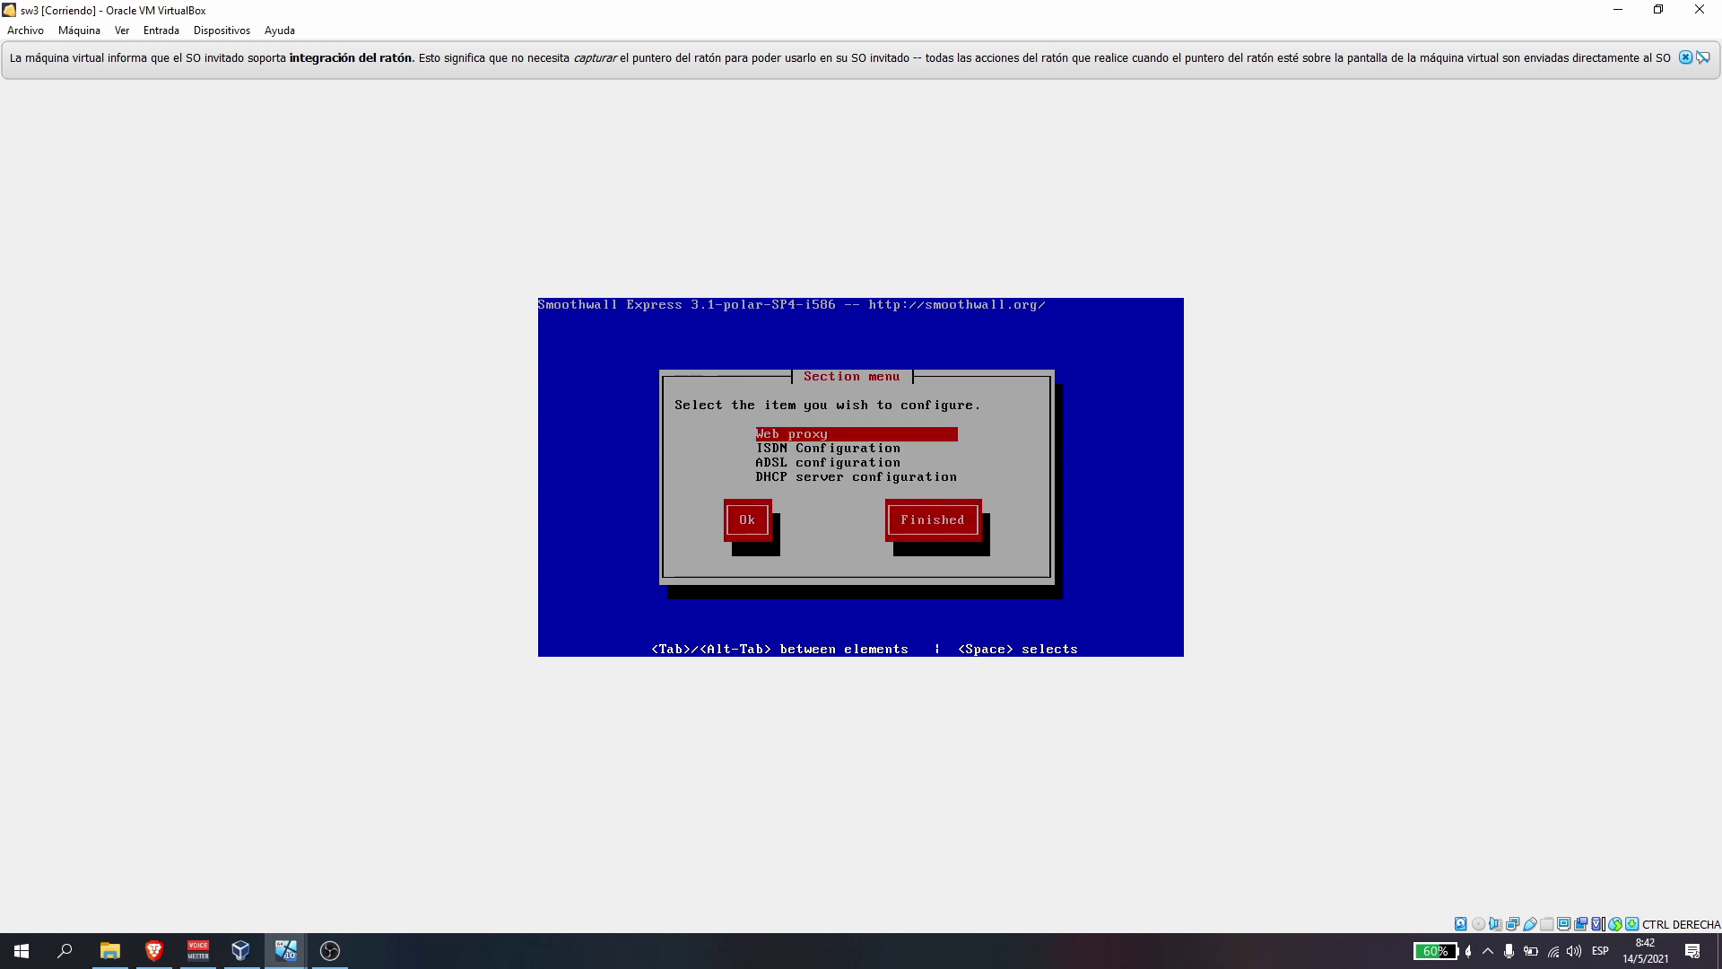
- Enable the GREEN network's DHCP server with range 192.168.0.100 to 192.168.0.200 and primary DNS 192.168.0.1, and finish the section configuration
key(Down)
key(Down)
key(Down)
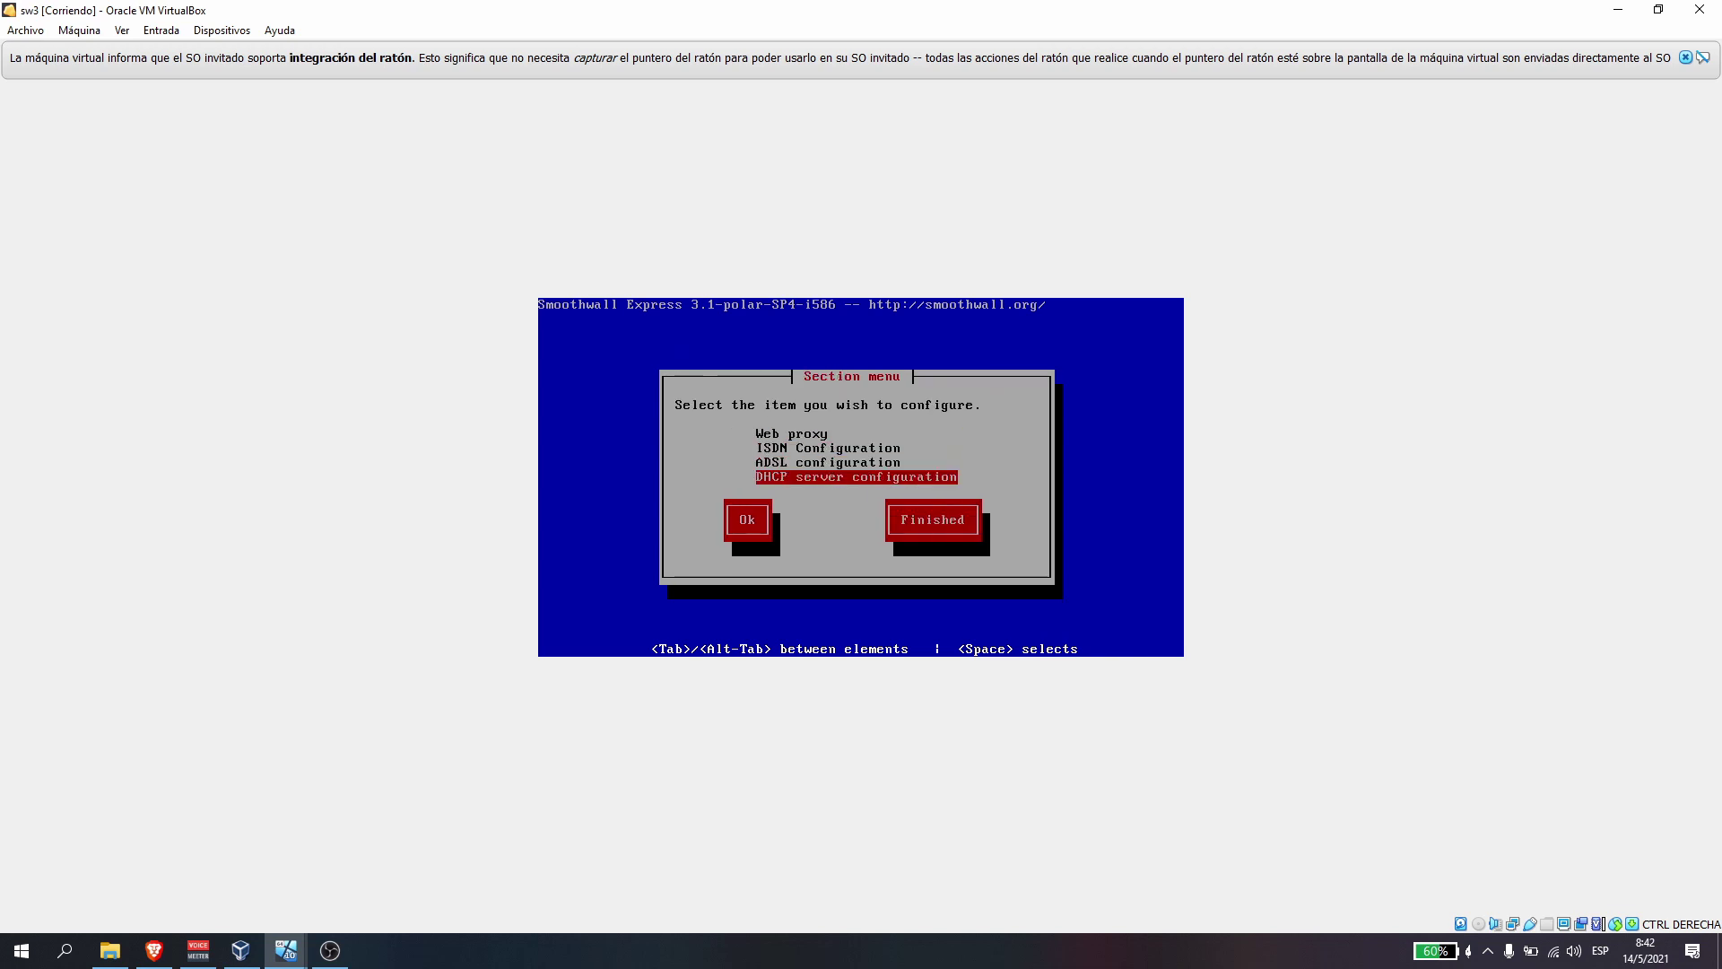
key(Return)
key(space)
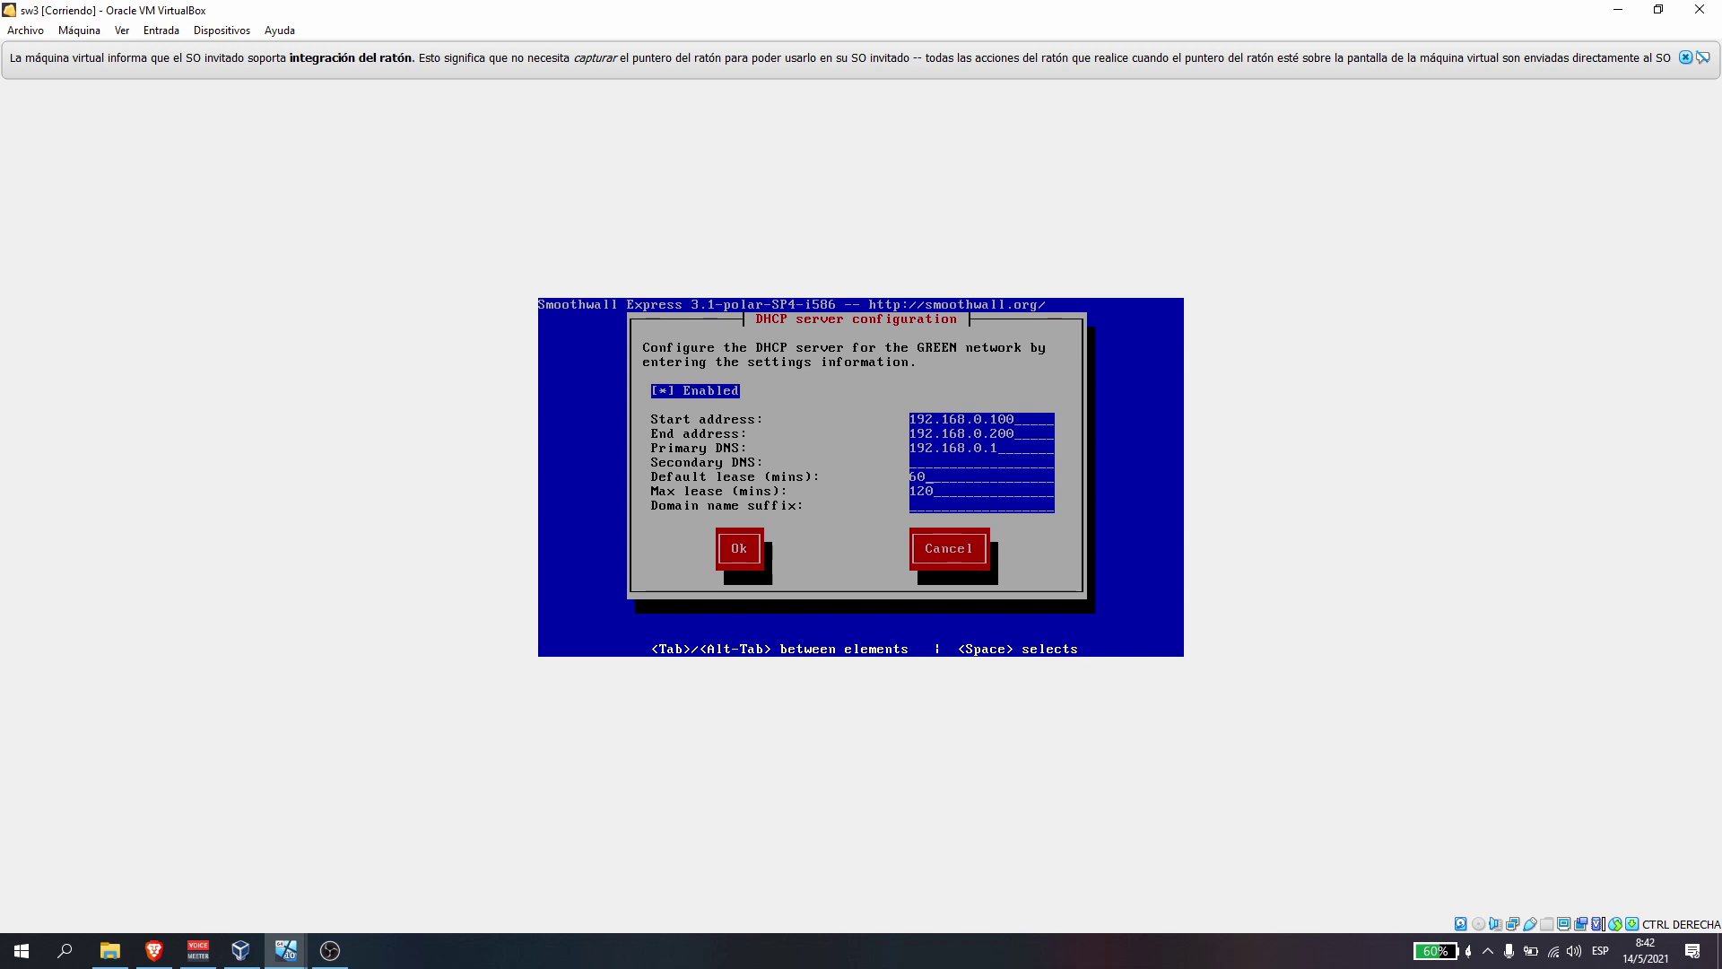
key(Tab)
key(Return)
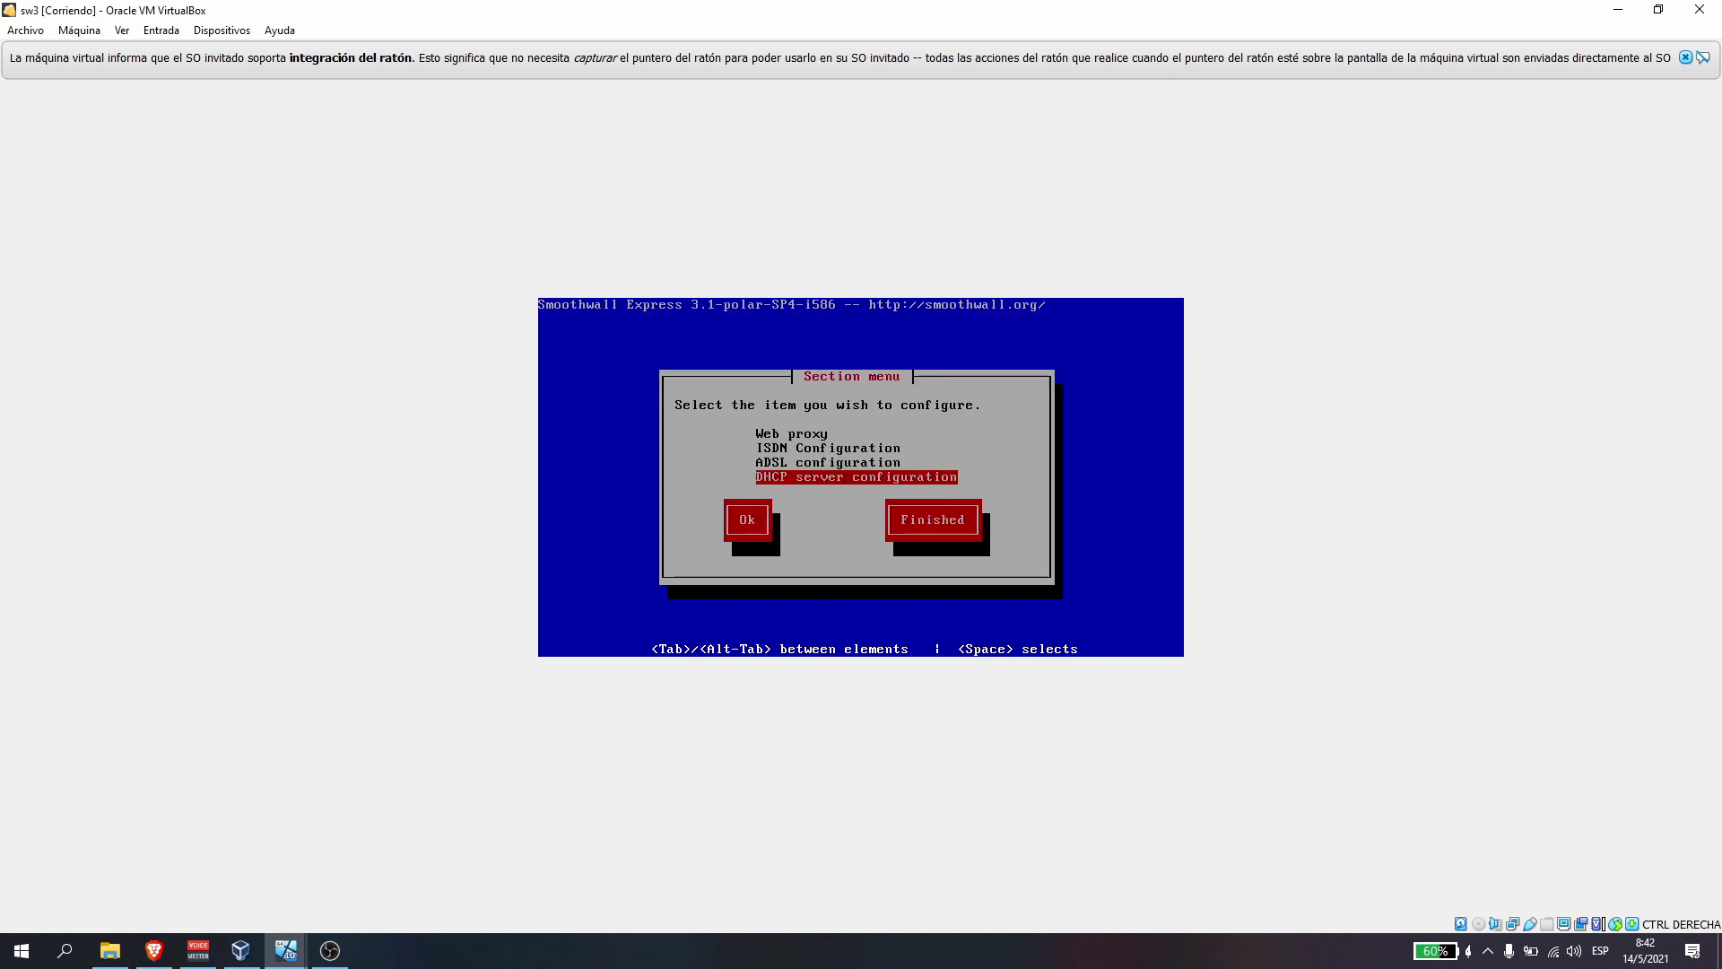
key(Tab)
key(Tab)
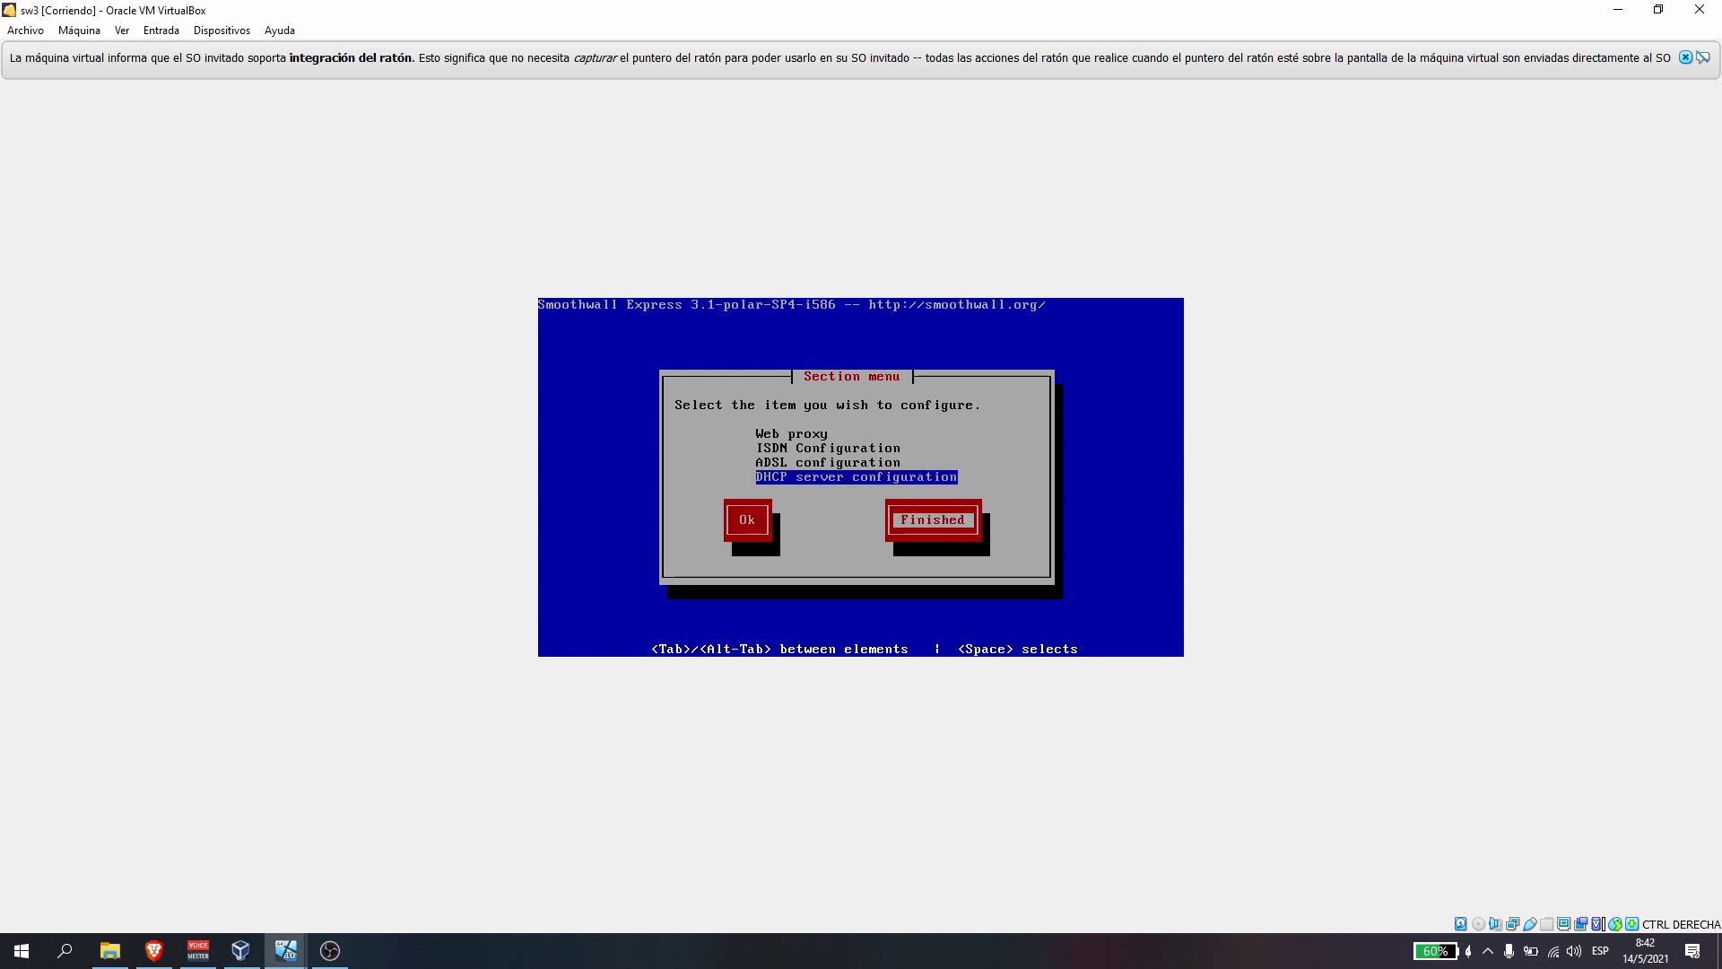
key(Return)
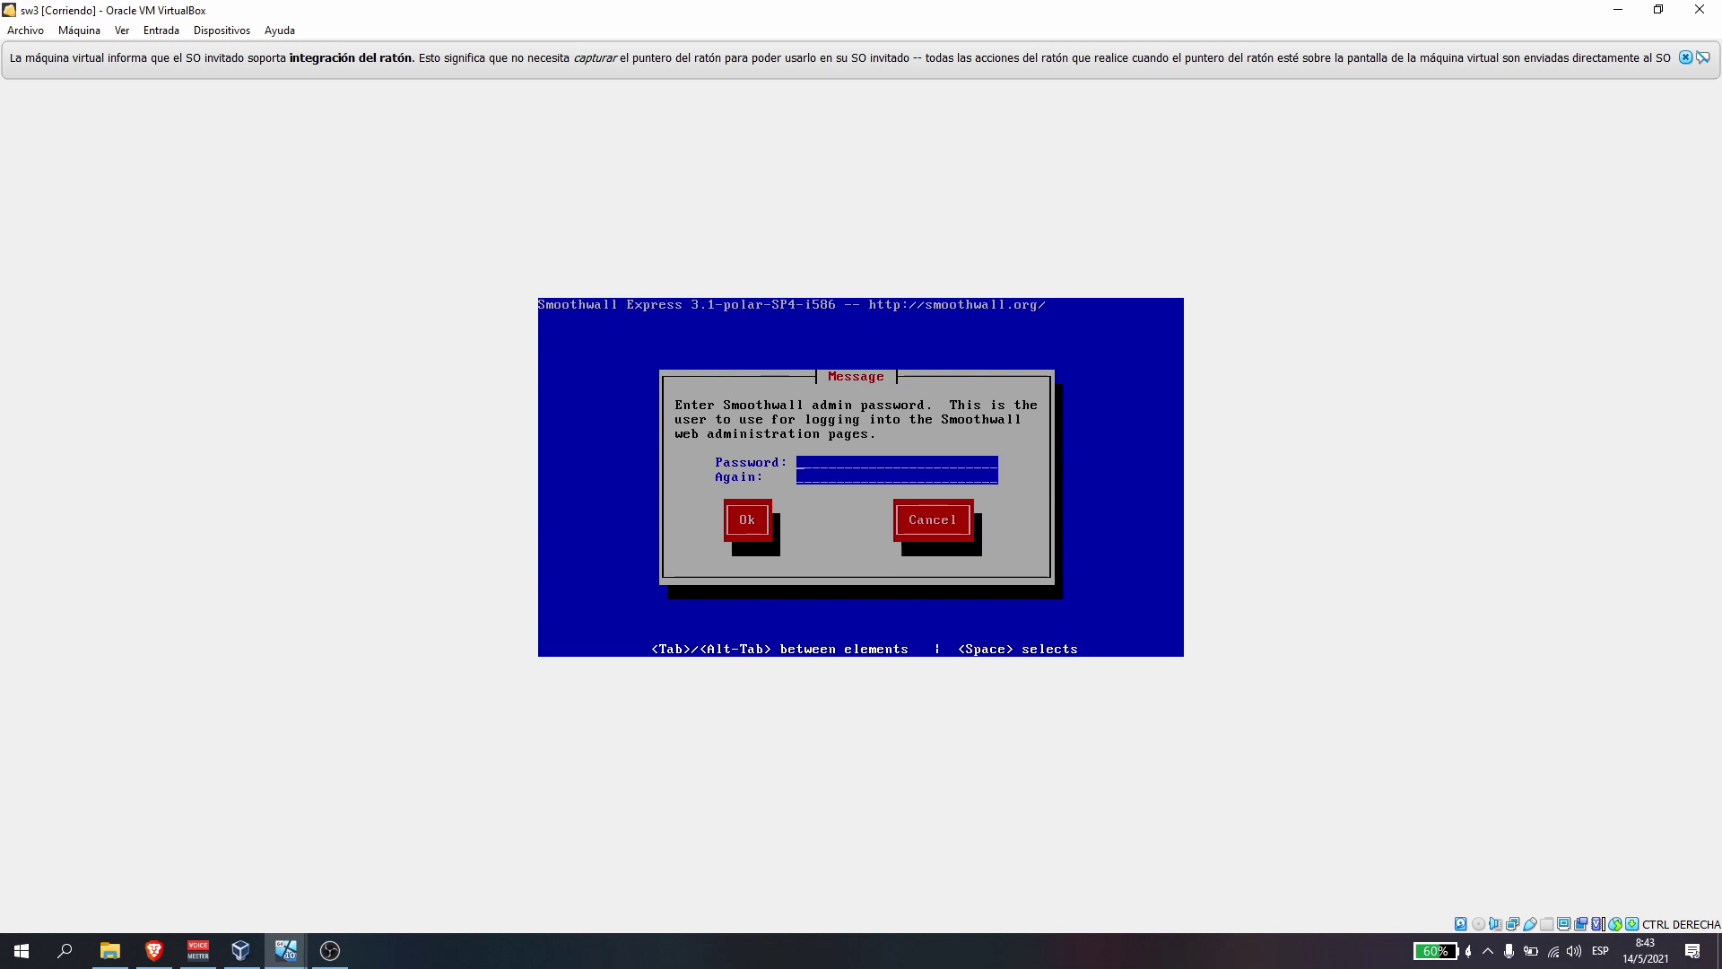
- Enter and repeat the Smoothwall admin password for the web administration pages
text(*************)
key(BackSpace)
key(Tab)
key(Return)
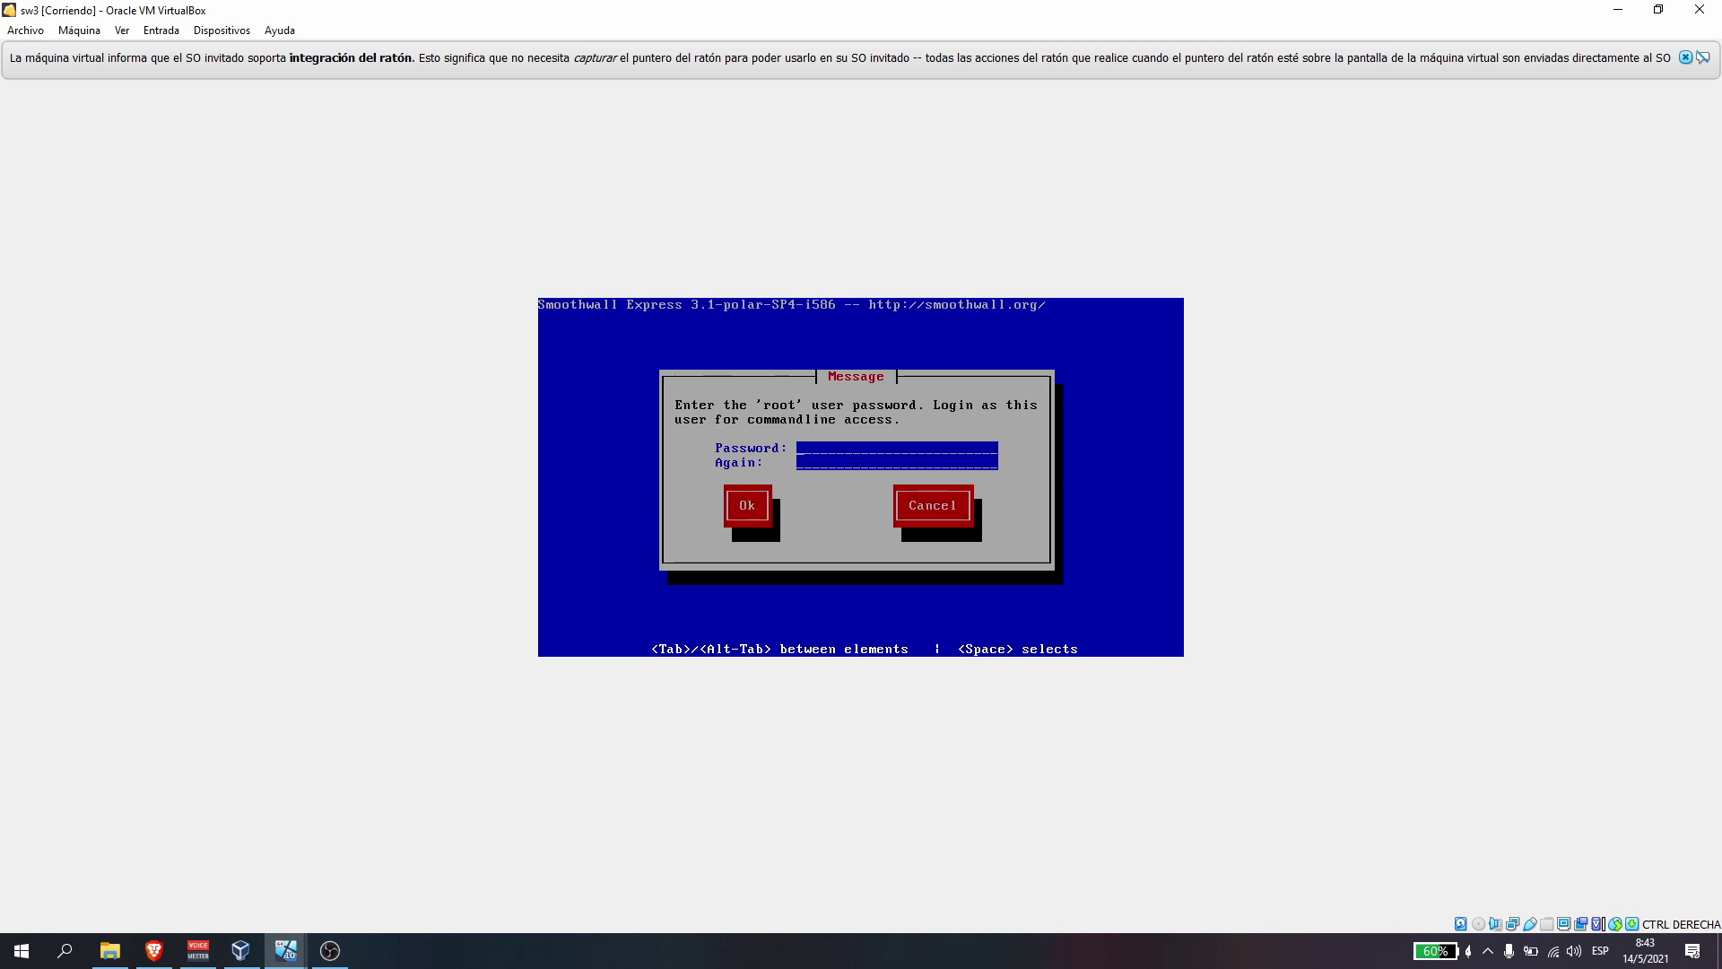
- Enter and repeat the root user's password, and reboot the machine to complete the setup
text(**************)
key(Tab)
key(Return)
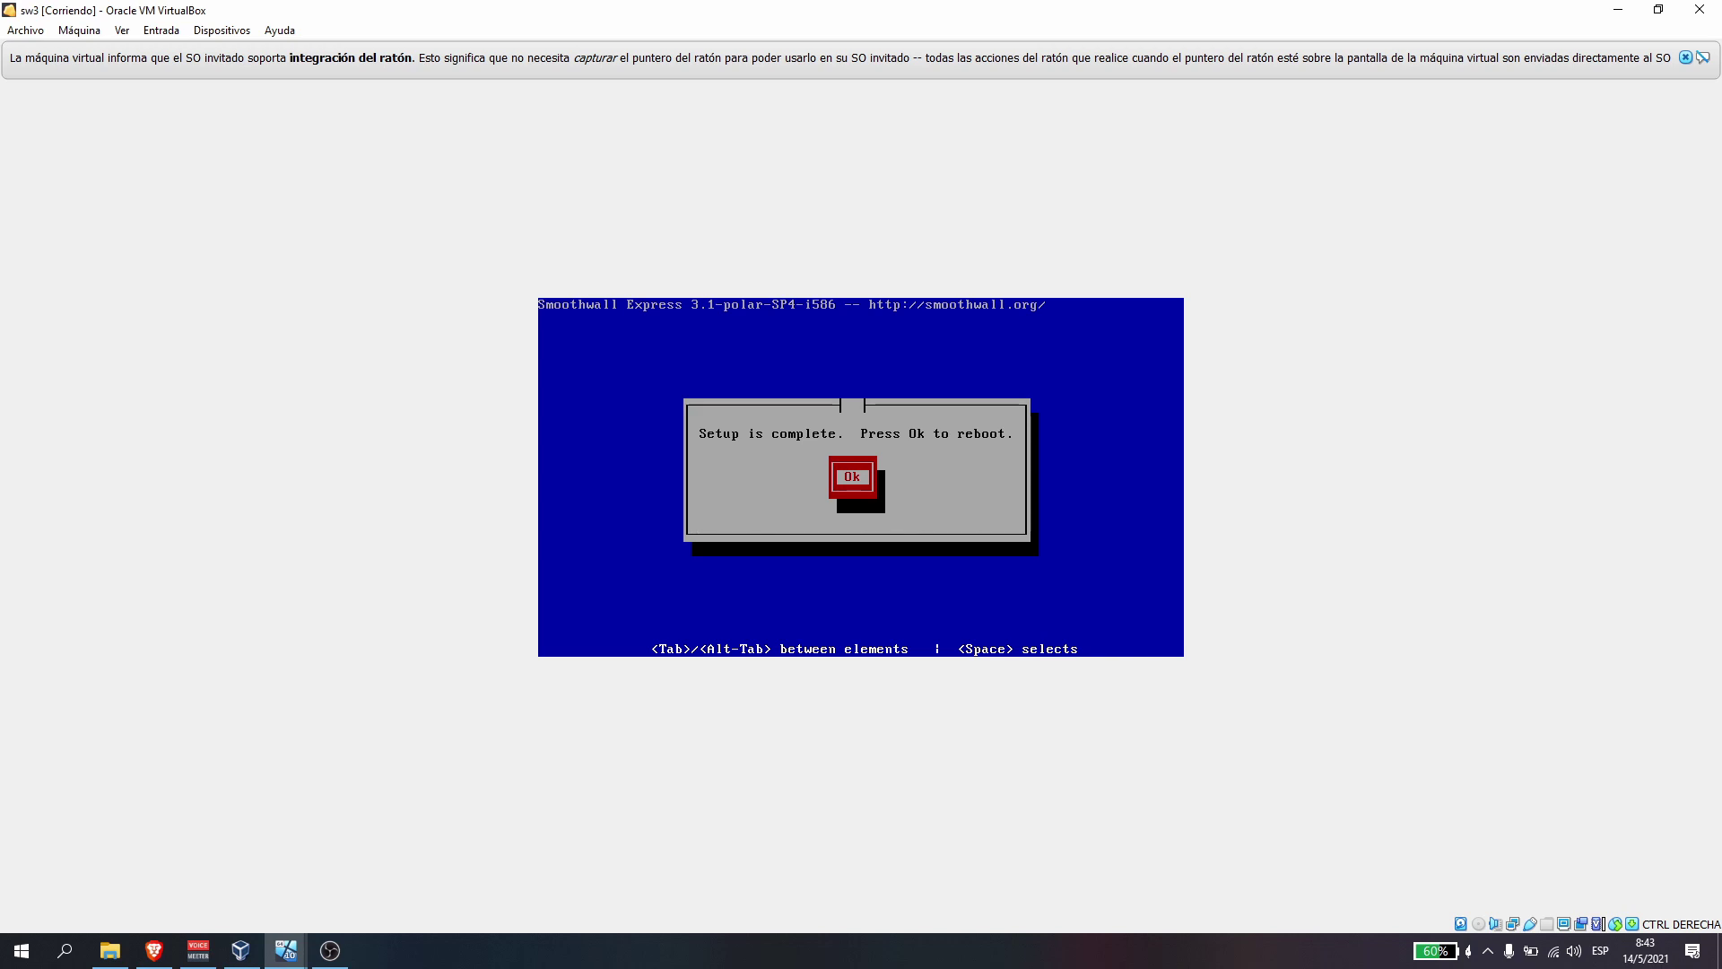
key(Return)
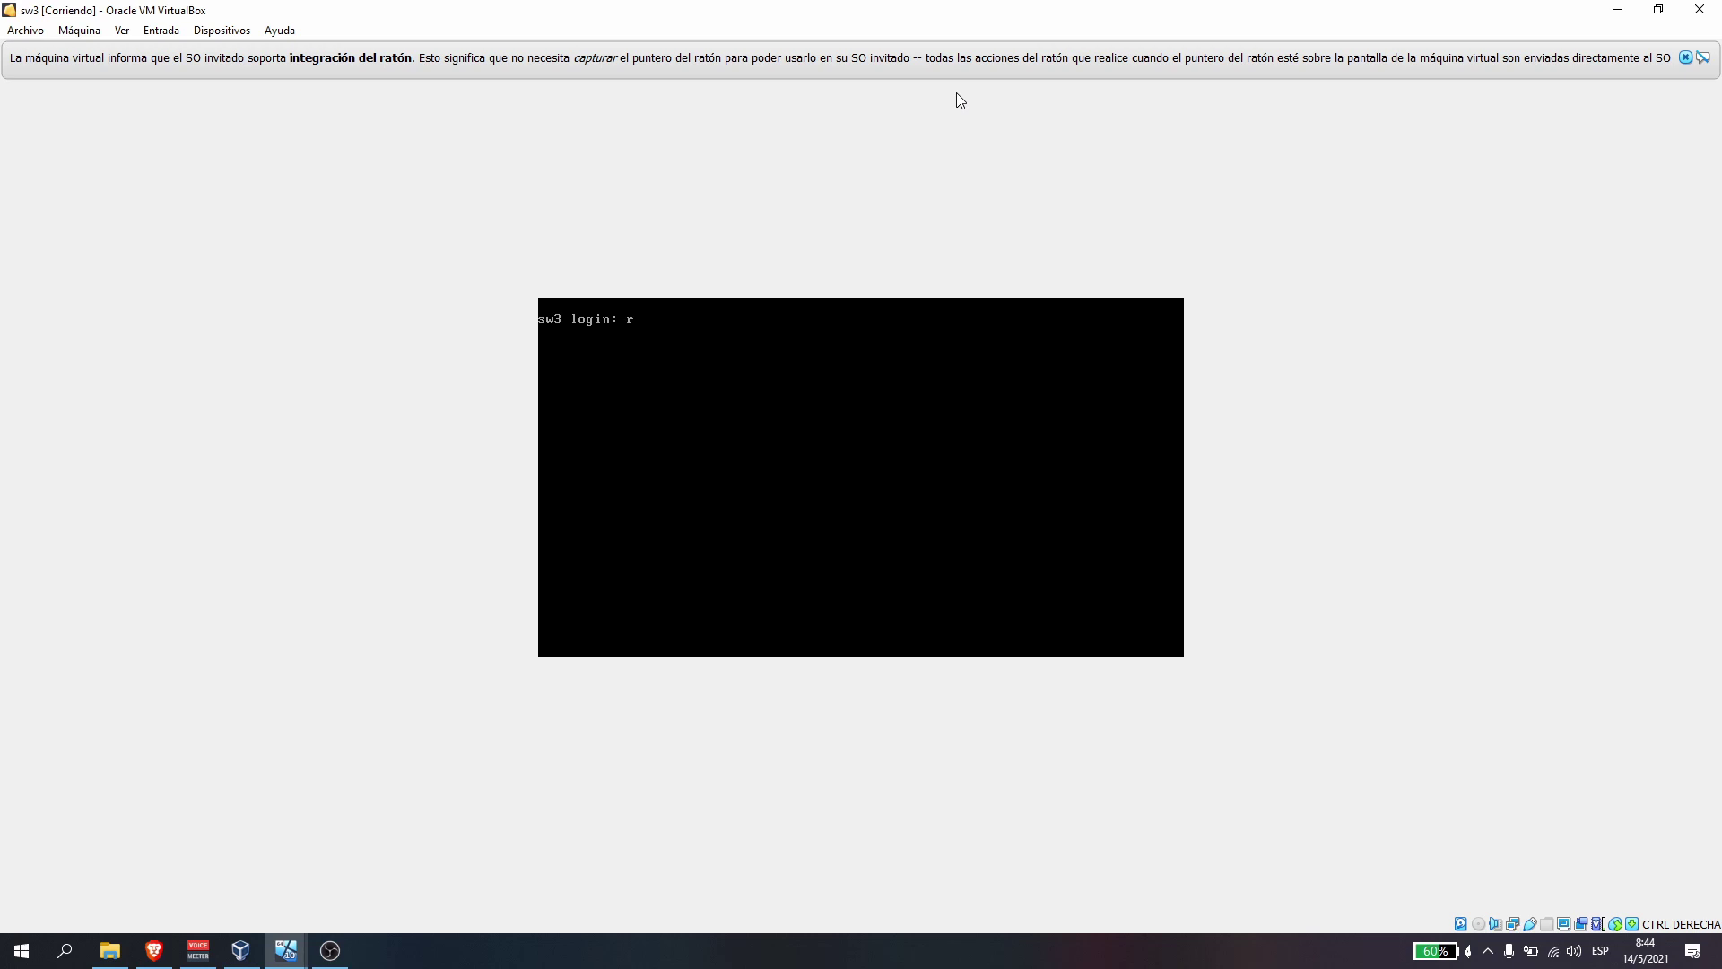
- Log in to the sw3 console as root with the root password
text(ot)
key(Return)
key(Return)
key(Return)
key(Return)
key(Return)
key(Return)
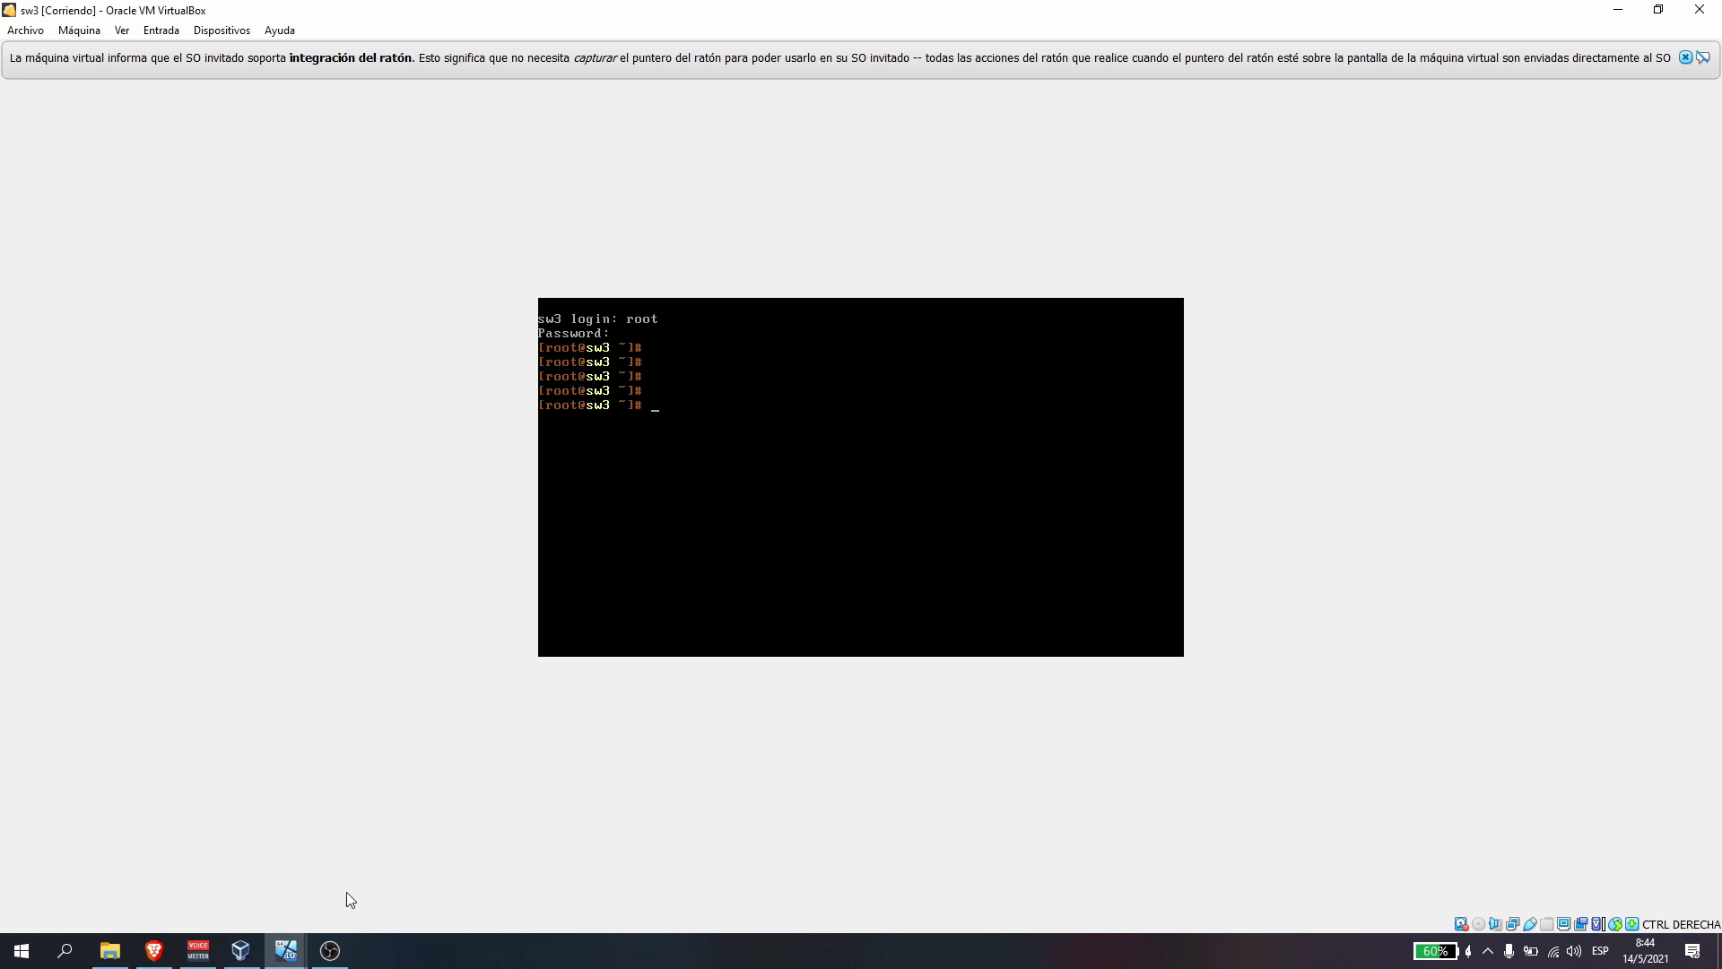
- Switch to the Windows 10 virtual machine and check its network connection status
mouse_move(282, 951)
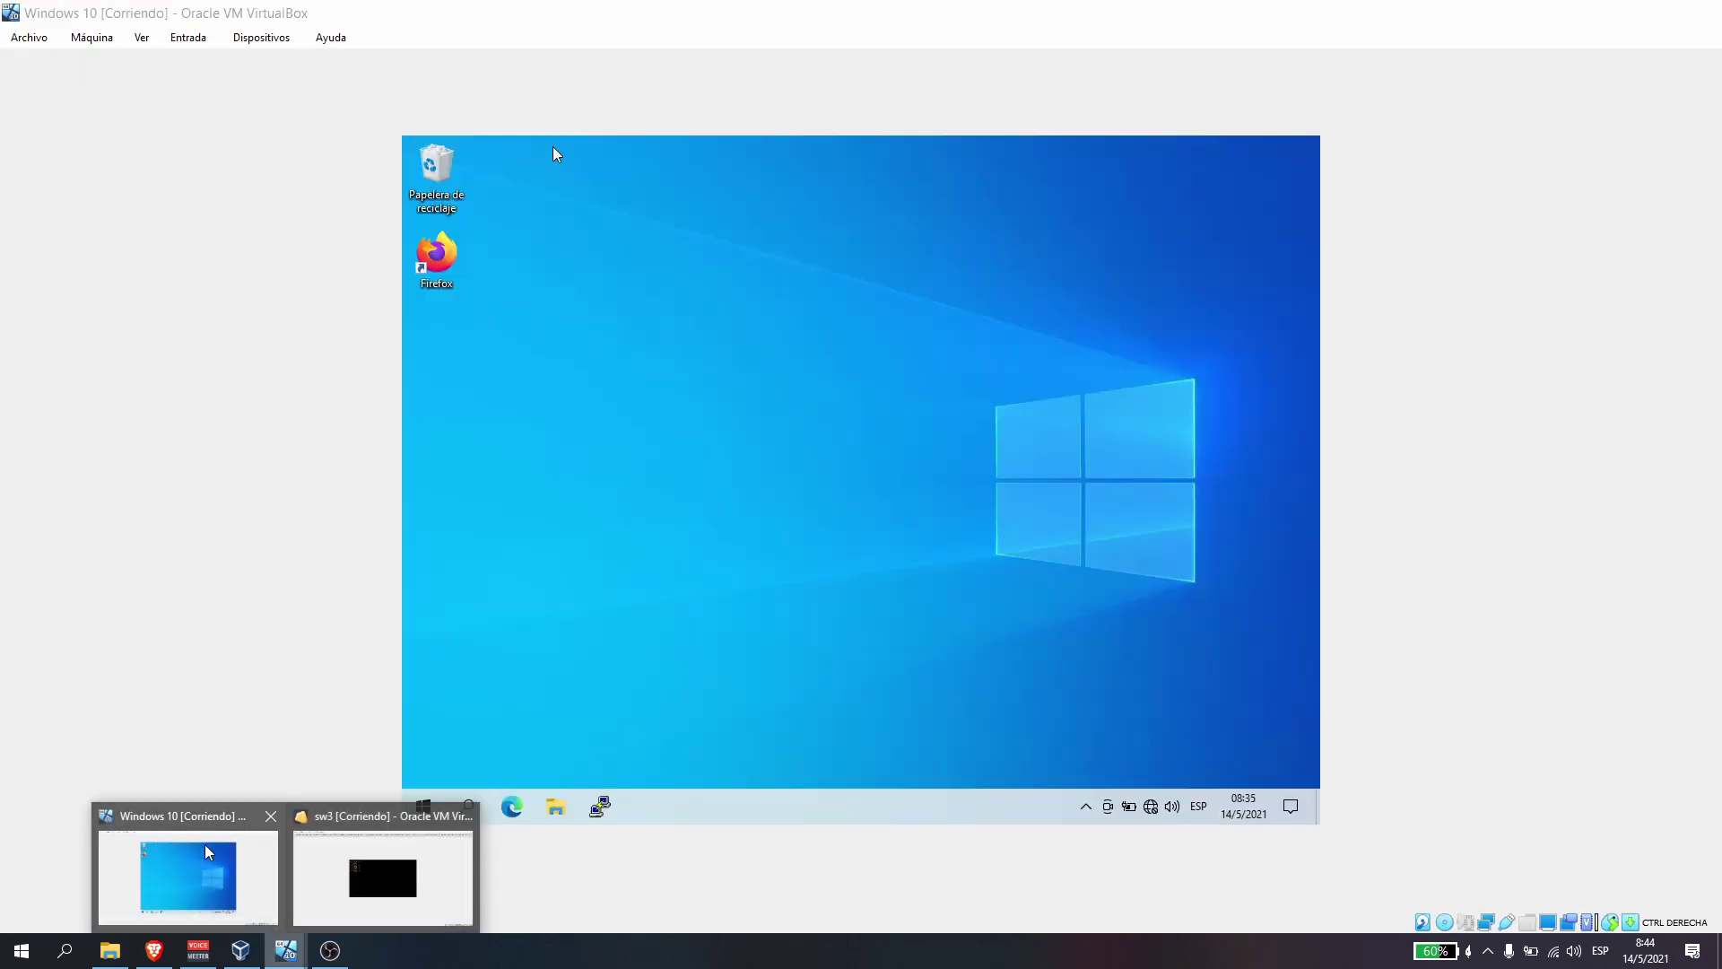
click(204, 843)
mouse_move(286, 951)
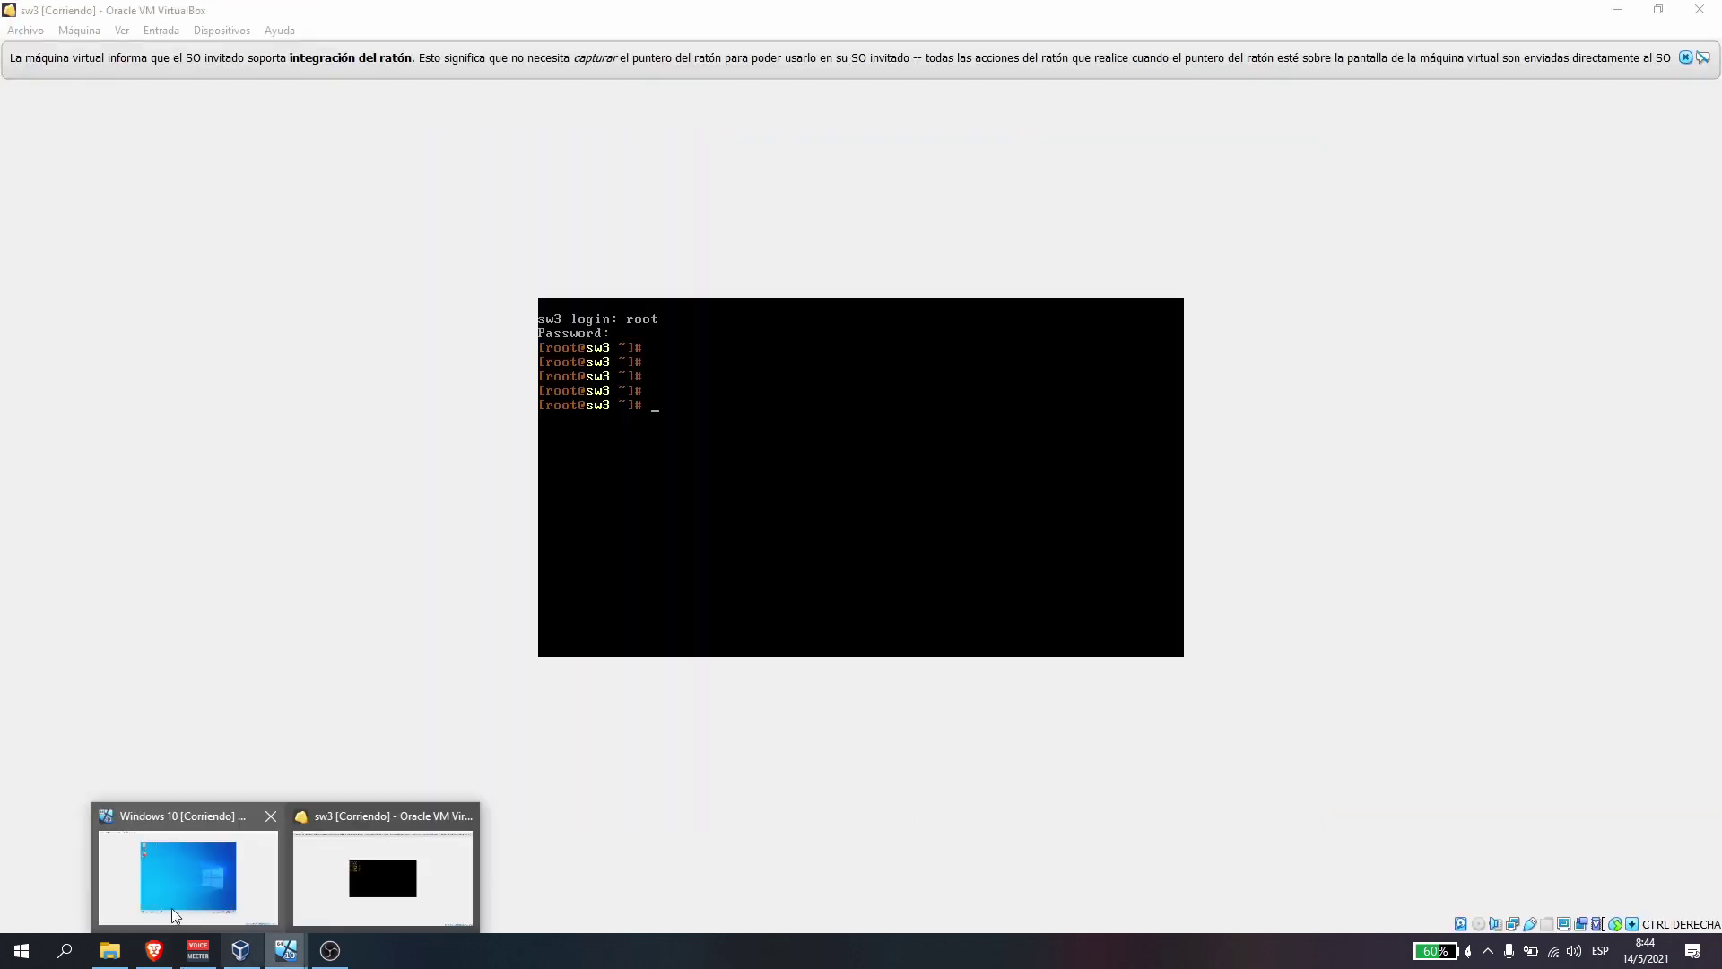
click(170, 907)
click(1152, 807)
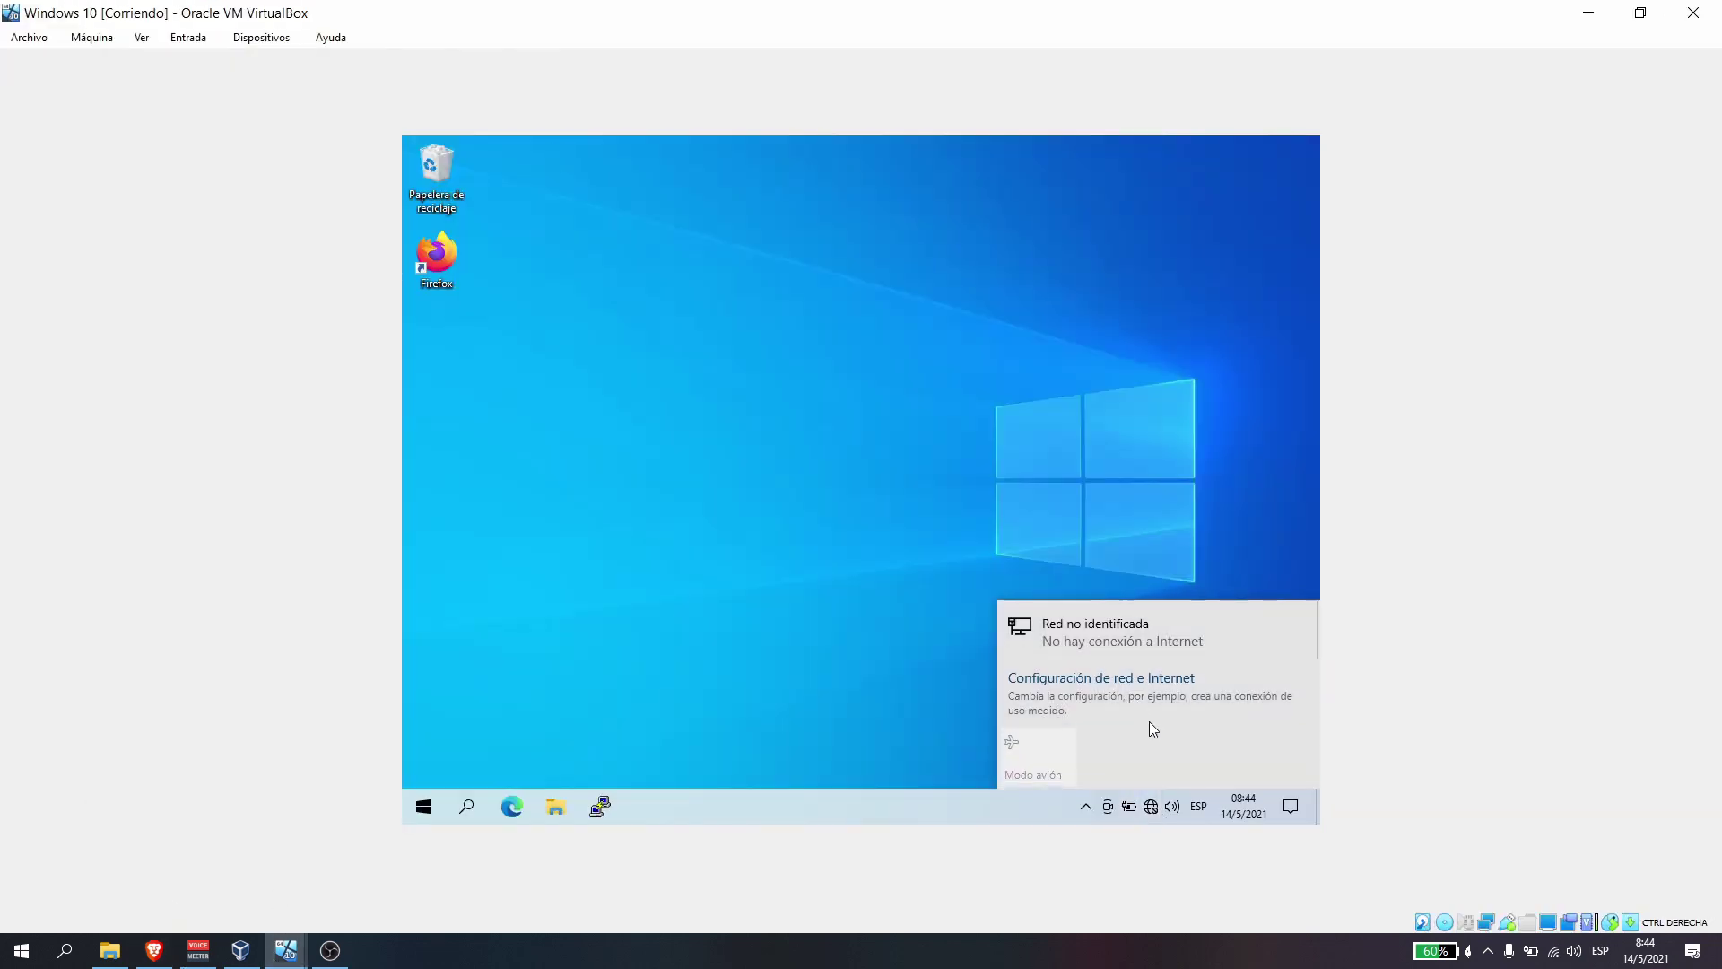
click(1151, 806)
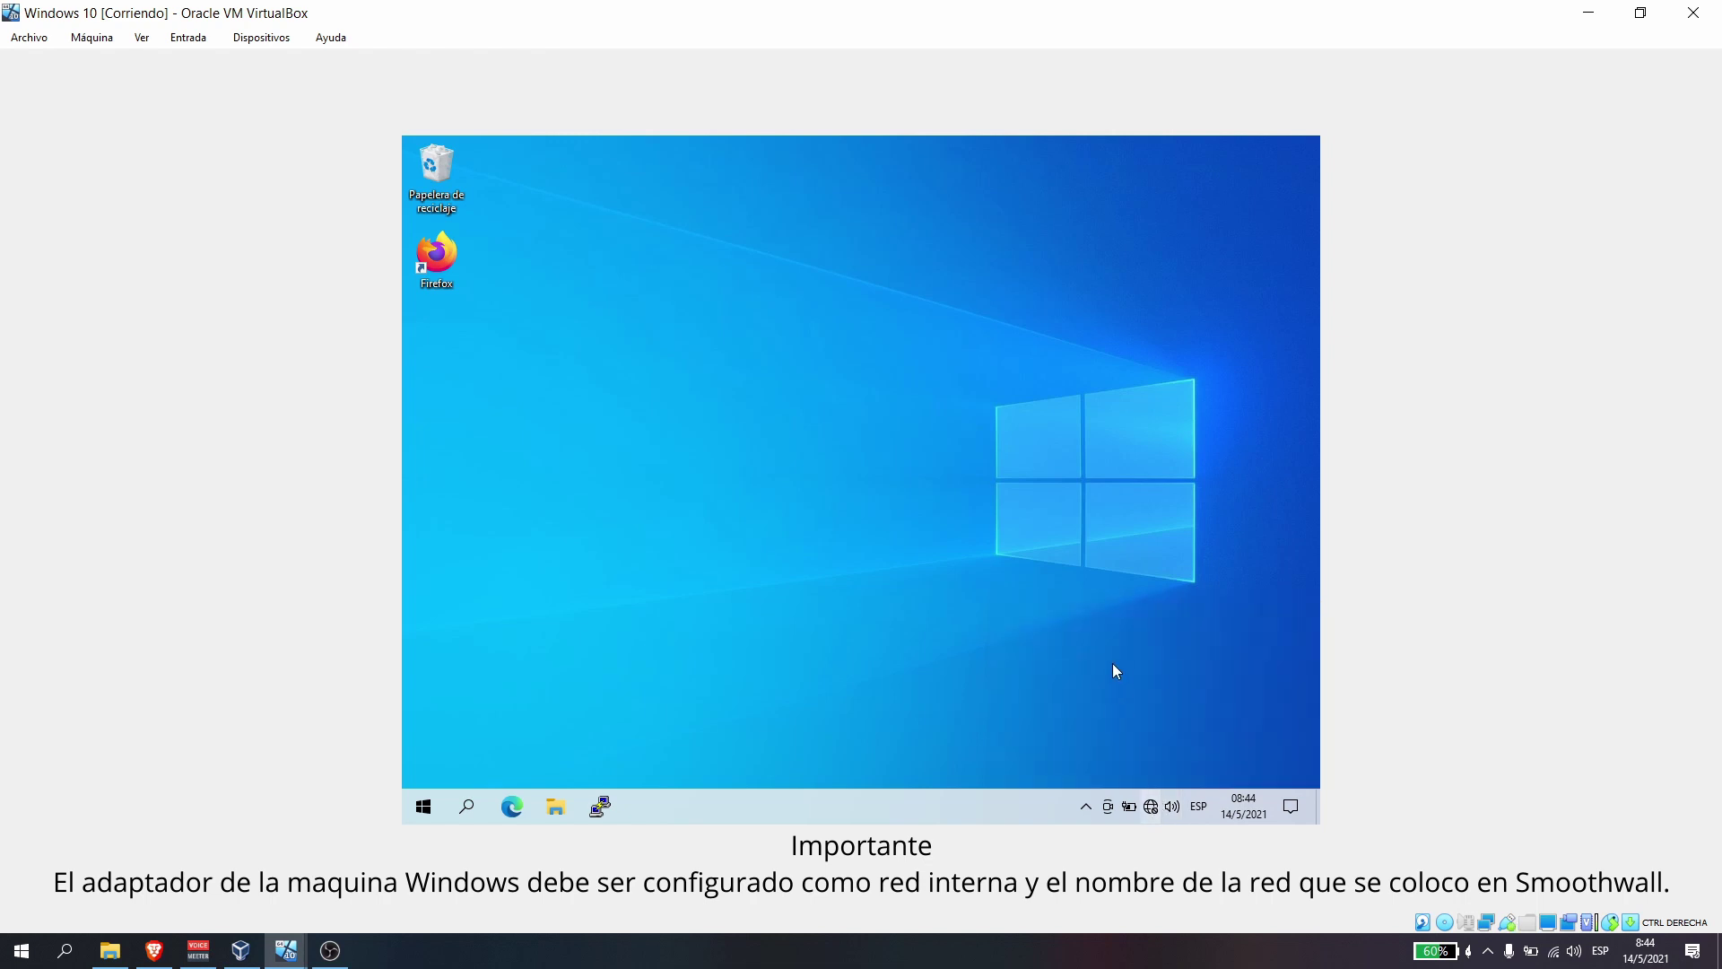
- Open the properties of the Ethernet adapter from the Windows 10 machine's network connections
right_click(1152, 807)
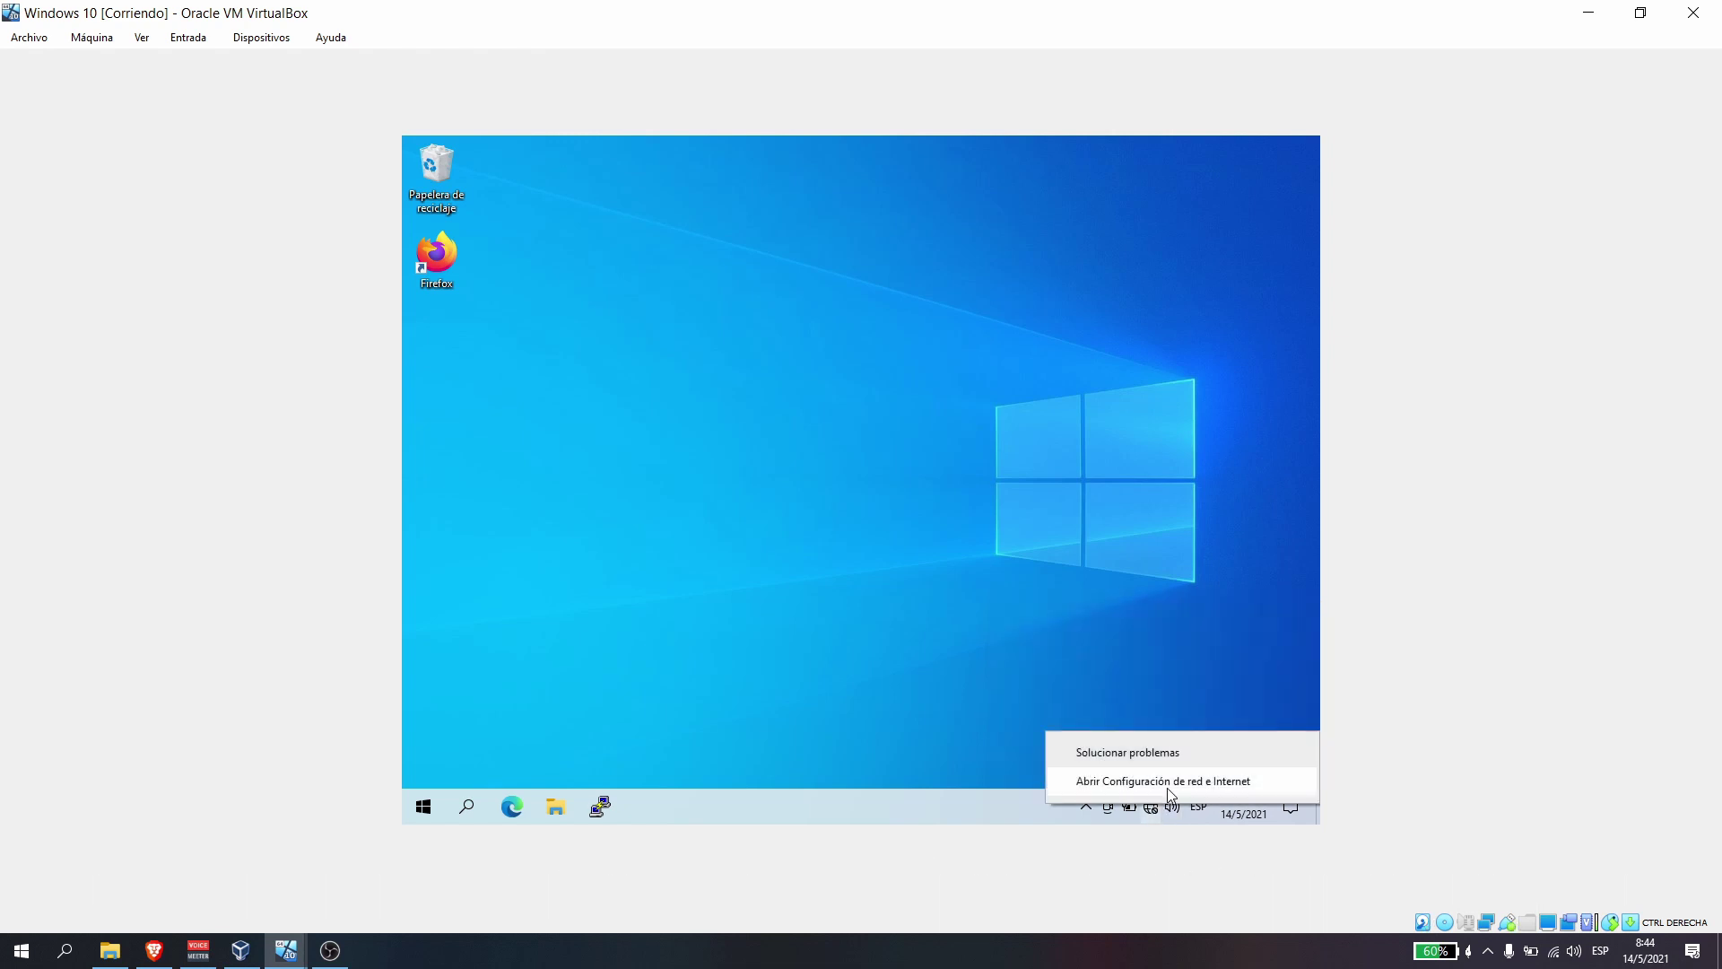
click(1166, 787)
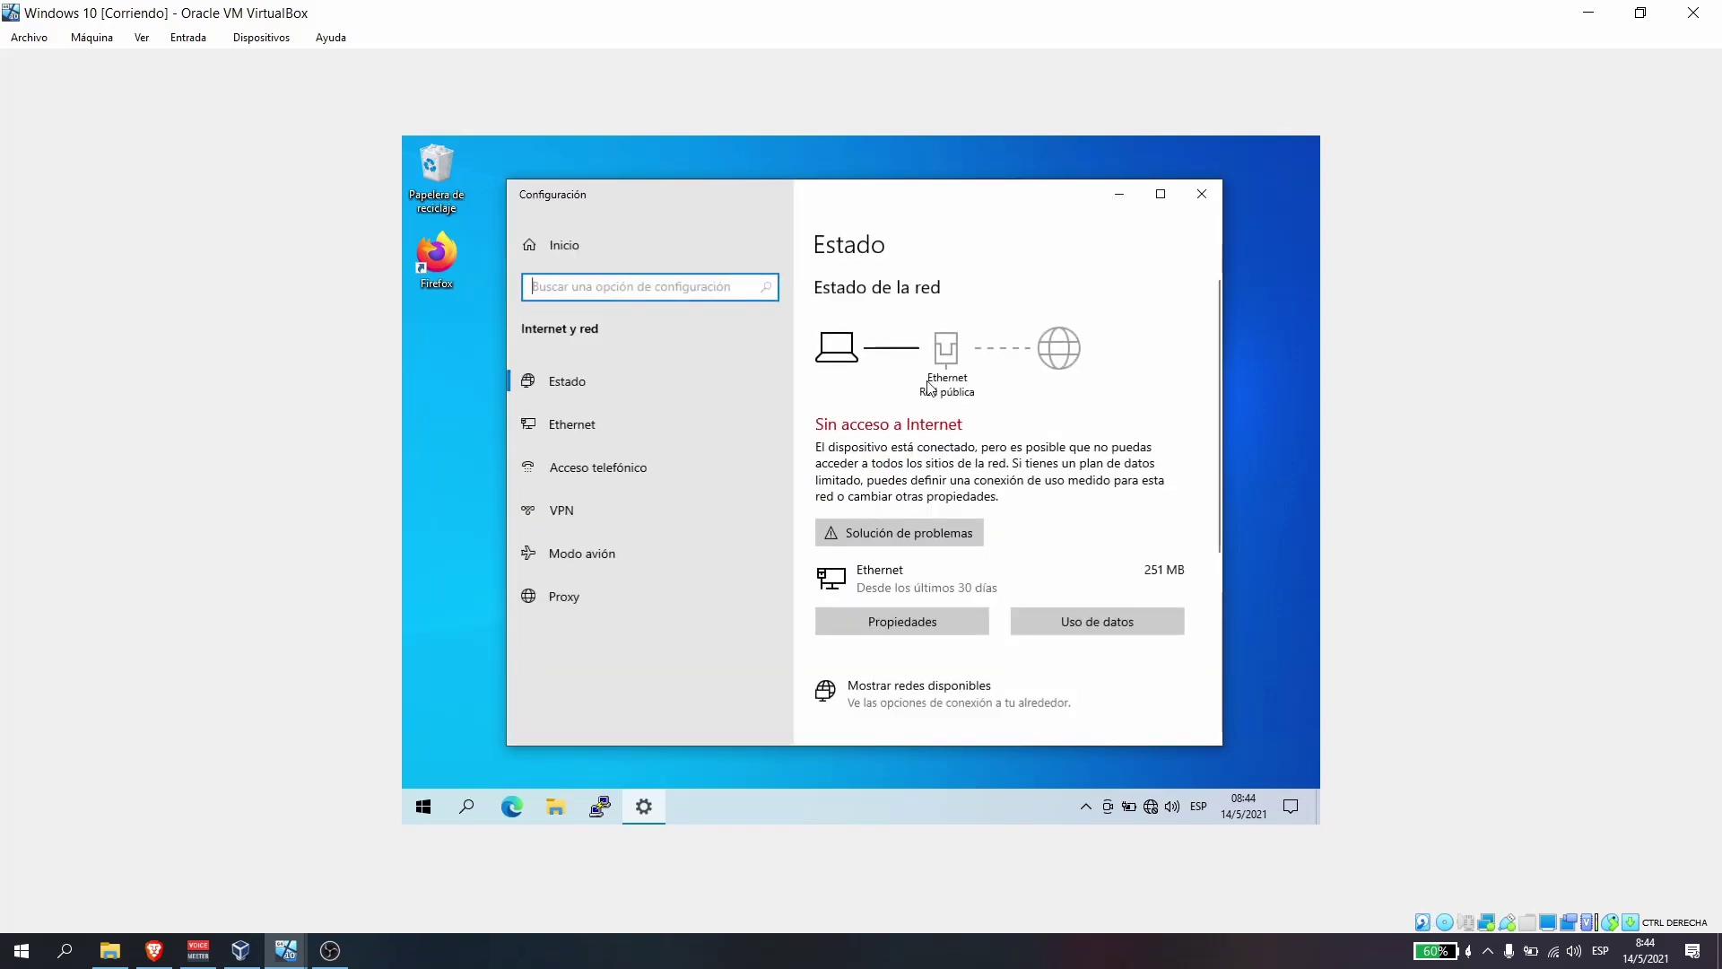
scroll(997, 409, down, 3)
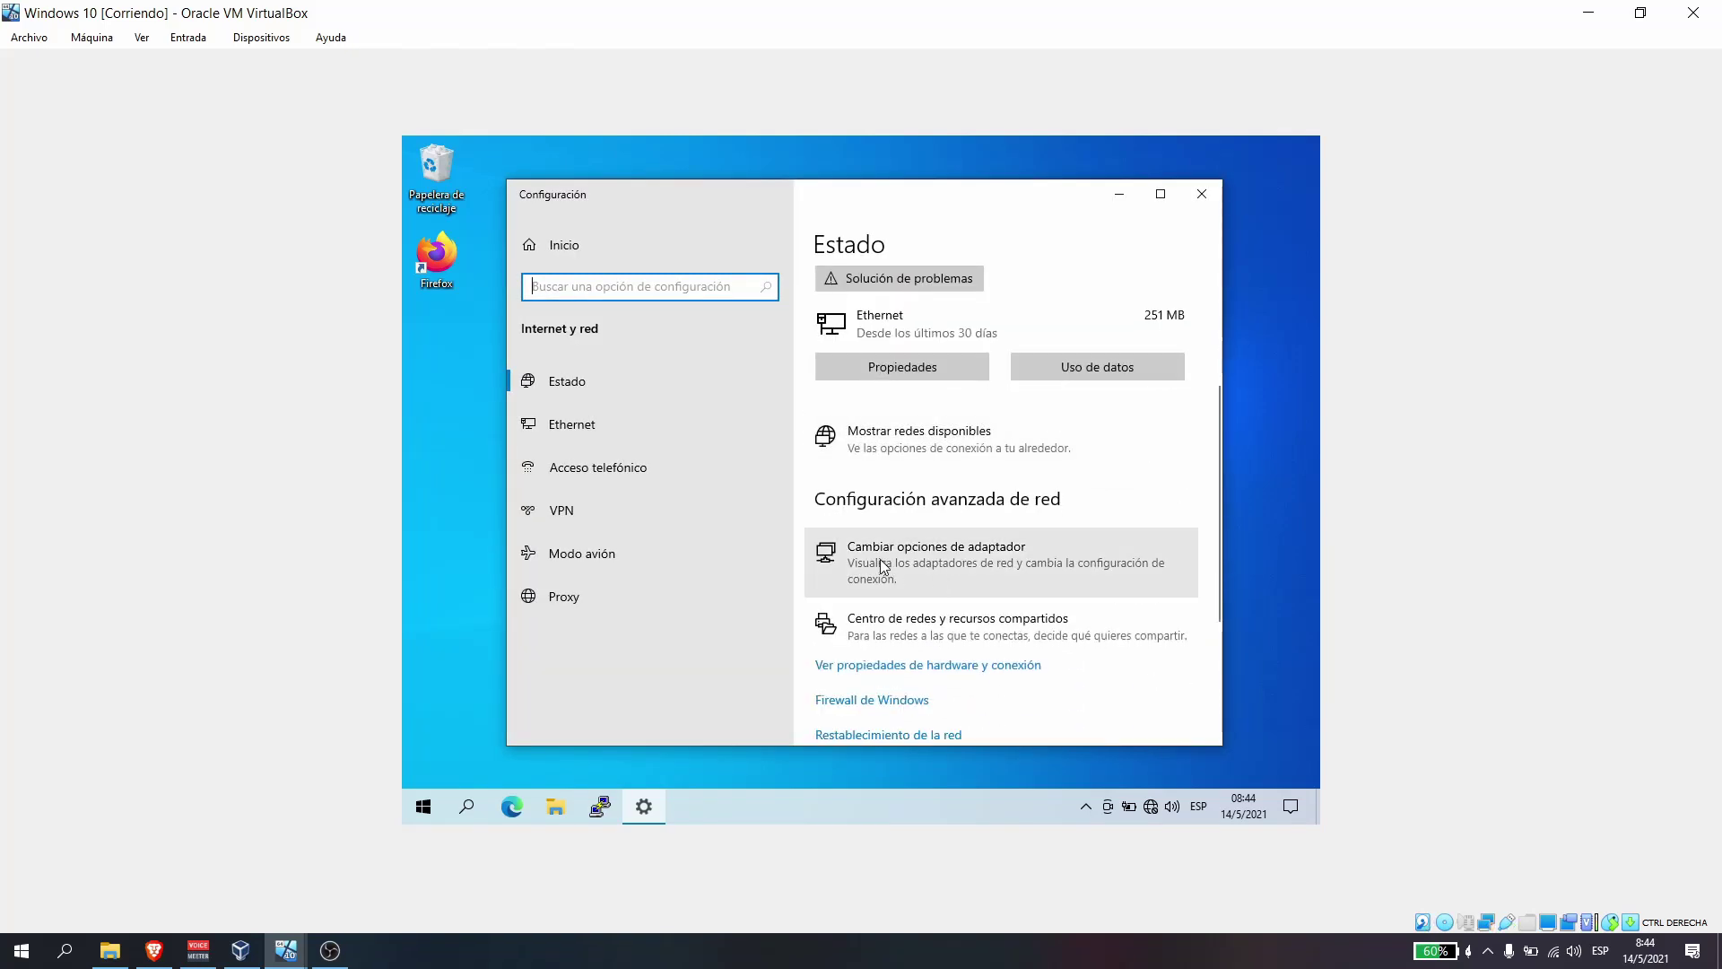
click(979, 552)
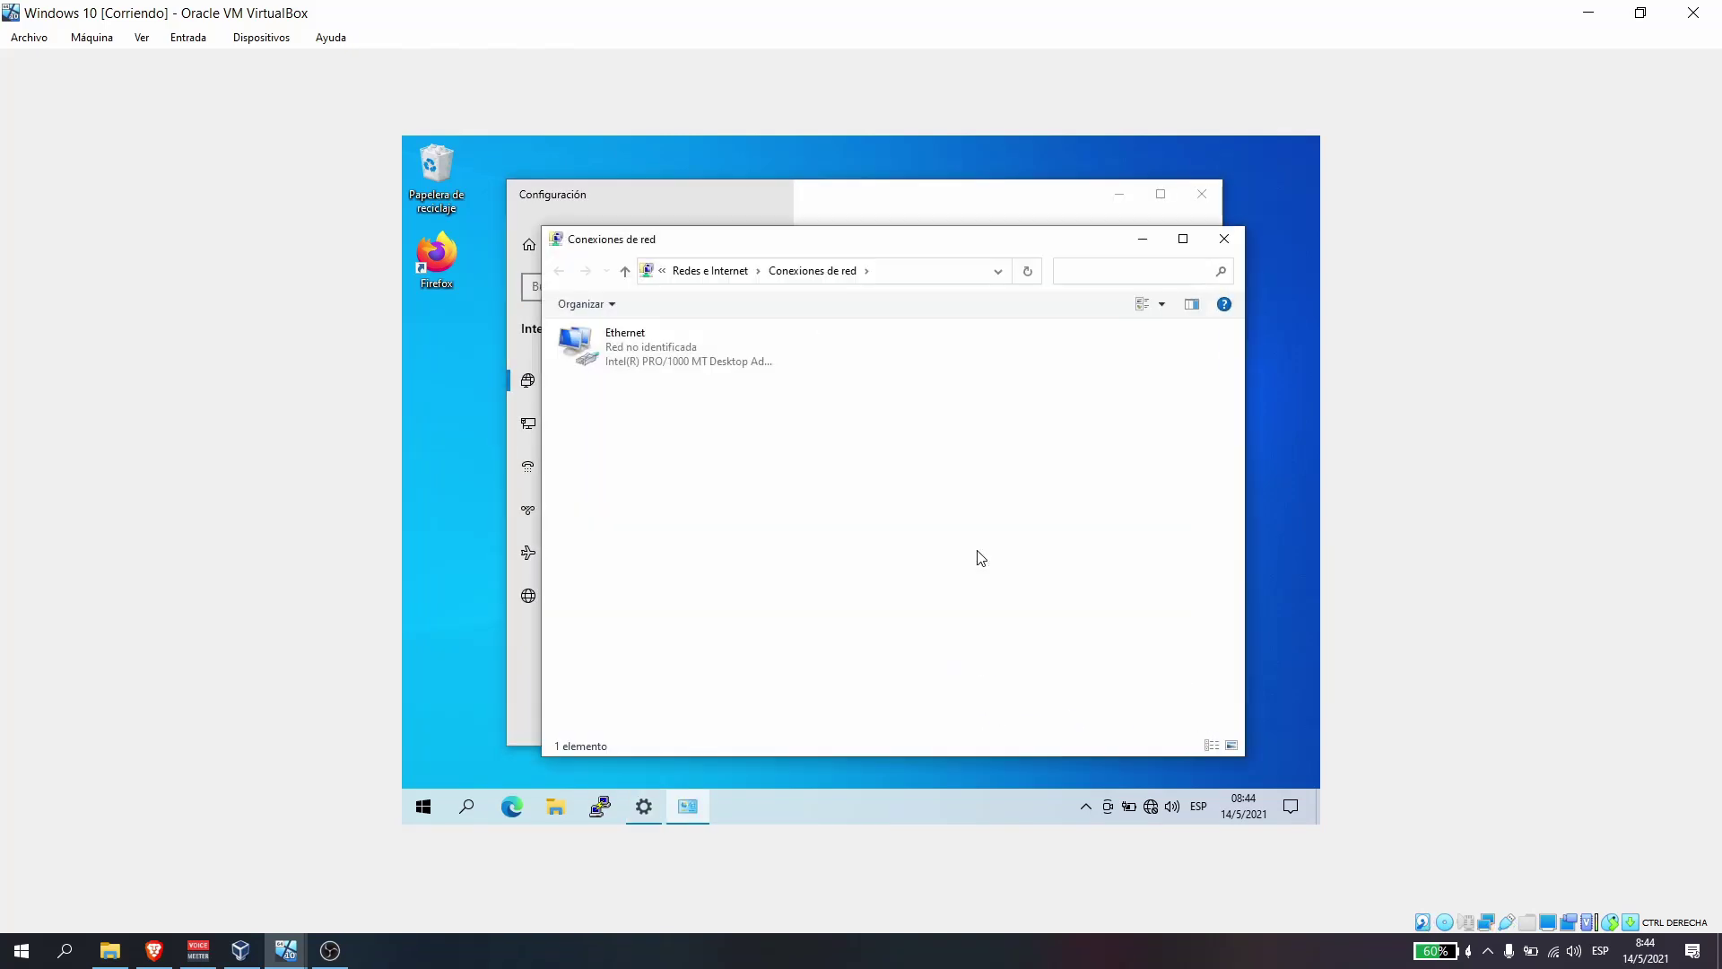
click(679, 359)
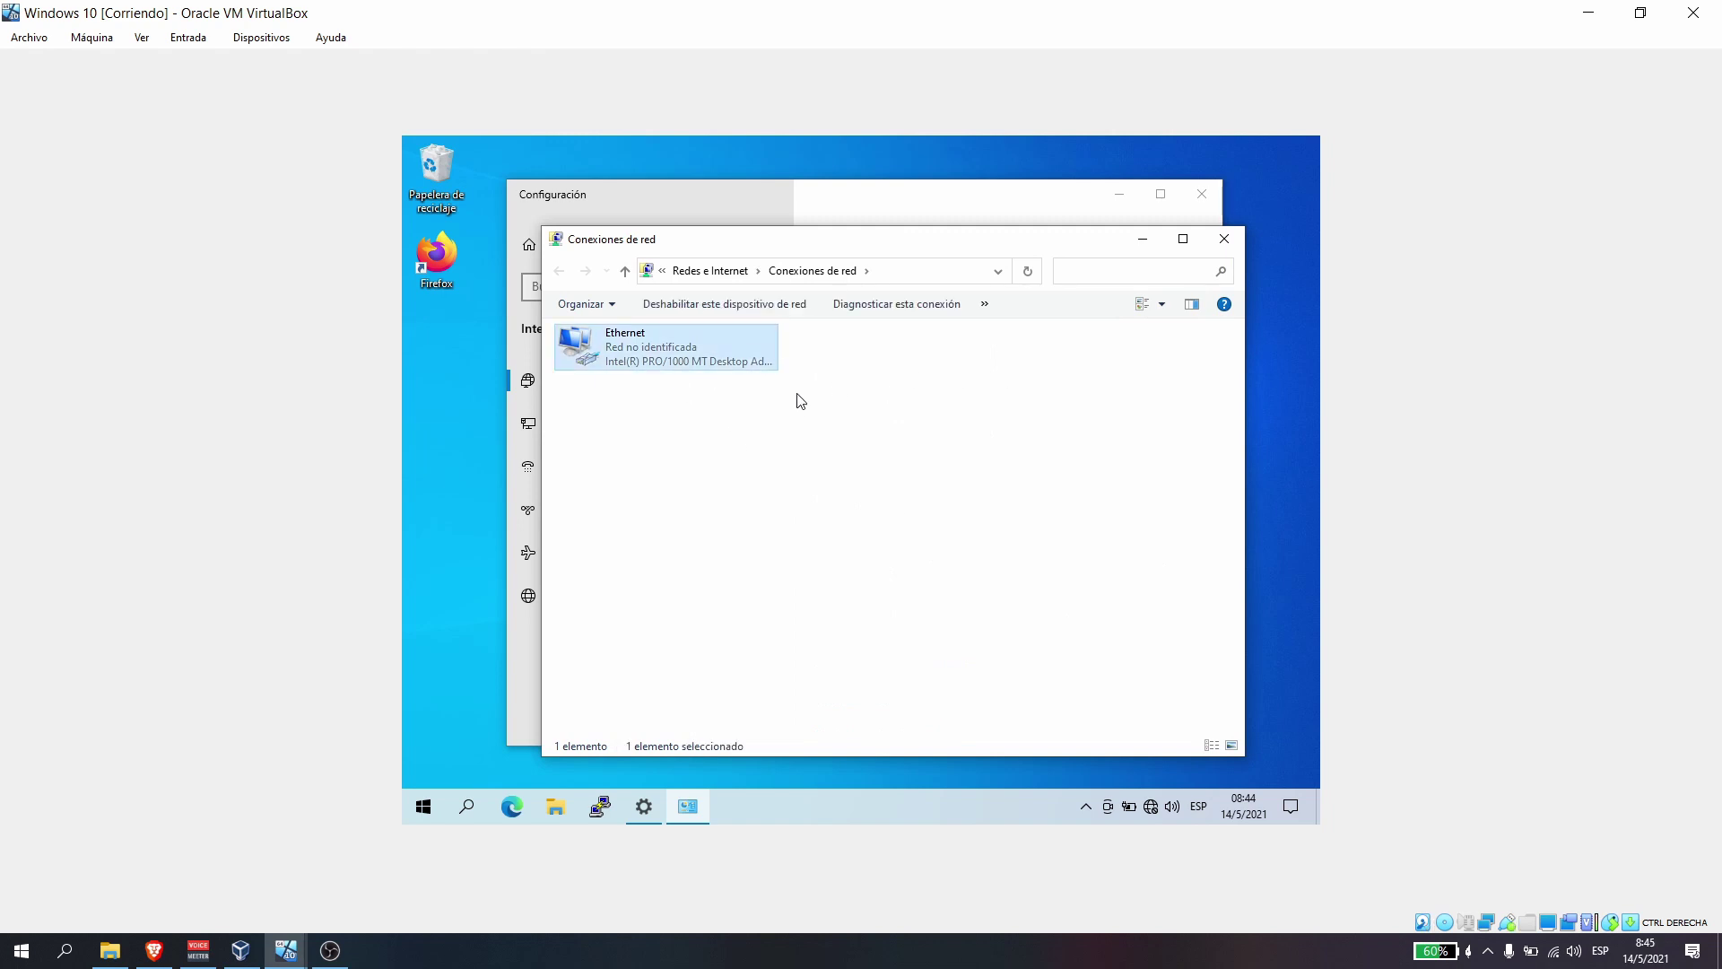
right_click(707, 333)
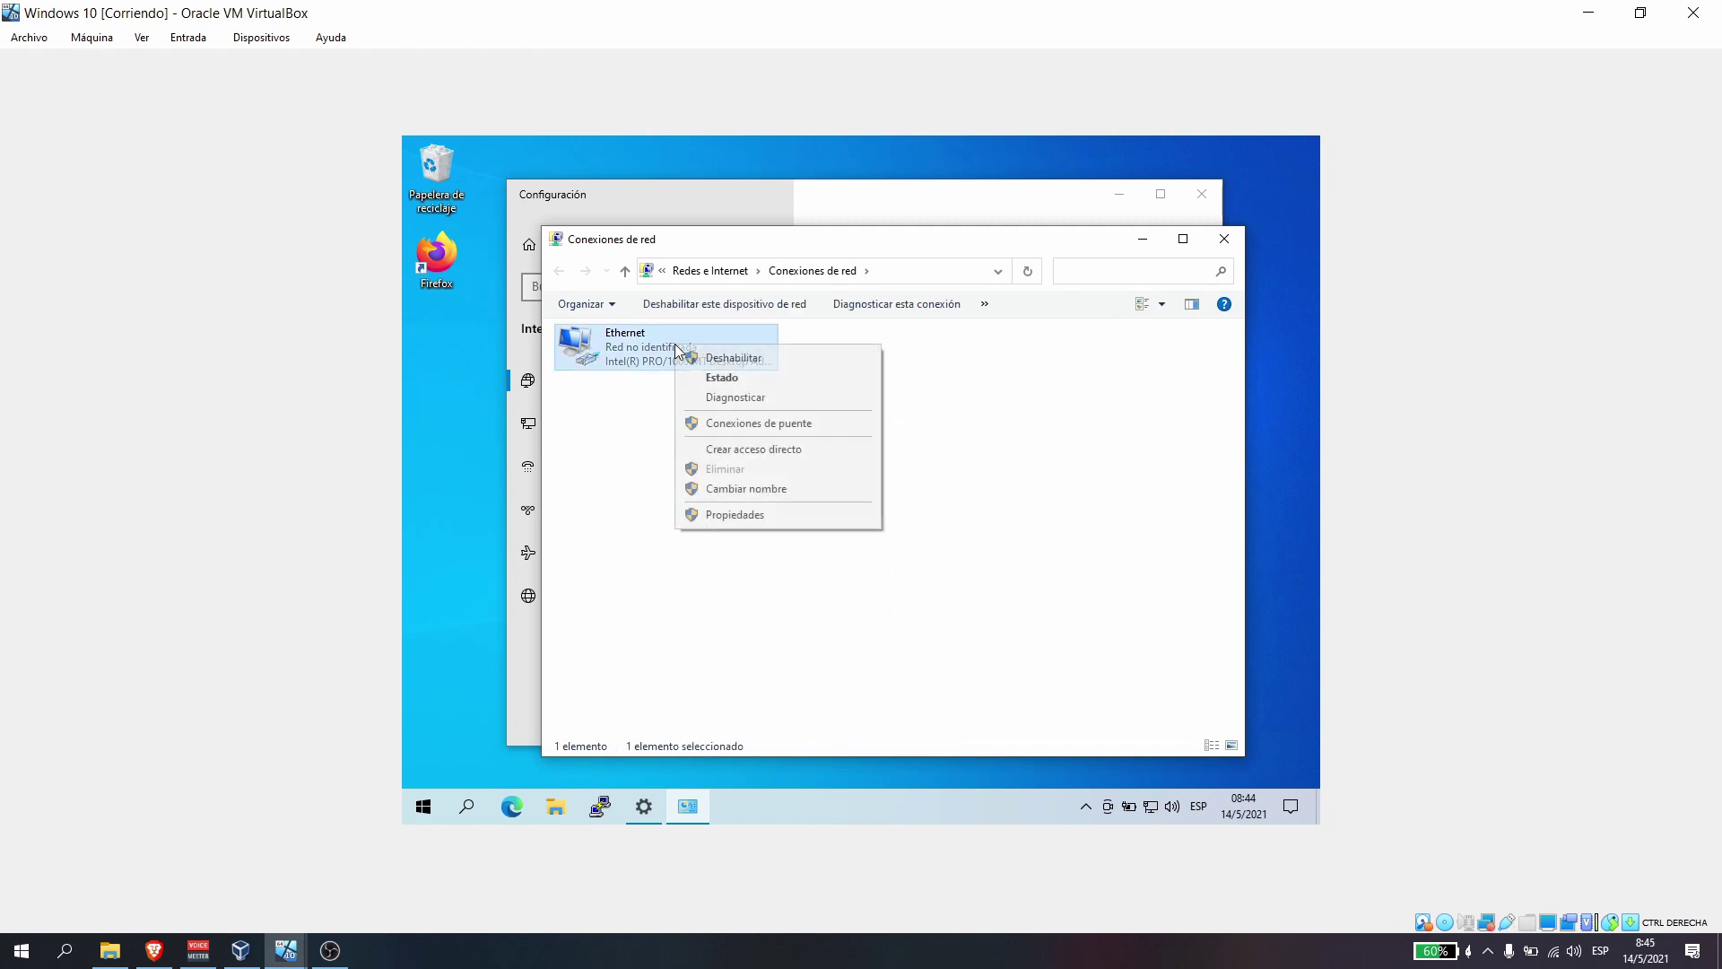
click(731, 513)
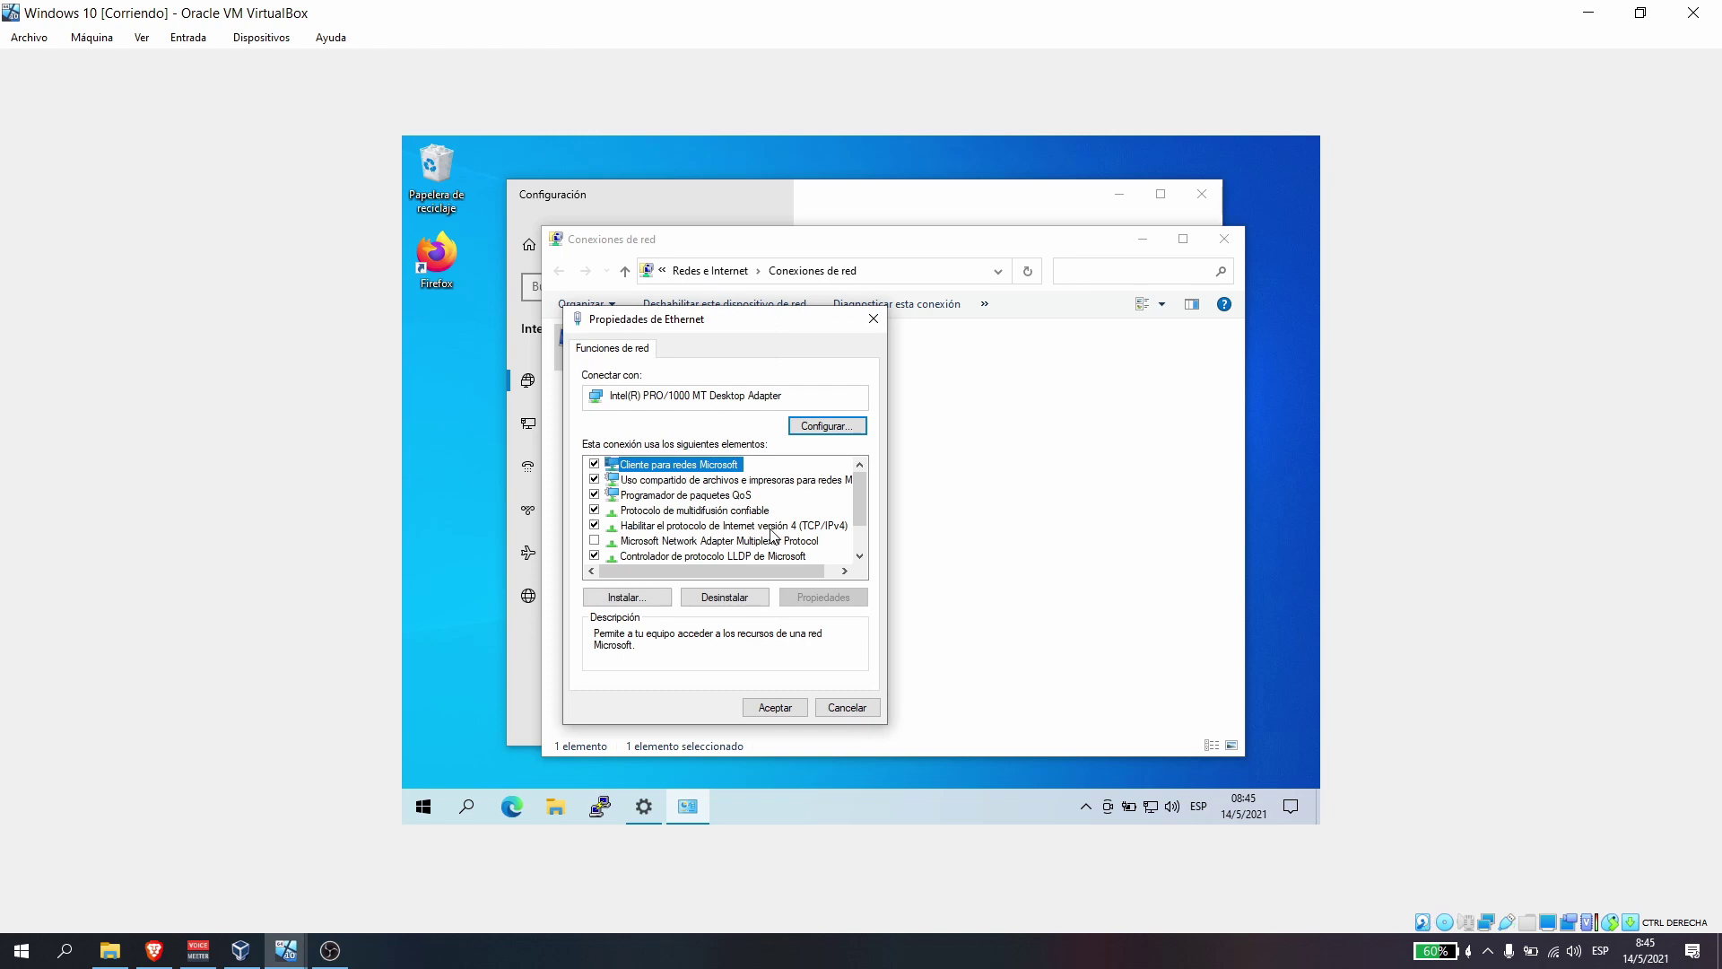
- Set the Ethernet adapter's Internet Protocol version 4 to obtain its IP address automatically
double_click(771, 527)
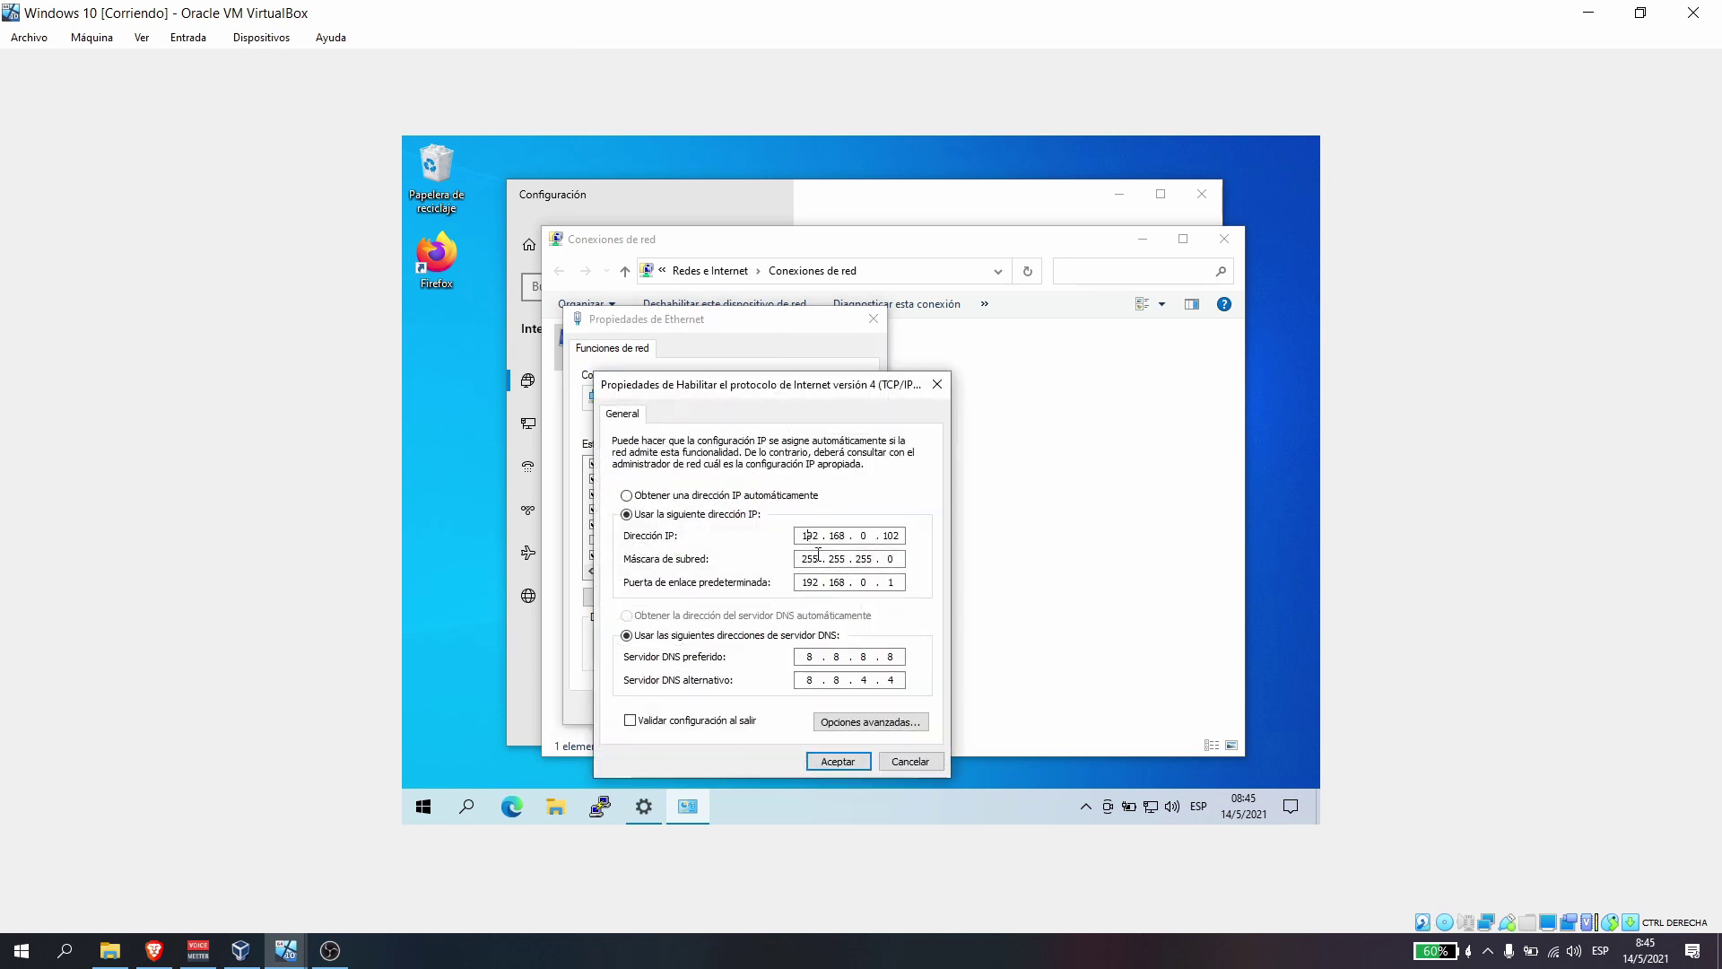
double_click(897, 537)
click(677, 498)
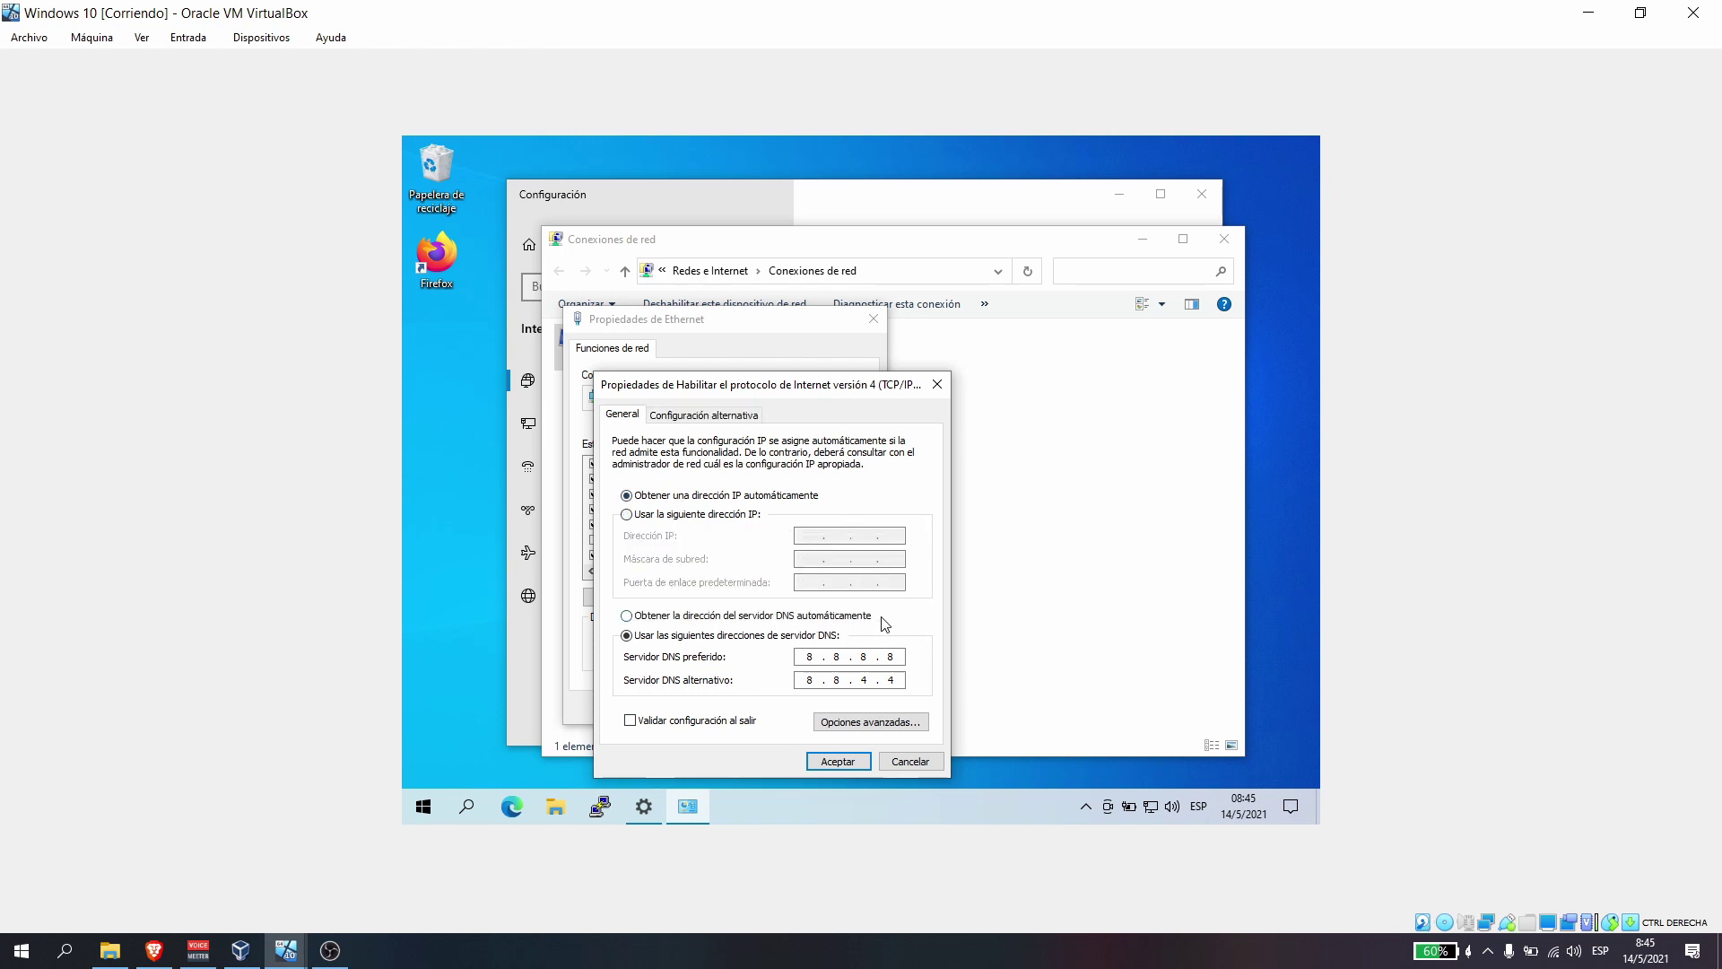
click(838, 762)
- Check the Windows 10 machine's IPv4 address with ipconfig in a command prompt, and close the prompt
click(485, 809)
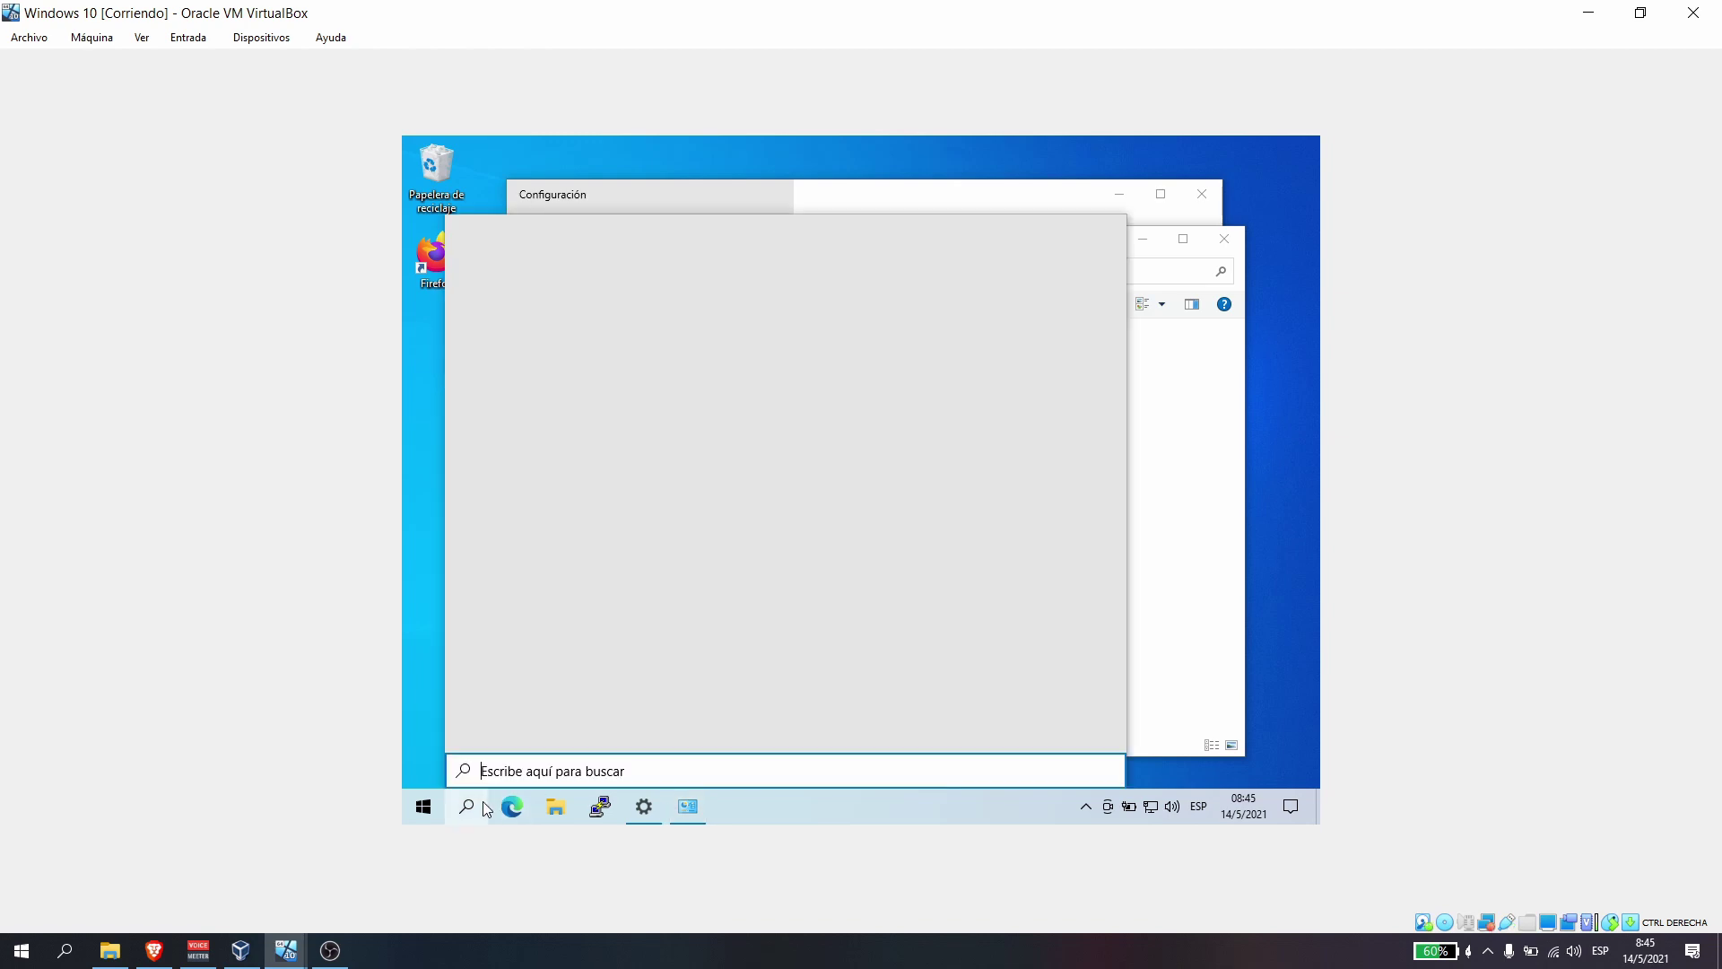
text(cmd)
key(Return)
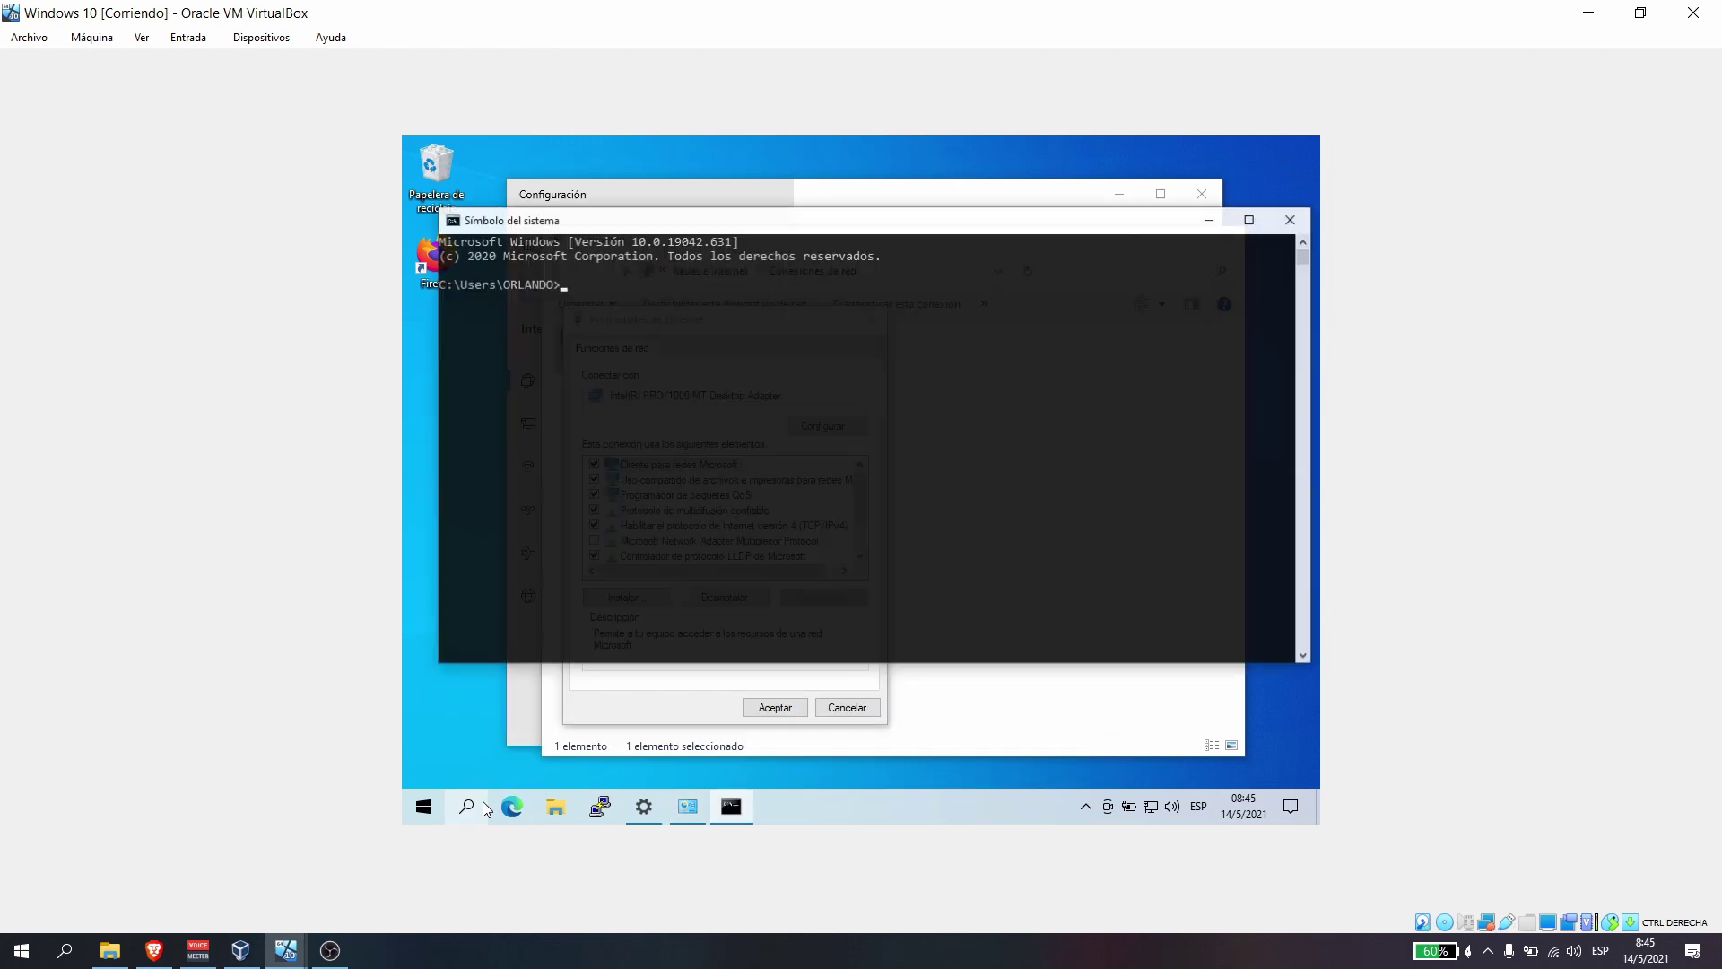
text(ipconfi)
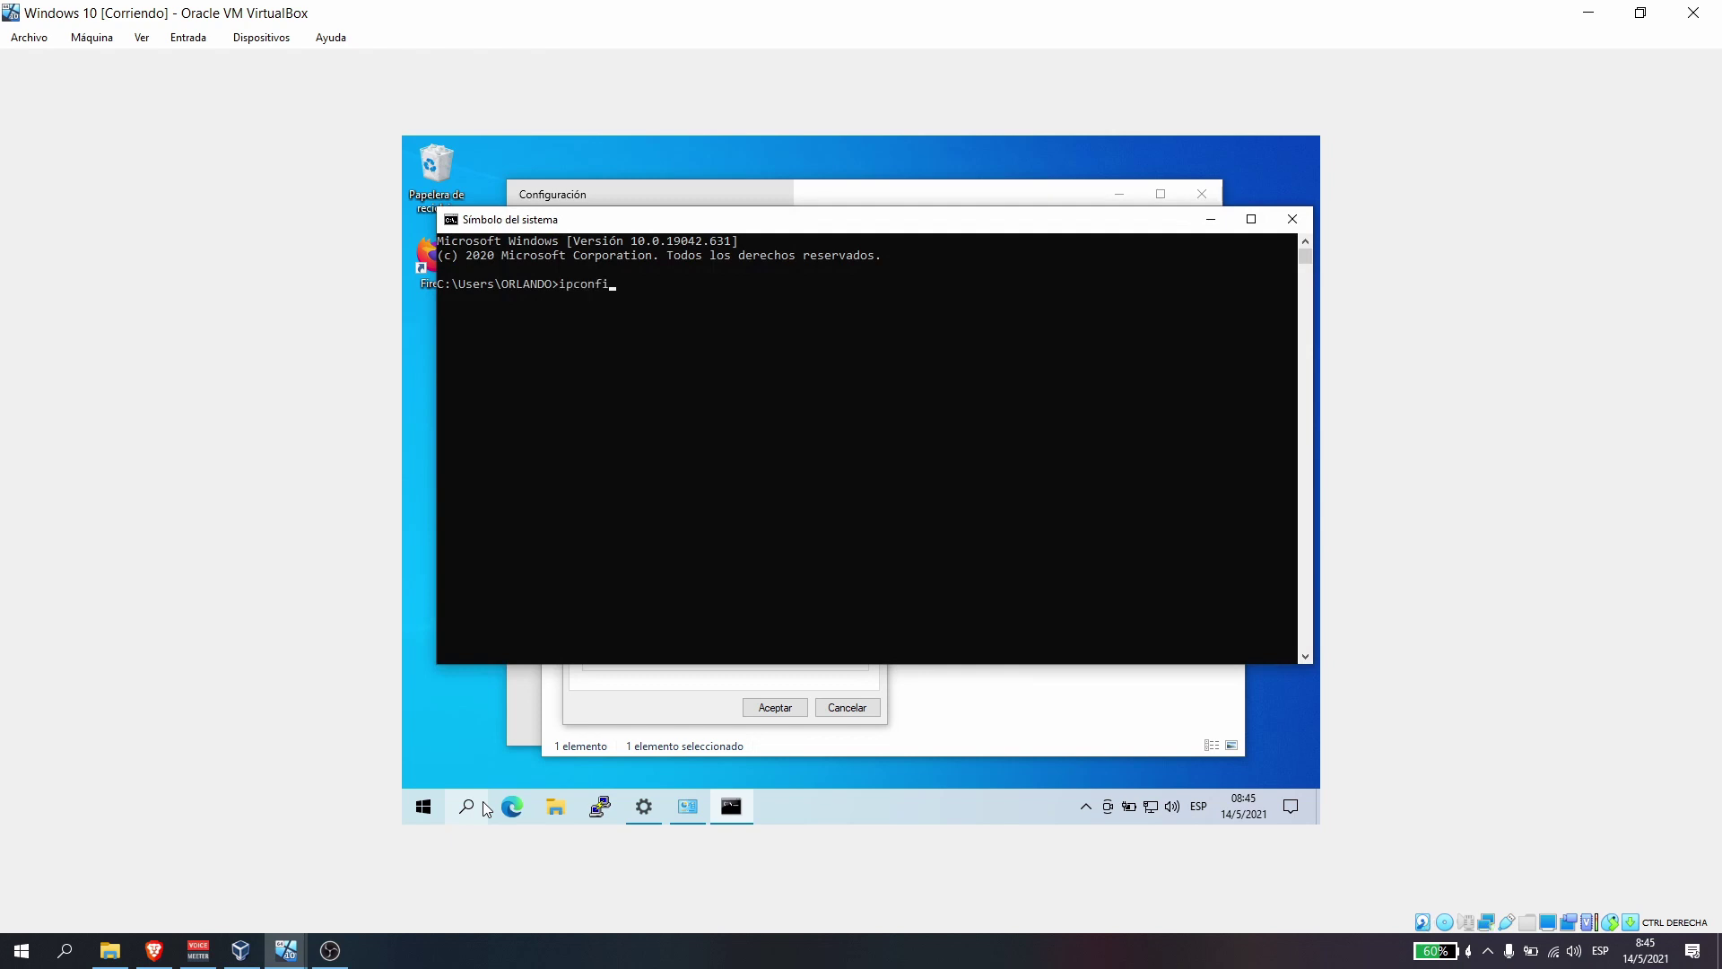
text(ng)
key(Return)
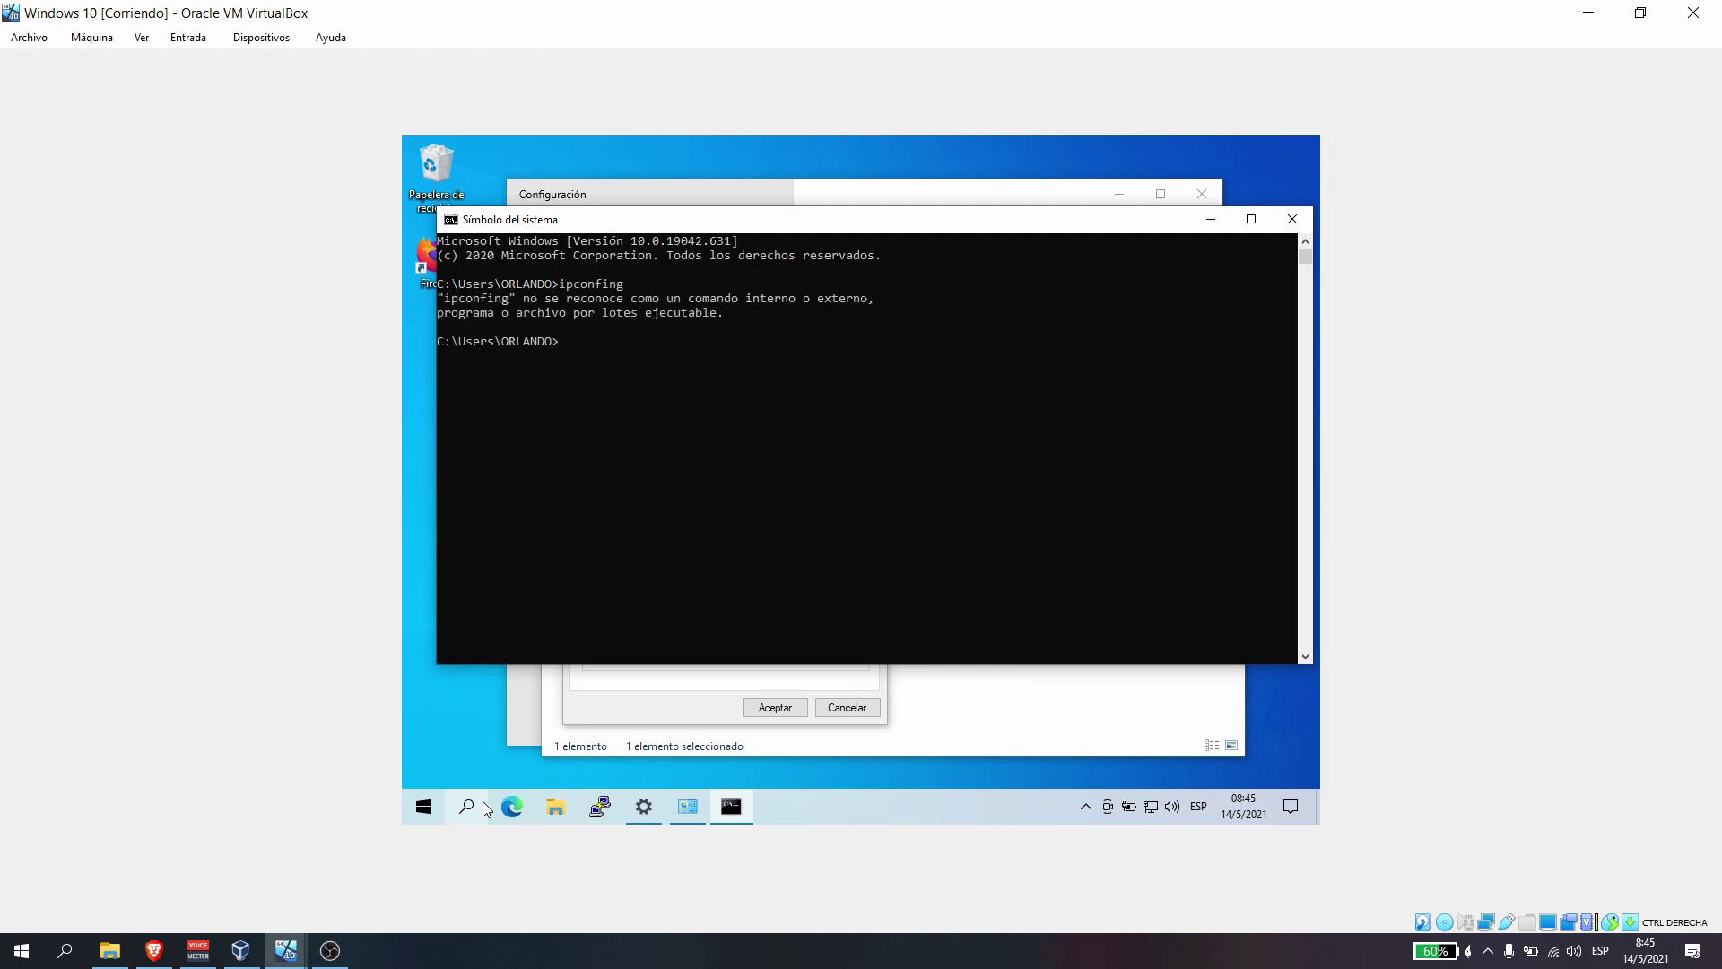
text(ipconfig)
key(Return)
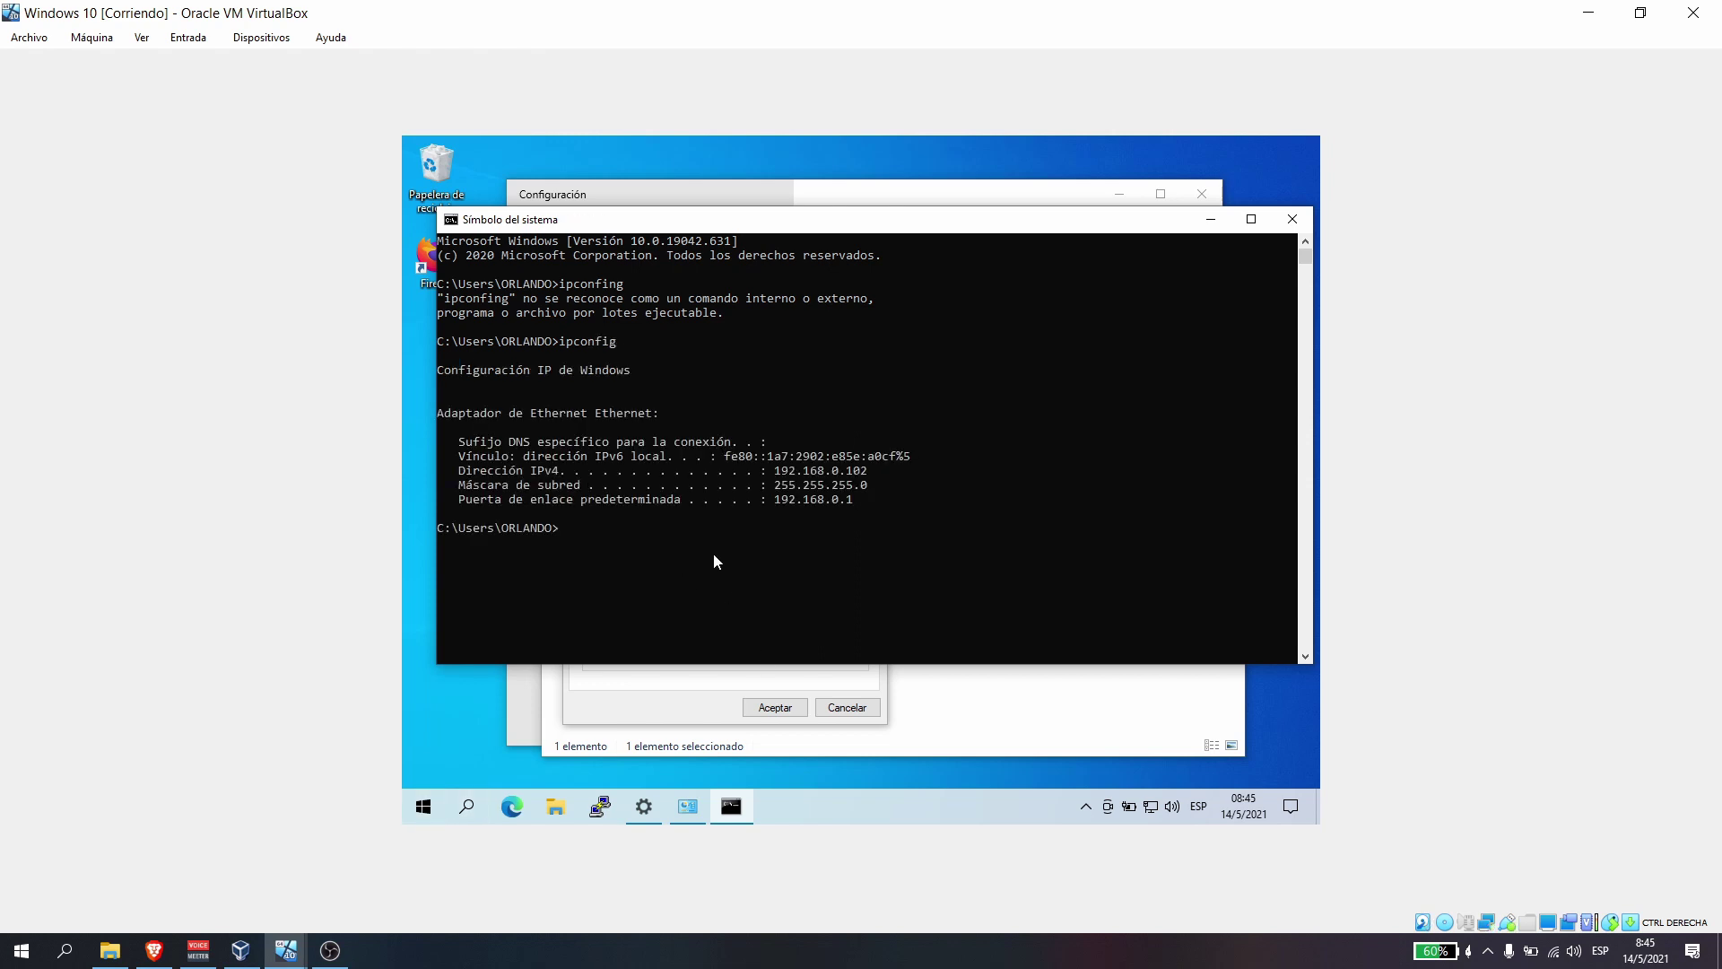
drag(773, 470, 805, 470)
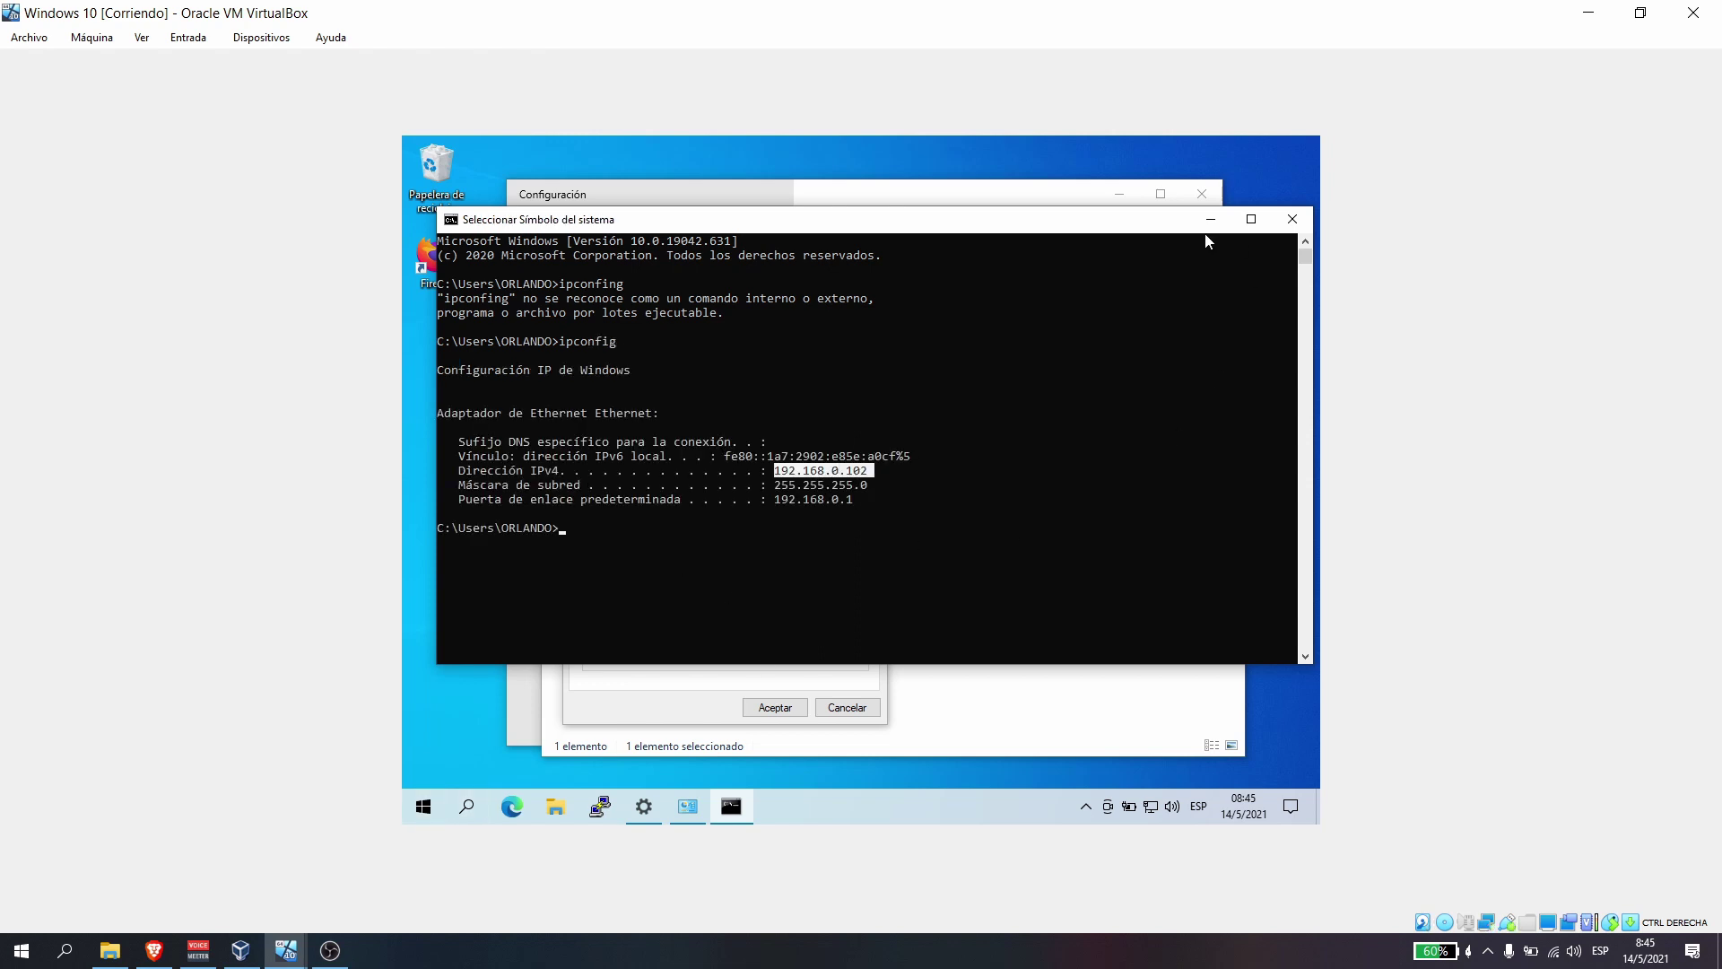
click(1292, 219)
- Assign the Ethernet adapter the static IPv4 address 192.168.0.102 with the default subnet mask and gateway 192.168.0.1, and apply its properties
double_click(717, 525)
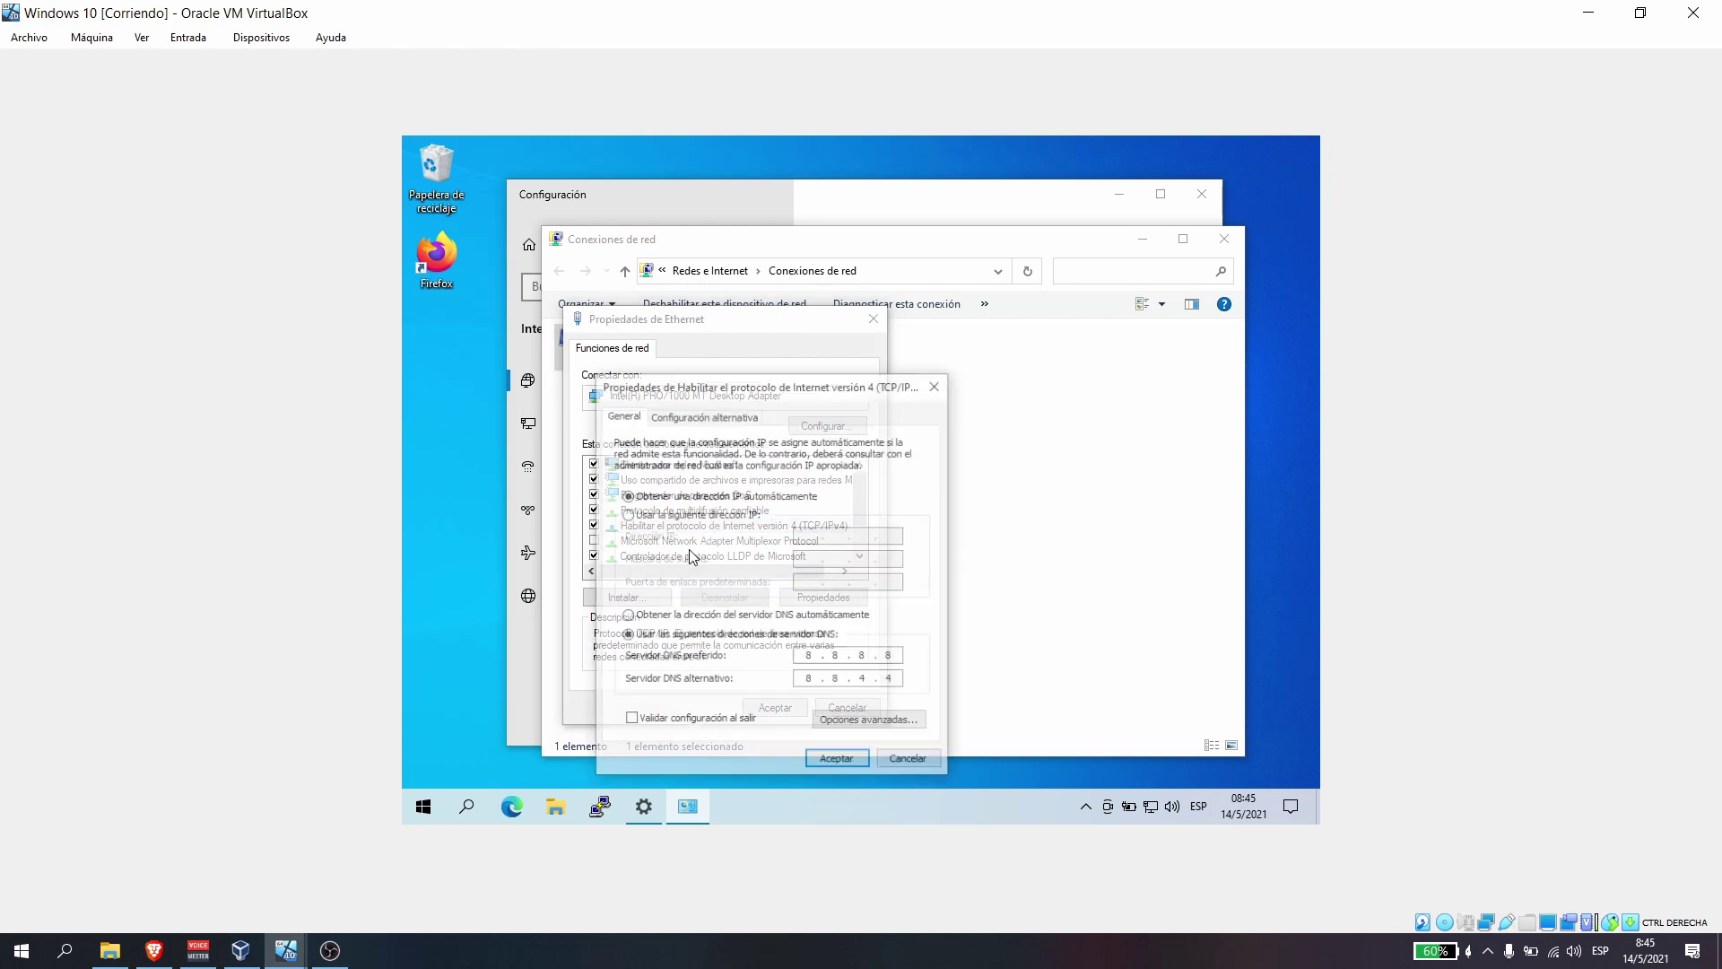
click(706, 515)
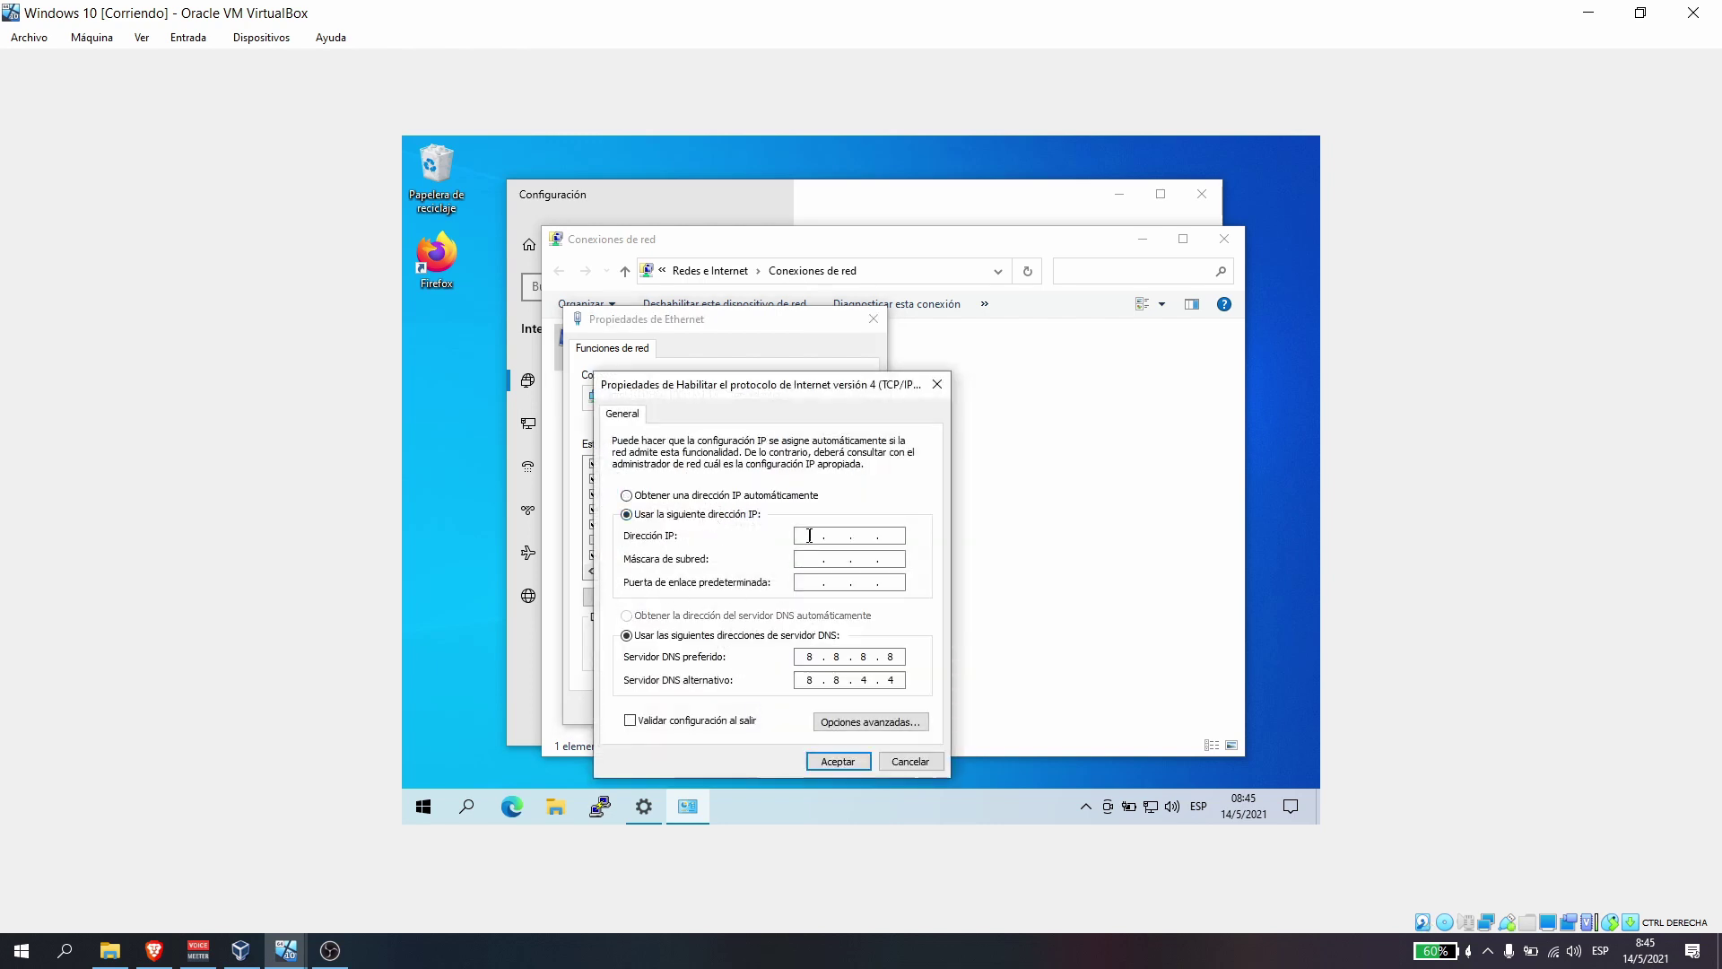
text(192 . 168 . 0 . 102)
click(815, 558)
click(813, 585)
text(192 . 168)
click(838, 761)
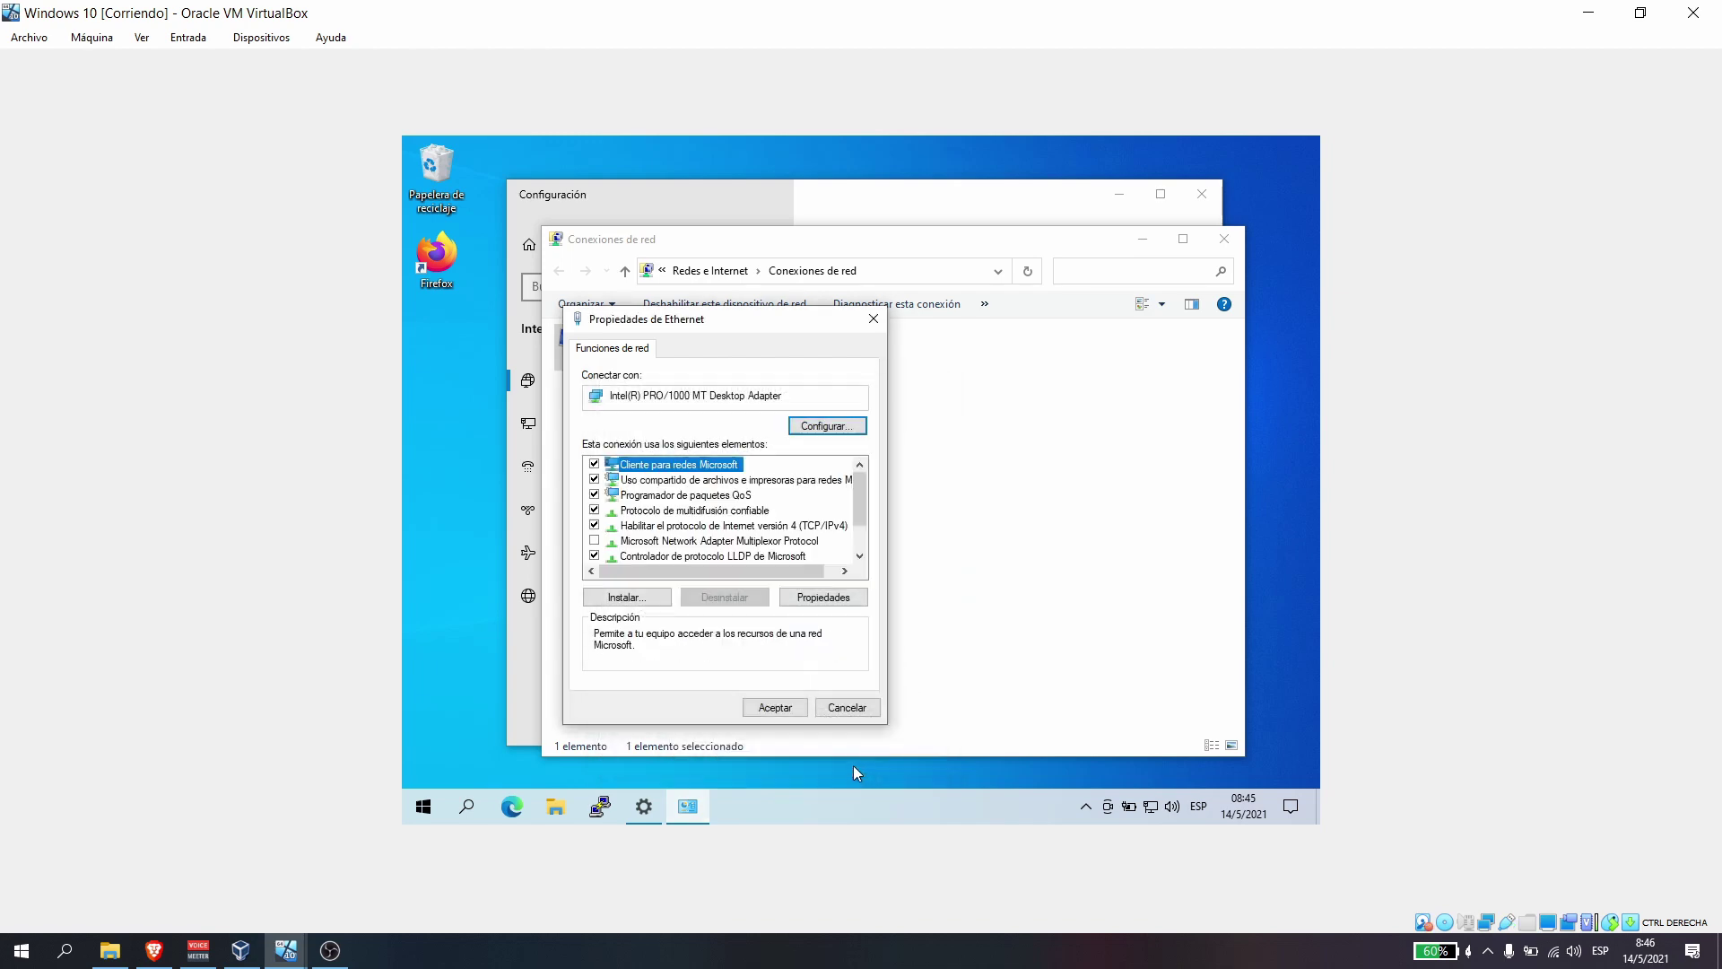
click(773, 714)
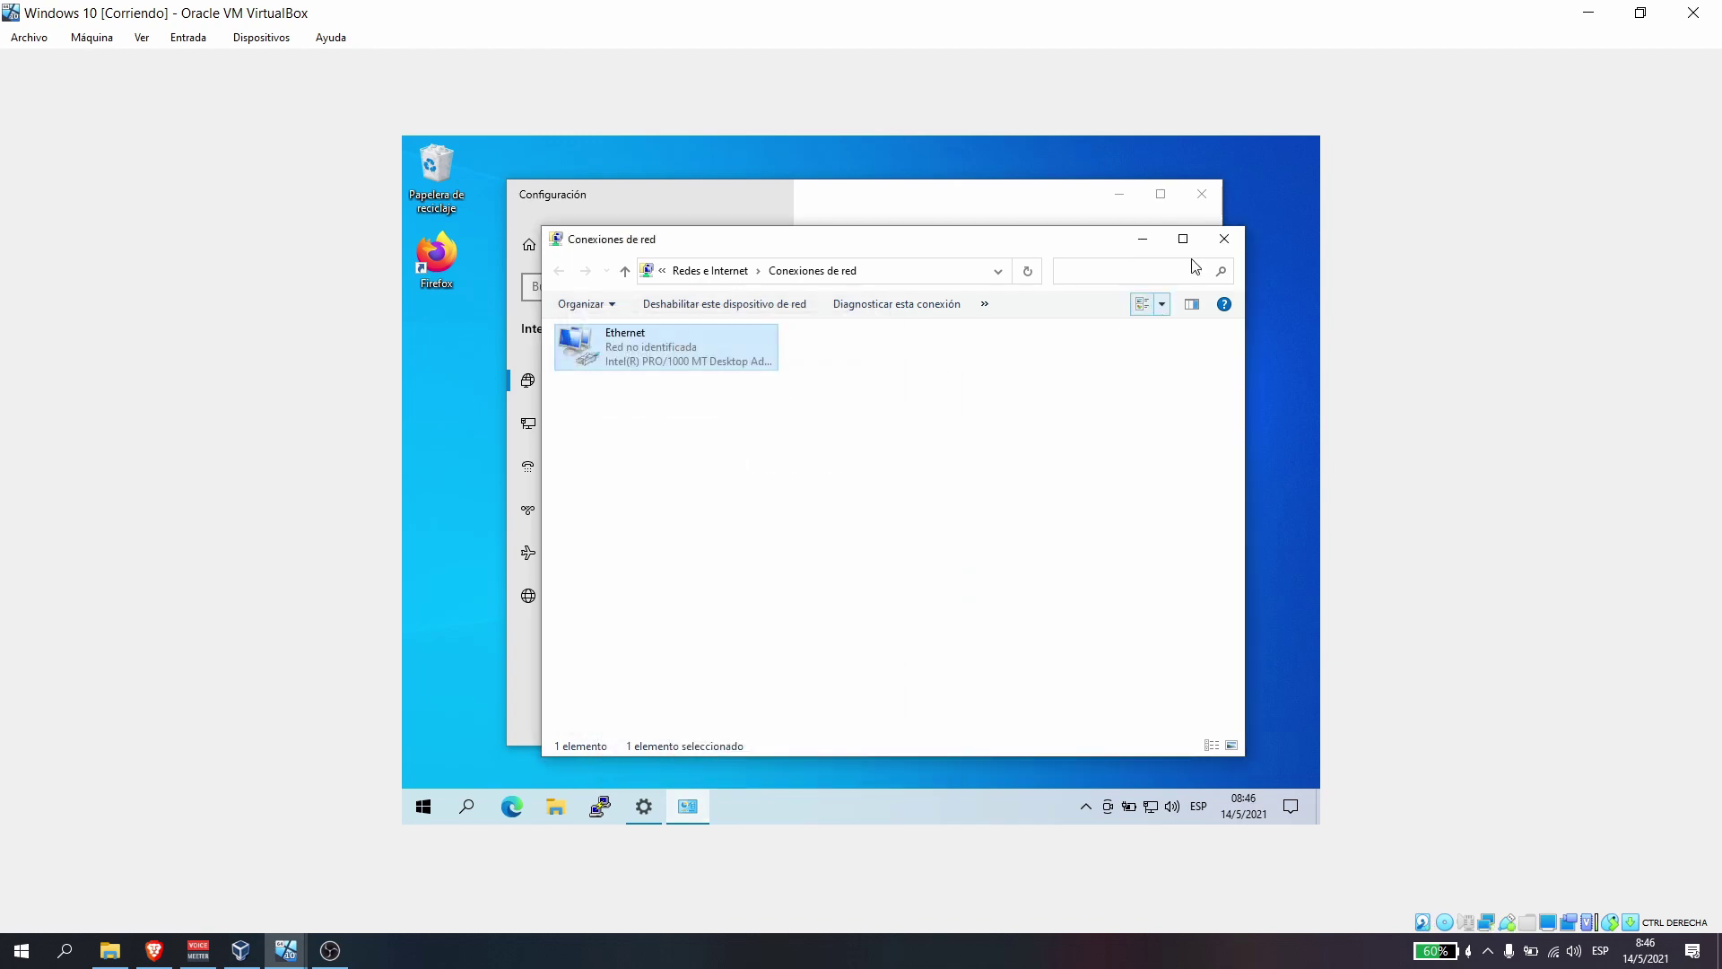
- Close the network connections and settings windows, and start Firefox without making it the default browser
click(1223, 238)
click(1202, 192)
double_click(437, 256)
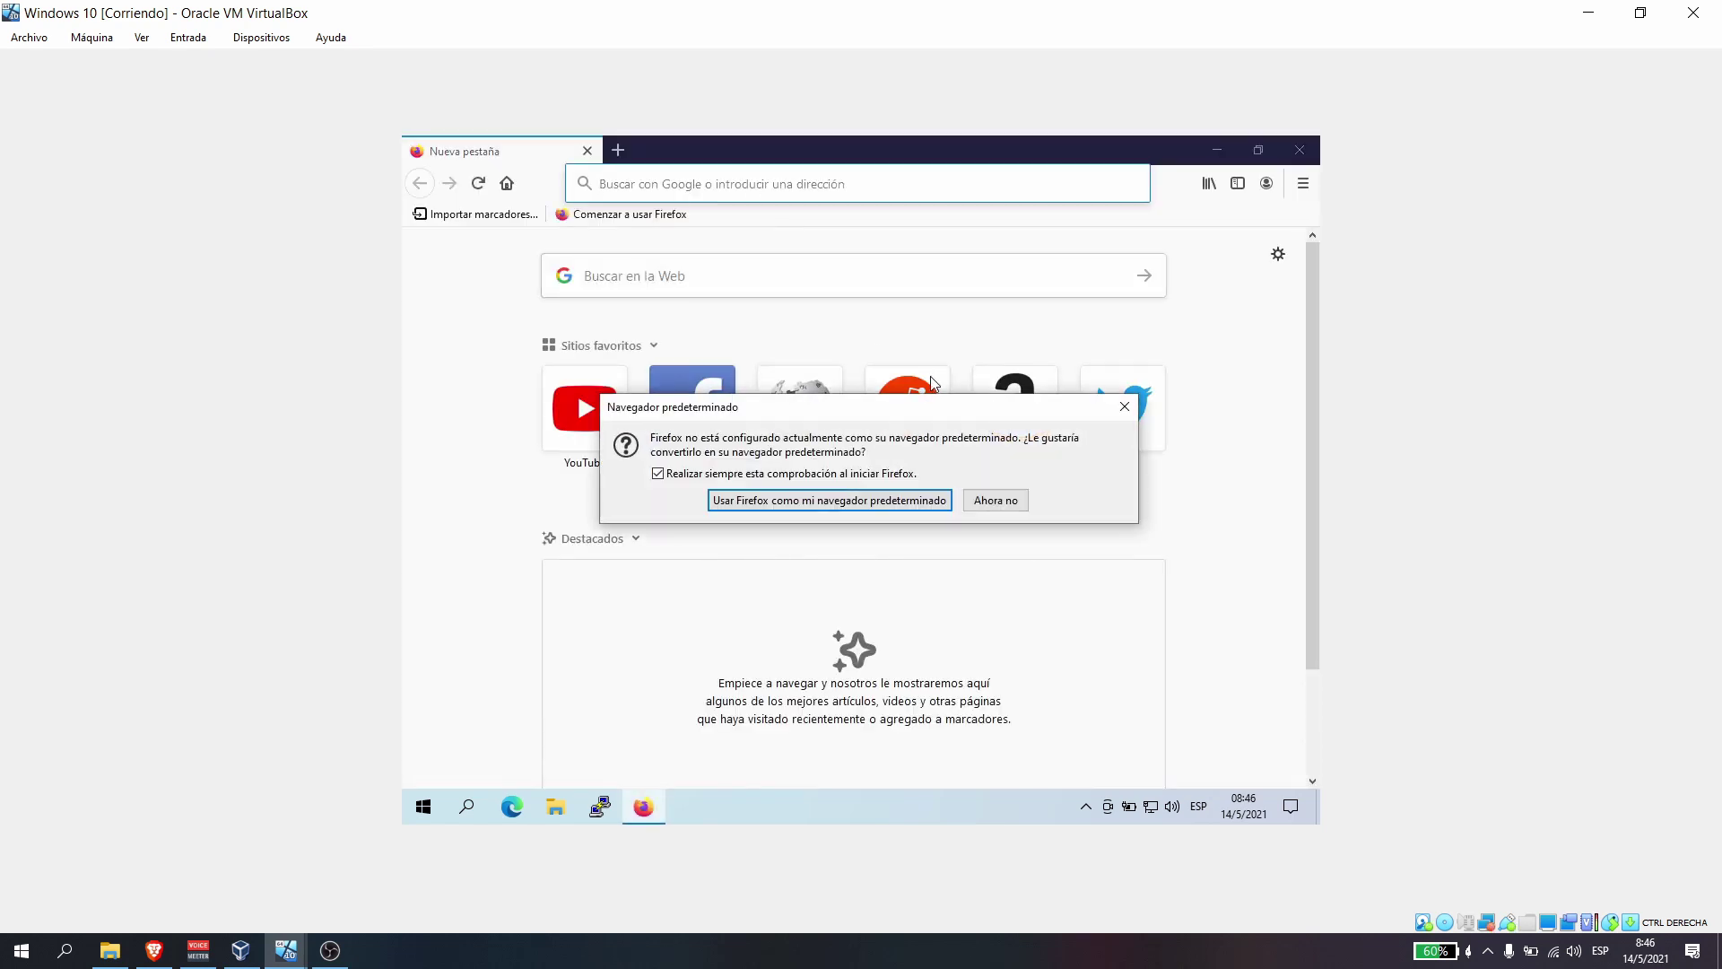
click(998, 501)
- Load the Smoothwall web administration page at 192.168.0.1:81
click(708, 183)
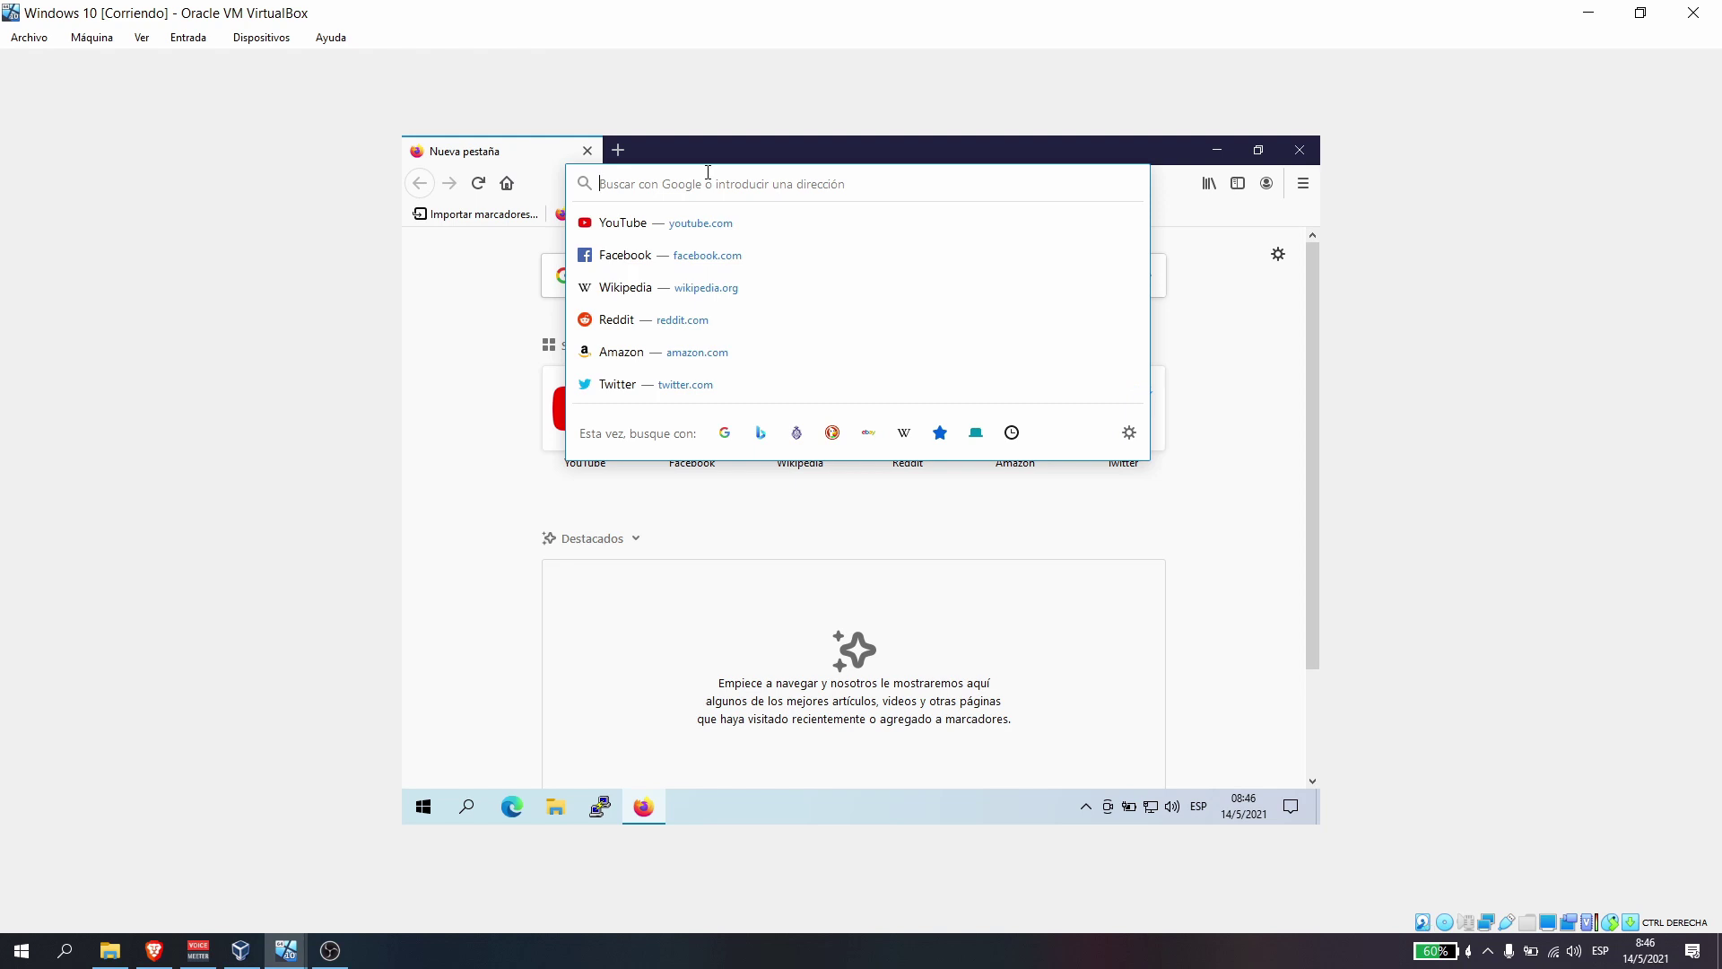
text(192.1689)
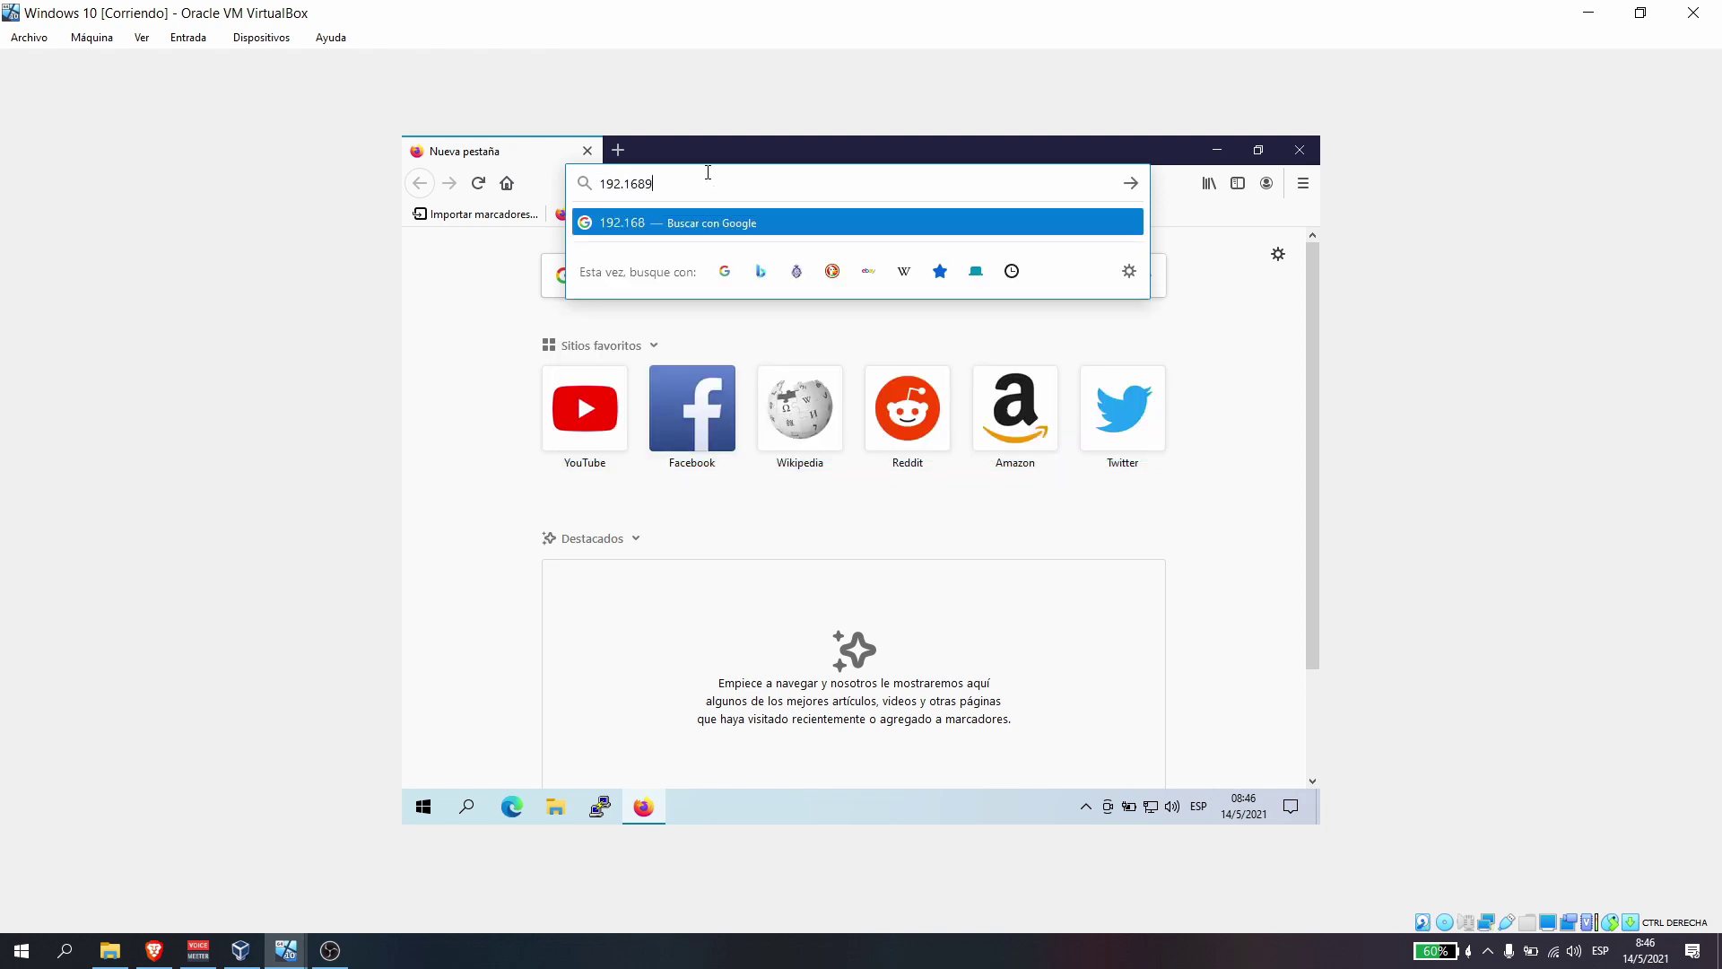
key(BackSpace)
text(.0.)
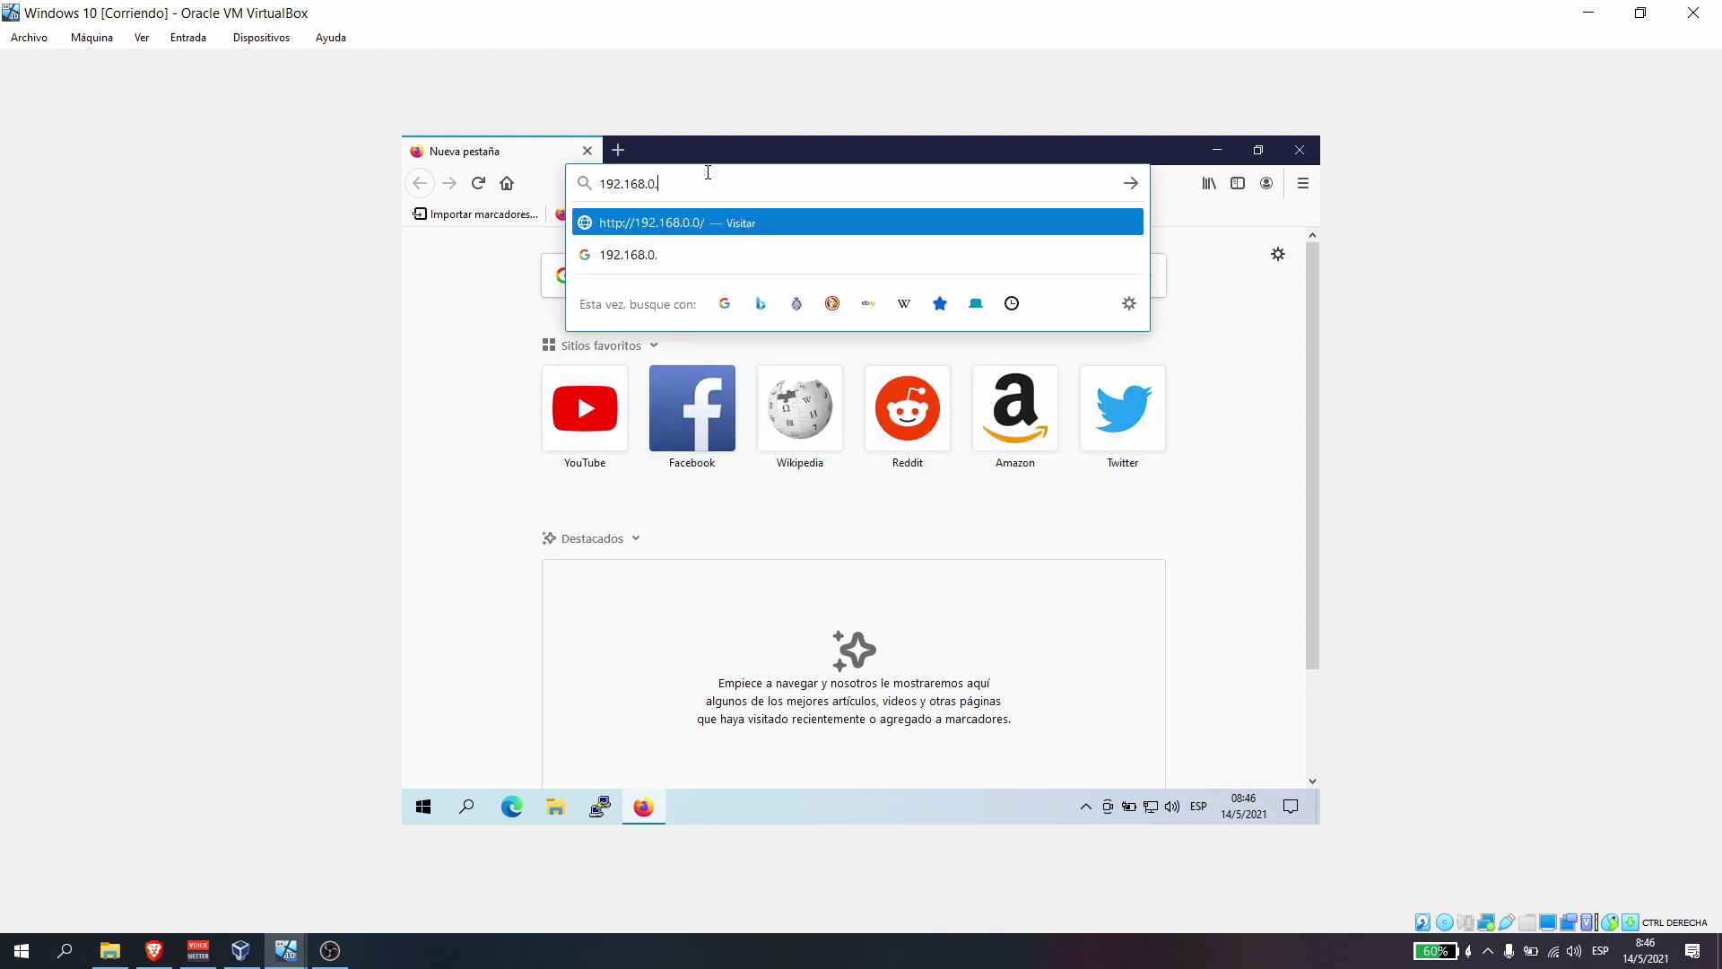
text(1:81)
key(Return)
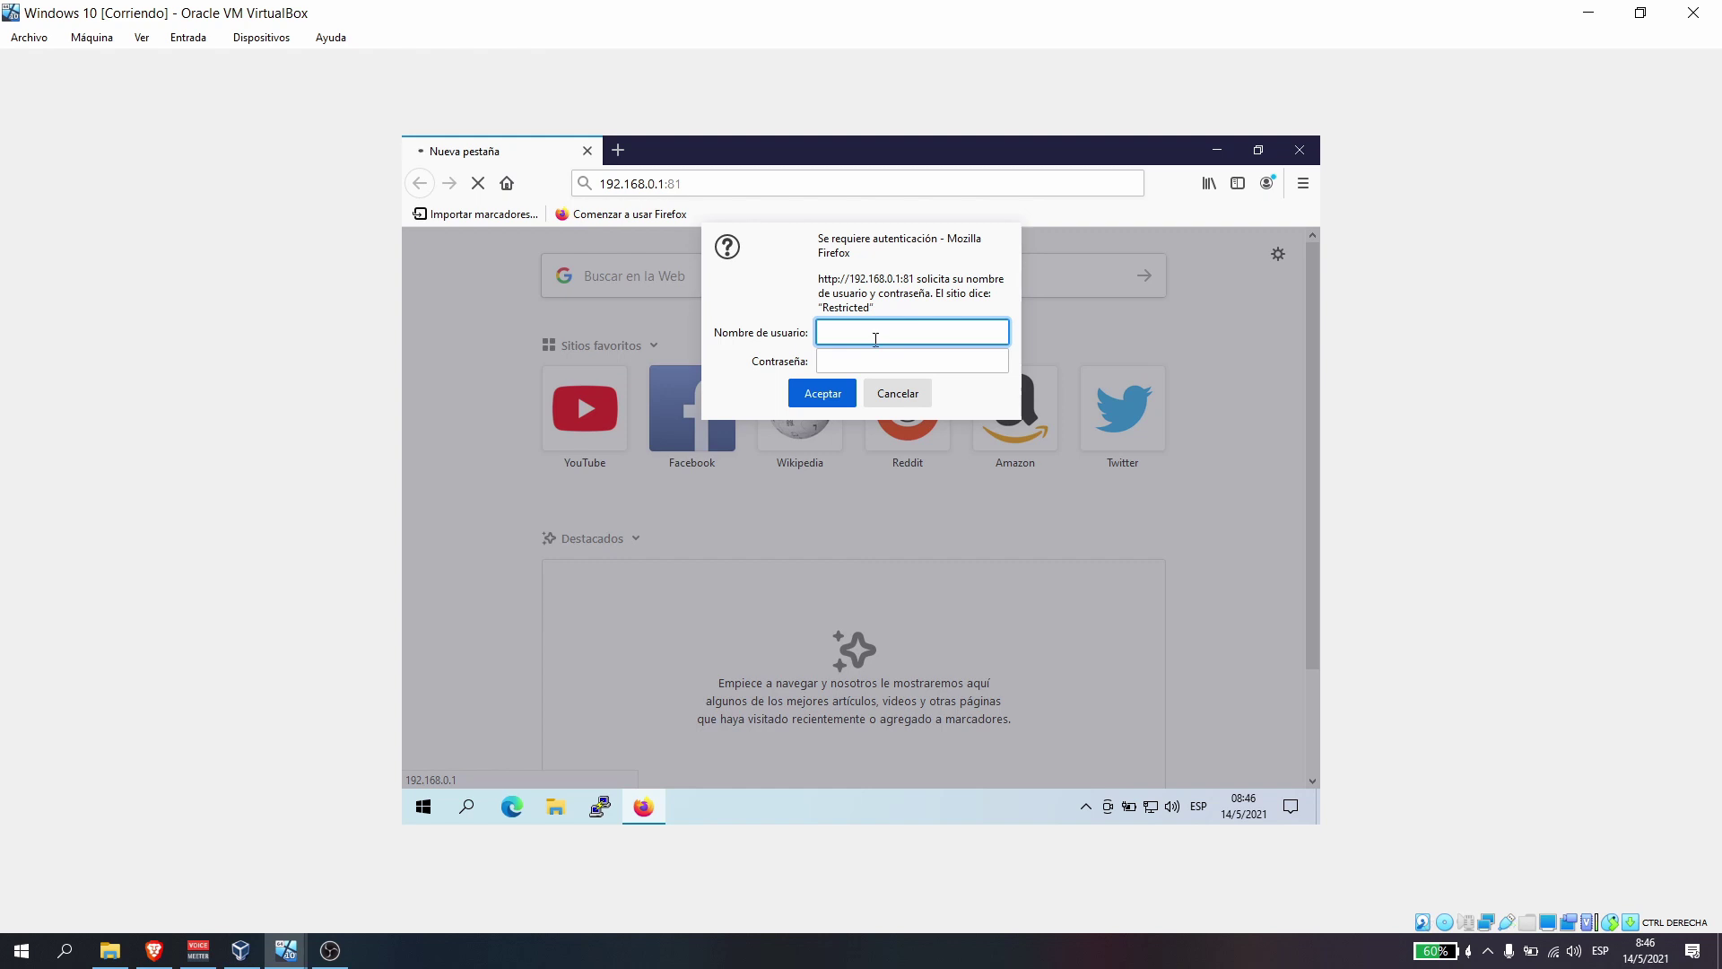
- Log in to the Smoothwall web interface as admin with the admin password, and decline saving the login
text(admin)
key(Tab)
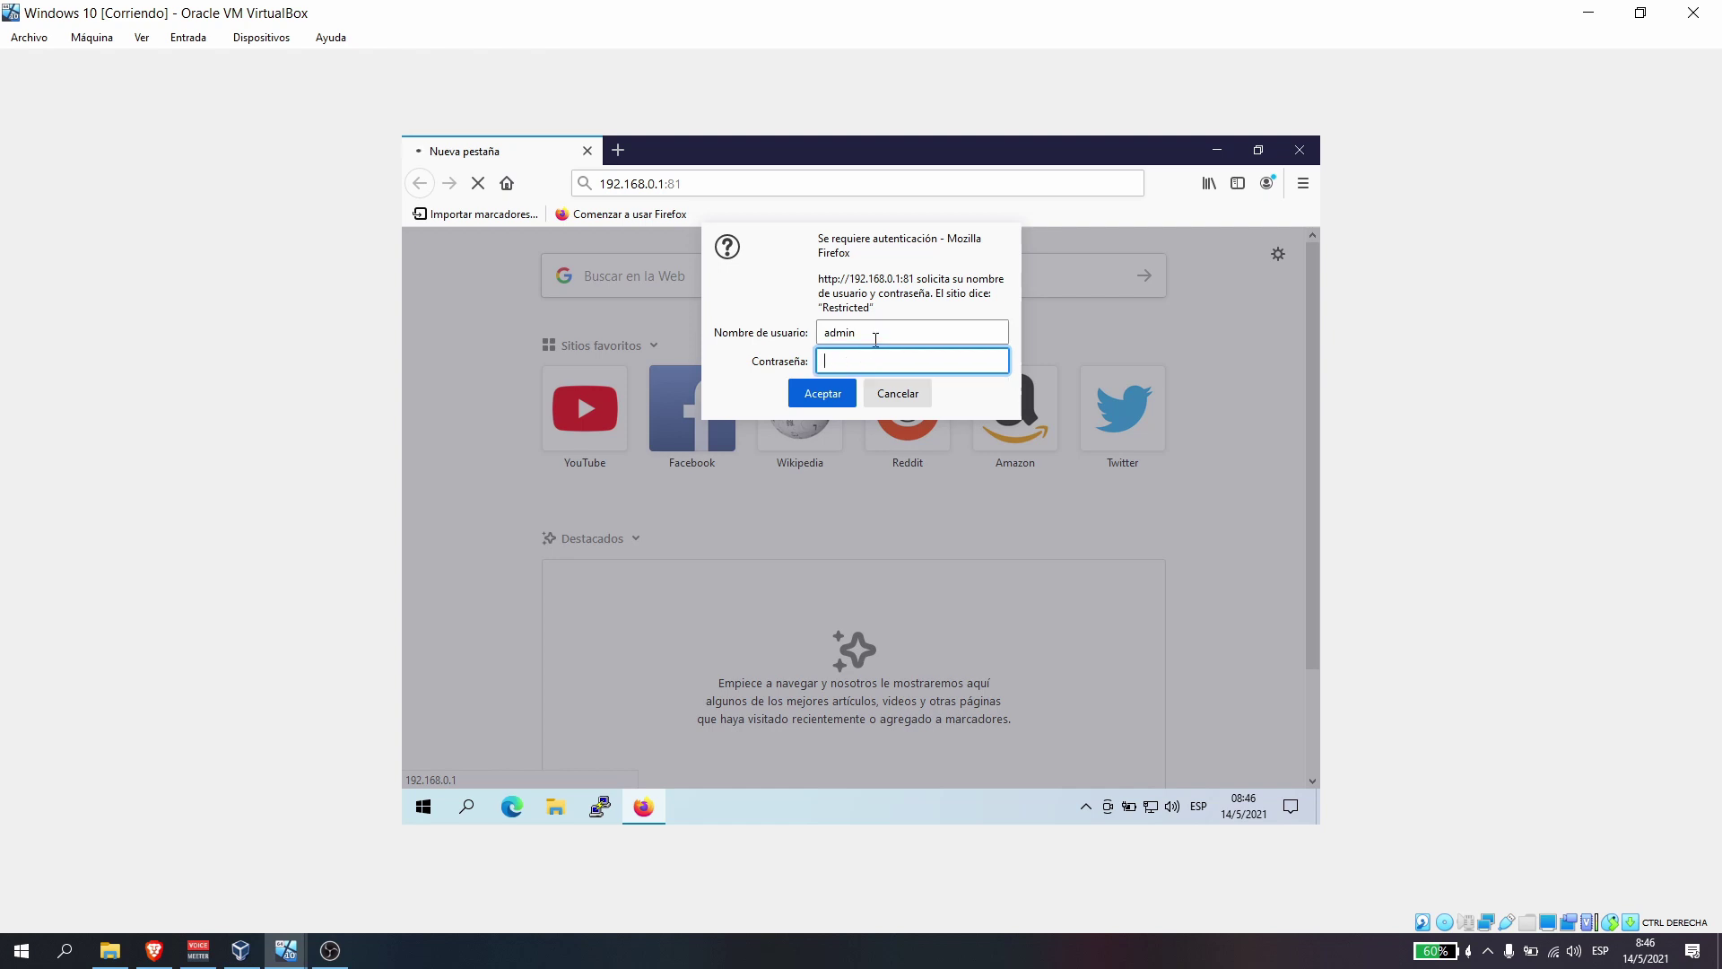
text(*******)
click(820, 393)
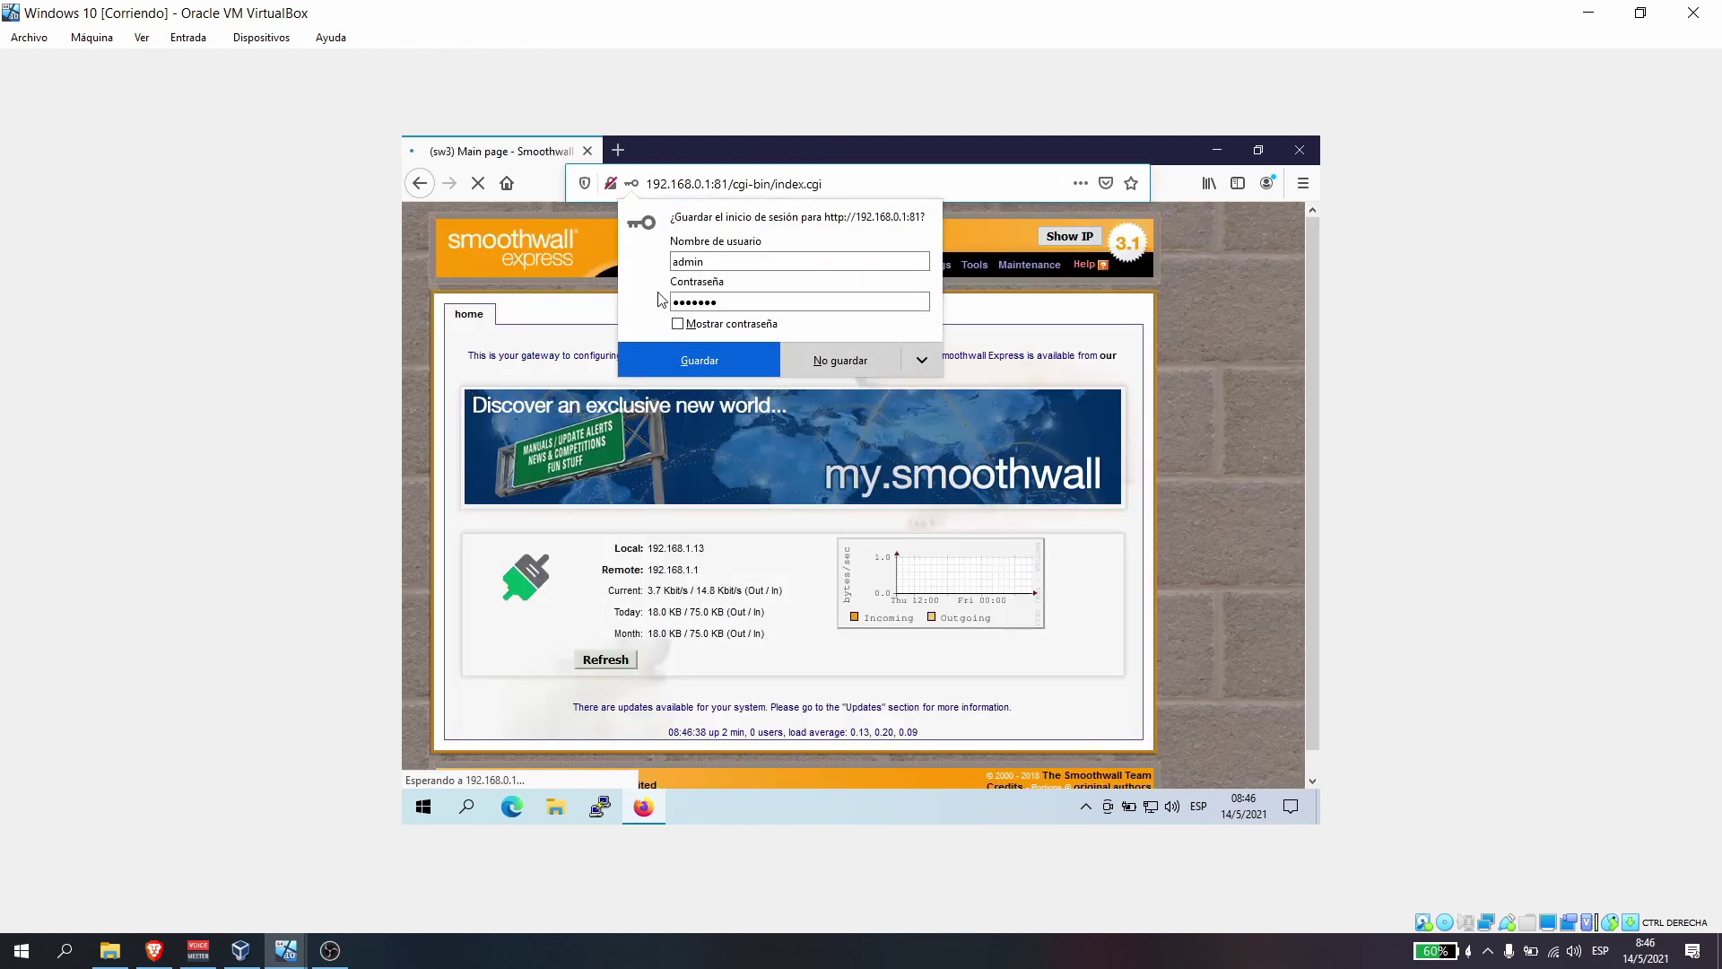
click(840, 360)
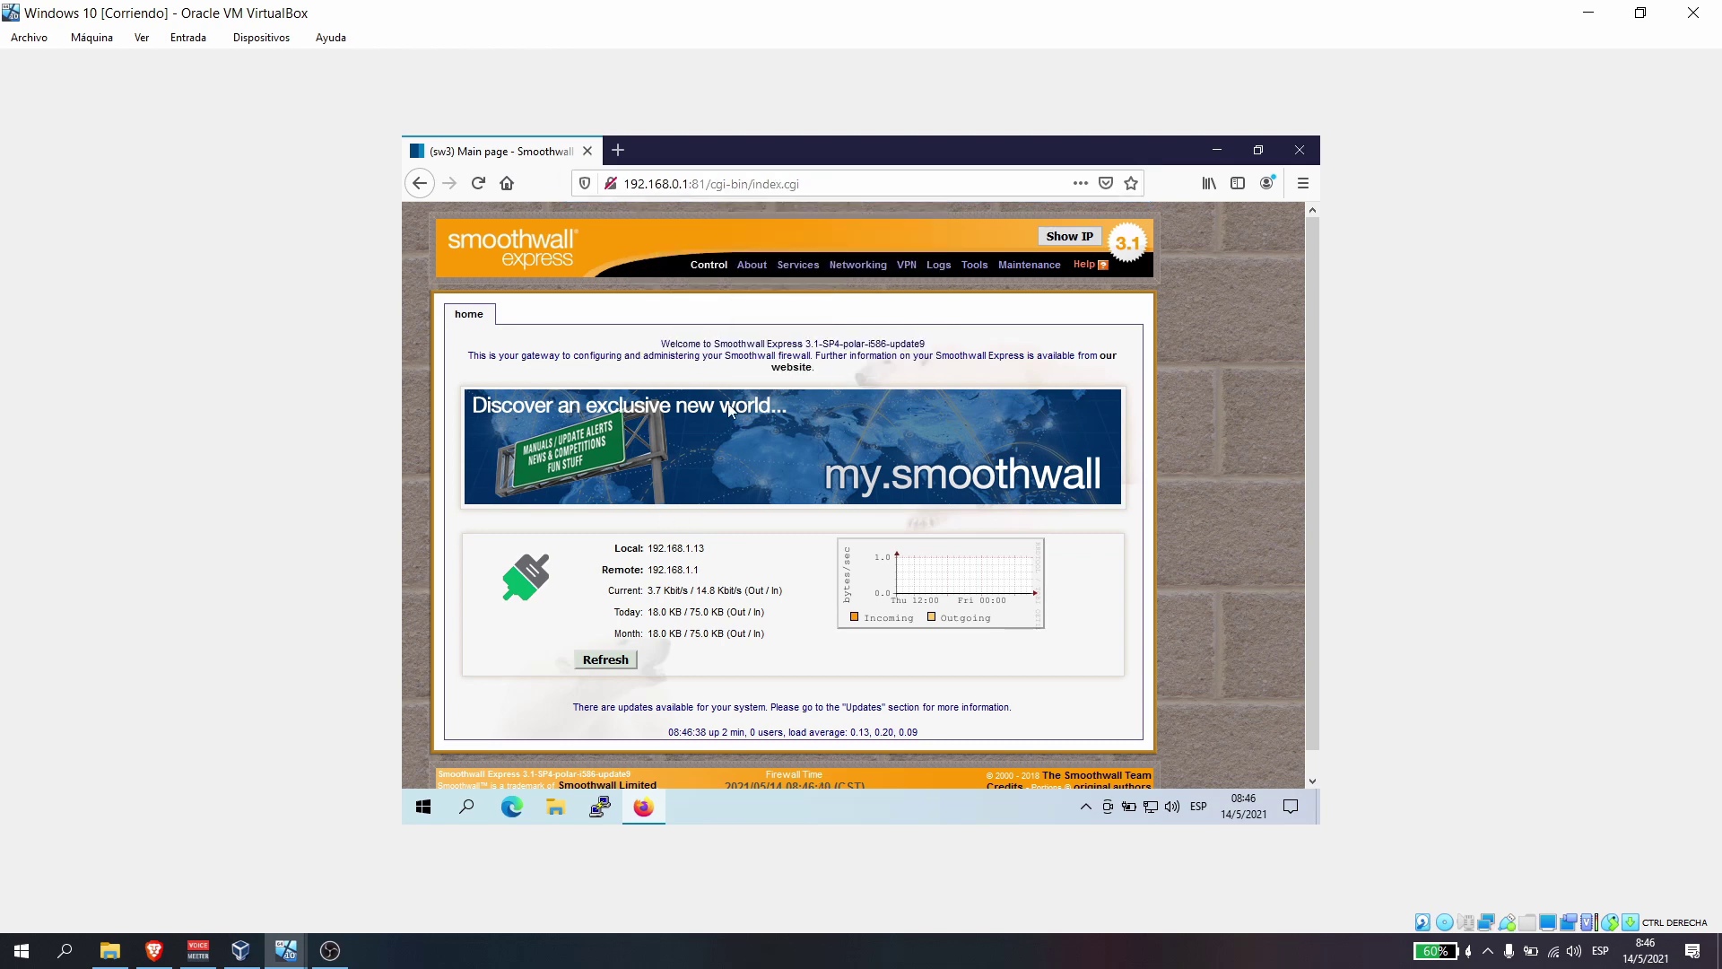